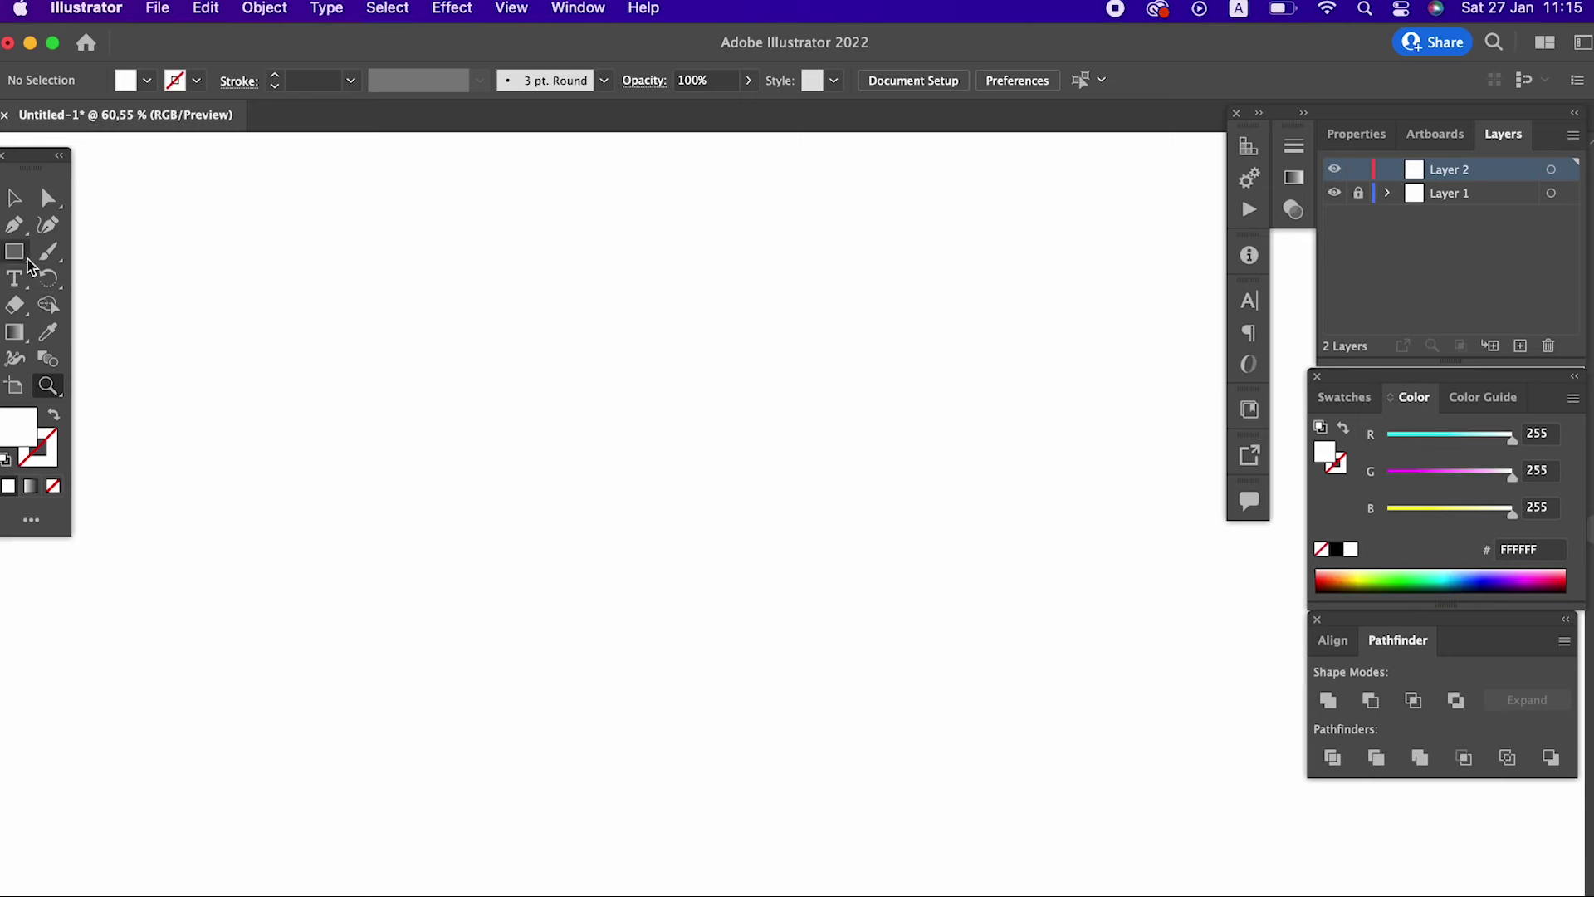
# - With the Ellipse tool and a red F44E4E fill, draw a large ellipse on the artboard
pyautogui.moveTo(14, 251); pyautogui.dragTo(87, 277)
pyautogui.doubleClick(19, 432)
pyautogui.moveTo(203, 175); pyautogui.dragTo(226, 113)
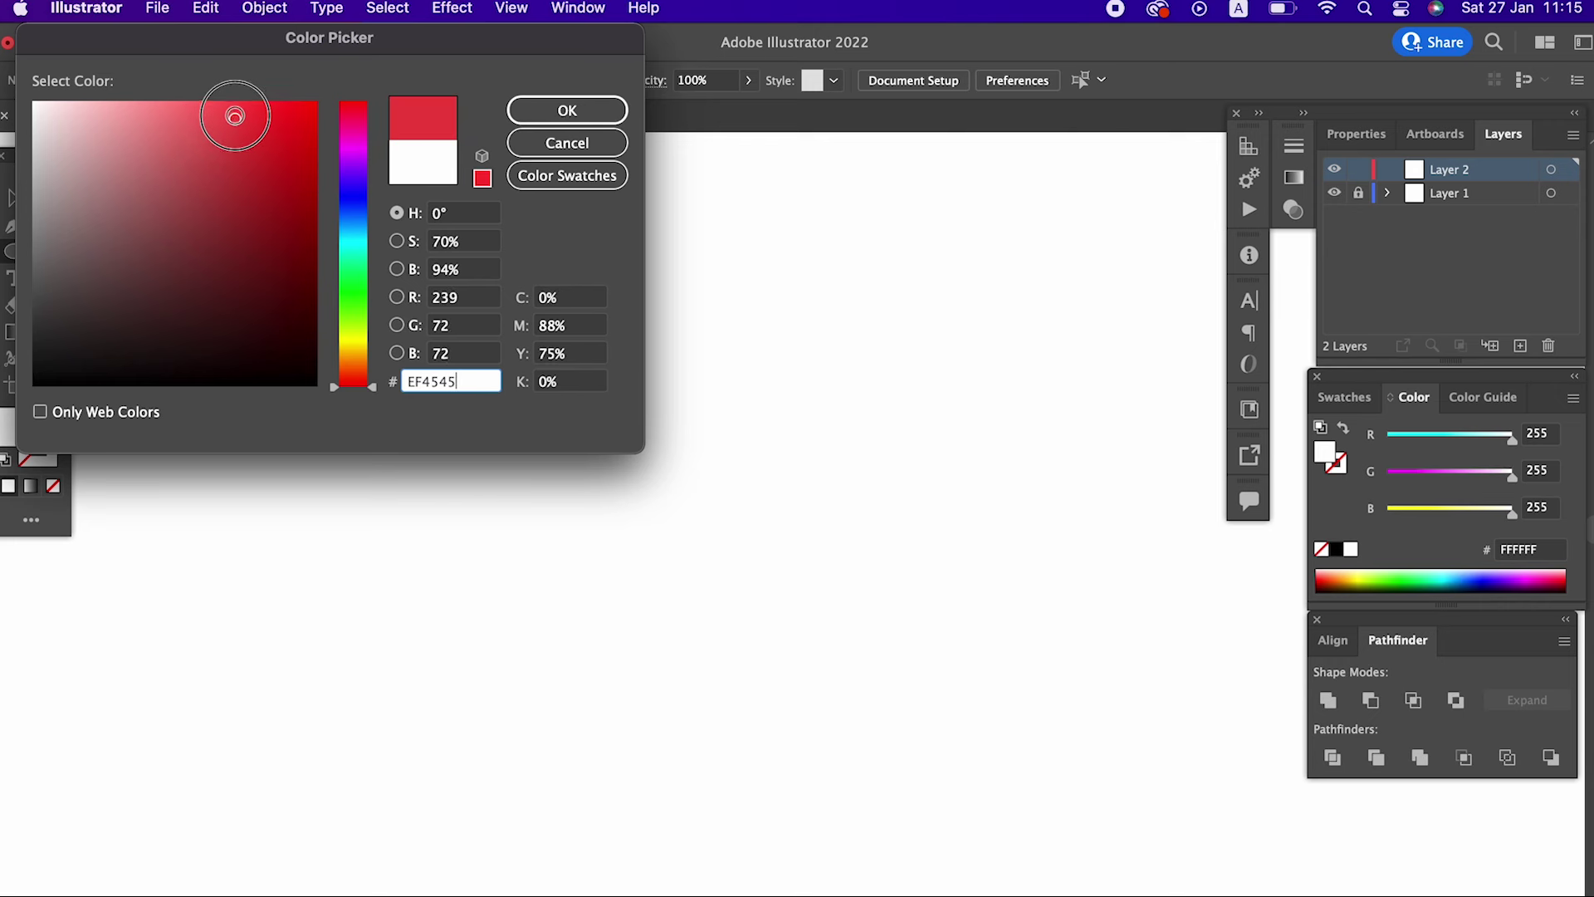
pyautogui.click(579, 114)
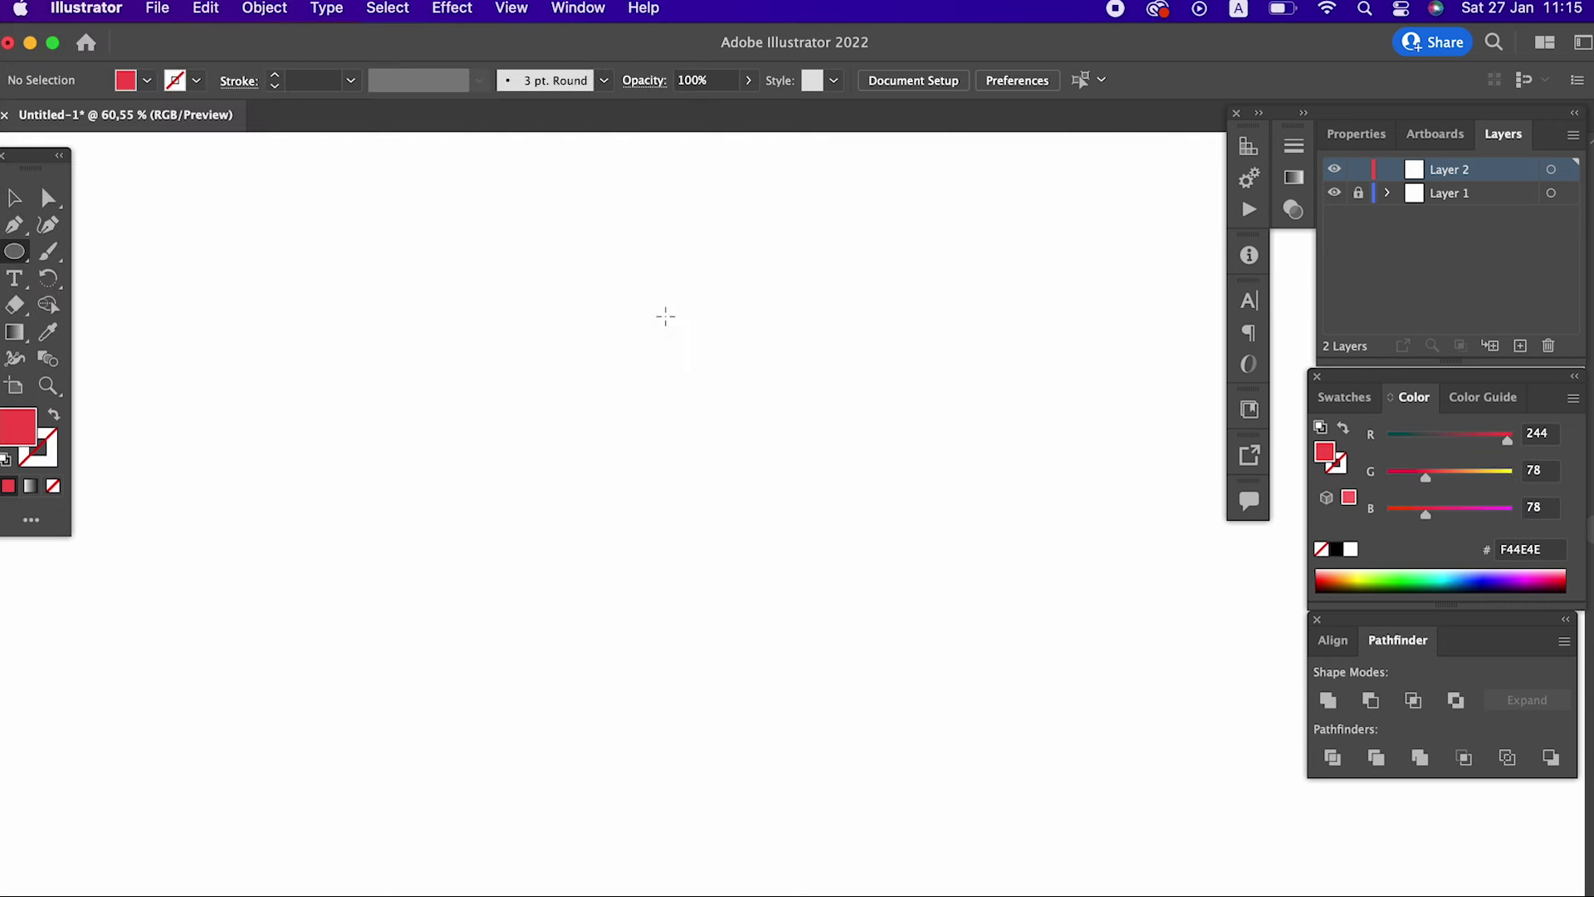
pyautogui.moveTo(438, 293); pyautogui.dragTo(801, 711)
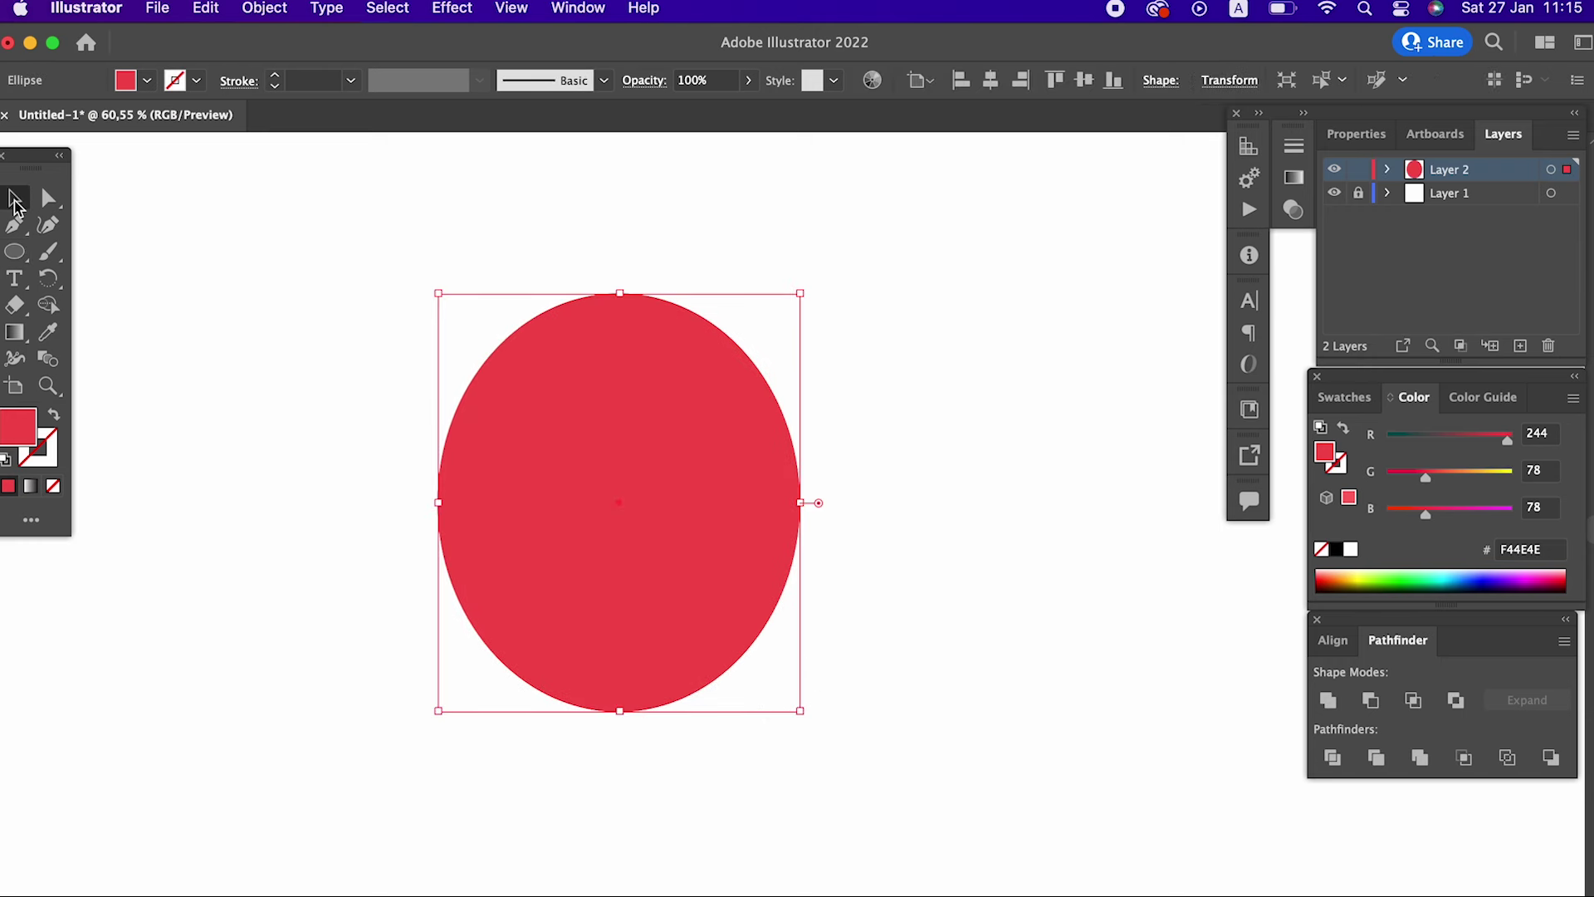
# - Centre the red ellipse horizontally and vertically on the artboard
pyautogui.click(991, 80)
pyautogui.click(1082, 80)
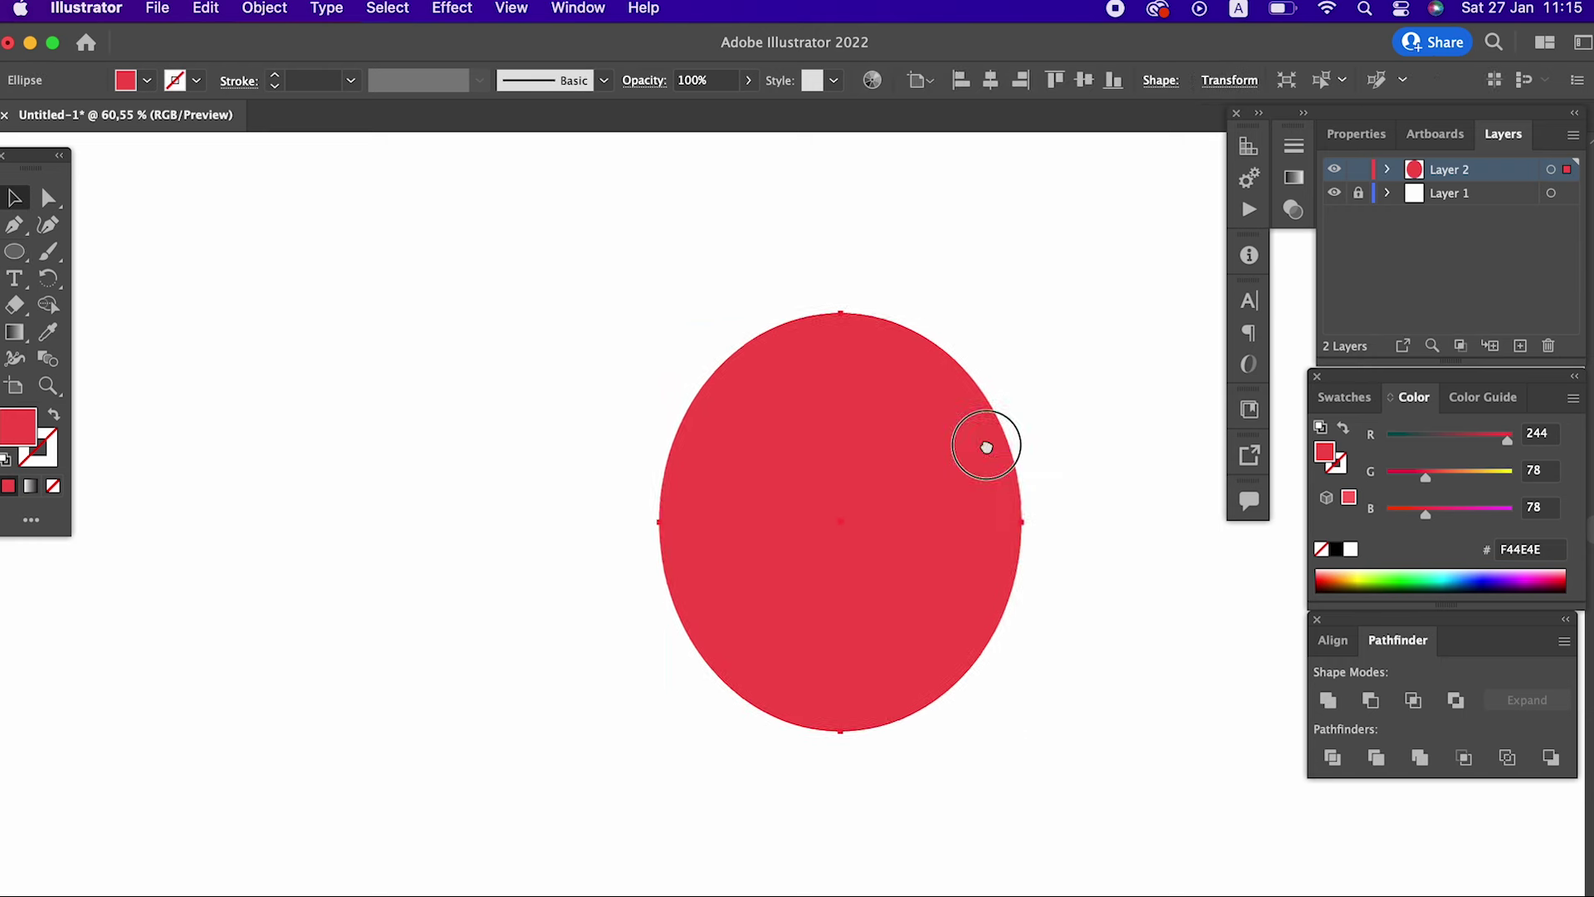
pyautogui.hscroll(5, 986, 445)
# - Paste an identical copy of the ellipse in front and shift it right to overlap
pyautogui.click(205, 9)
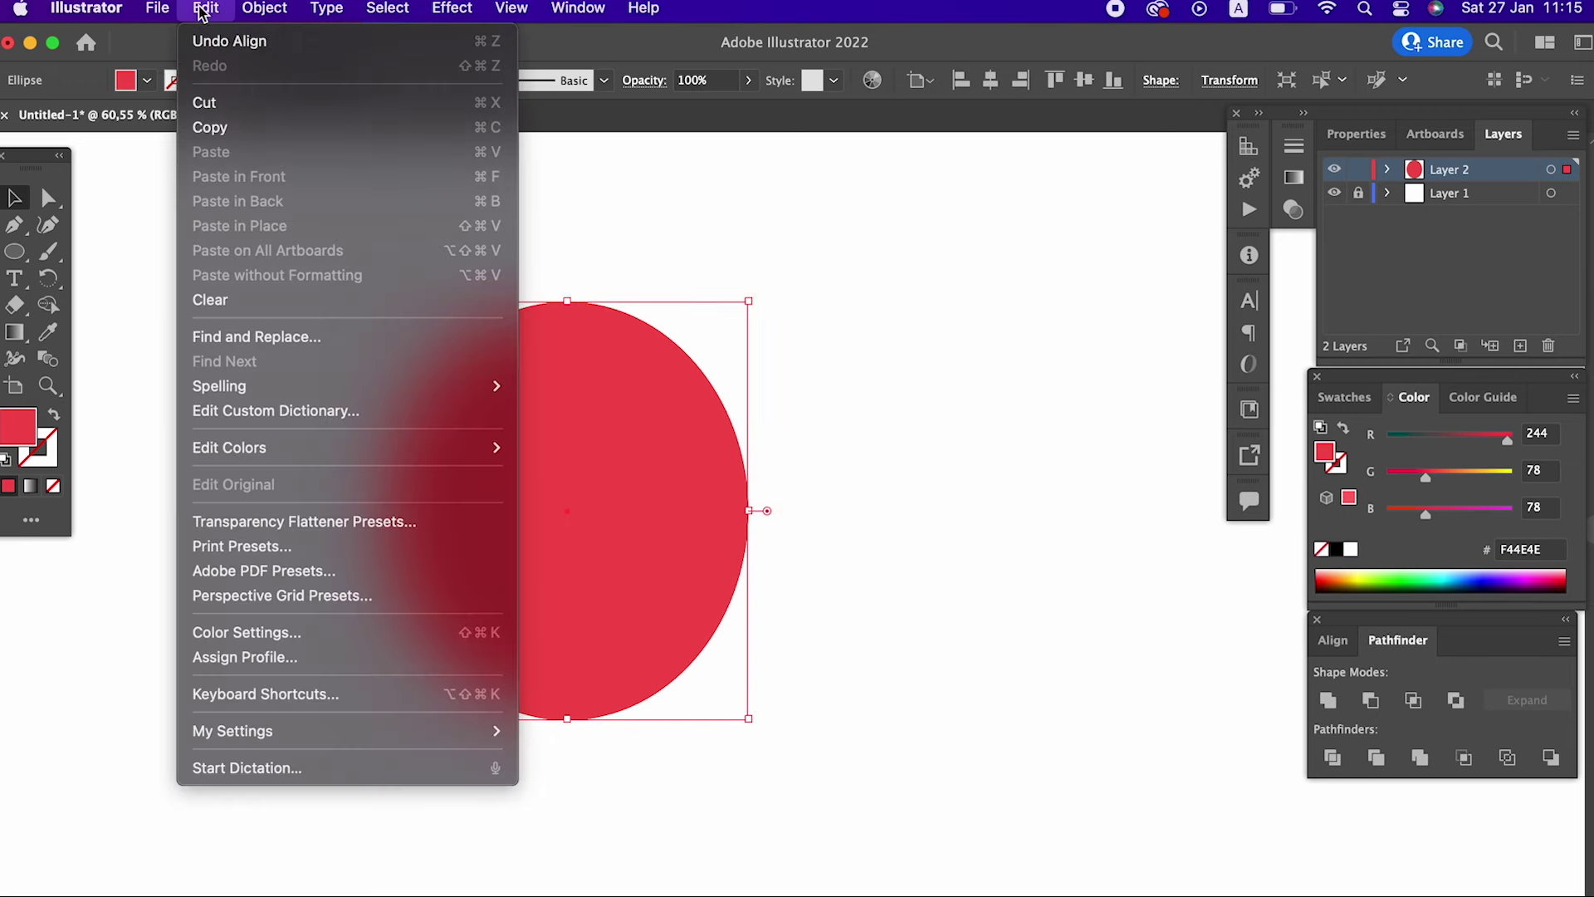
pyautogui.click(214, 127)
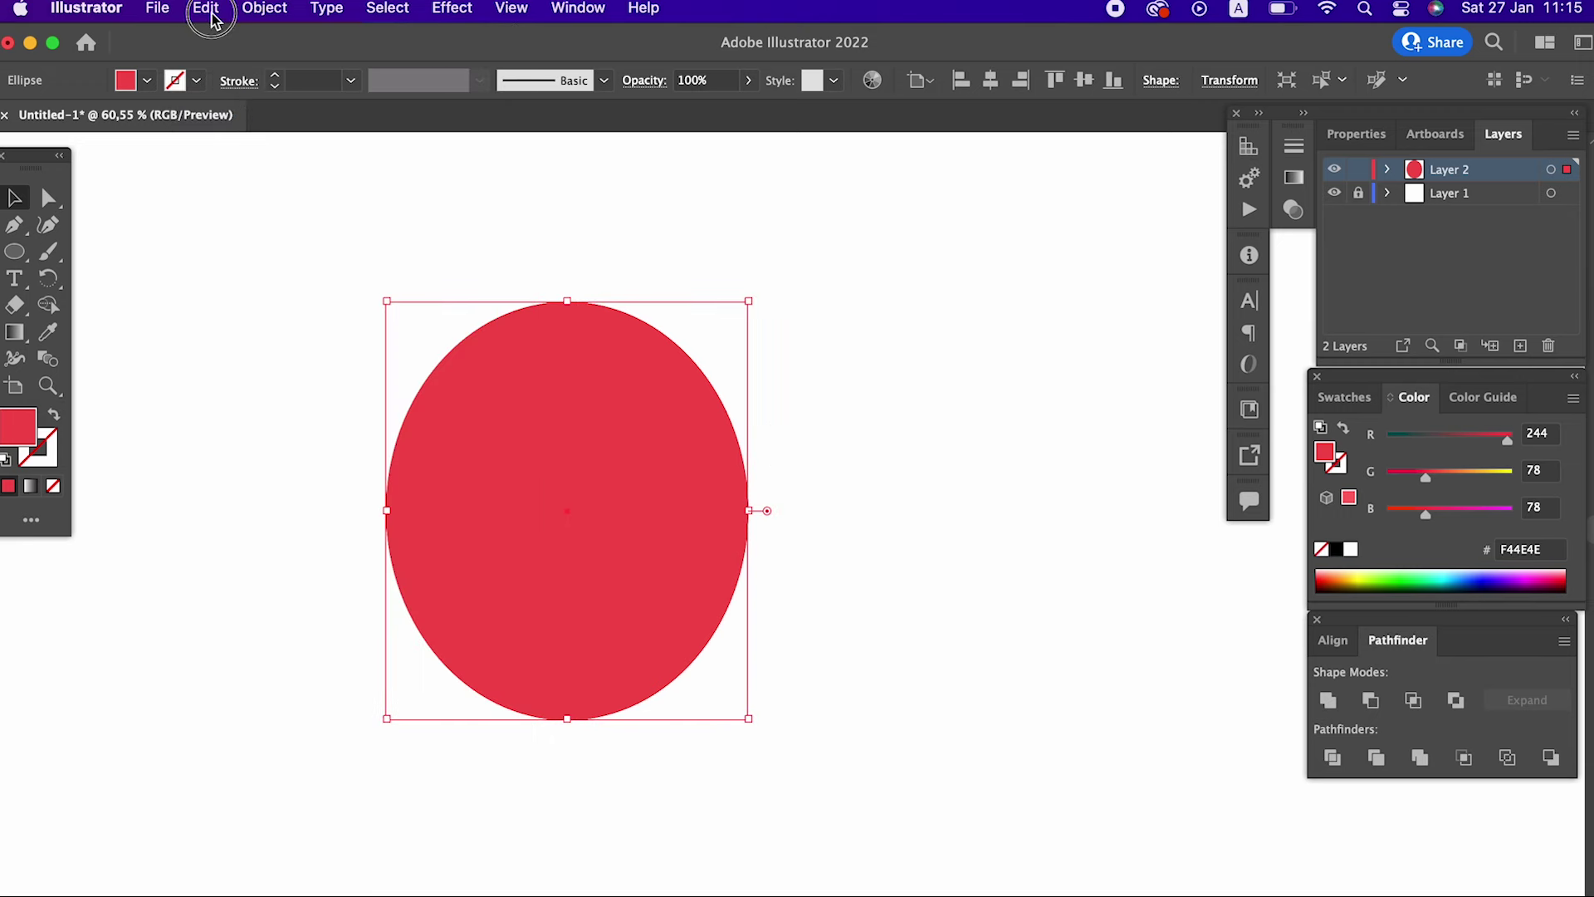
pyautogui.click(207, 8)
pyautogui.click(253, 171)
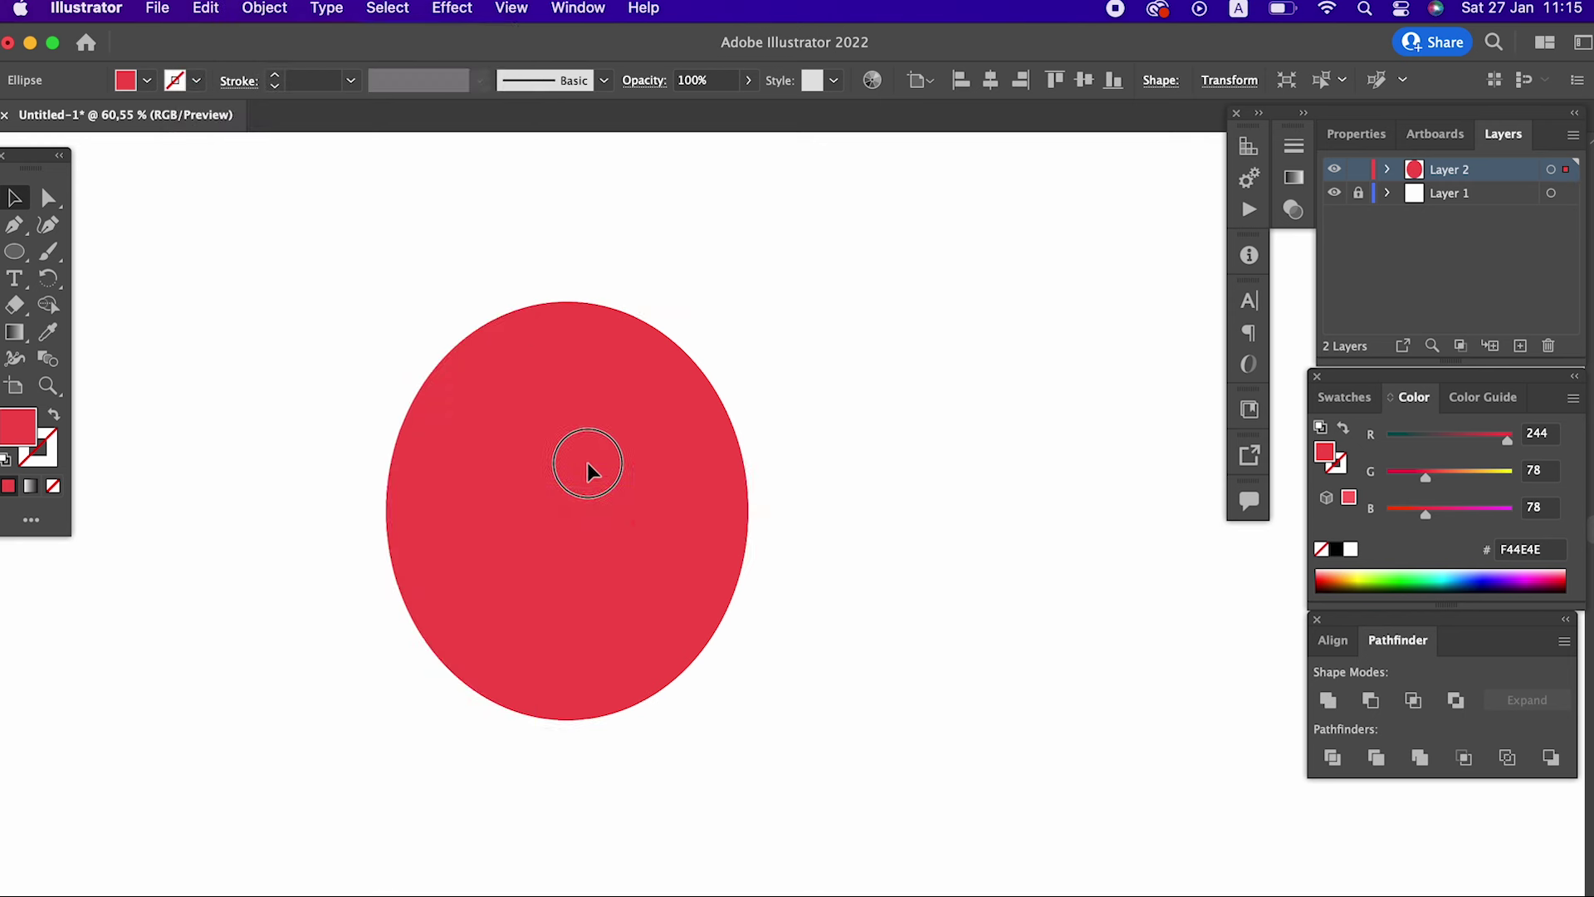
pyautogui.moveTo(586, 464); pyautogui.dragTo(702, 489)
pyautogui.click(948, 534)
pyautogui.press('z')
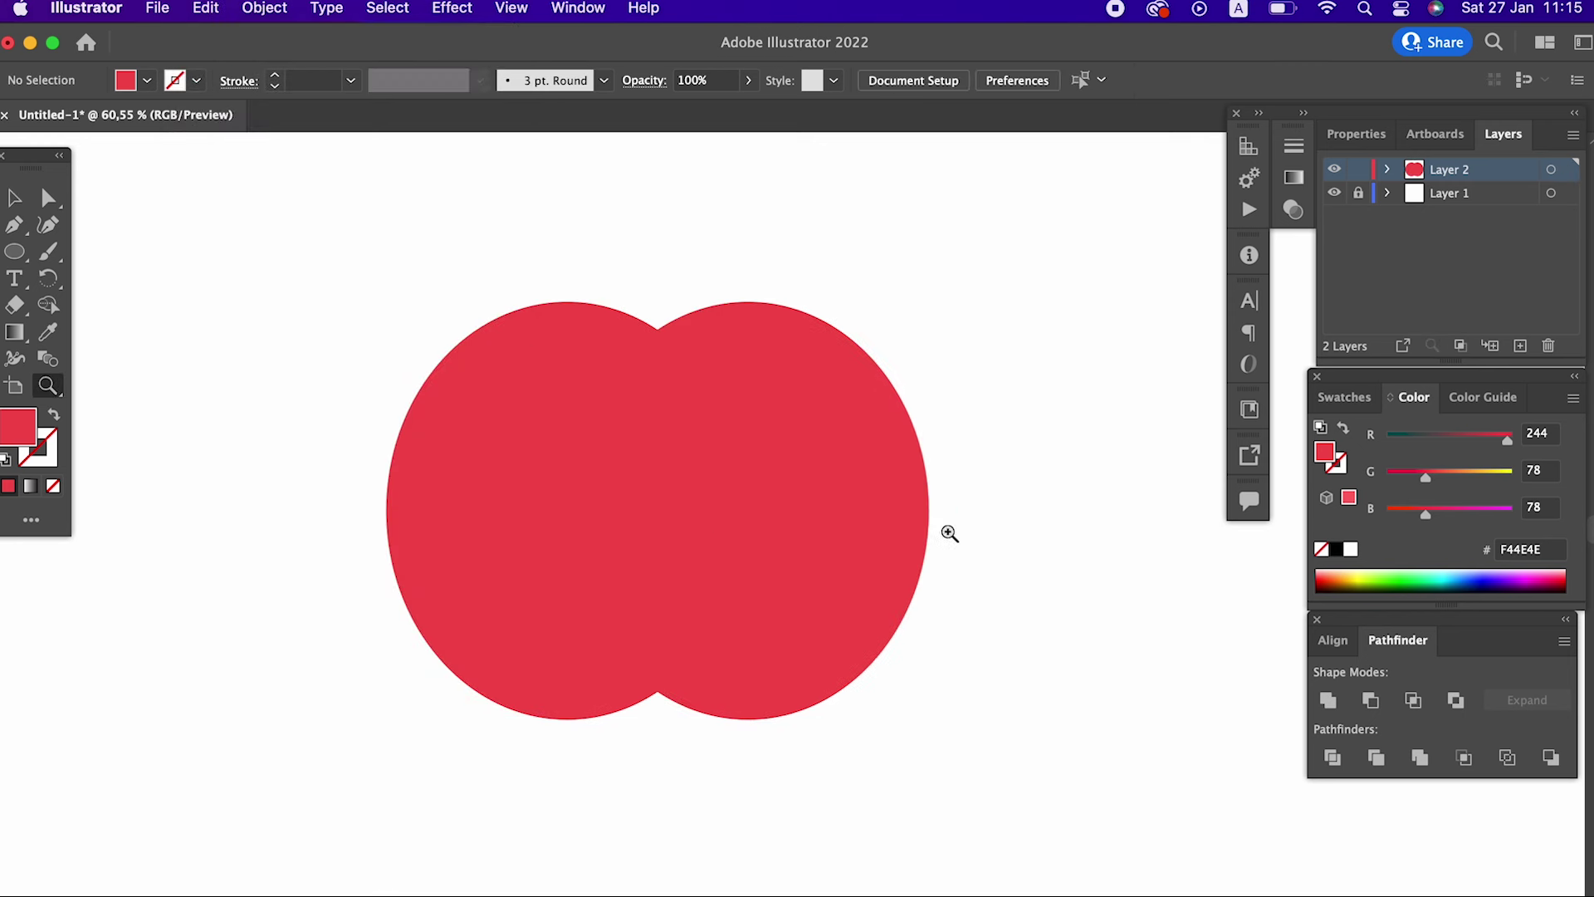
pyautogui.moveTo(949, 534); pyautogui.dragTo(919, 544)
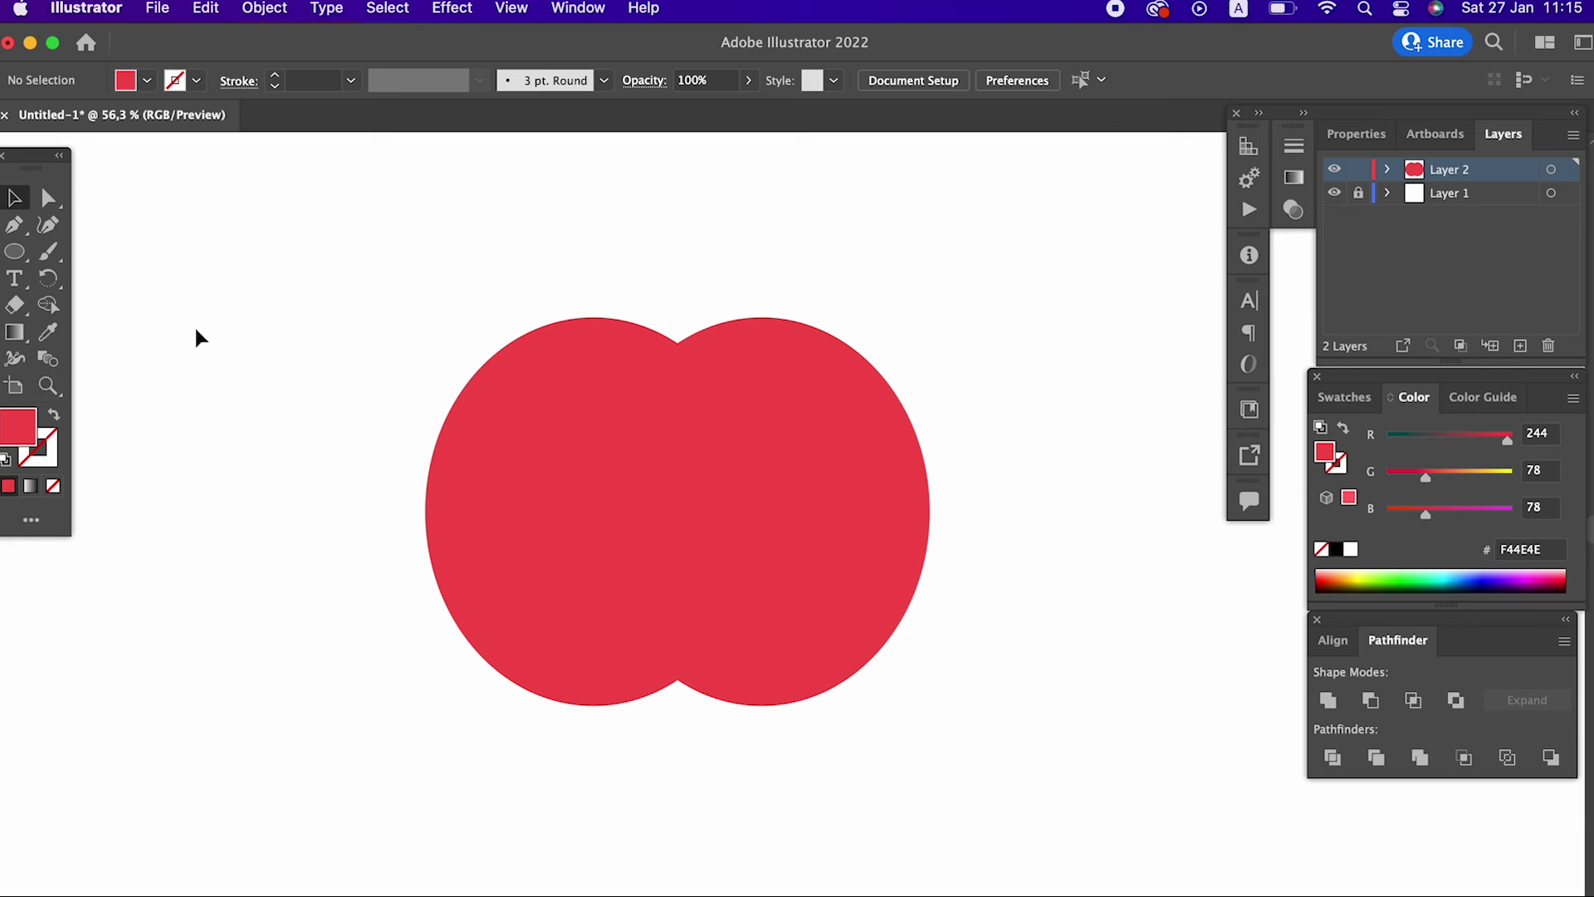
# - Drag the right ellipse's bottom anchor point slightly to the left
pyautogui.click(796, 659)
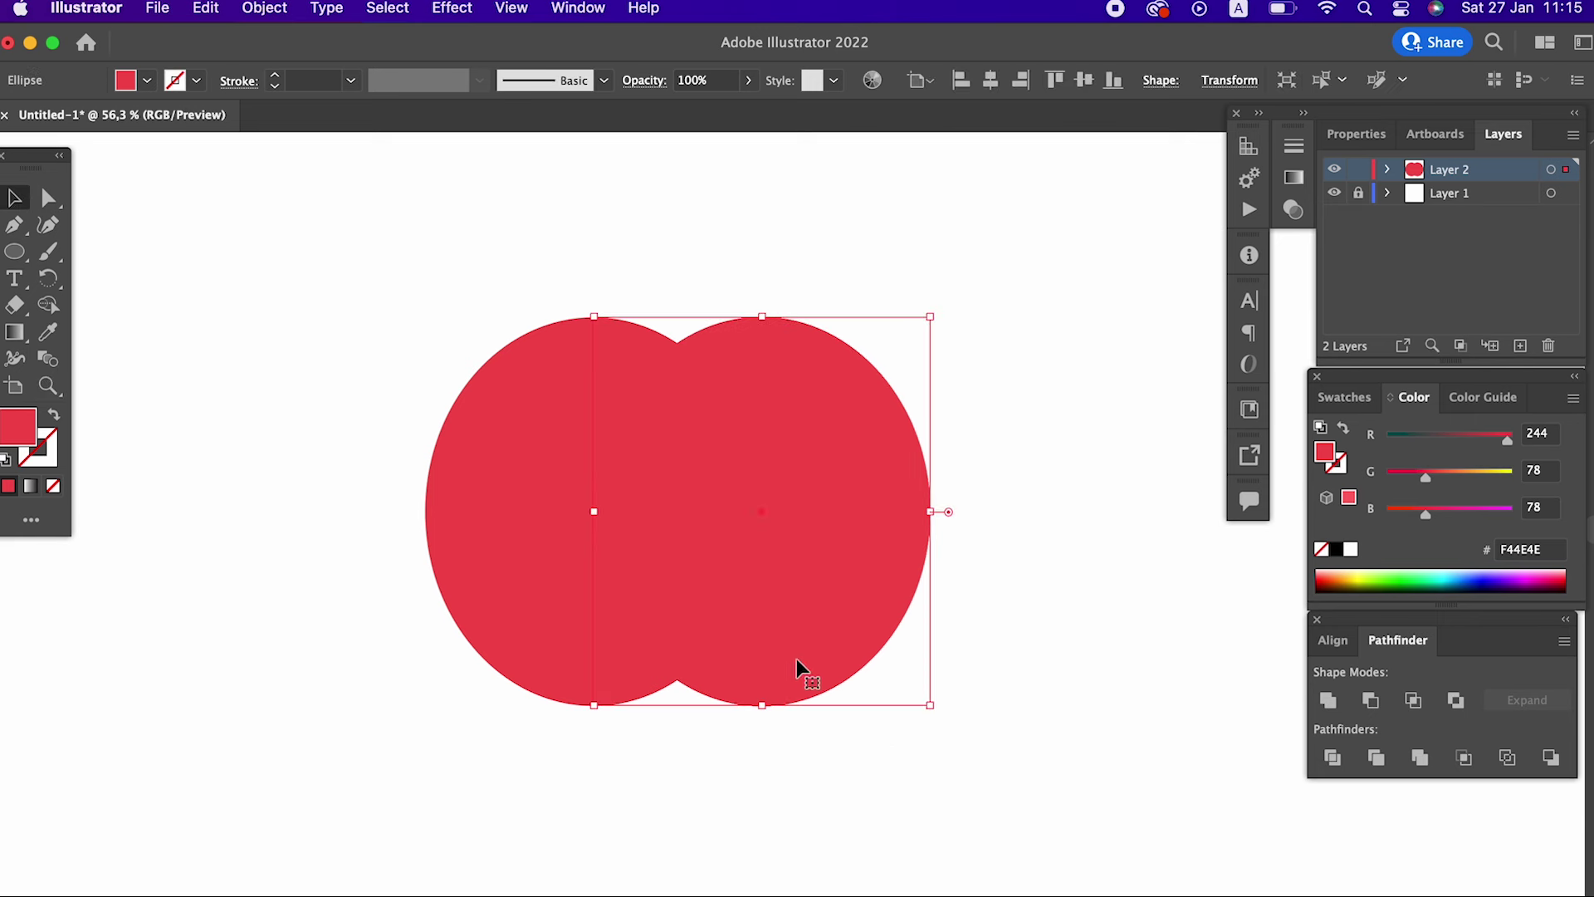
pyautogui.click(50, 197)
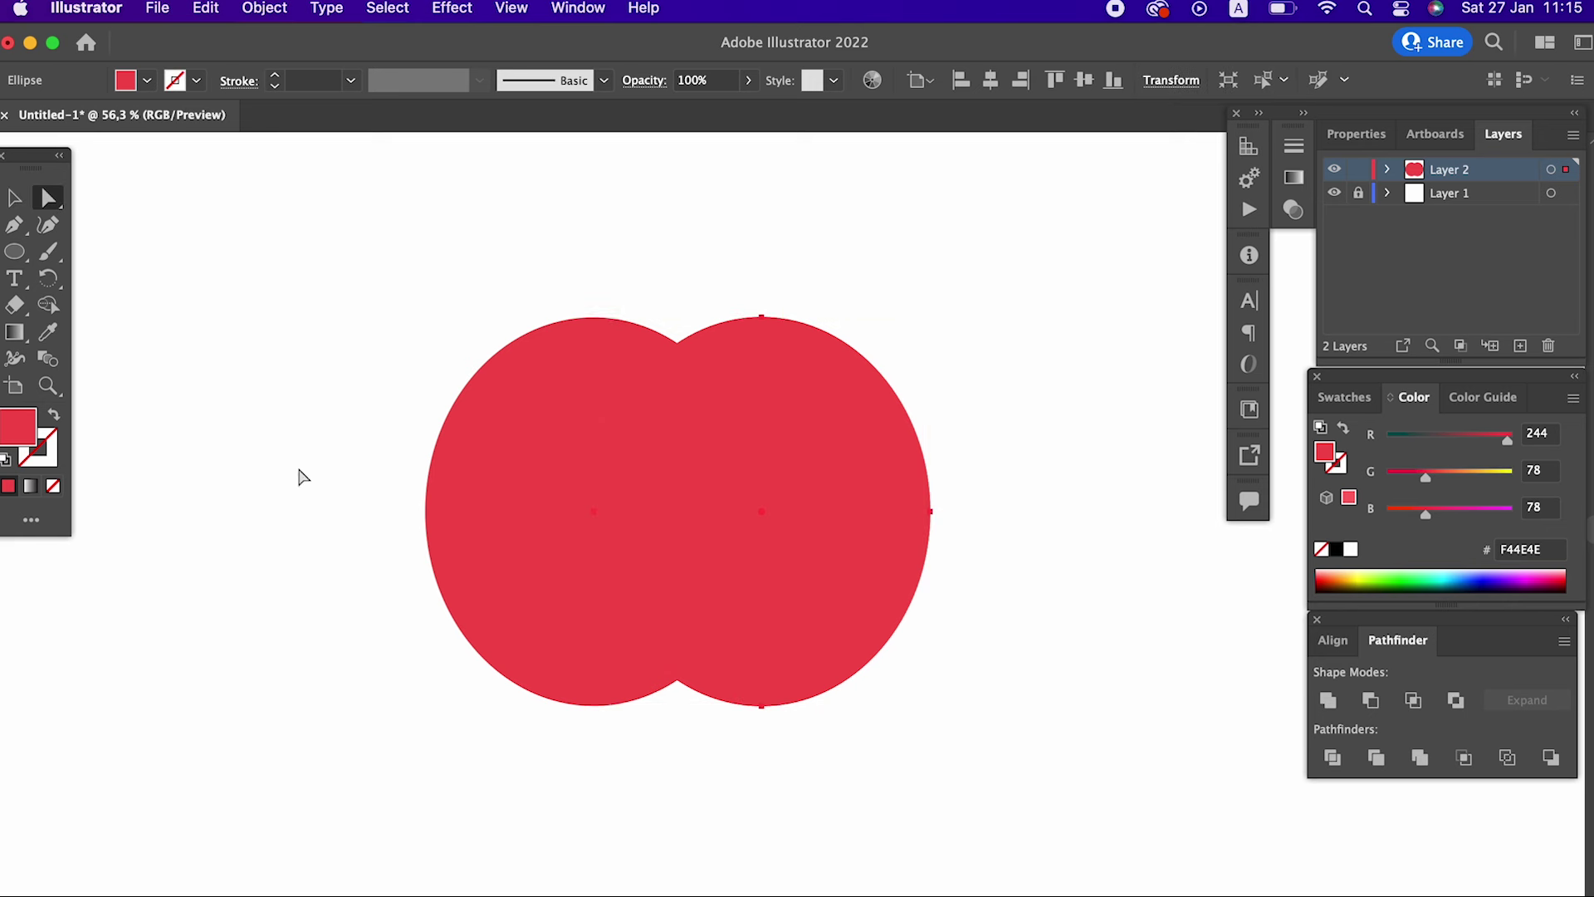
pyautogui.moveTo(761, 708); pyautogui.dragTo(734, 706)
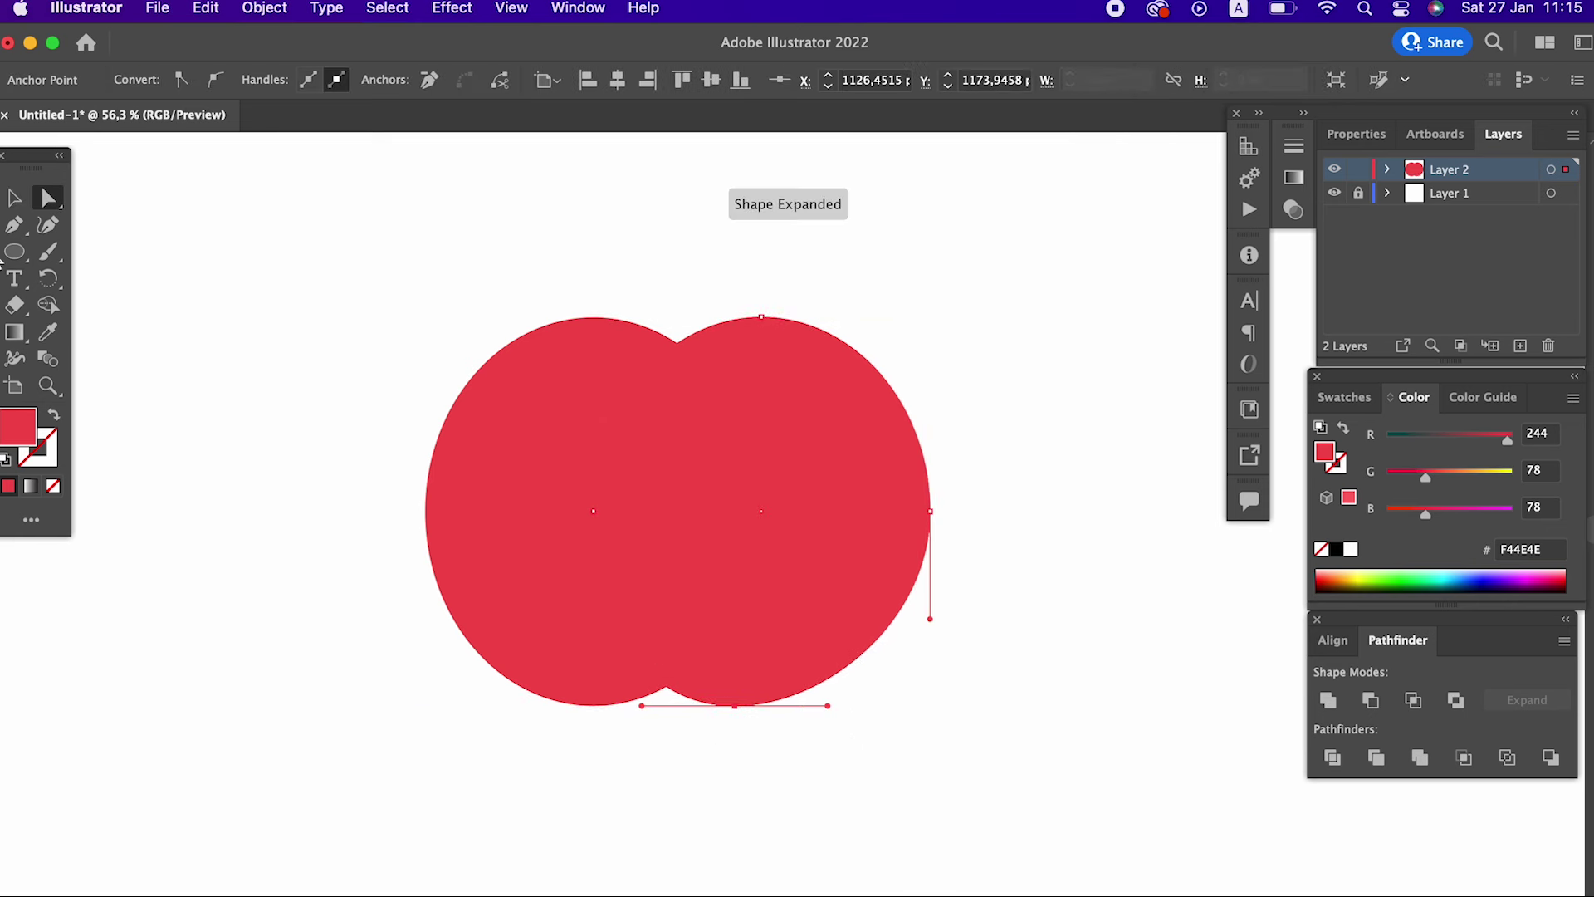
# - Delete the left ellipse and copy the remaining lopsided red shape
pyautogui.click(14, 198)
pyautogui.click(442, 492)
pyautogui.press('Delete')
pyautogui.click(744, 498)
pyautogui.click(208, 10)
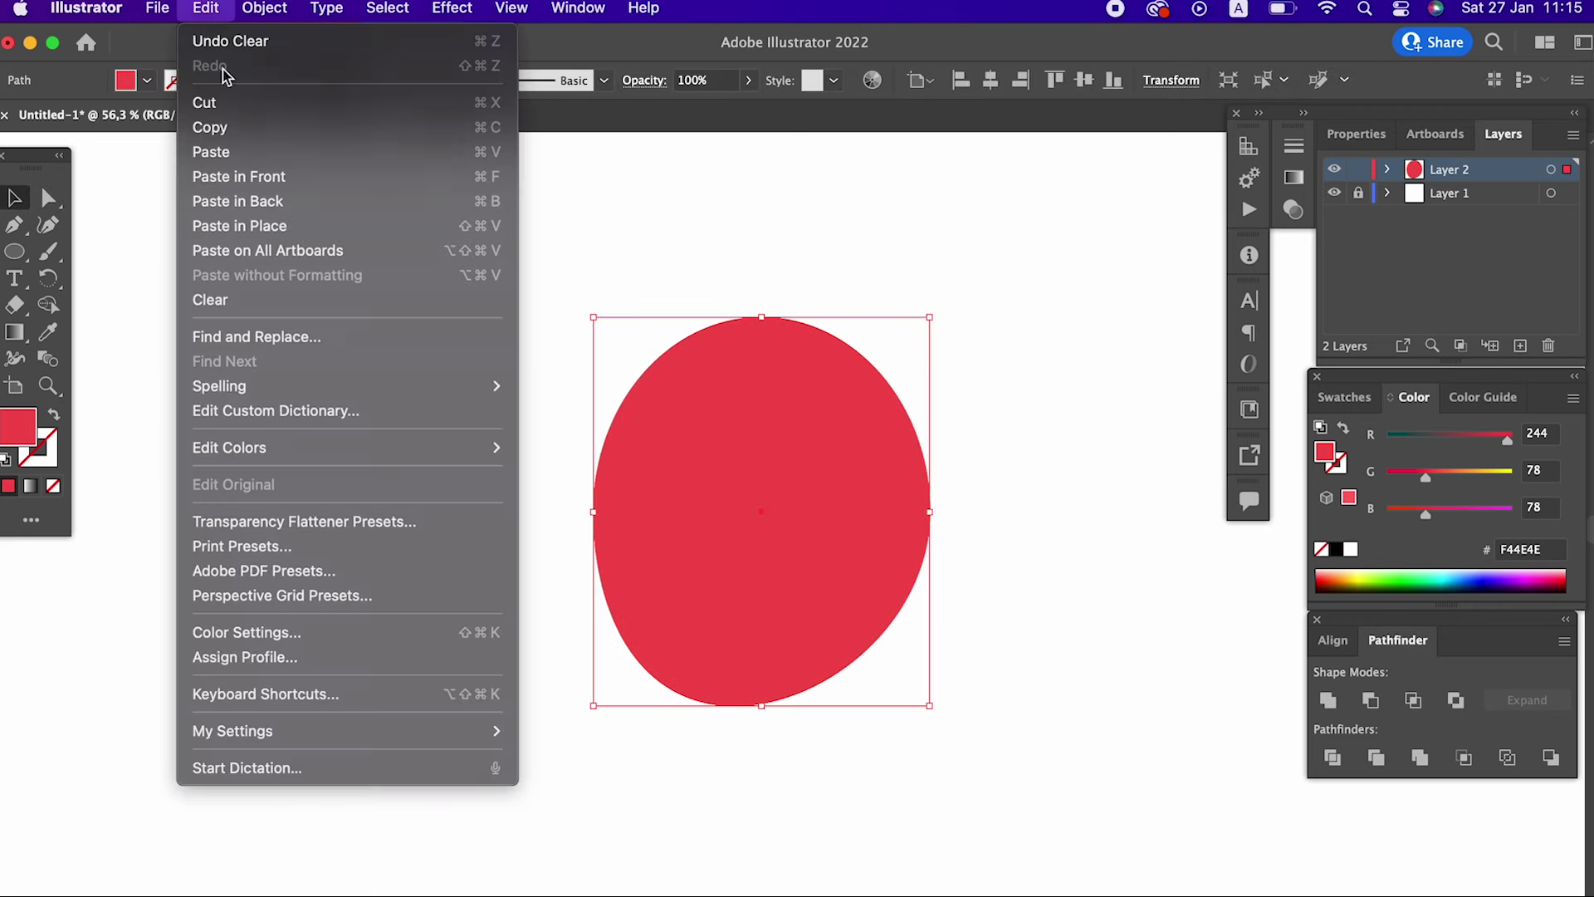
pyautogui.click(203, 125)
# - Reflect a vertical-axis copy of the shape, overlap it on the left, and select both halves
pyautogui.click(264, 10)
pyautogui.moveTo(276, 41)
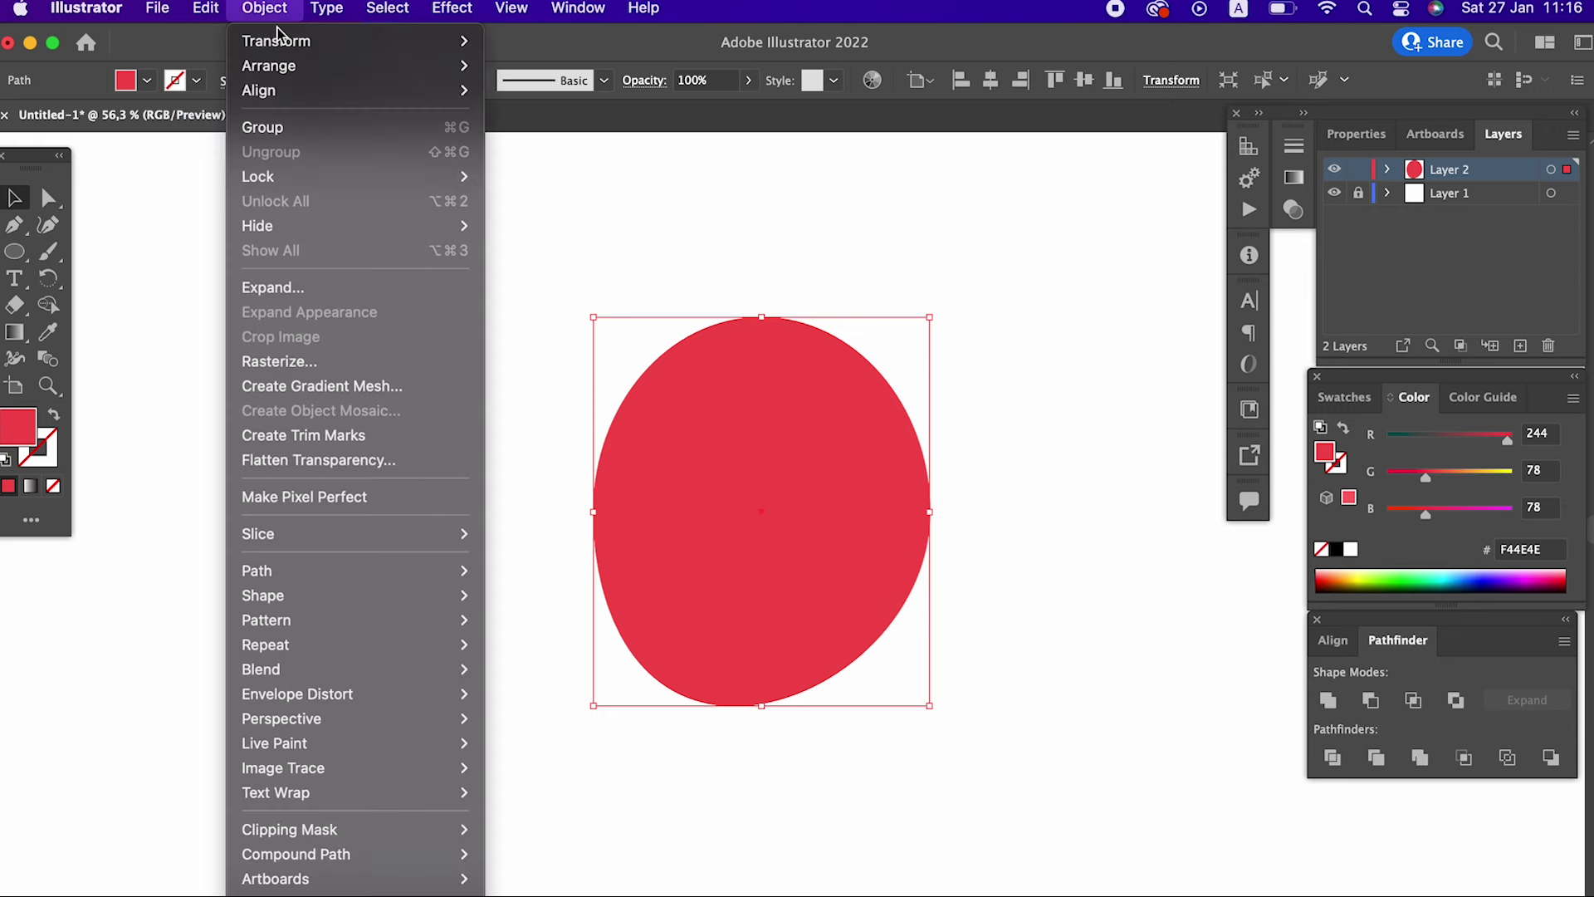
pyautogui.click(590, 128)
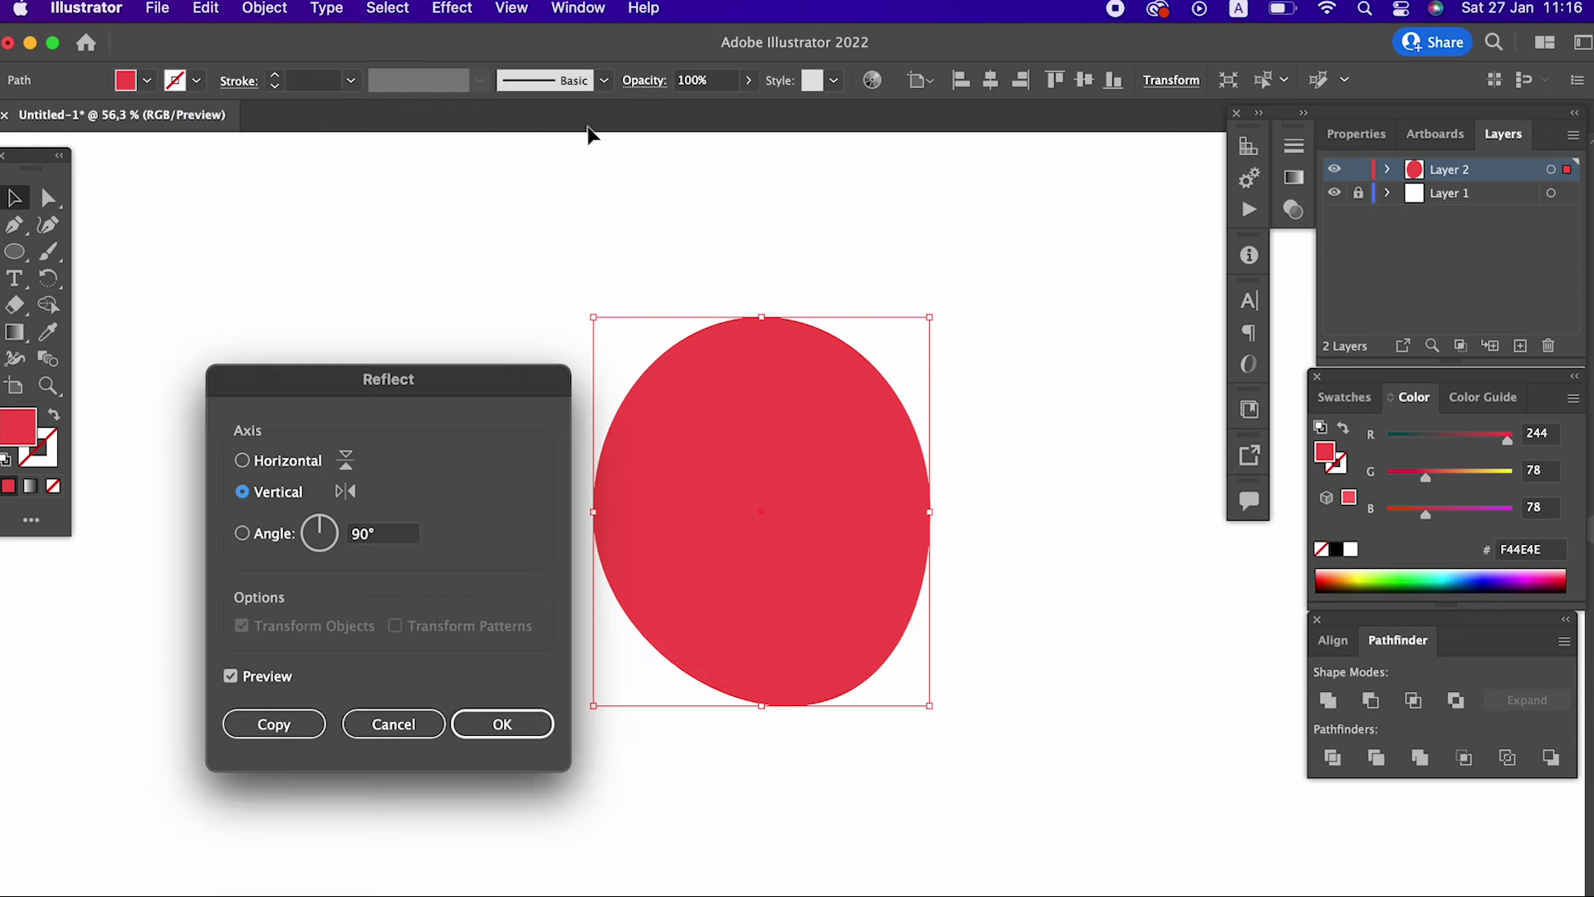
pyautogui.click(282, 726)
pyautogui.moveTo(748, 584); pyautogui.dragTo(581, 585)
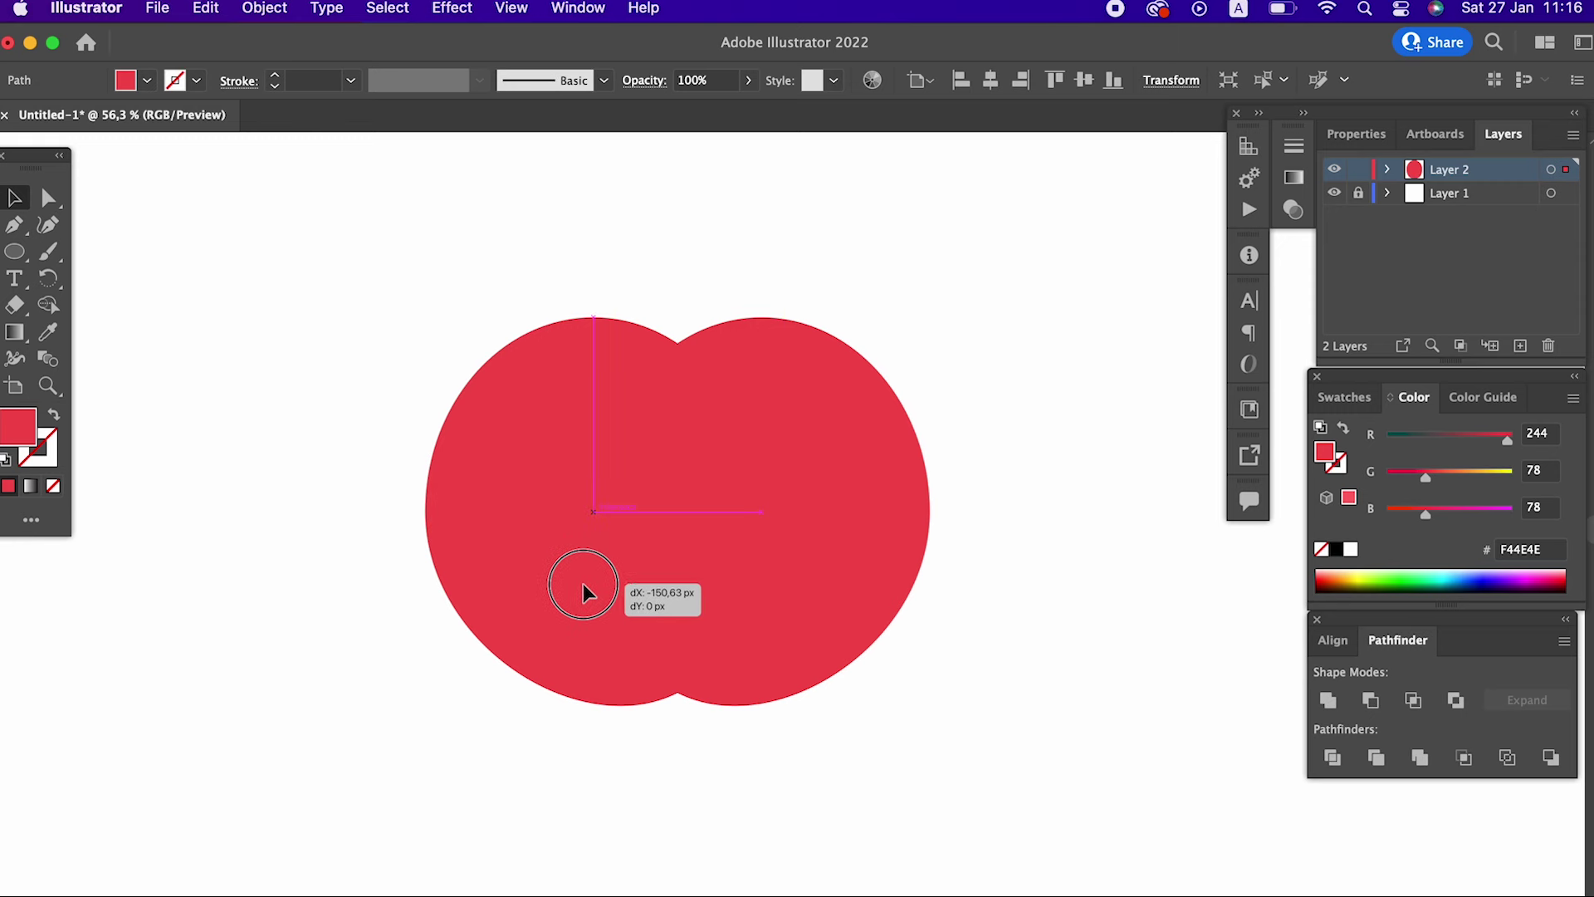
pyautogui.moveTo(580, 582); pyautogui.dragTo(585, 585)
pyautogui.click(1013, 746)
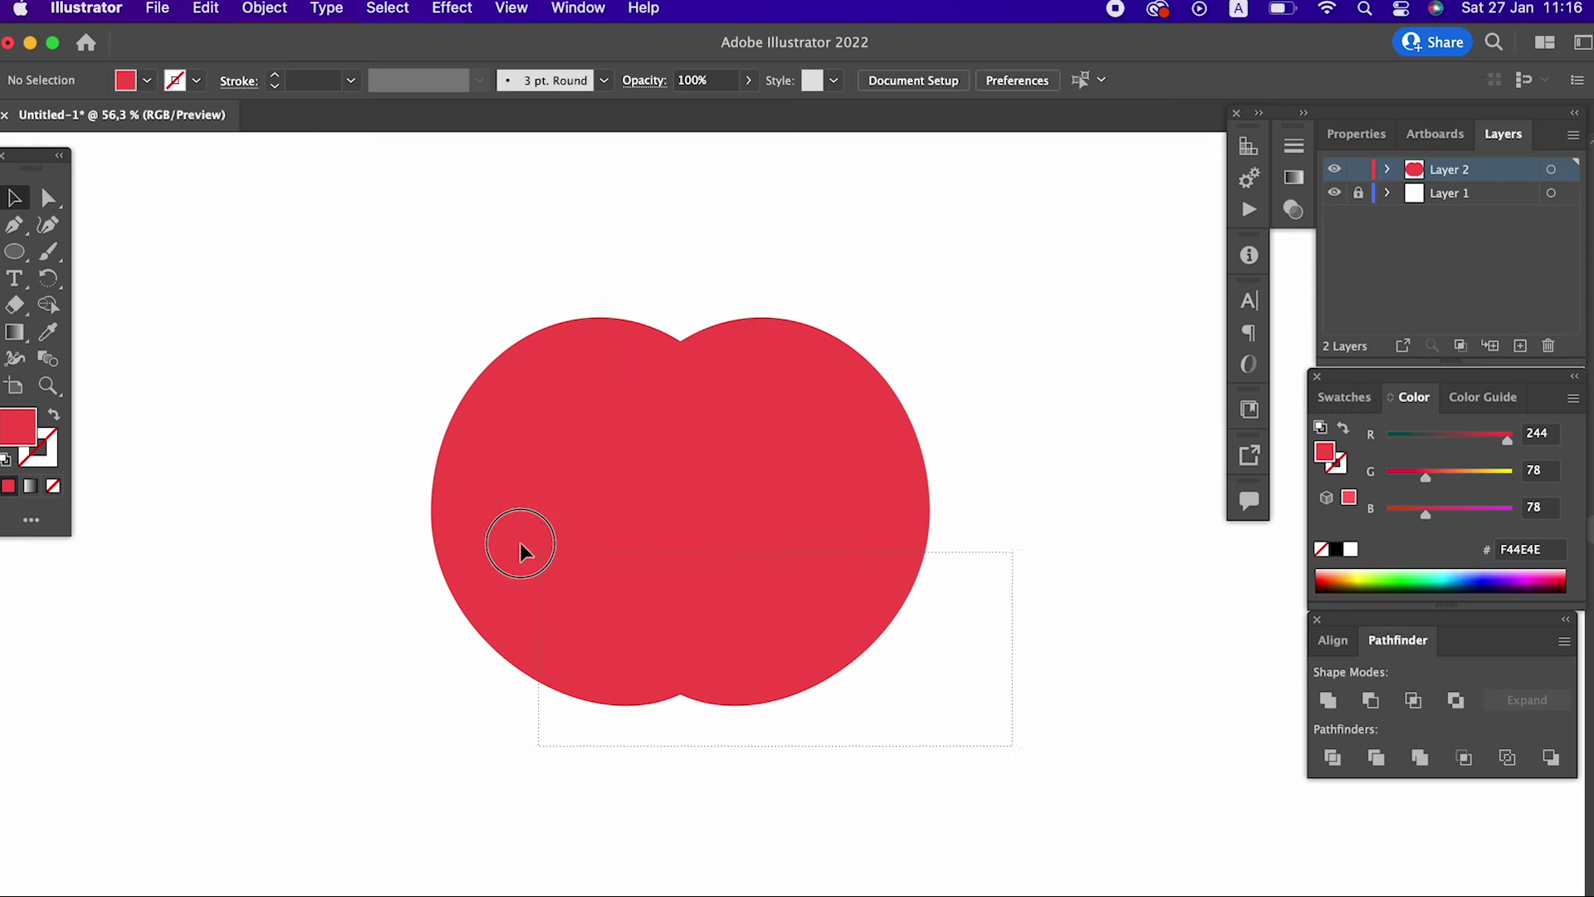
pyautogui.moveTo(1013, 746); pyautogui.dragTo(381, 473)
# - Unite the two halves into one path and round the bottom notch anchors
pyautogui.click(1323, 701)
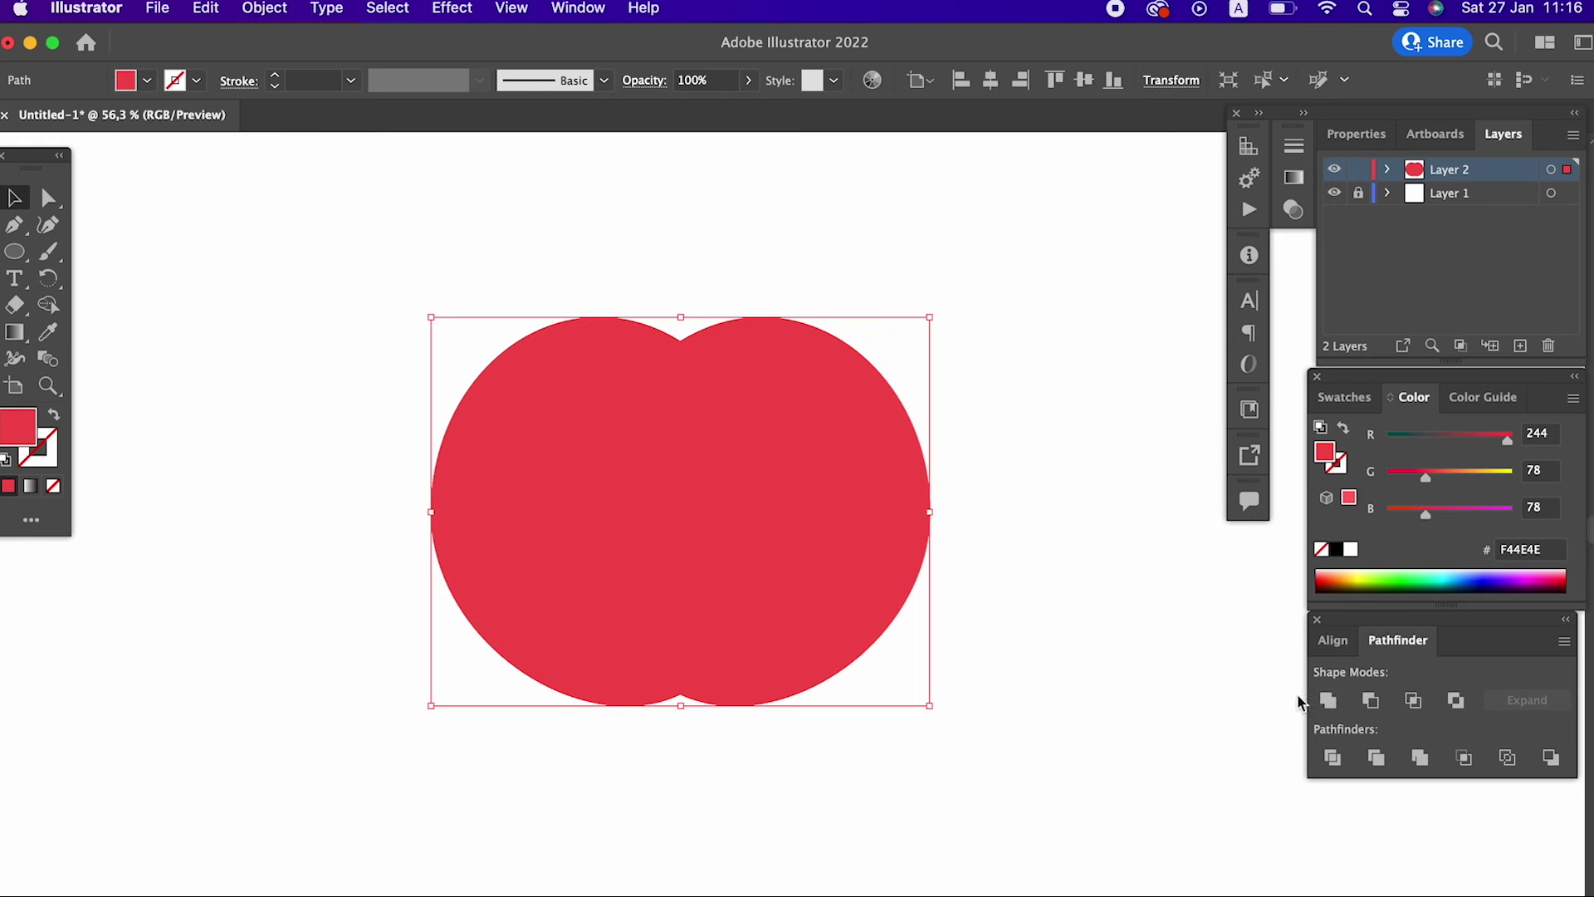
pyautogui.click(52, 203)
pyautogui.moveTo(712, 747)
pyautogui.mouseDown()
pyautogui.moveTo(641, 691)
pyautogui.moveTo(677, 759)
pyautogui.mouseUp()
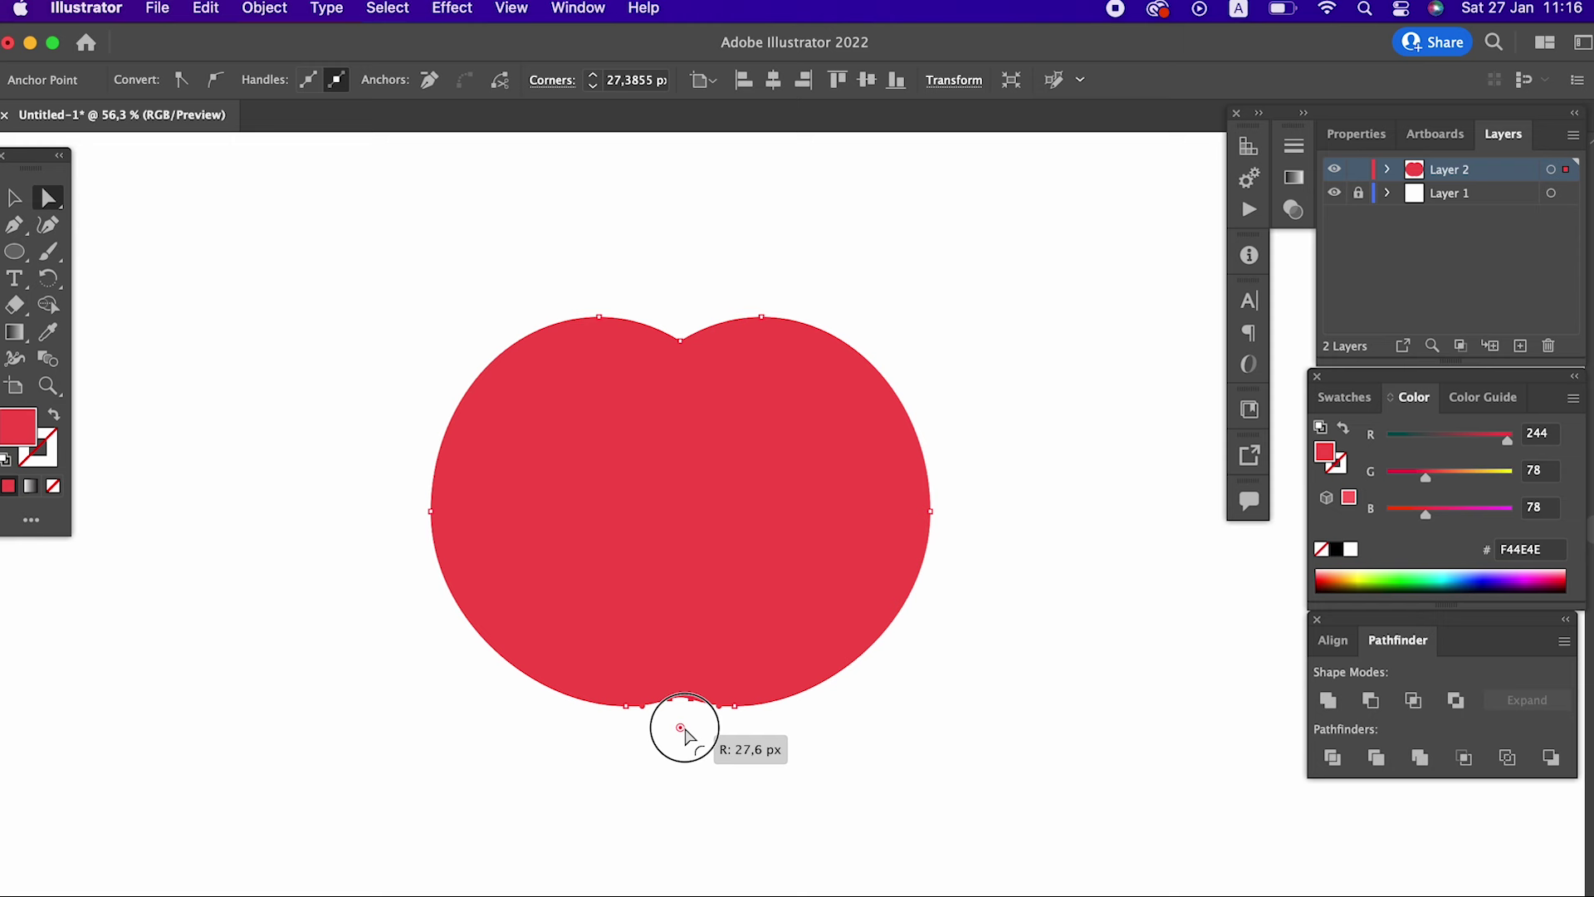
pyautogui.click(954, 710)
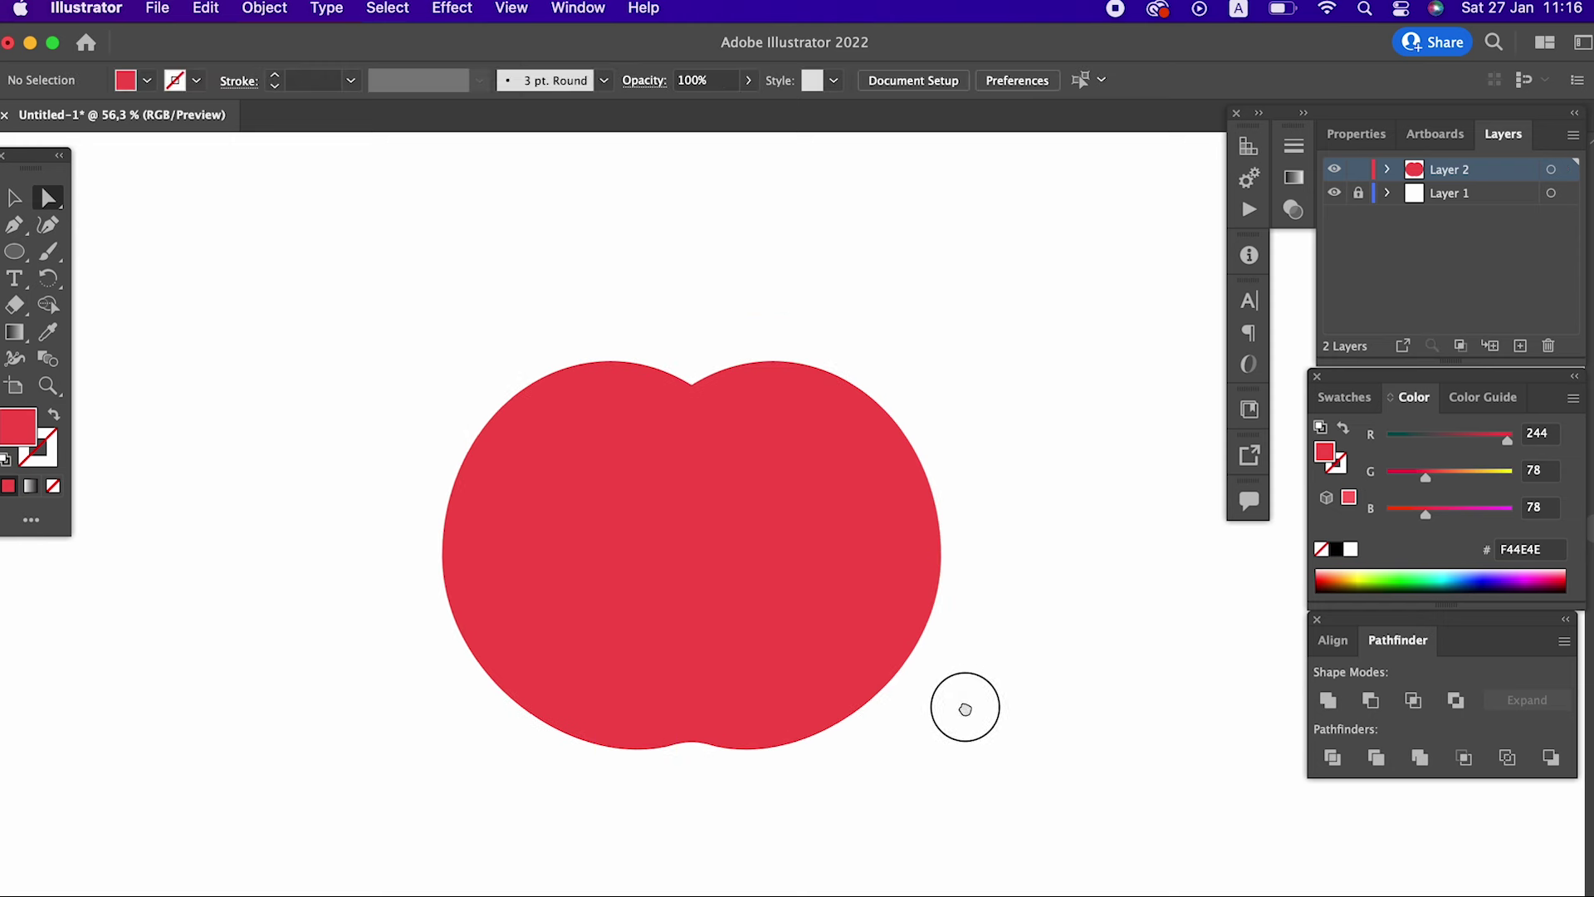
# - Round off the top notch anchors, then reselect the whole apple shape
pyautogui.press('z')
pyautogui.moveTo(791, 556); pyautogui.dragTo(771, 507)
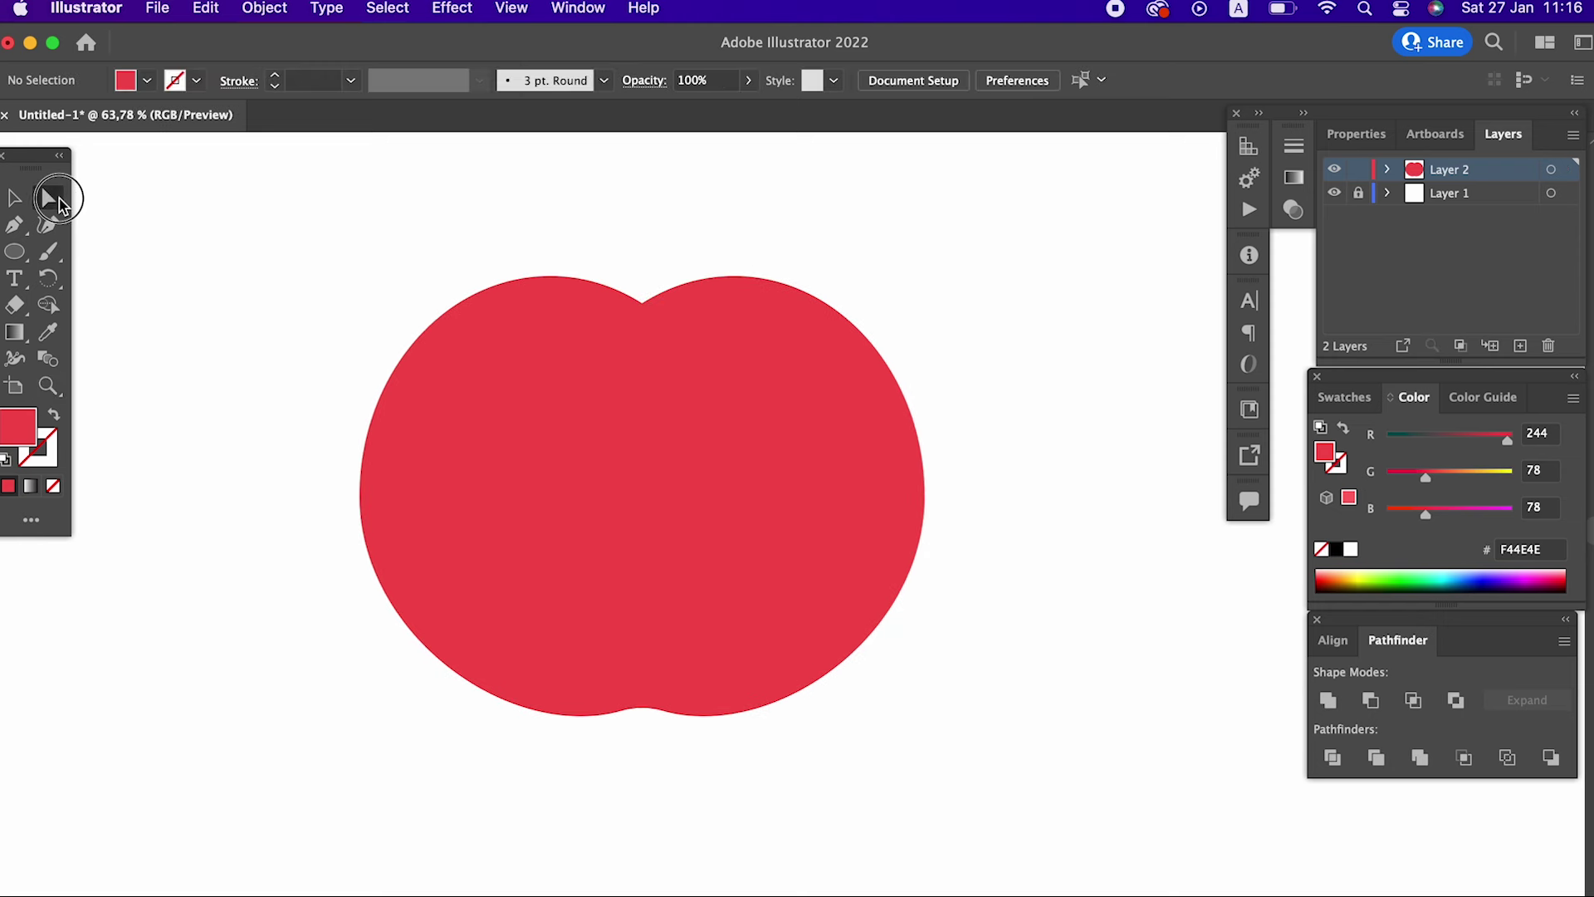
pyautogui.moveTo(679, 251)
pyautogui.mouseDown()
pyautogui.moveTo(629, 309)
pyautogui.moveTo(640, 266)
pyautogui.mouseUp()
pyautogui.click(946, 432)
pyautogui.press('z')
pyautogui.moveTo(954, 434); pyautogui.dragTo(853, 447)
pyautogui.click(18, 223)
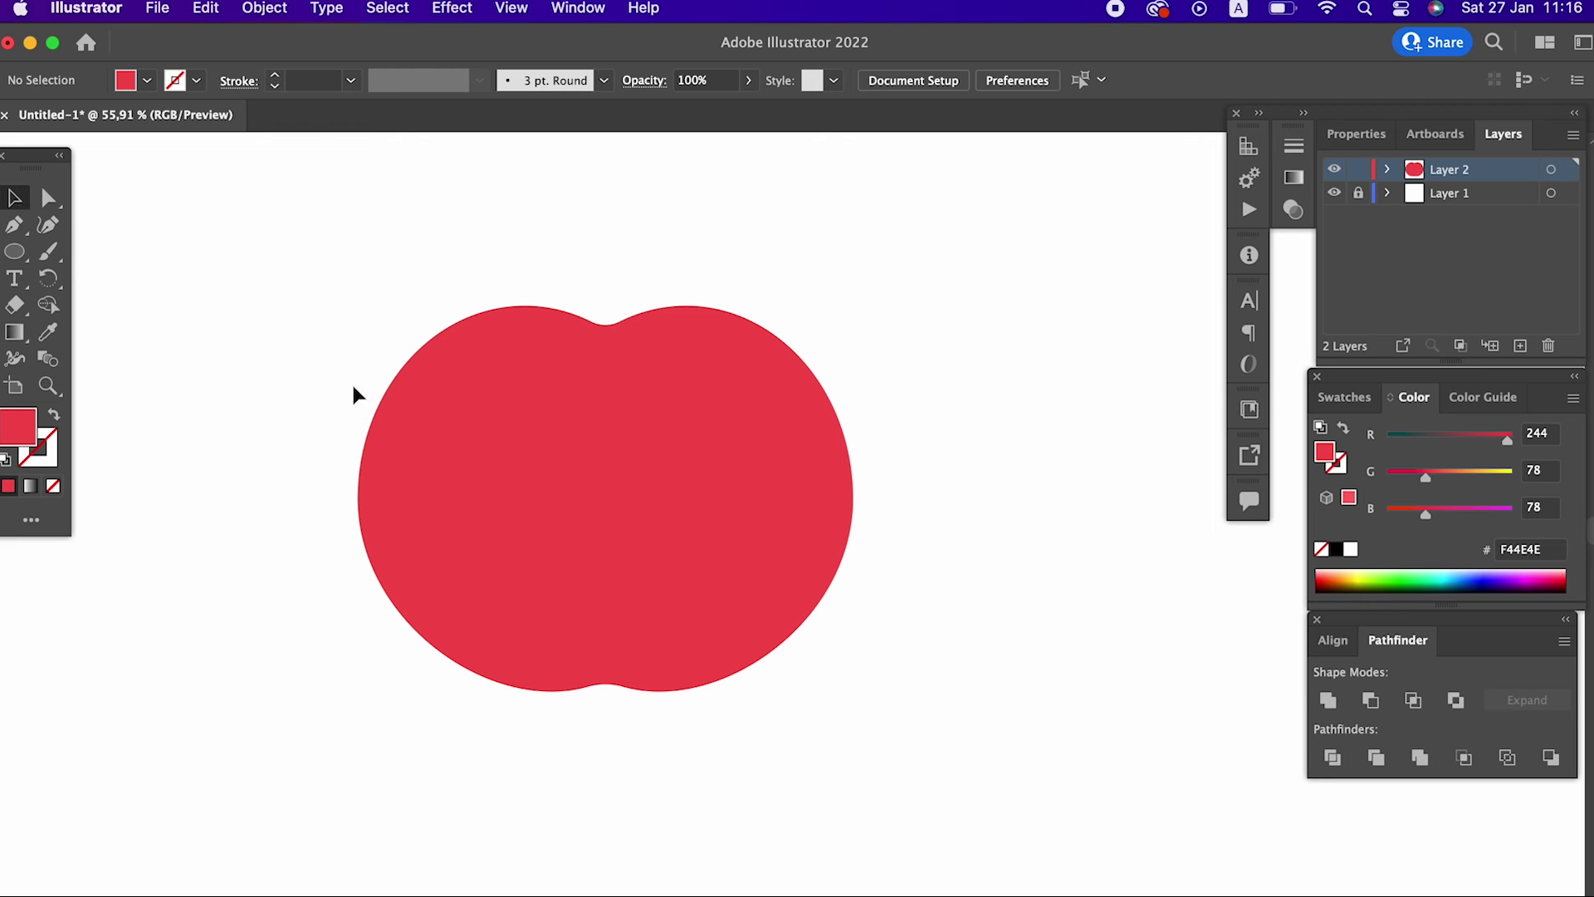
pyautogui.click(781, 520)
# - Offset the apple path inward by -15 px with Miter joins to create an inner copy
pyautogui.click(255, 11)
pyautogui.moveTo(256, 571)
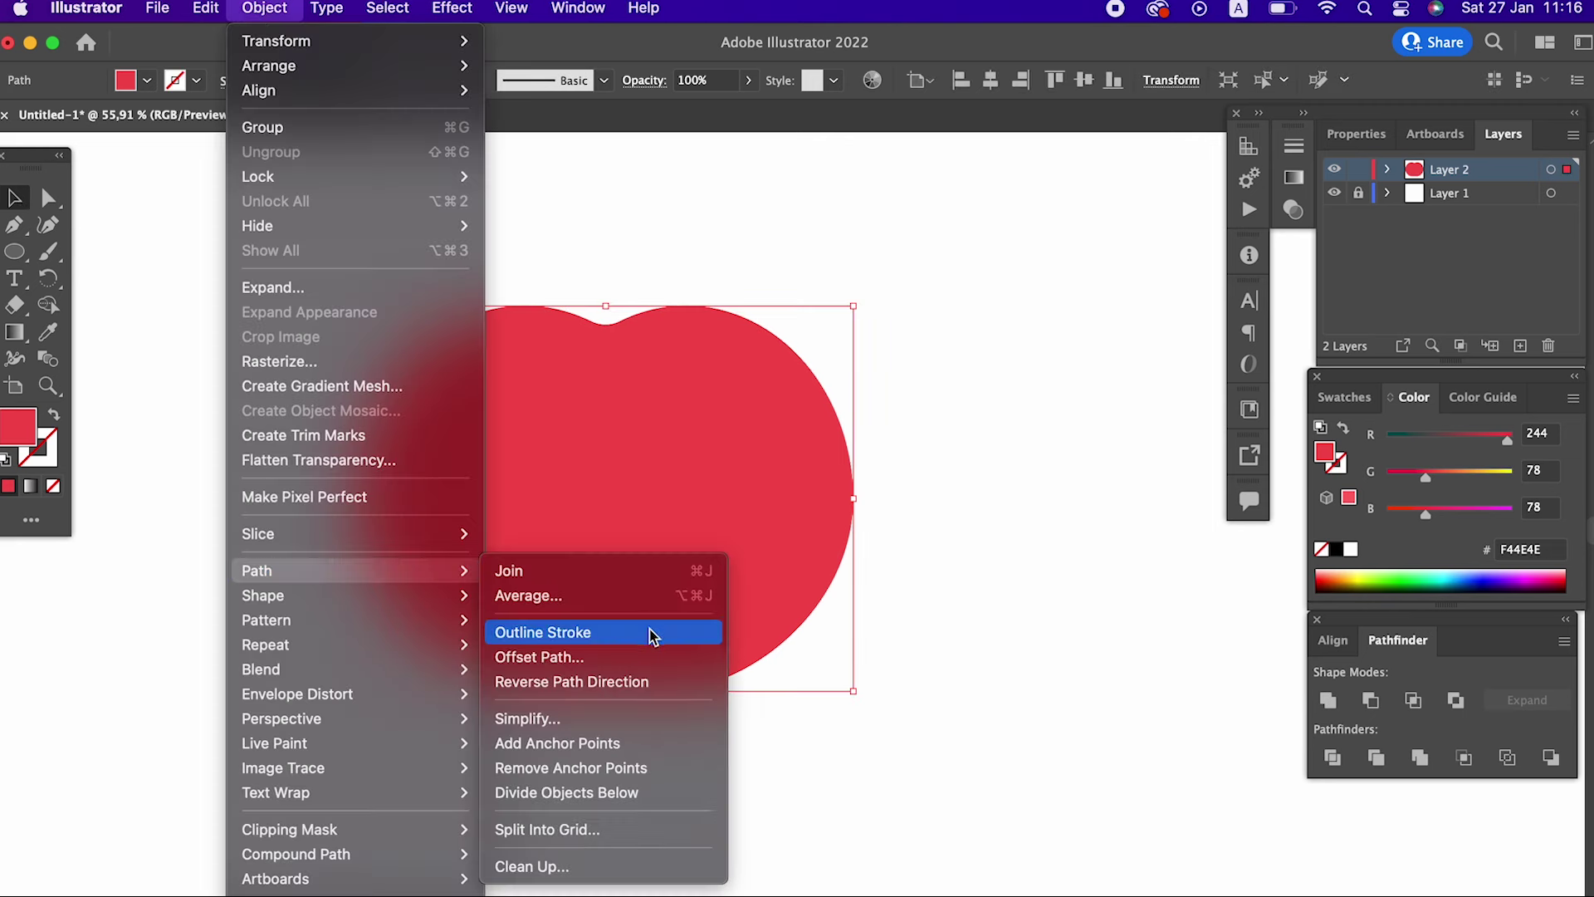
pyautogui.click(650, 657)
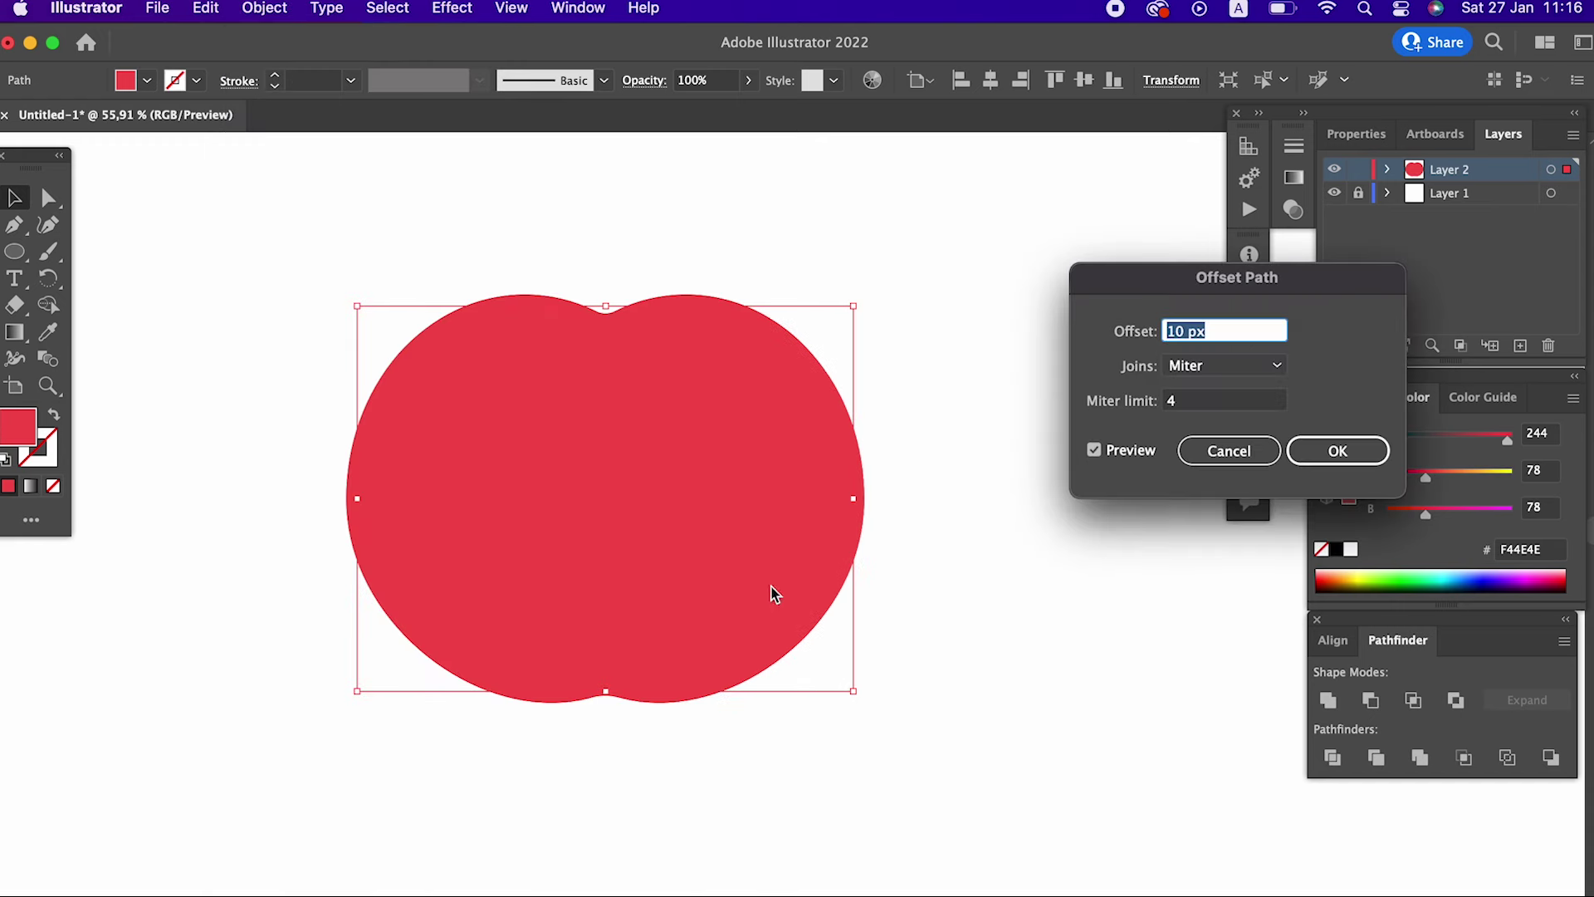
pyautogui.write('-10')
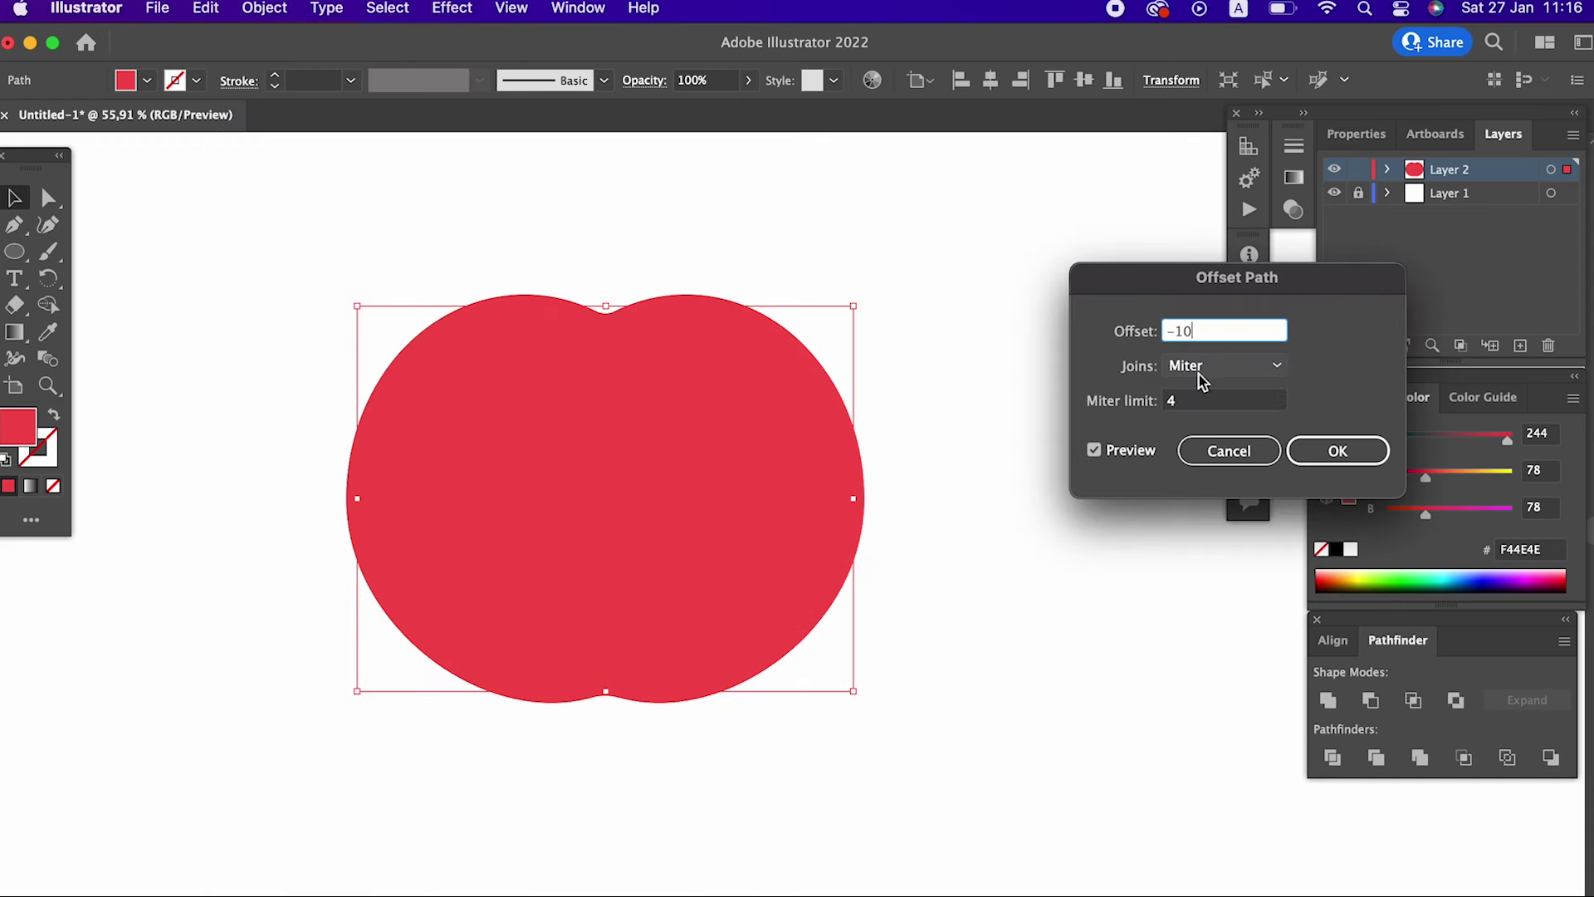
pyautogui.click(1208, 401)
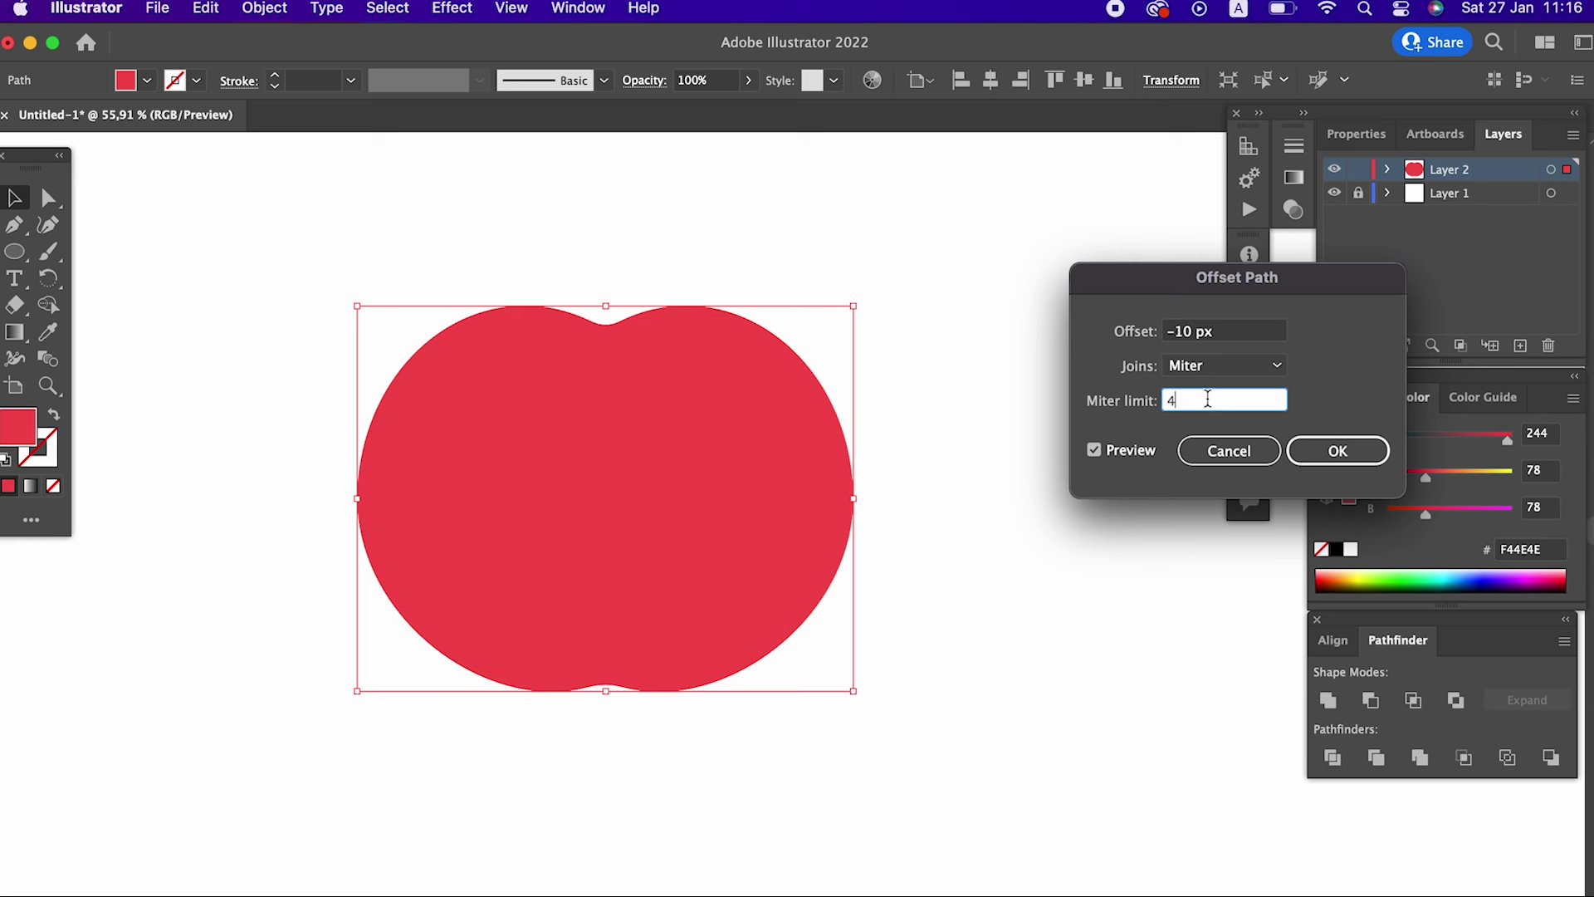
pyautogui.click(1193, 332)
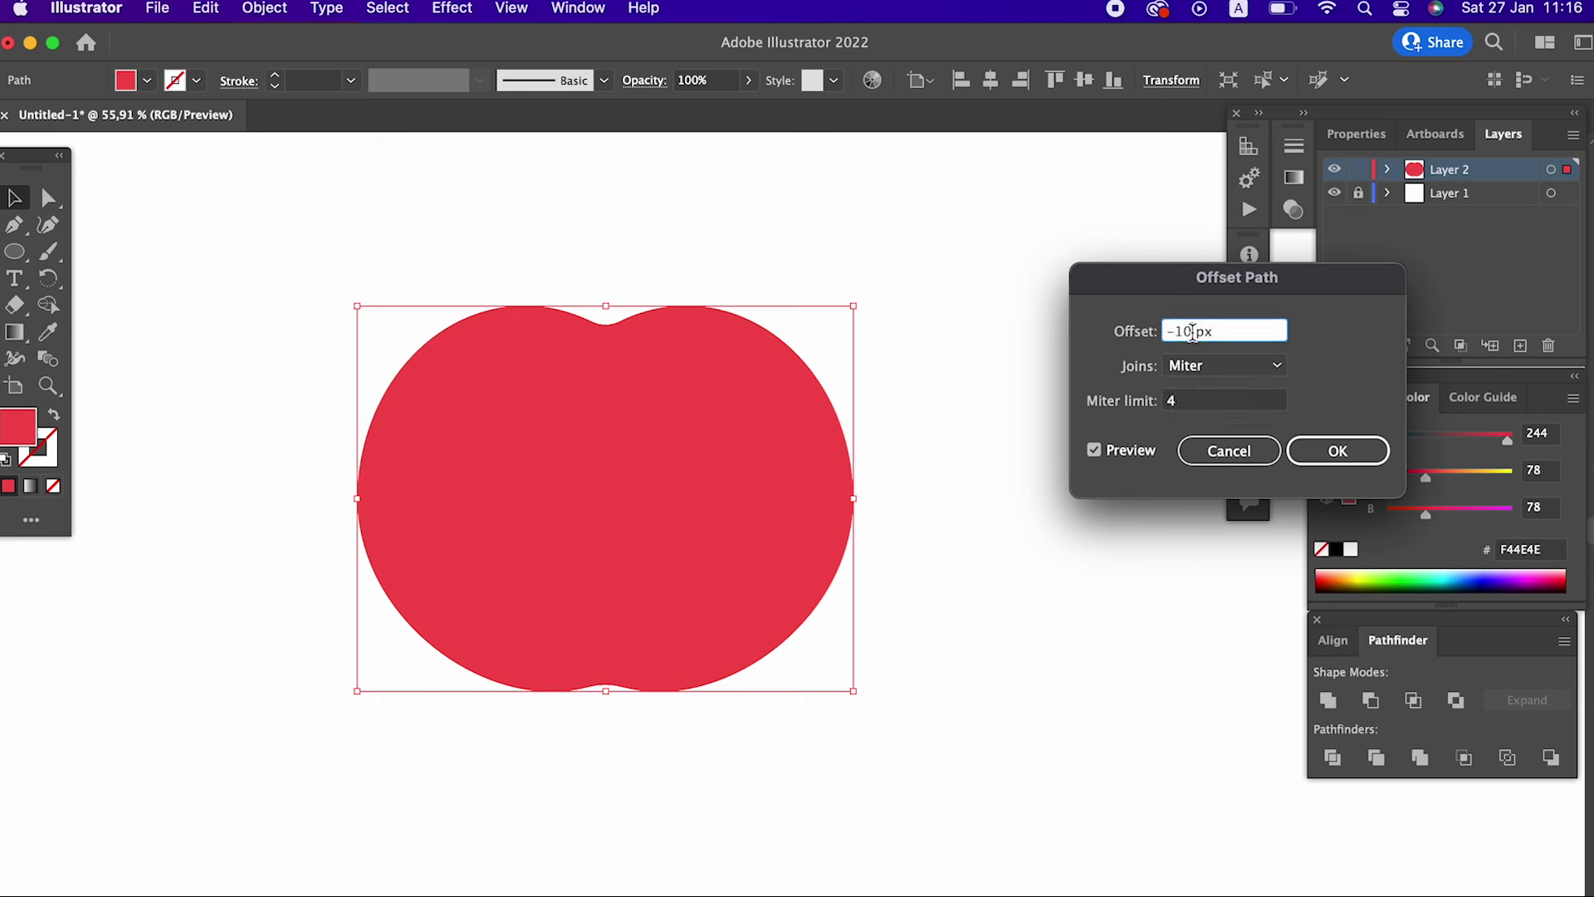
pyautogui.write('15')
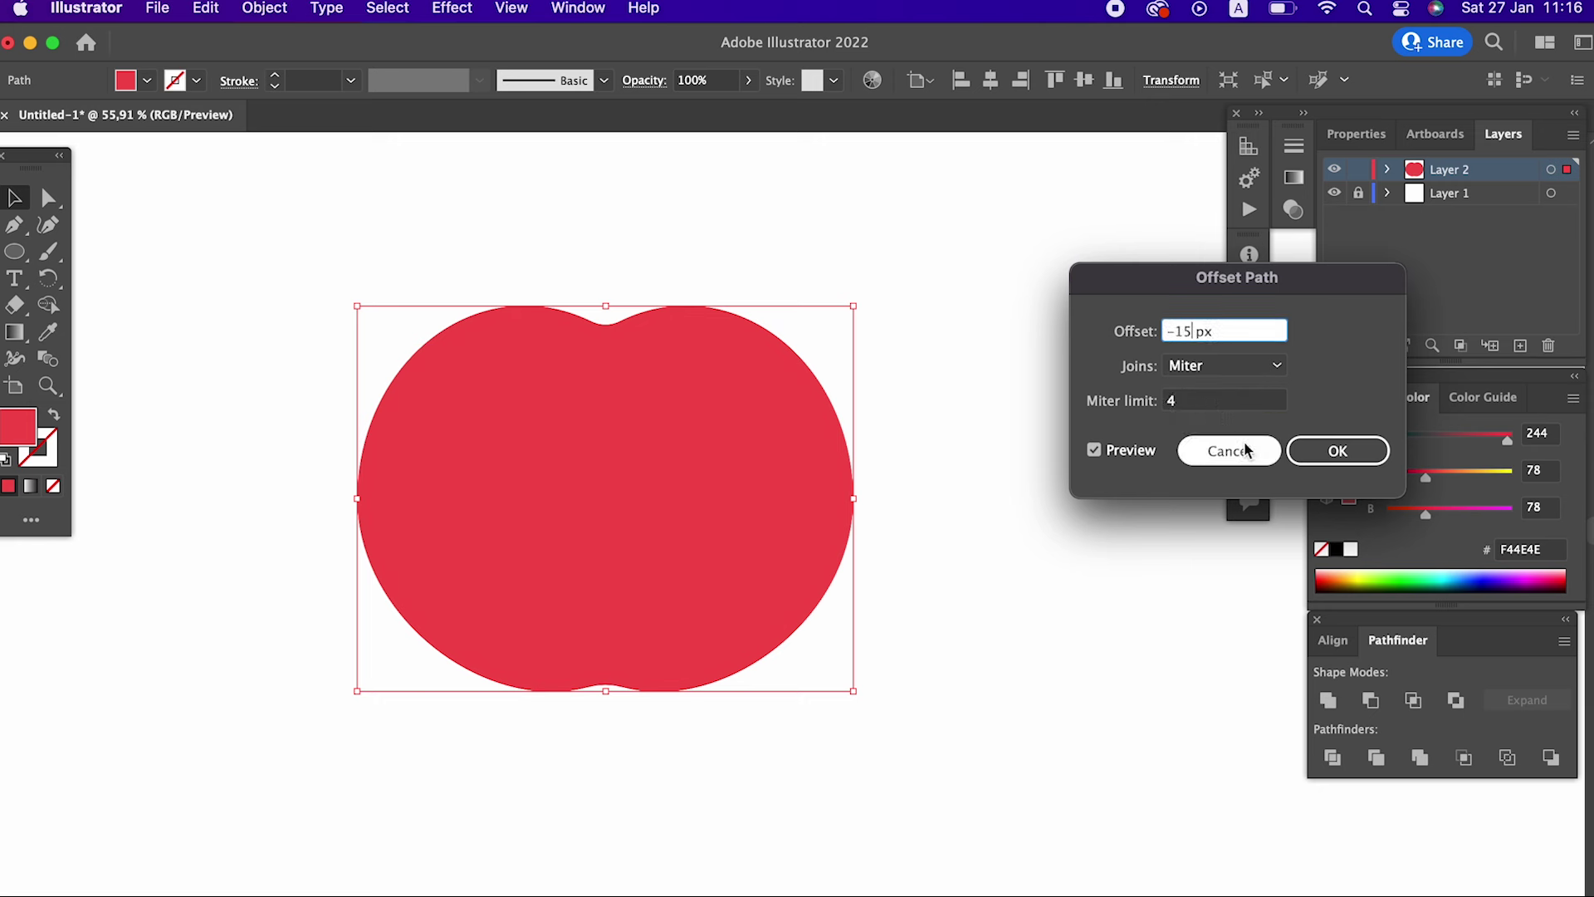
pyautogui.click(1212, 402)
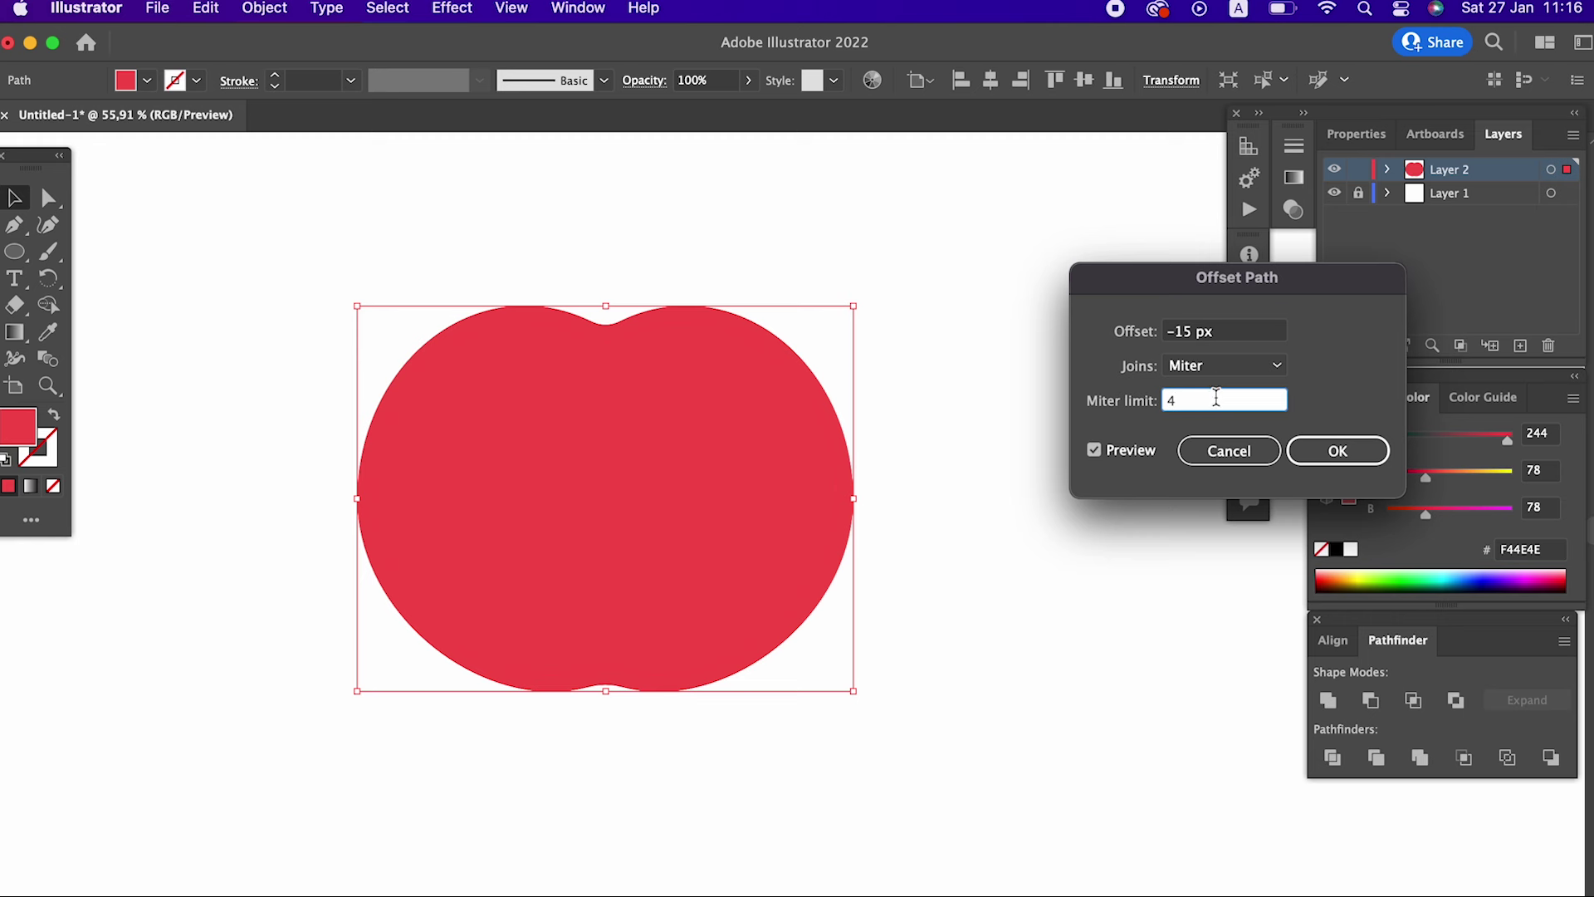
pyautogui.click(1327, 451)
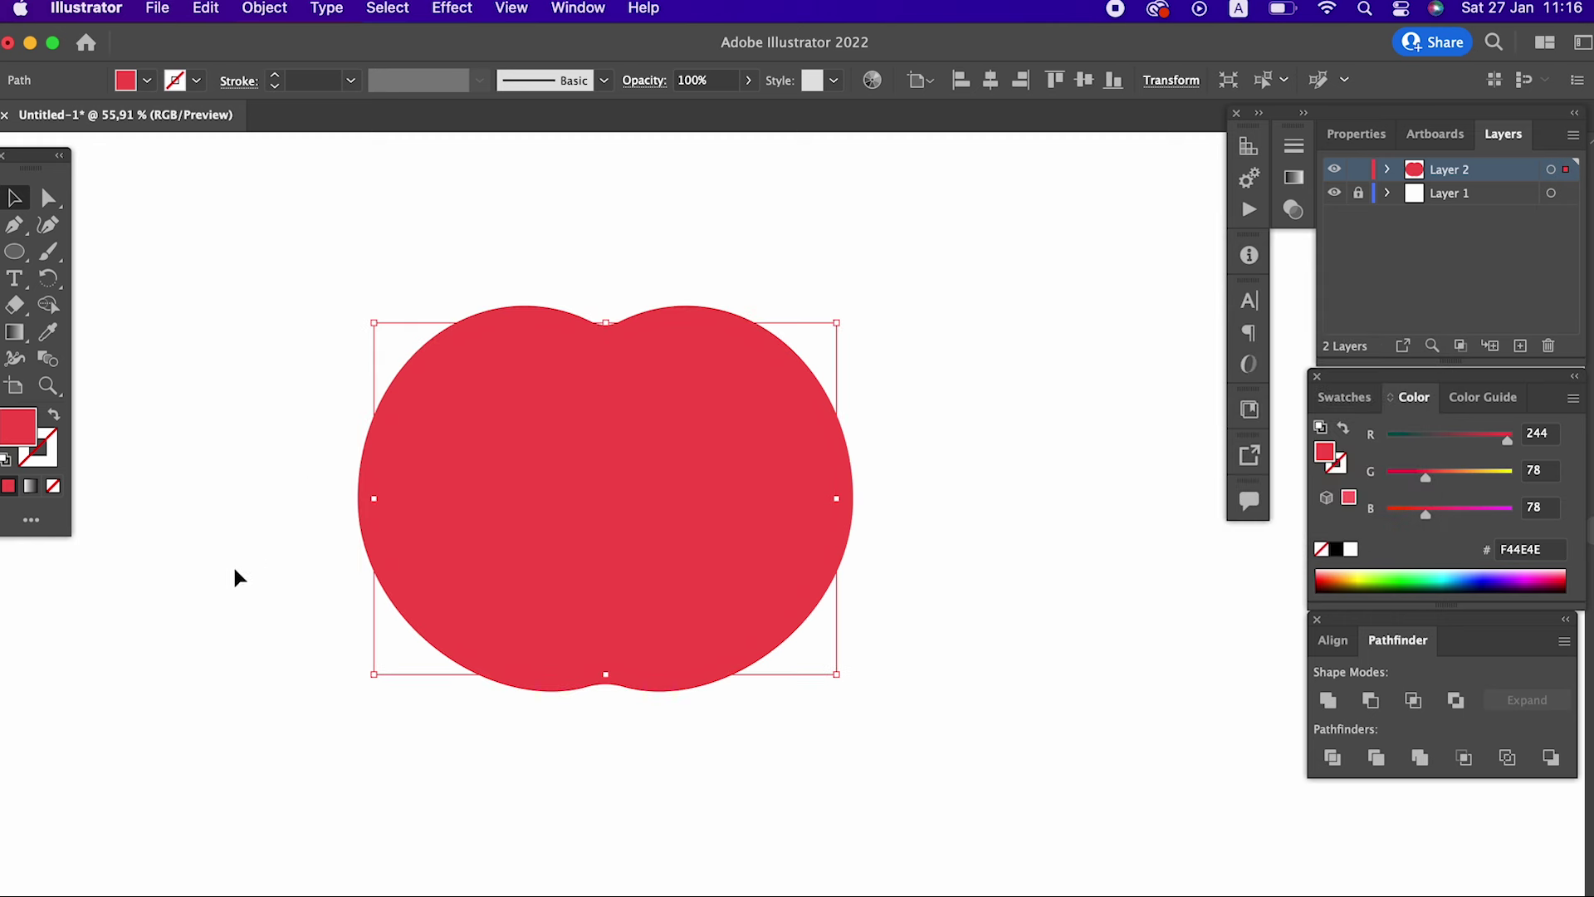
# - Give the inner apple shape a pale peach-pink F9D1B7 fill
pyautogui.doubleClick(29, 438)
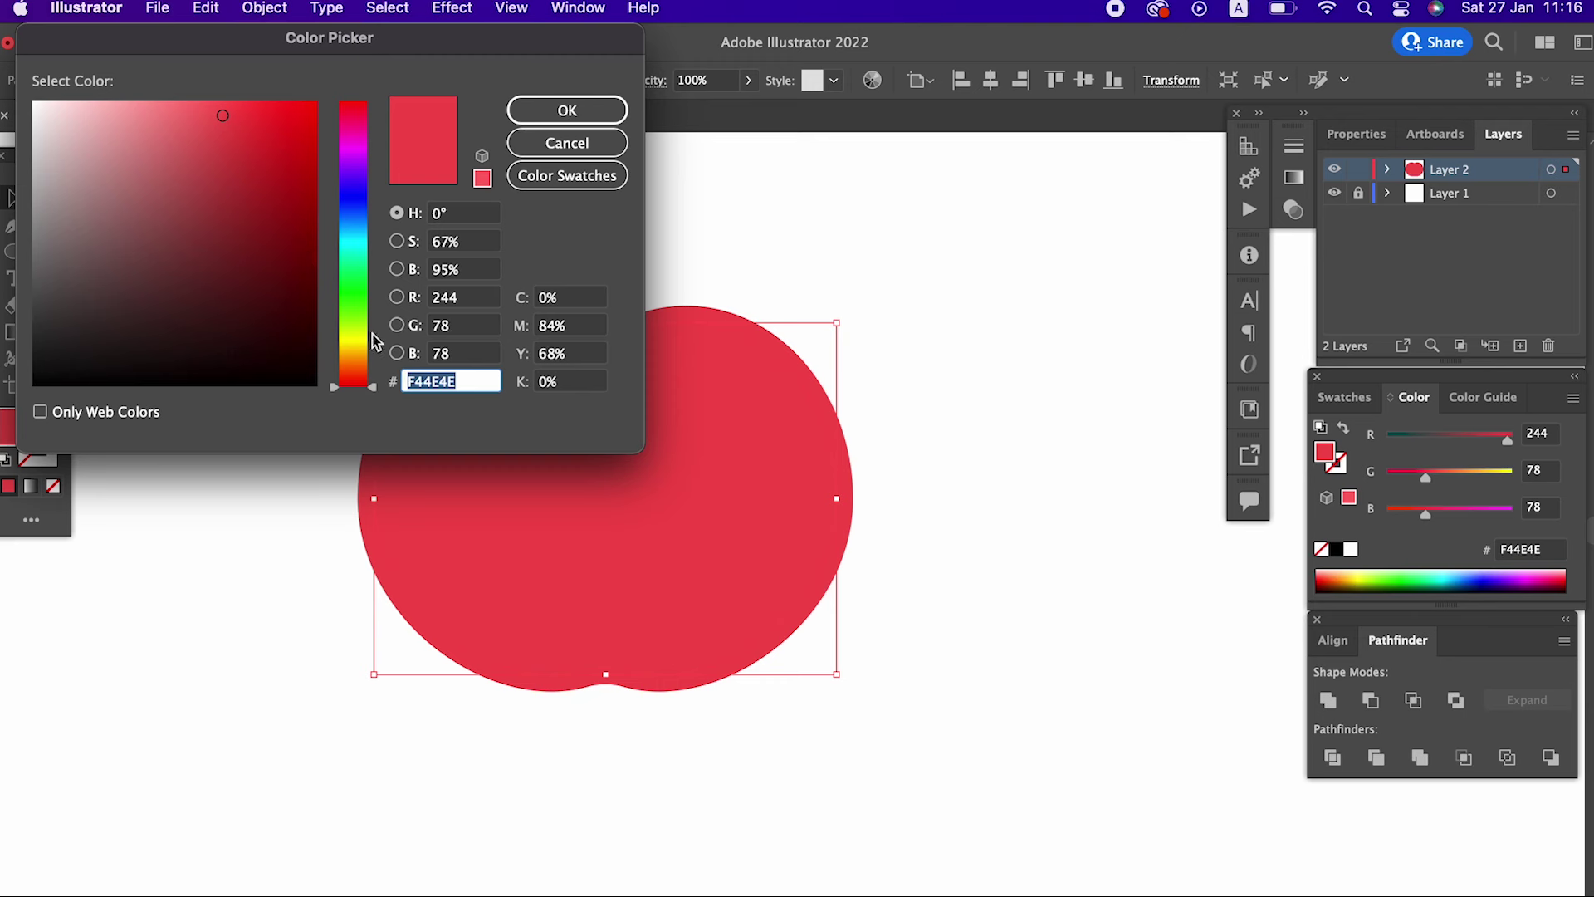
pyautogui.moveTo(353, 375); pyautogui.dragTo(354, 358)
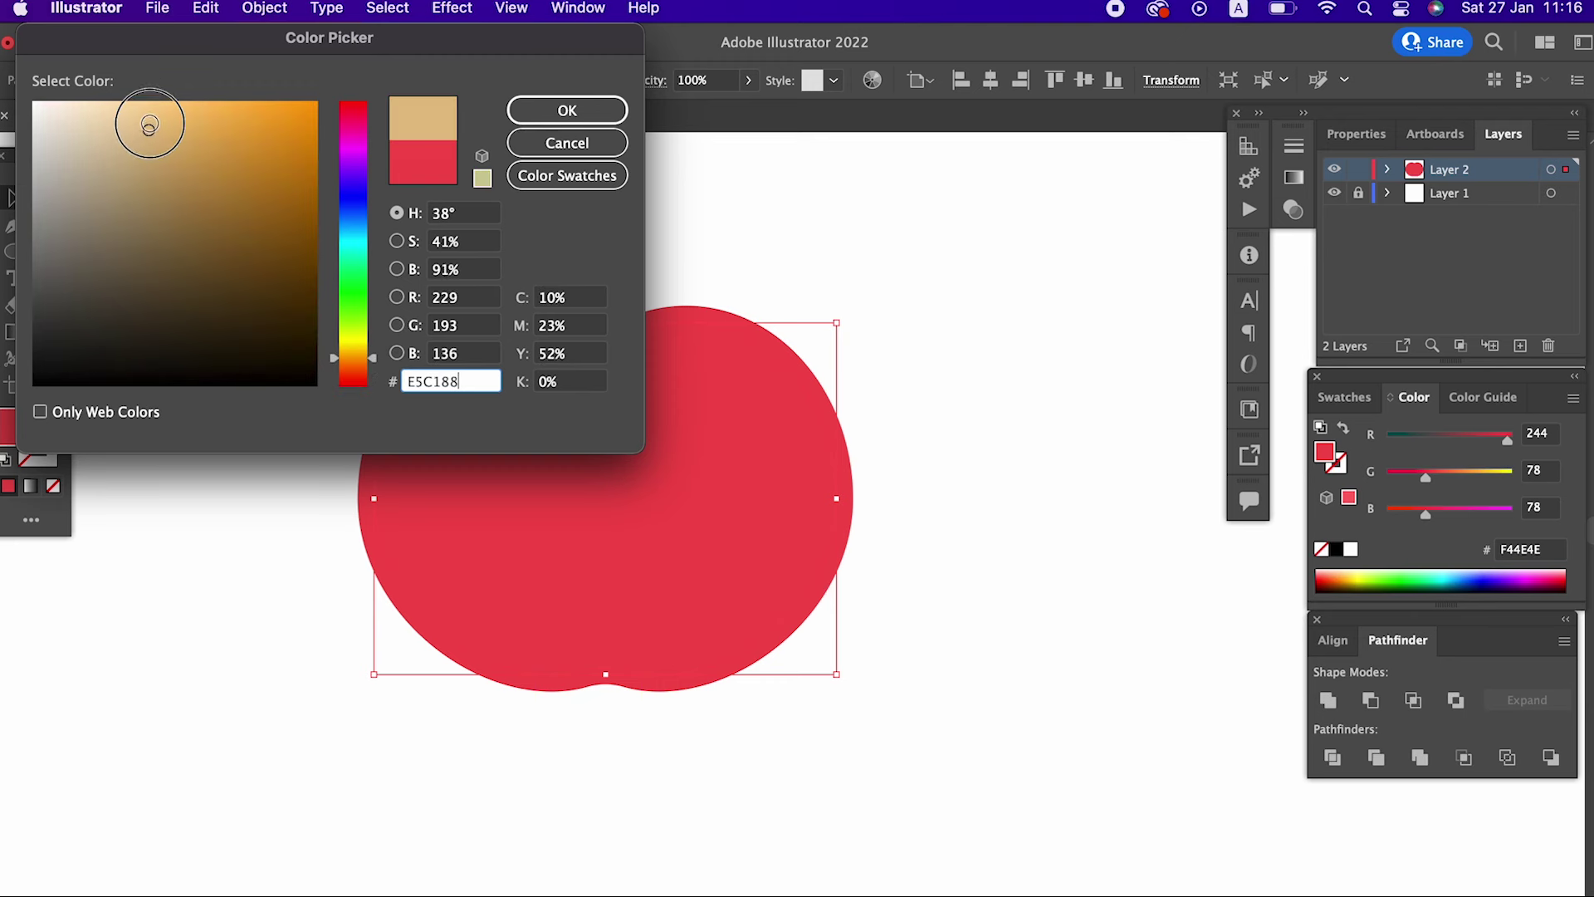
pyautogui.moveTo(170, 160); pyautogui.dragTo(108, 108)
pyautogui.moveTo(354, 383); pyautogui.dragTo(355, 373)
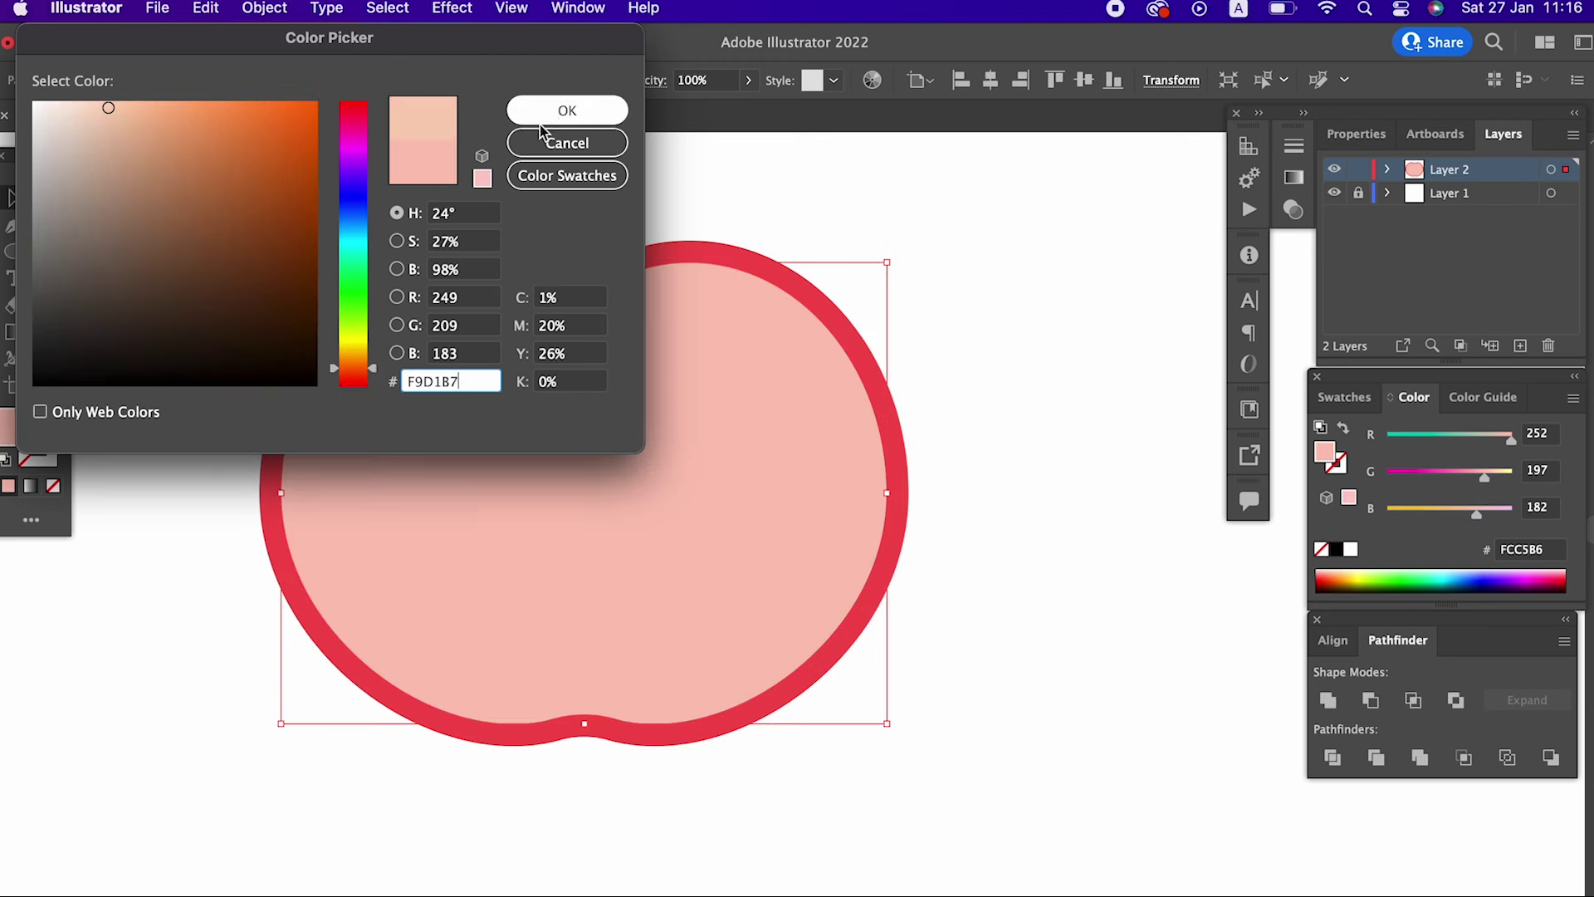
pyautogui.click(558, 116)
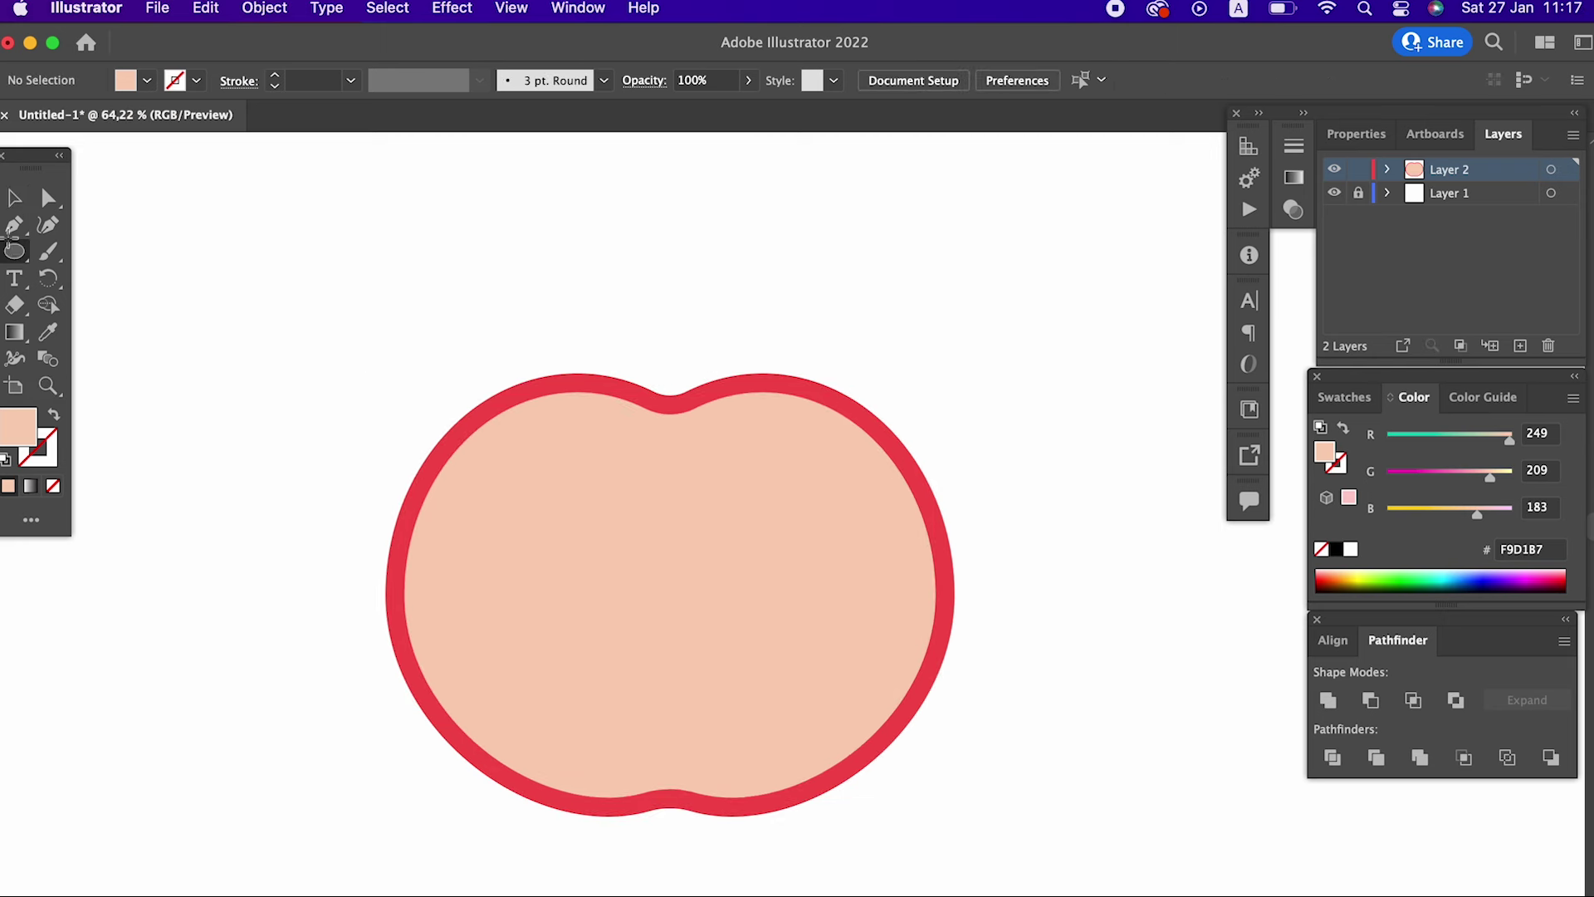
# - Draw a three-point L-shaped stem path rising from the apple's top dip
pyautogui.click(670, 462)
pyautogui.keyDown('shift'); pyautogui.click(699, 314); pyautogui.keyUp('shift')
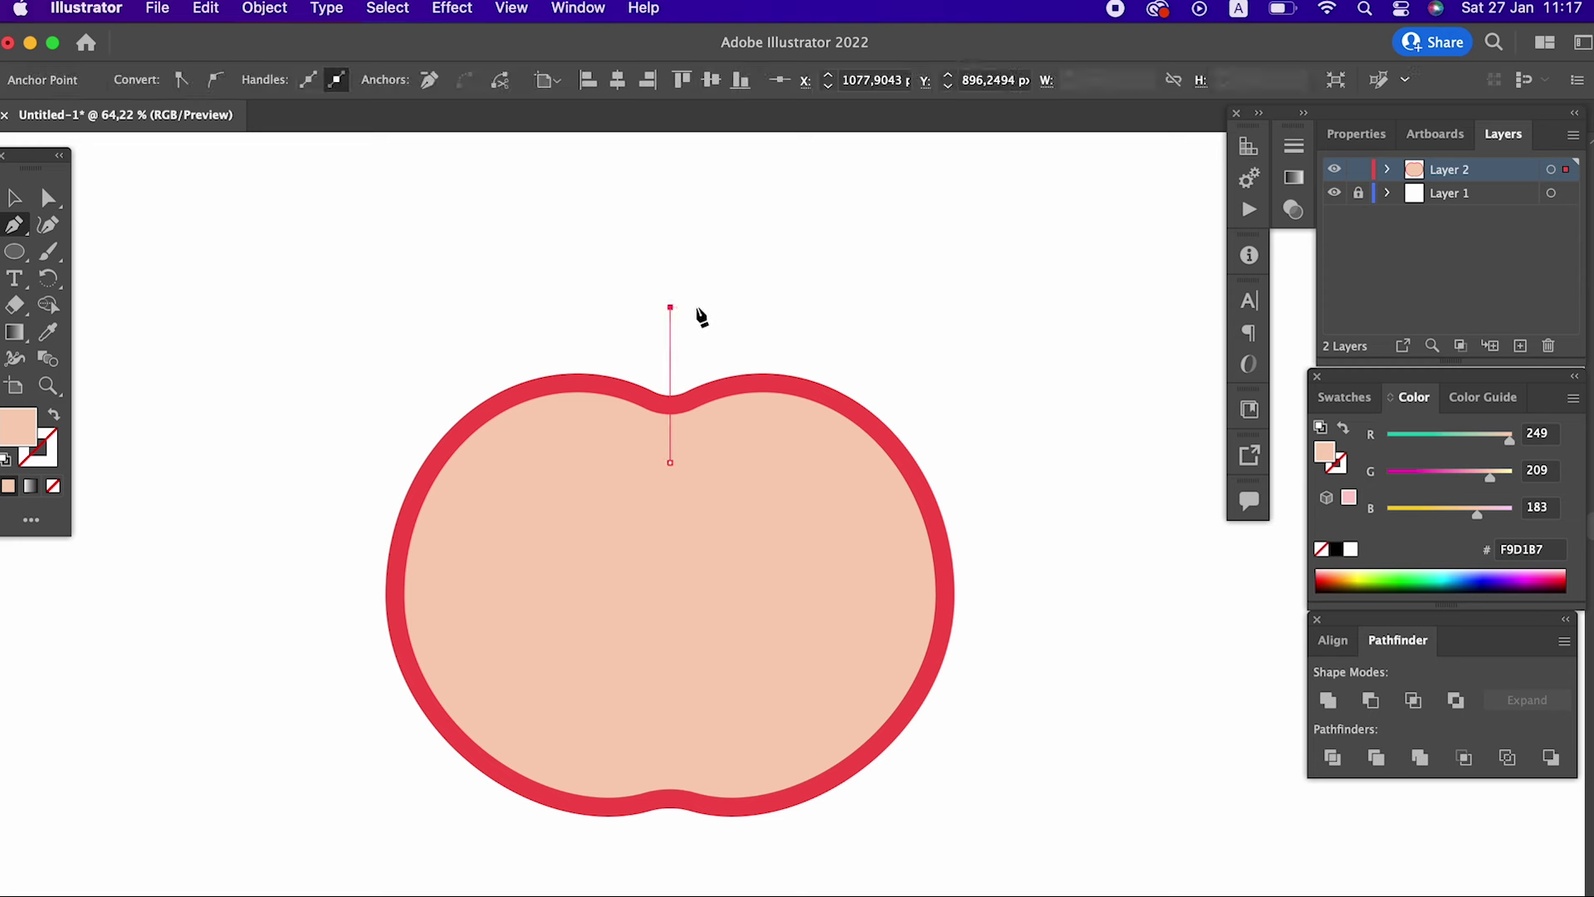
pyautogui.keyDown('shift'); pyautogui.click(790, 322); pyautogui.keyUp('shift')
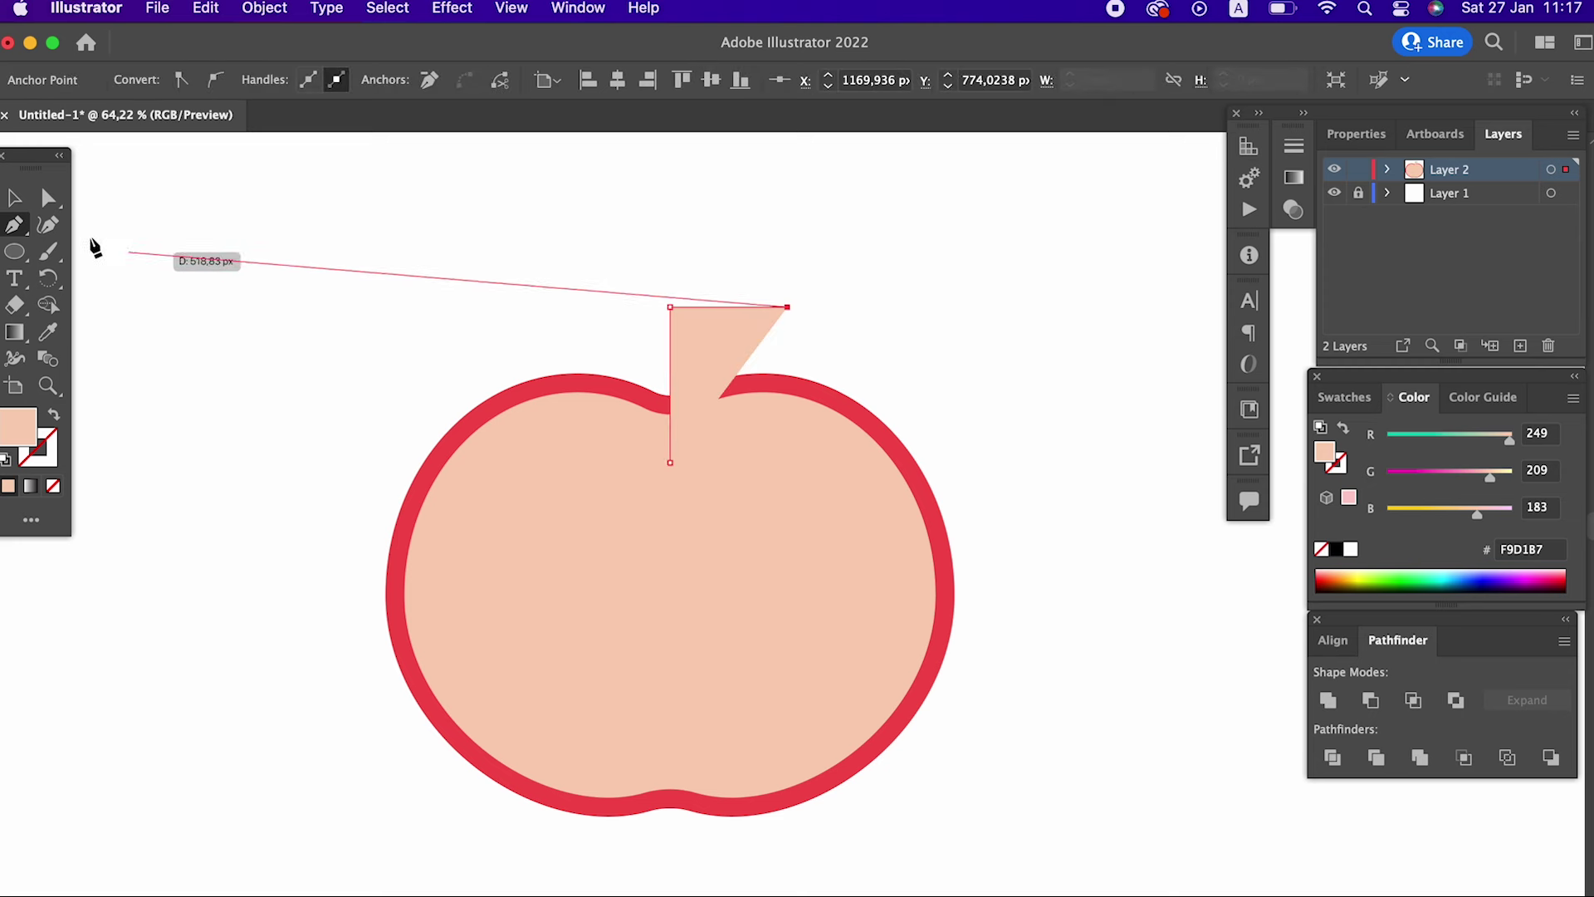
pyautogui.click(12, 197)
pyautogui.moveTo(730, 353); pyautogui.dragTo(730, 353)
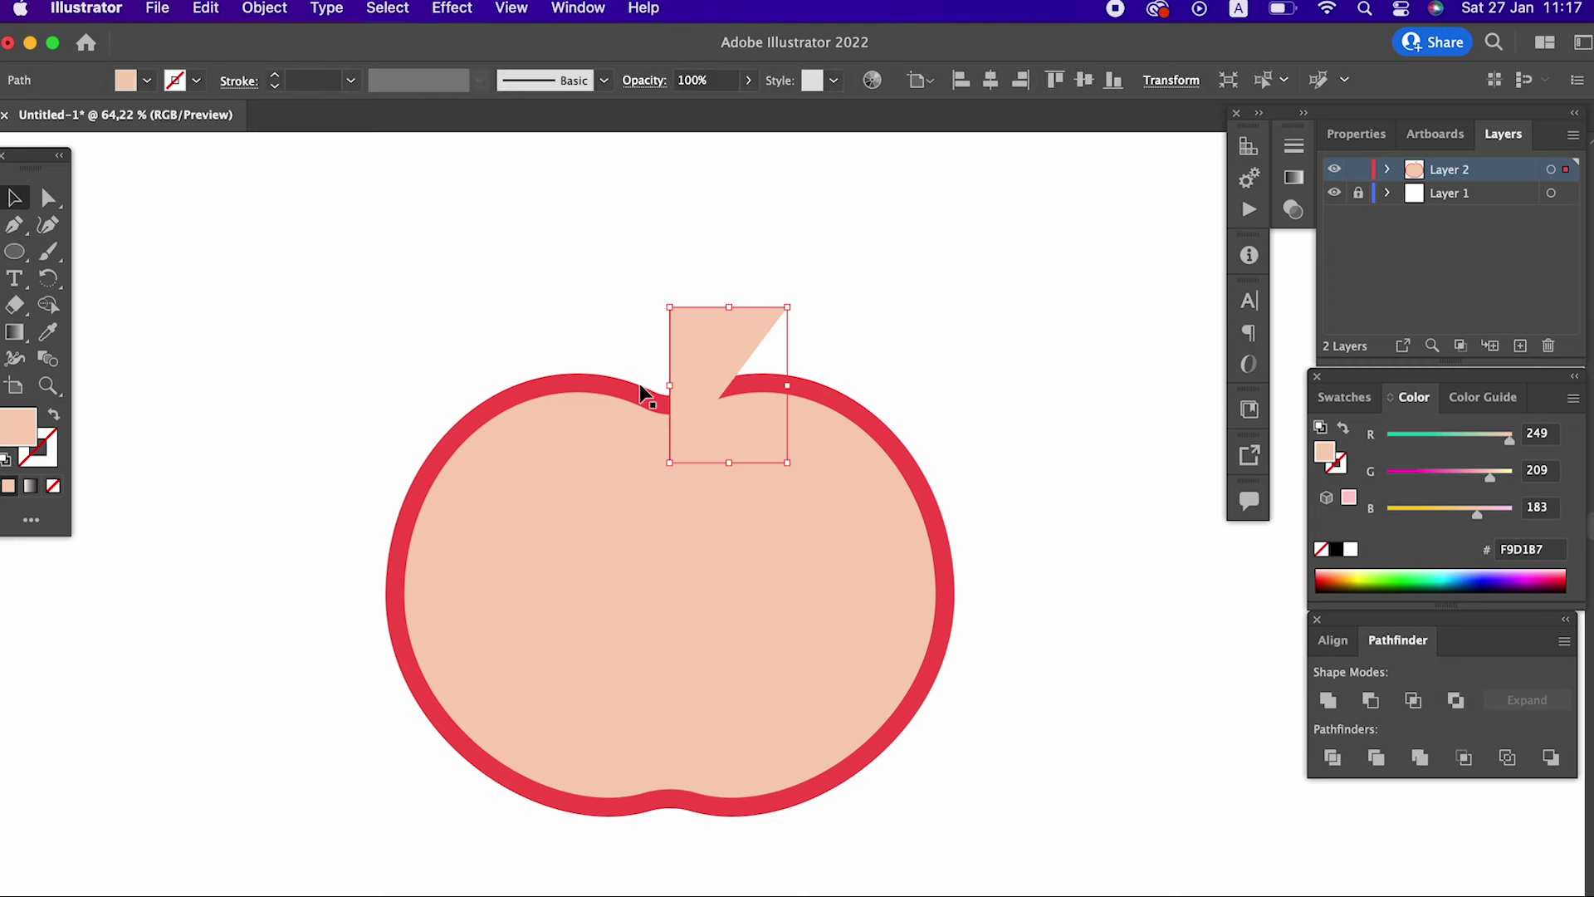
# - Move the stem's colour to its stroke and set it to dark brown 66564E
pyautogui.click(47, 421)
pyautogui.doubleClick(53, 459)
pyautogui.moveTo(93, 266); pyautogui.dragTo(101, 272)
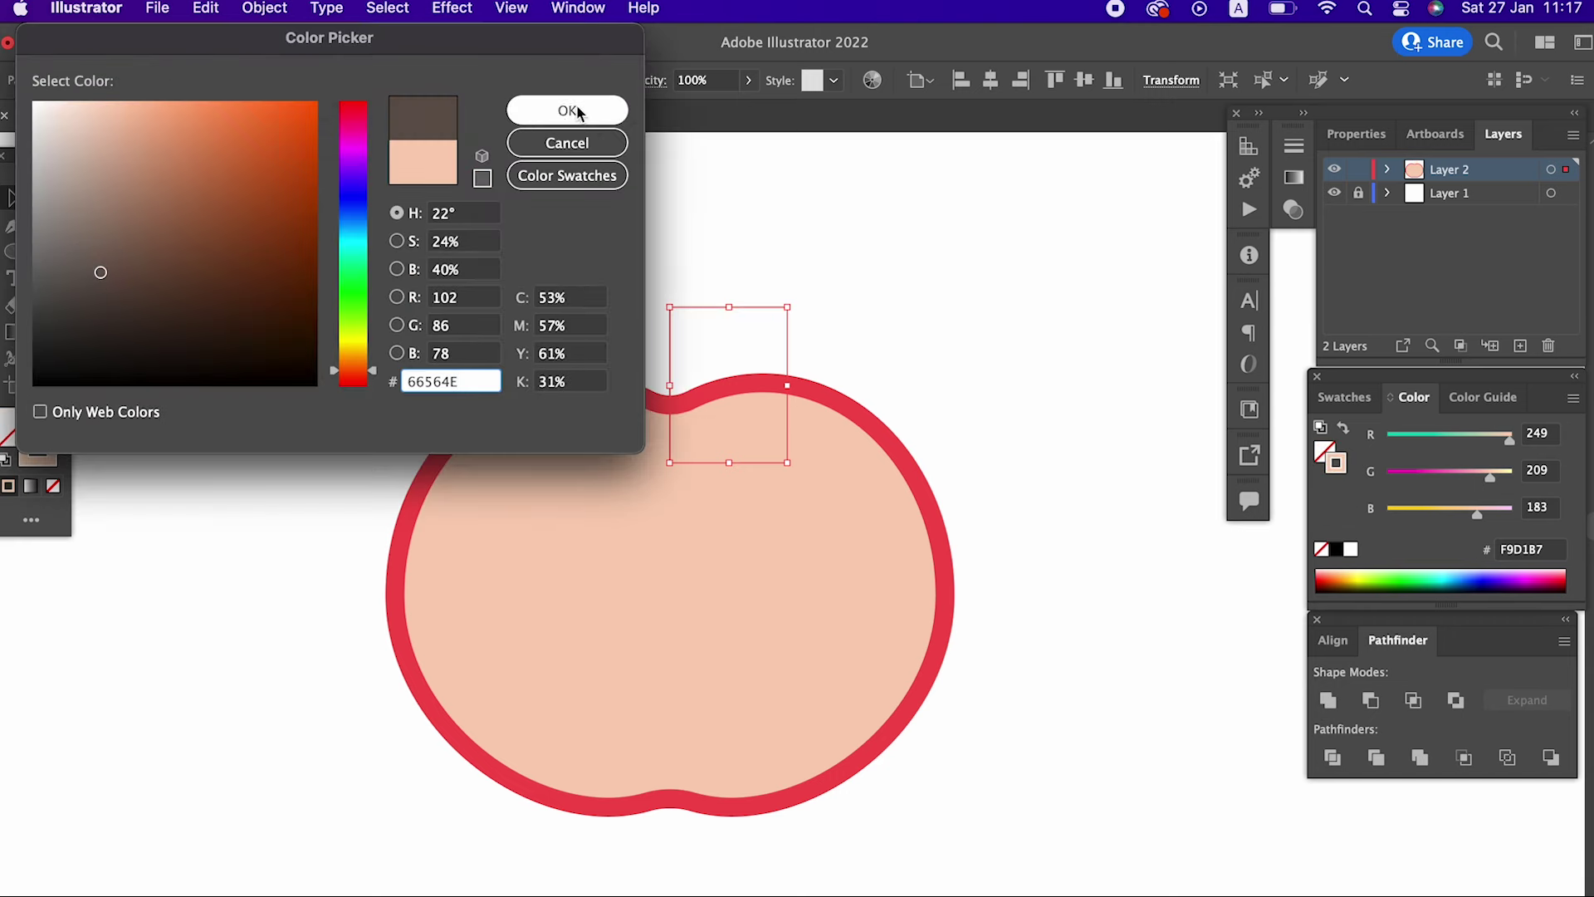
pyautogui.click(567, 110)
pyautogui.click(853, 326)
# - Set the stem's stroke weight to 20 pt and move it up onto the apple's top
pyautogui.moveTo(608, 259); pyautogui.dragTo(544, 234)
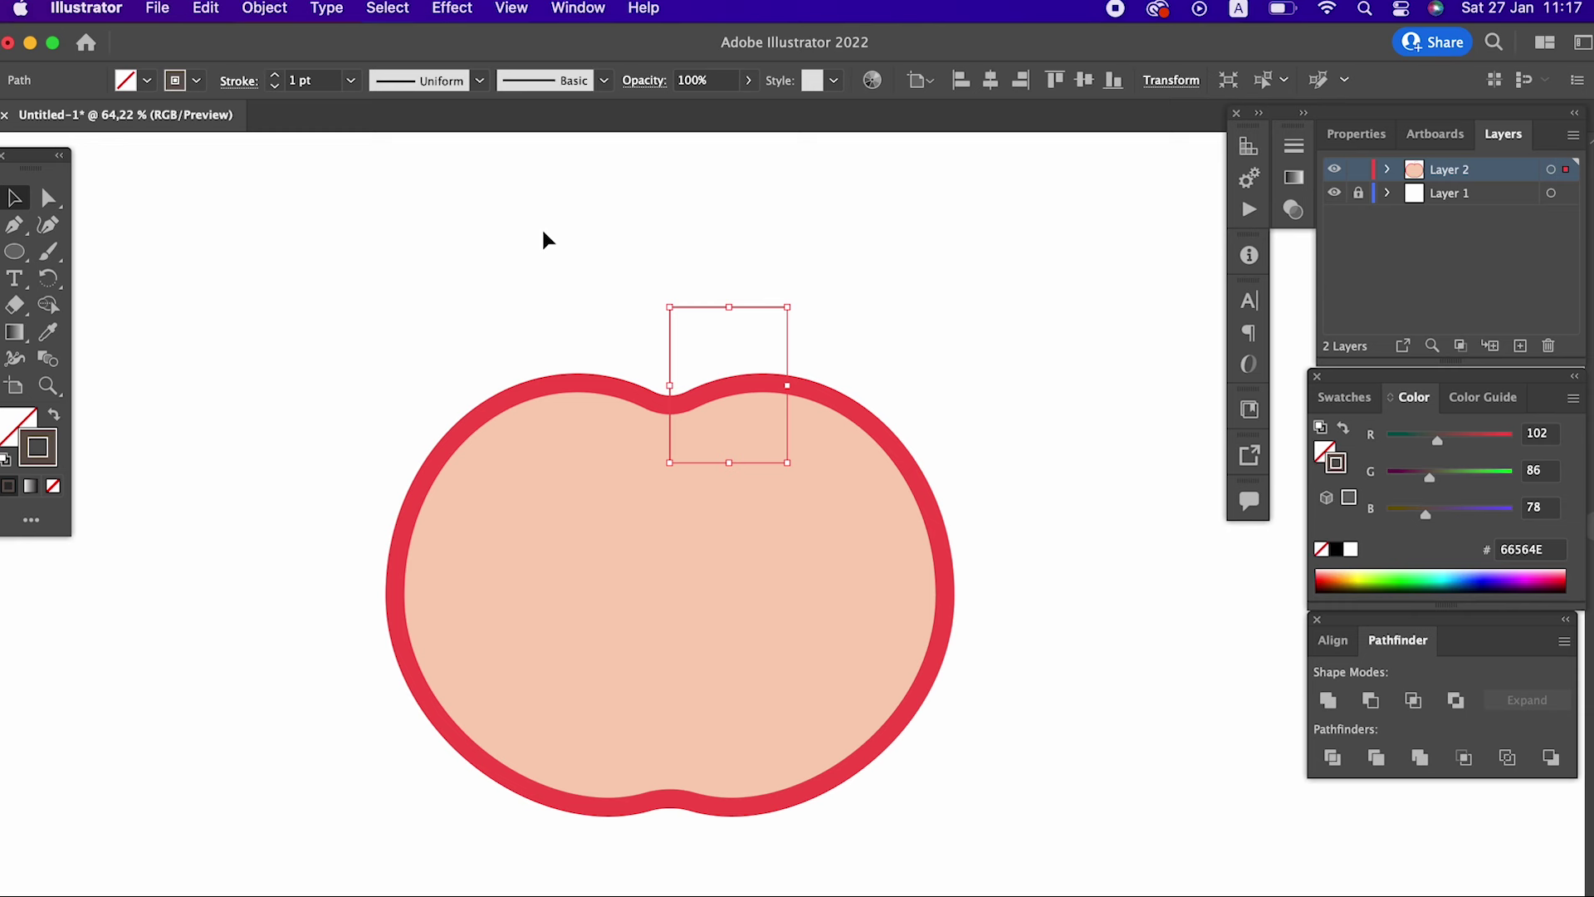
pyautogui.click(279, 77)
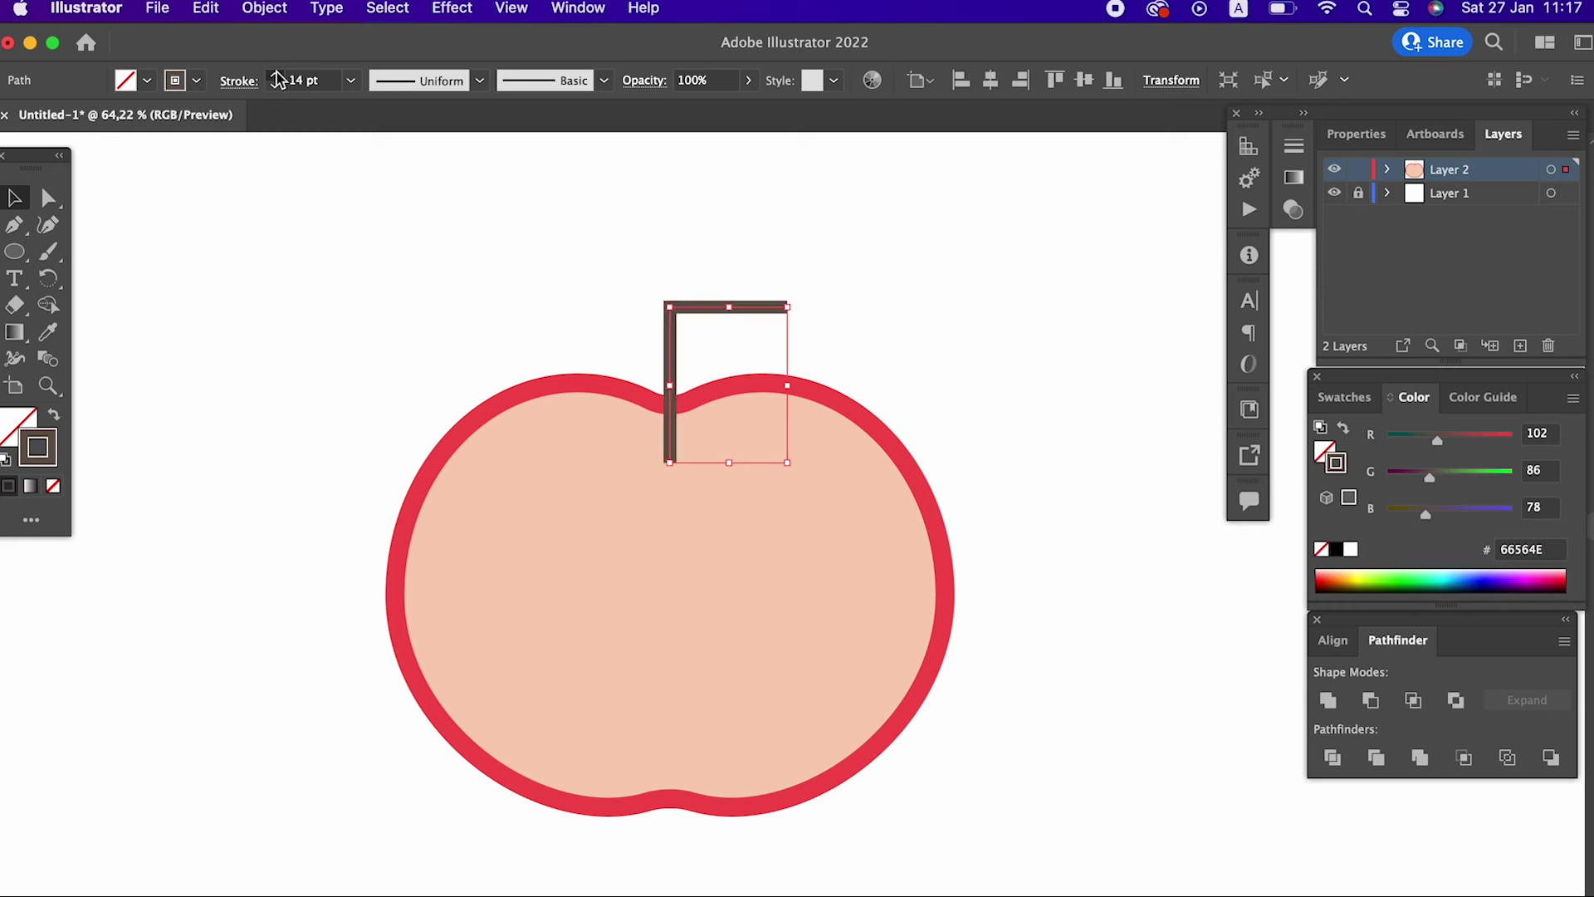
pyautogui.click(935, 425)
pyautogui.scroll(2, 948, 452)
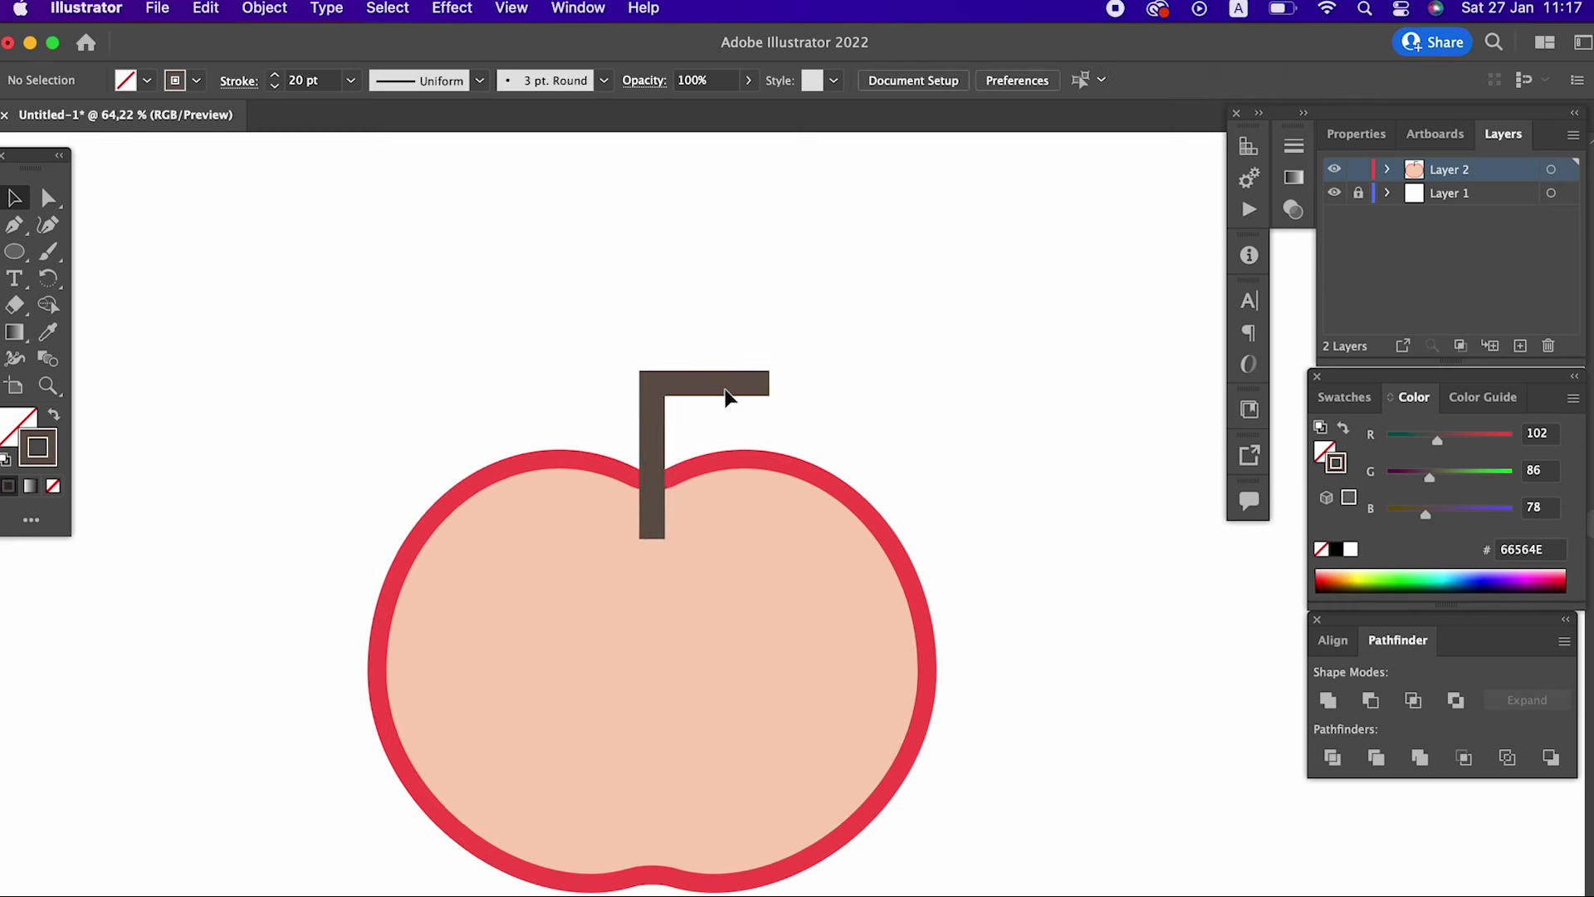
pyautogui.moveTo(720, 382); pyautogui.dragTo(725, 342)
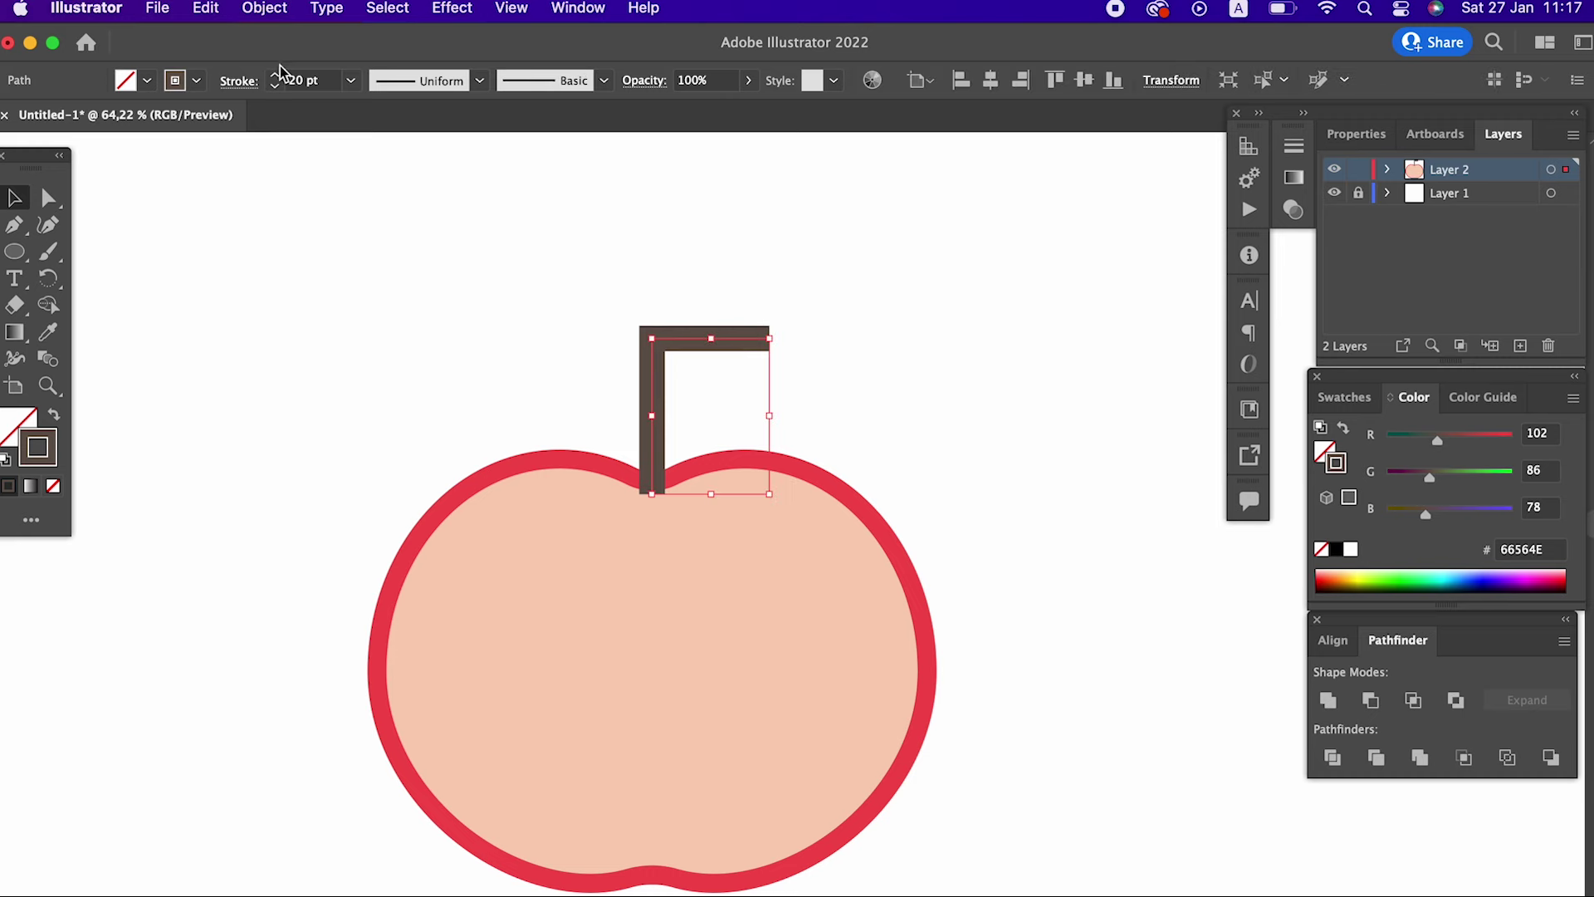
# - Send the stem behind the apple body and round its bend into a curve
pyautogui.click(264, 10)
pyautogui.moveTo(269, 65)
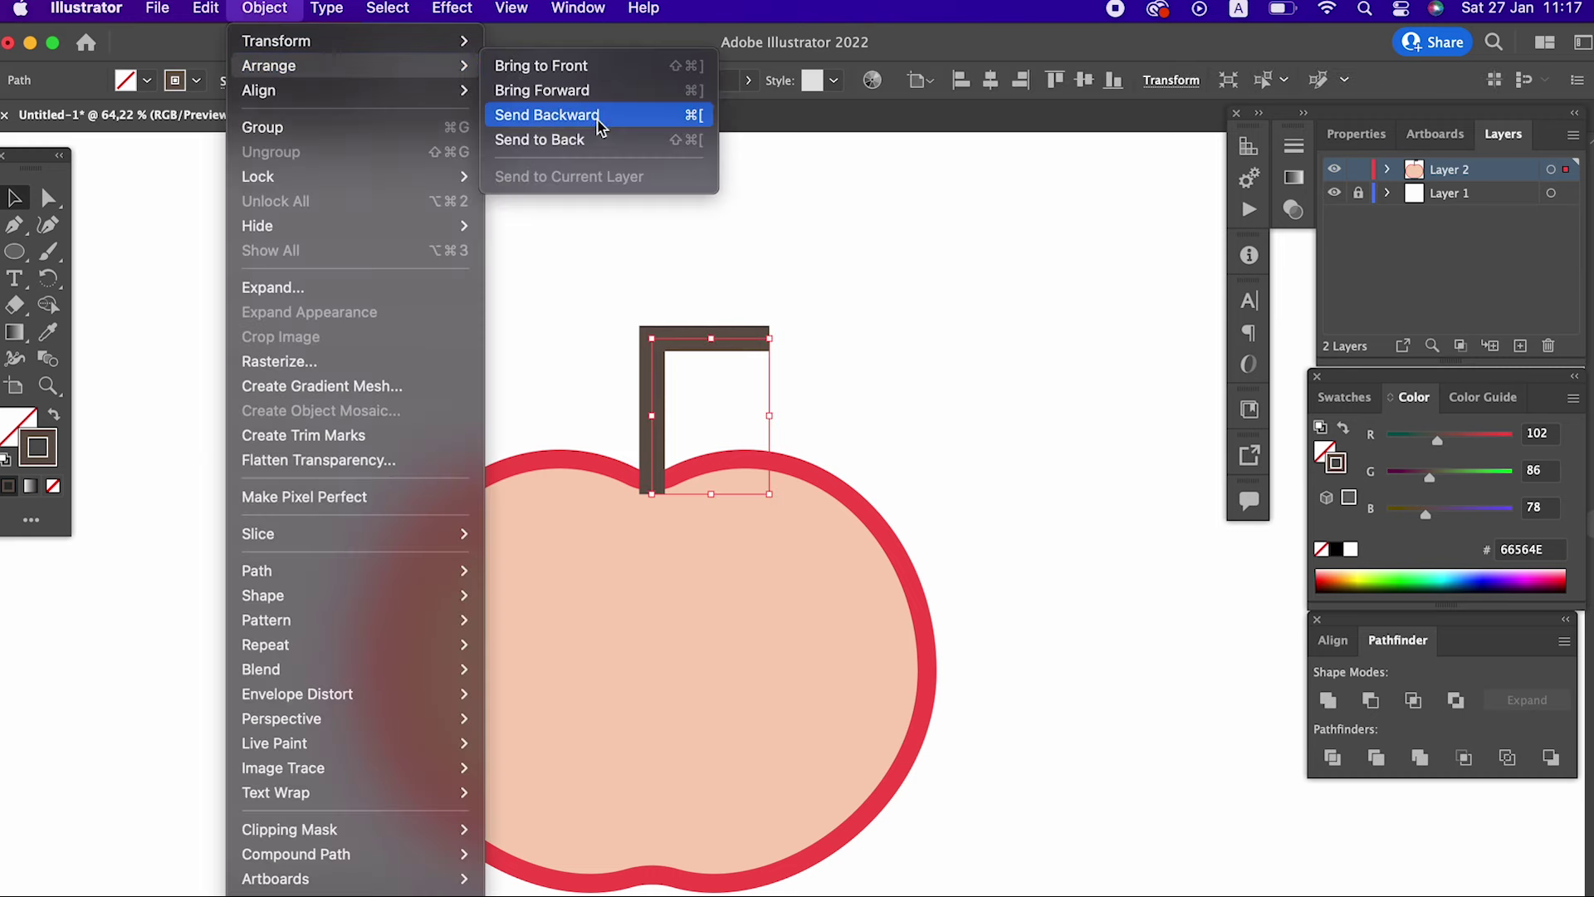
pyautogui.click(599, 140)
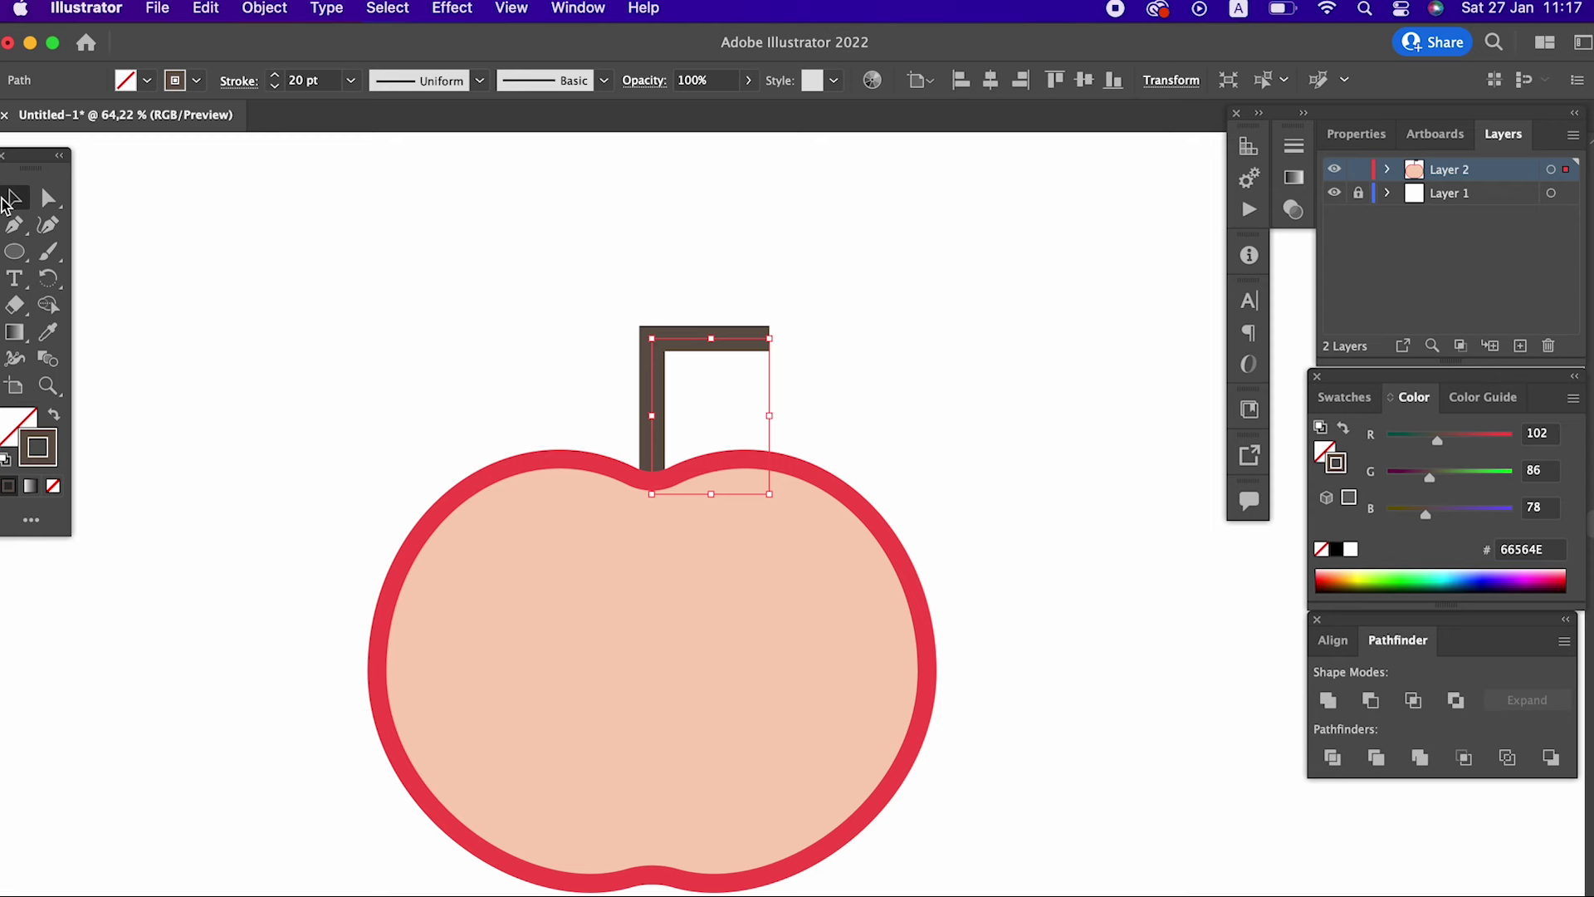
pyautogui.click(48, 197)
pyautogui.moveTo(585, 307)
pyautogui.mouseDown()
pyautogui.moveTo(706, 381)
pyautogui.moveTo(749, 446)
pyautogui.moveTo(719, 436)
pyautogui.mouseUp()
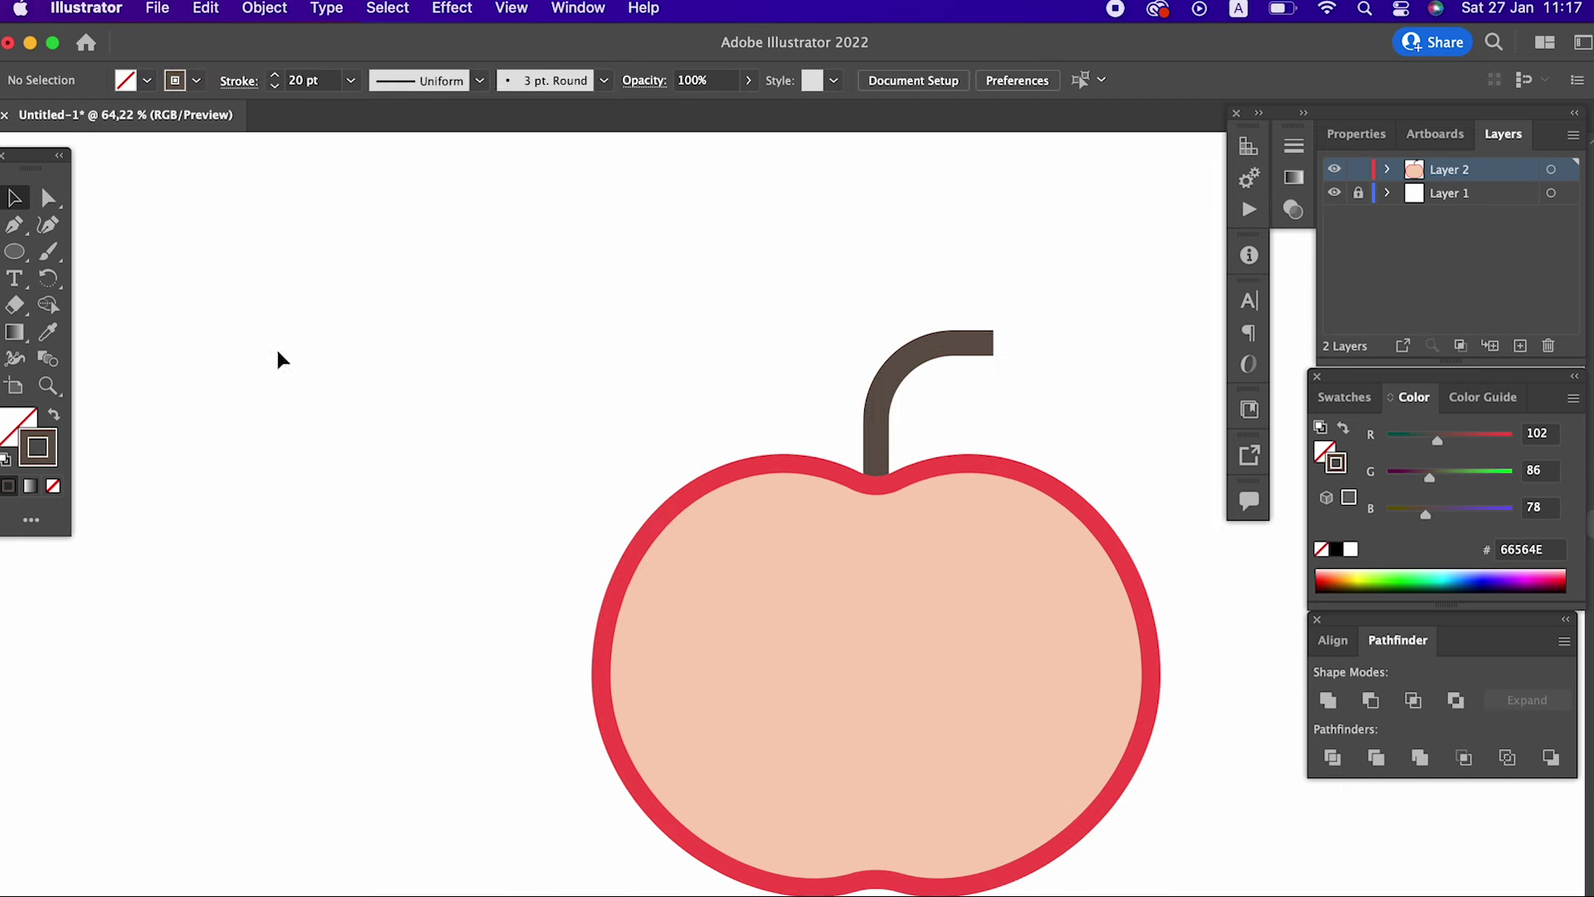
# - Draw a light green circle above the apple's left side
pyautogui.click(59, 425)
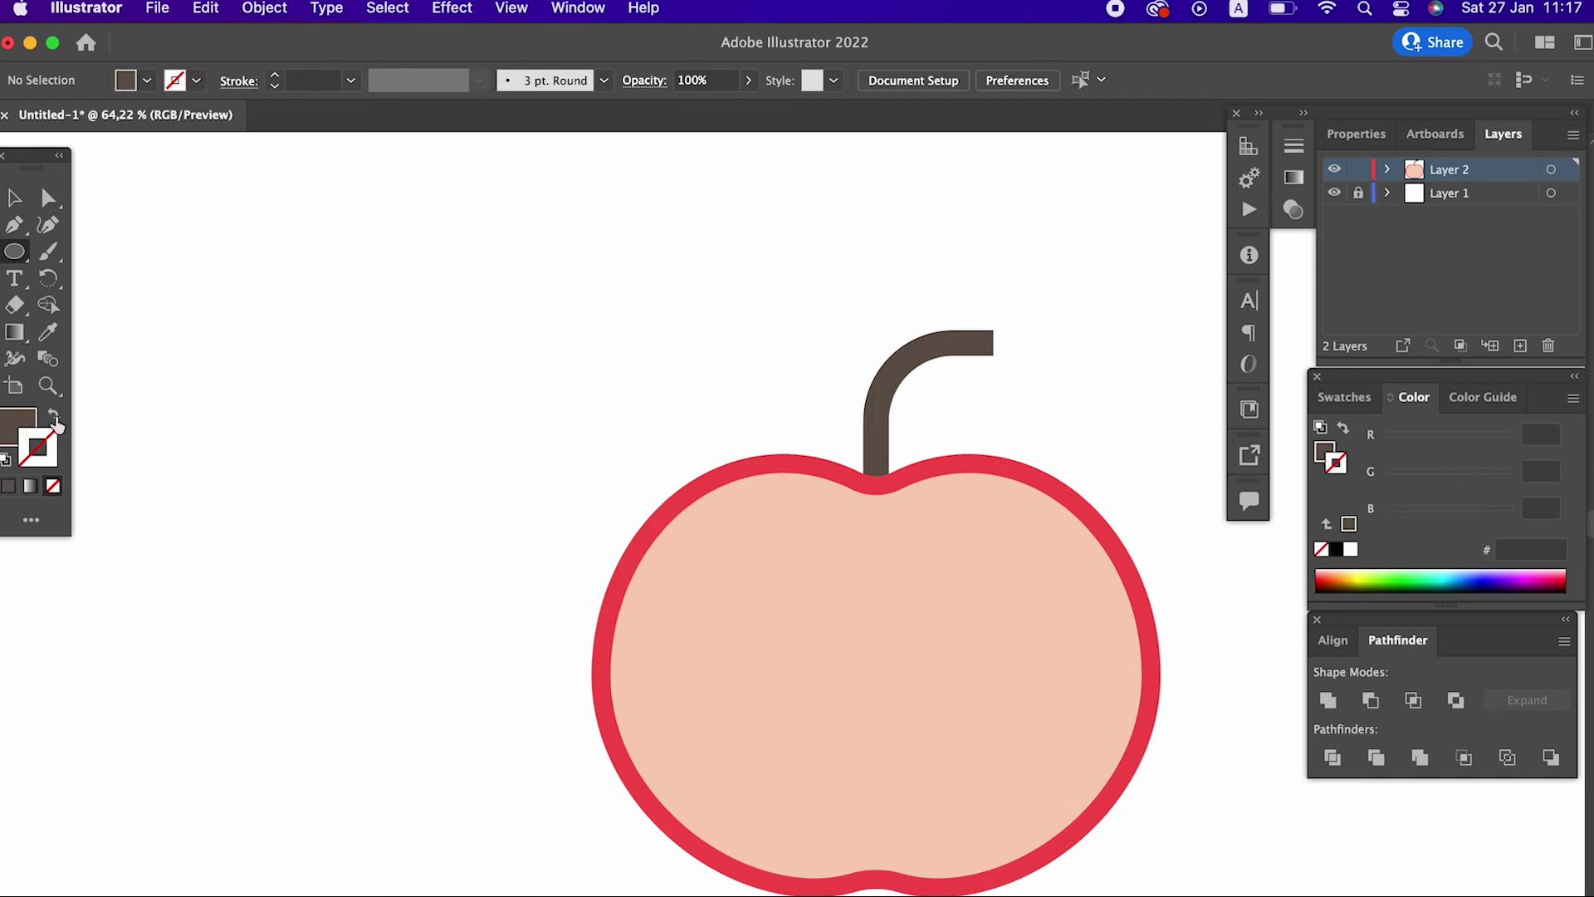
pyautogui.doubleClick(16, 425)
pyautogui.click(352, 316)
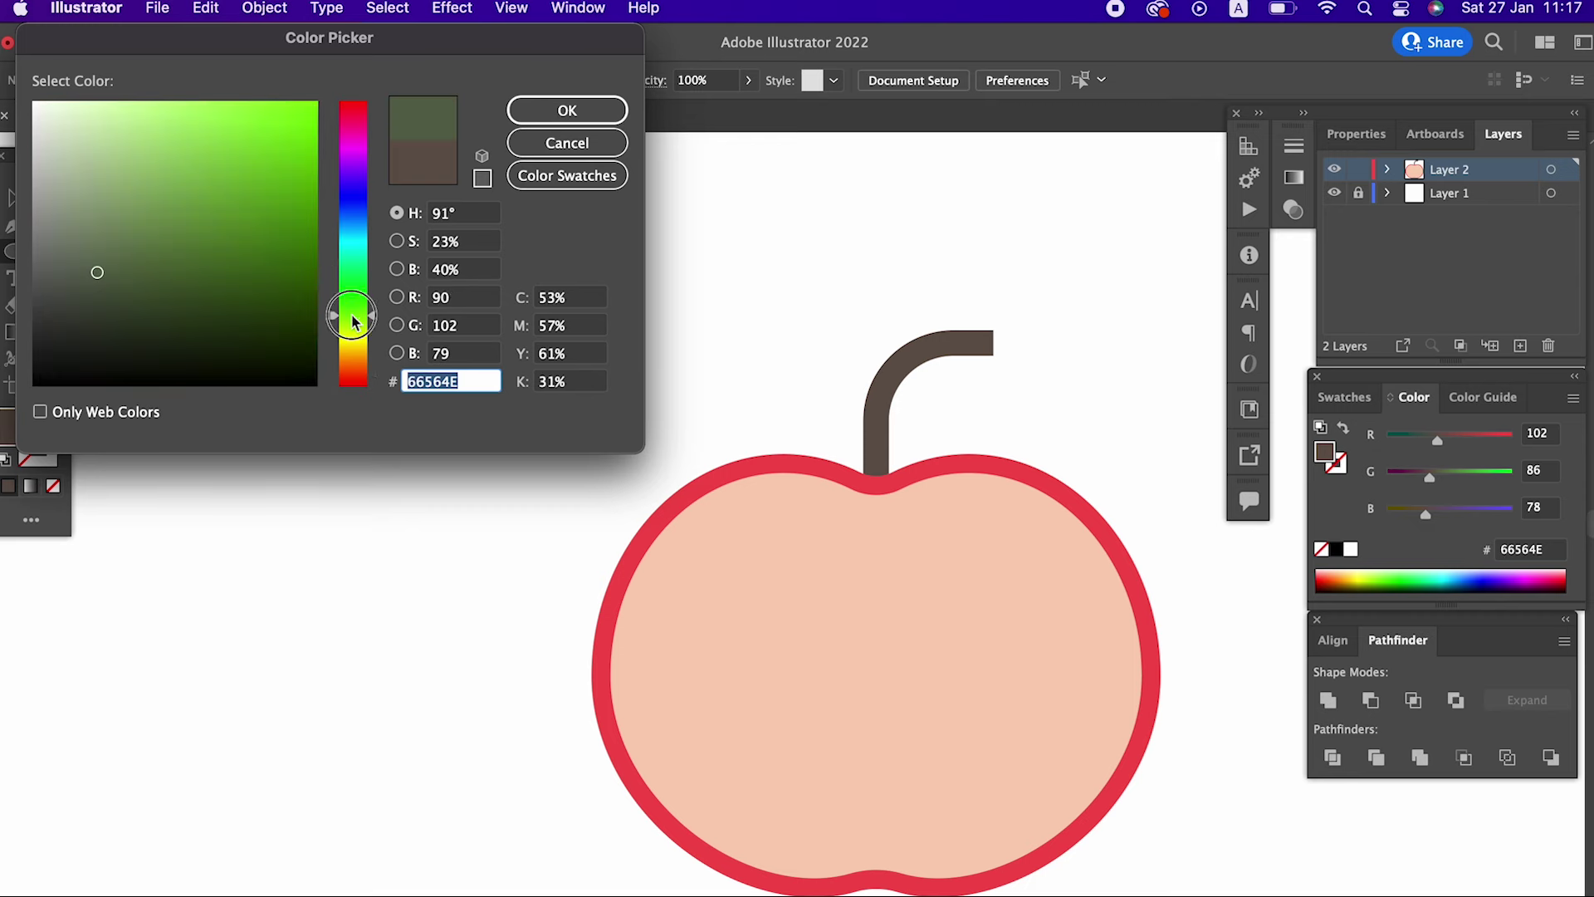
pyautogui.moveTo(202, 183); pyautogui.dragTo(190, 154)
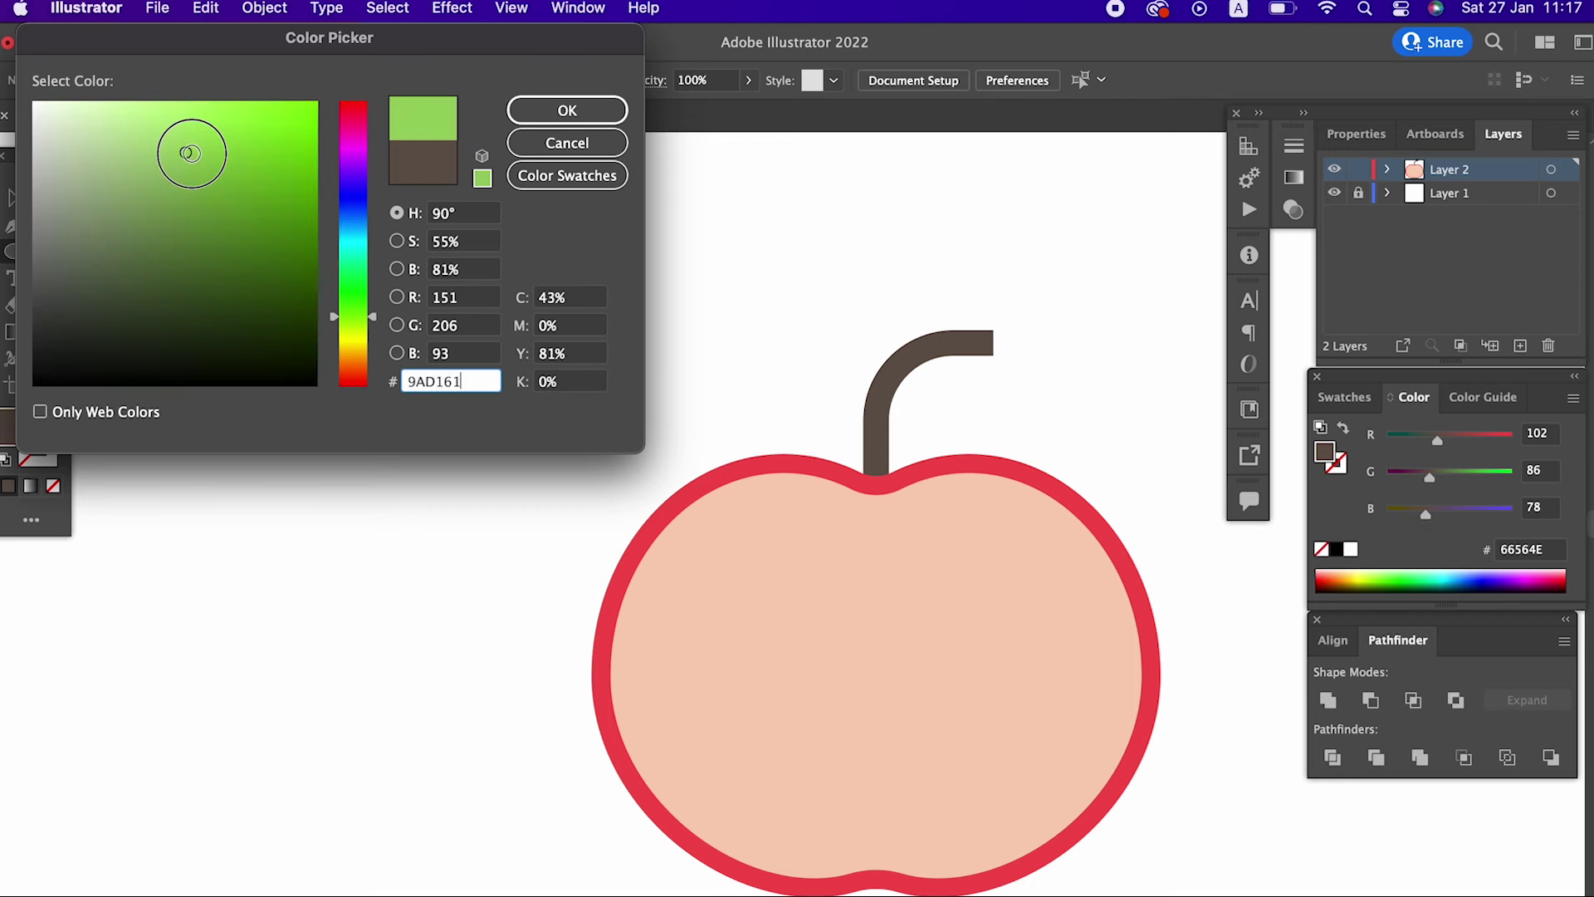
pyautogui.click(602, 117)
pyautogui.moveTo(304, 182); pyautogui.dragTo(595, 471)
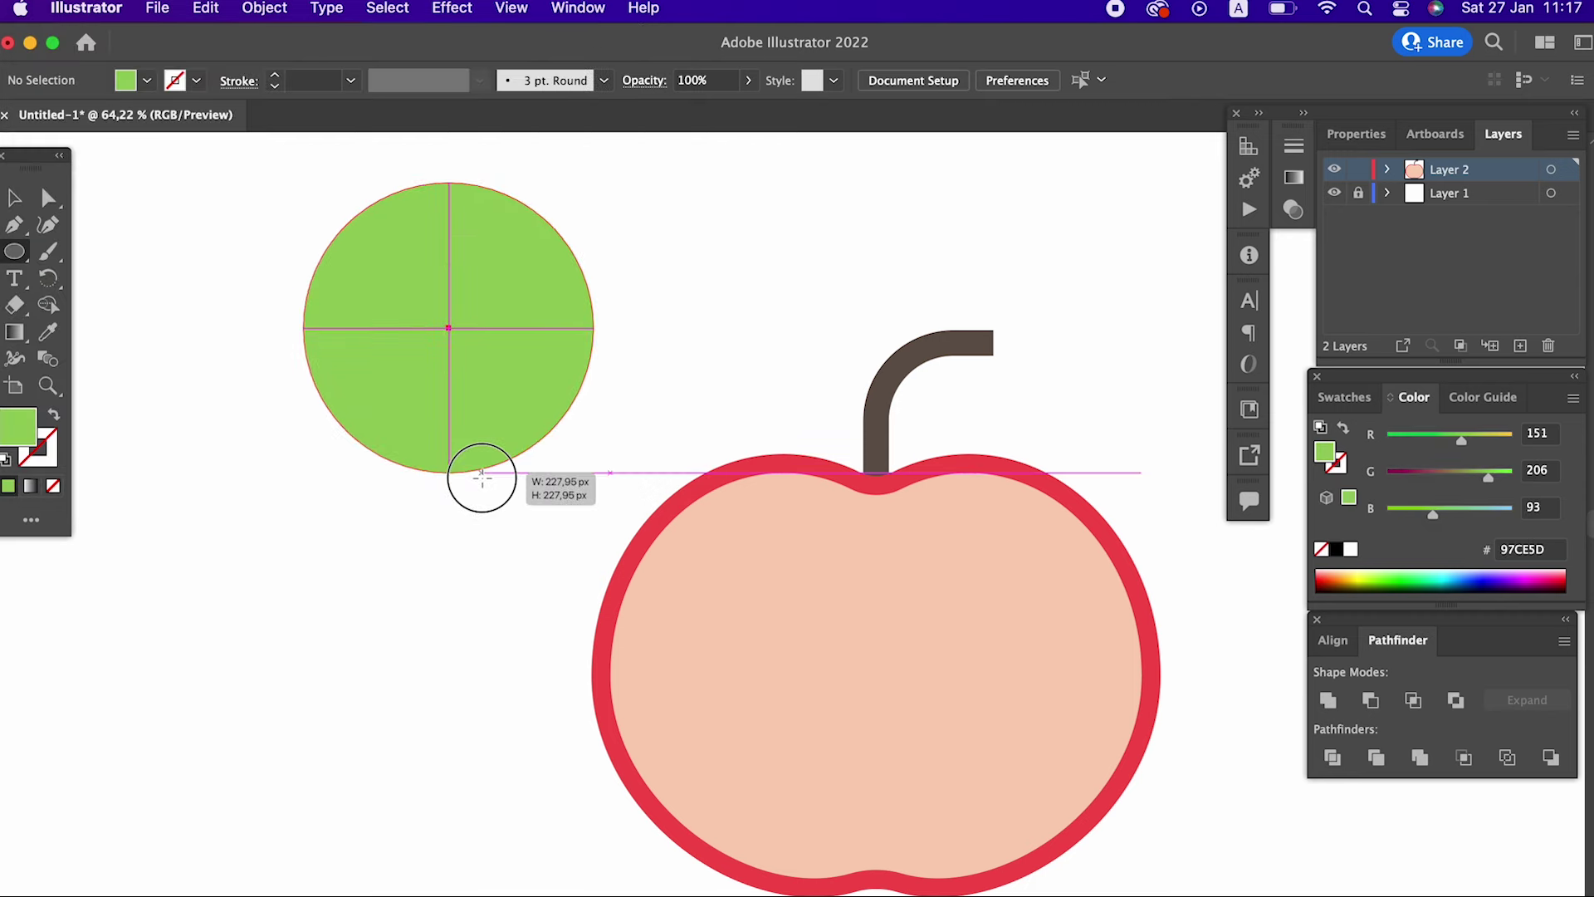
# - Paste a copy of the circle in front, shift it right, and Intersect both into a lens leaf
pyautogui.click(4, 194)
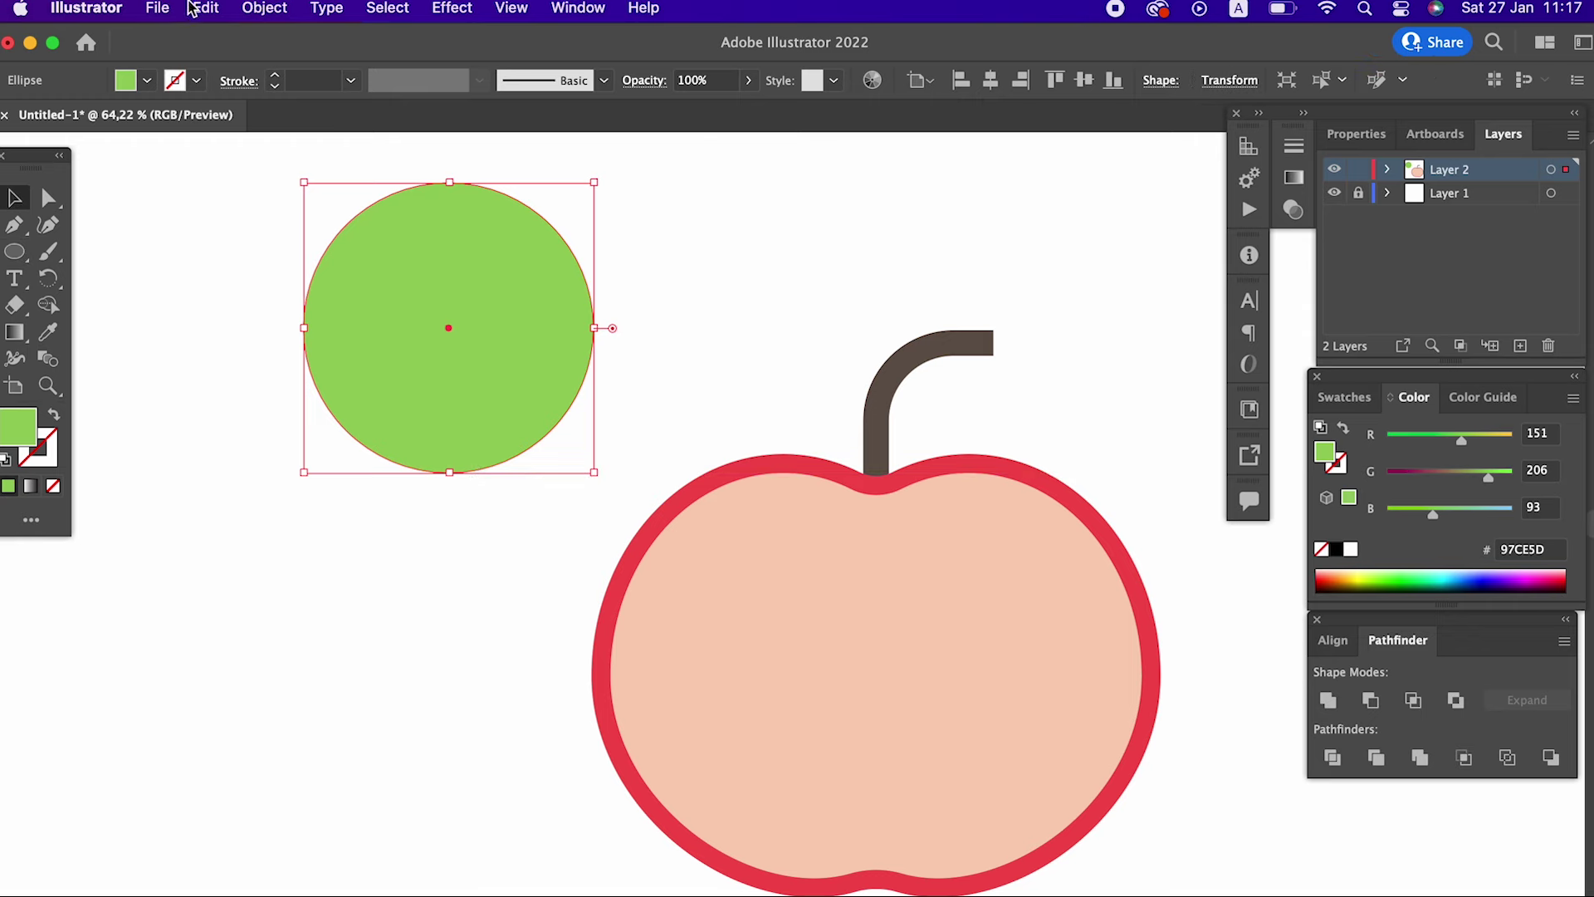
pyautogui.click(191, 7)
pyautogui.click(221, 121)
pyautogui.click(210, 12)
pyautogui.click(274, 171)
pyautogui.moveTo(417, 324); pyautogui.dragTo(554, 326)
pyautogui.keyDown('shift'); pyautogui.click(428, 390); pyautogui.keyUp('shift')
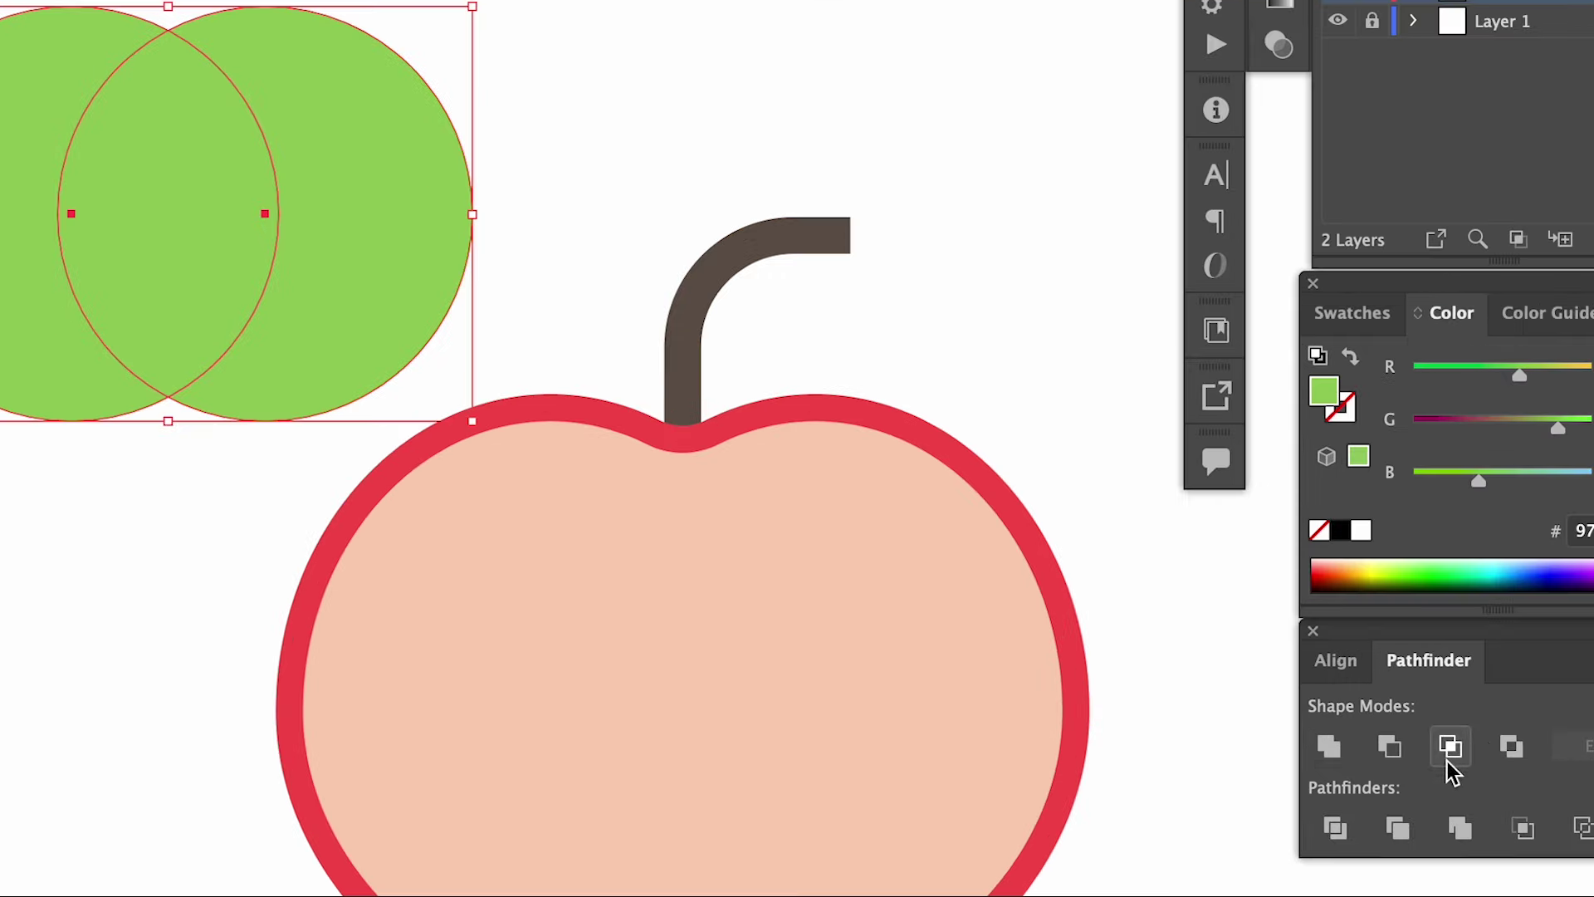
pyautogui.click(1412, 699)
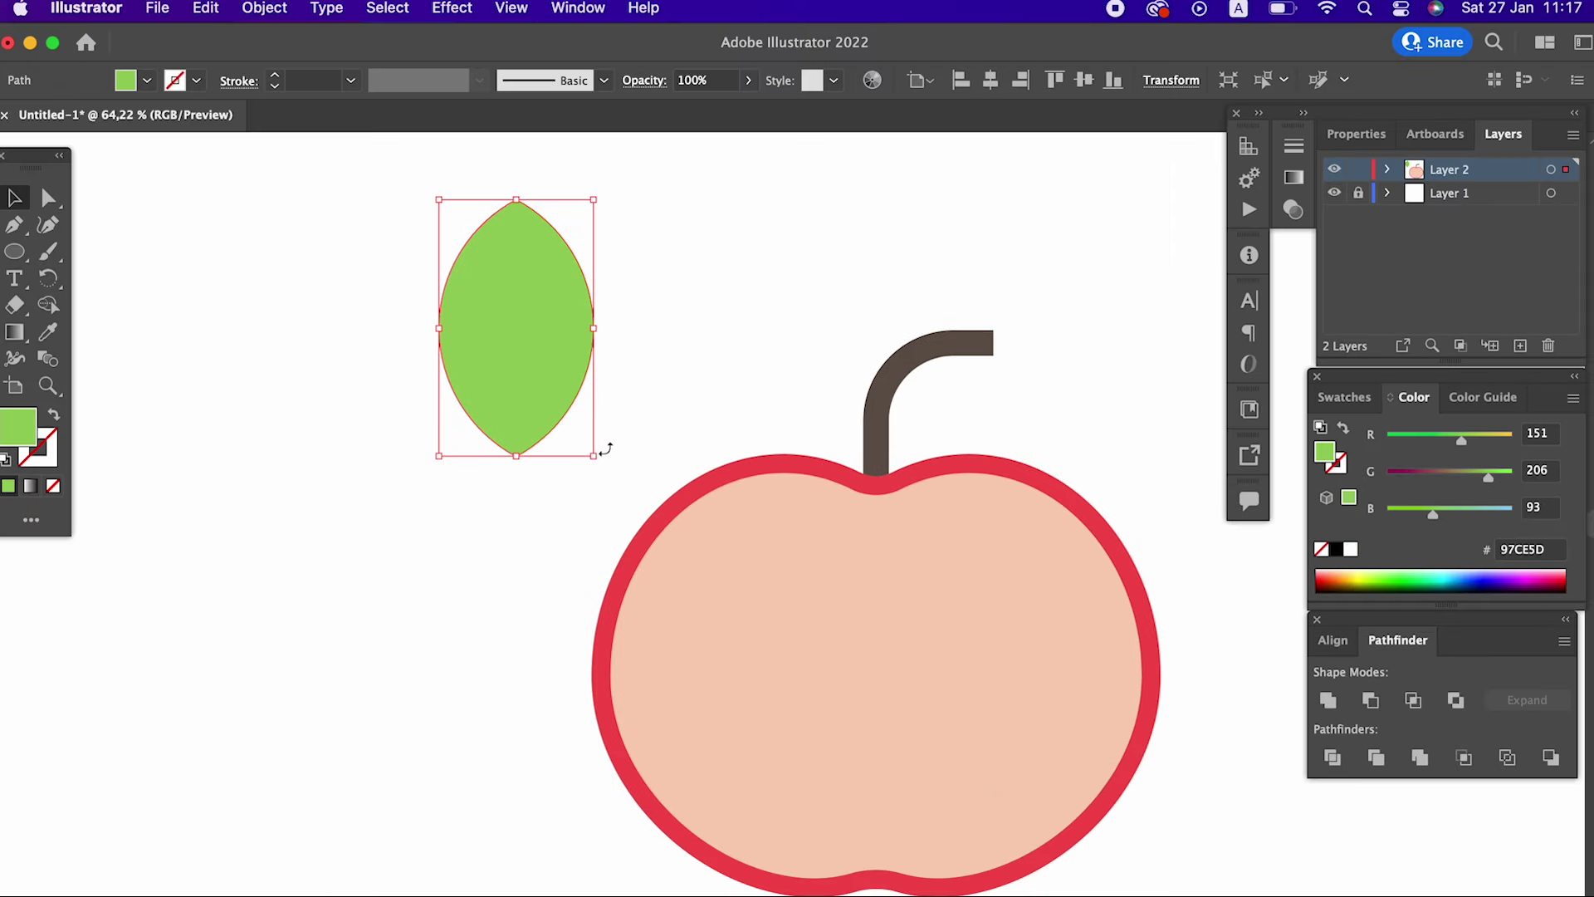
# - Tilt the leaf about 45 degrees and recolour it yellow-green (#AFC64F)
pyautogui.moveTo(605, 449); pyautogui.dragTo(674, 367)
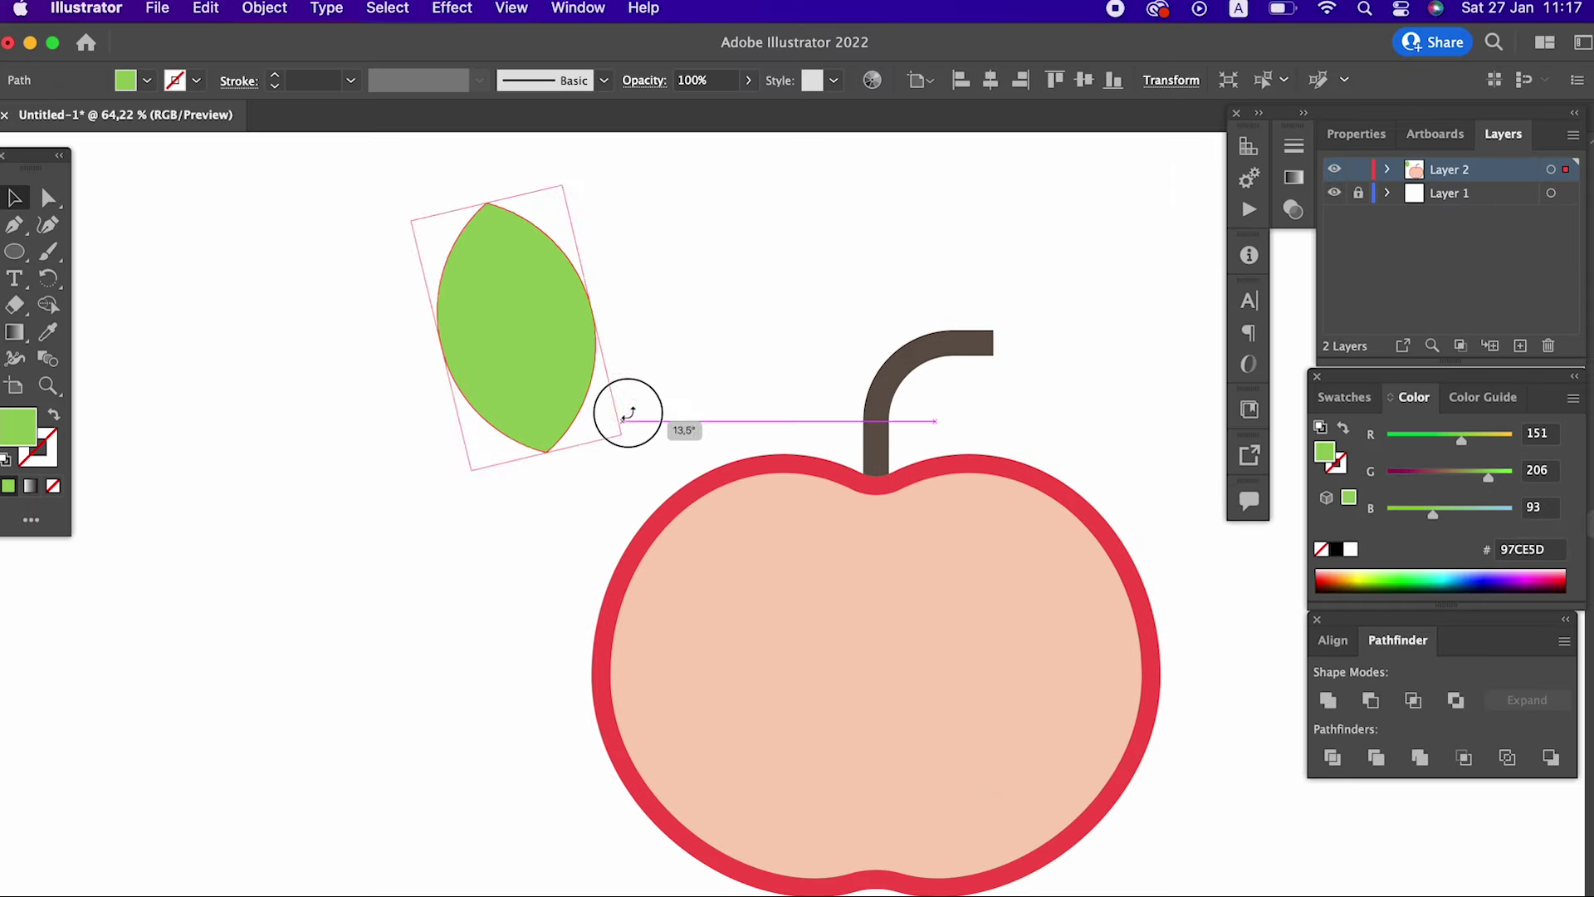
pyautogui.doubleClick(25, 429)
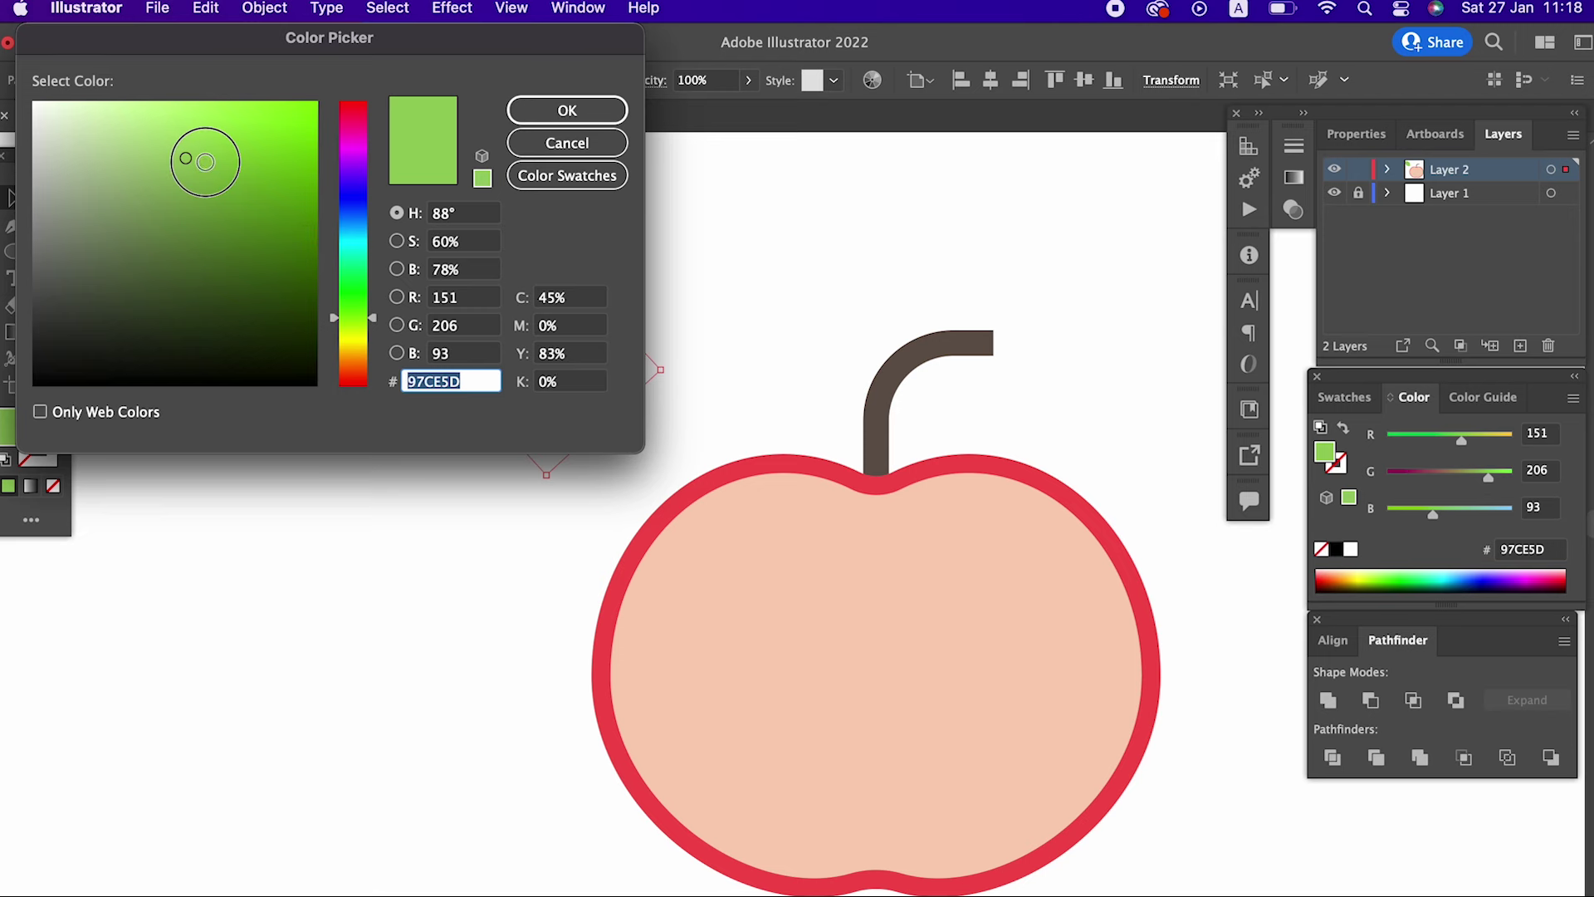
pyautogui.write('8FC64F')
pyautogui.click(363, 330)
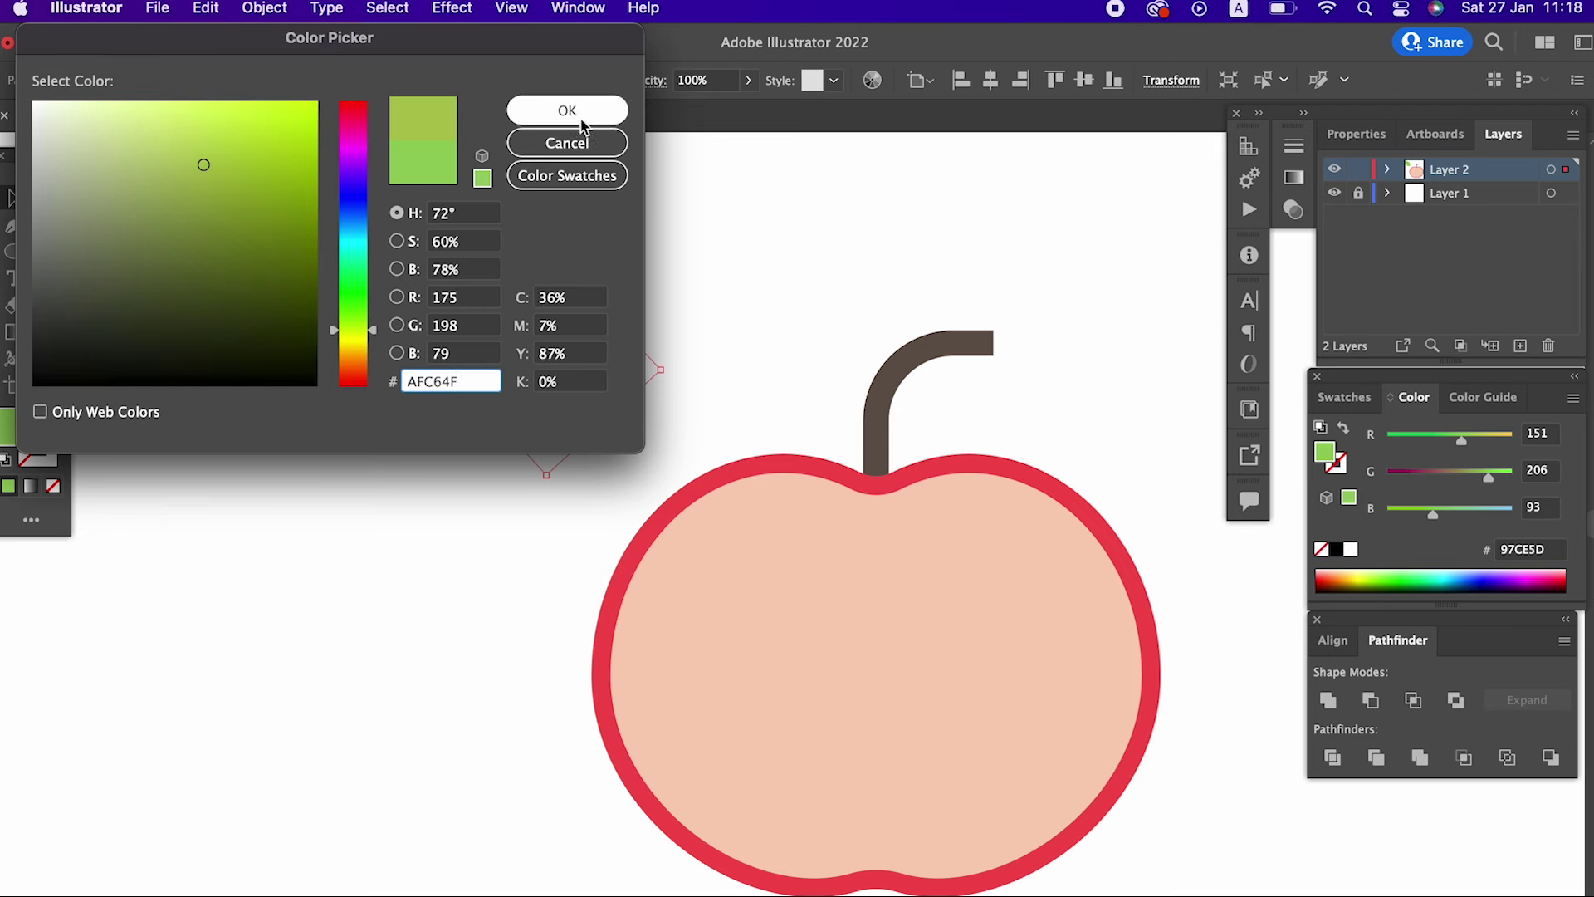
pyautogui.click(567, 111)
# - Move the leaf beside the stem and send it behind the apple
pyautogui.moveTo(565, 314); pyautogui.dragTo(834, 403)
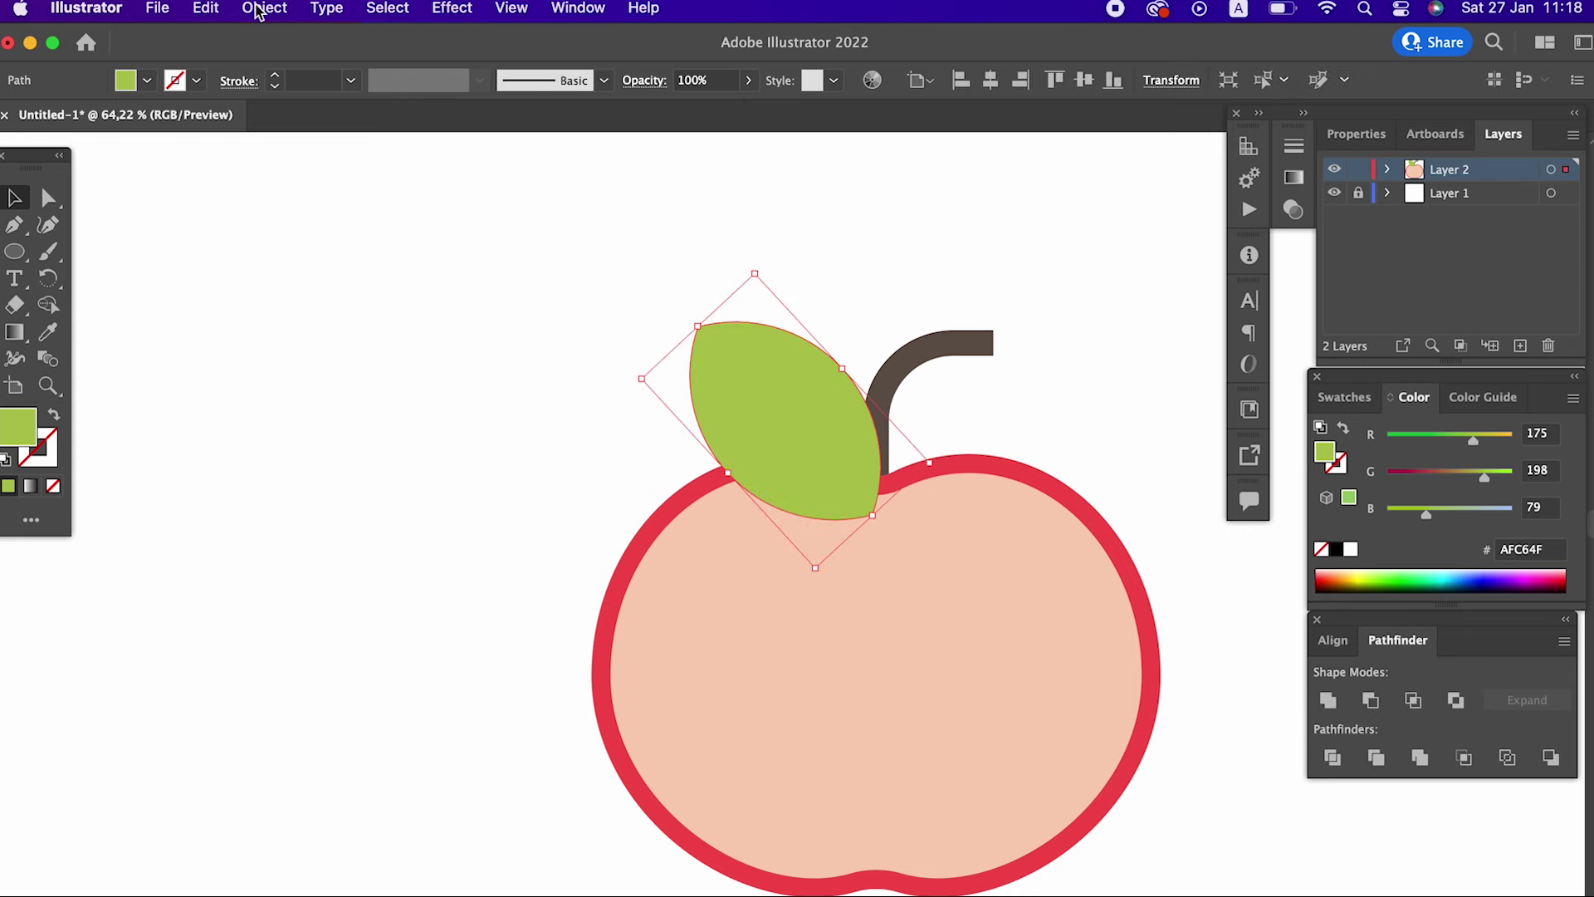
pyautogui.click(264, 9)
pyautogui.click(548, 139)
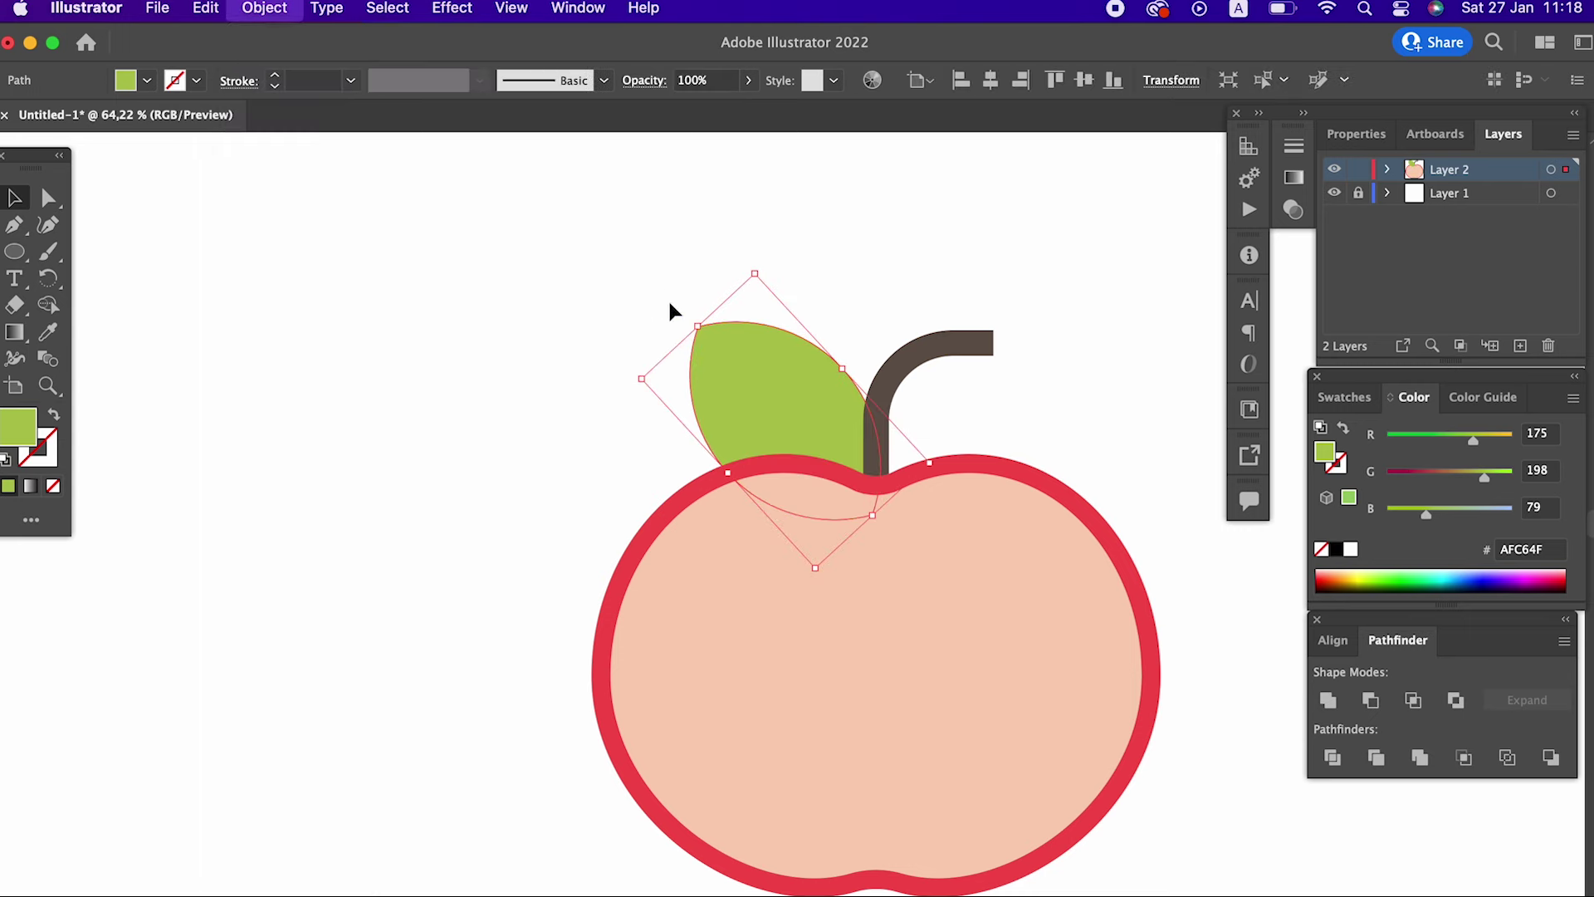
pyautogui.press('super+shift+a')
pyautogui.press('z')
pyautogui.hscroll(5, 706, 332)
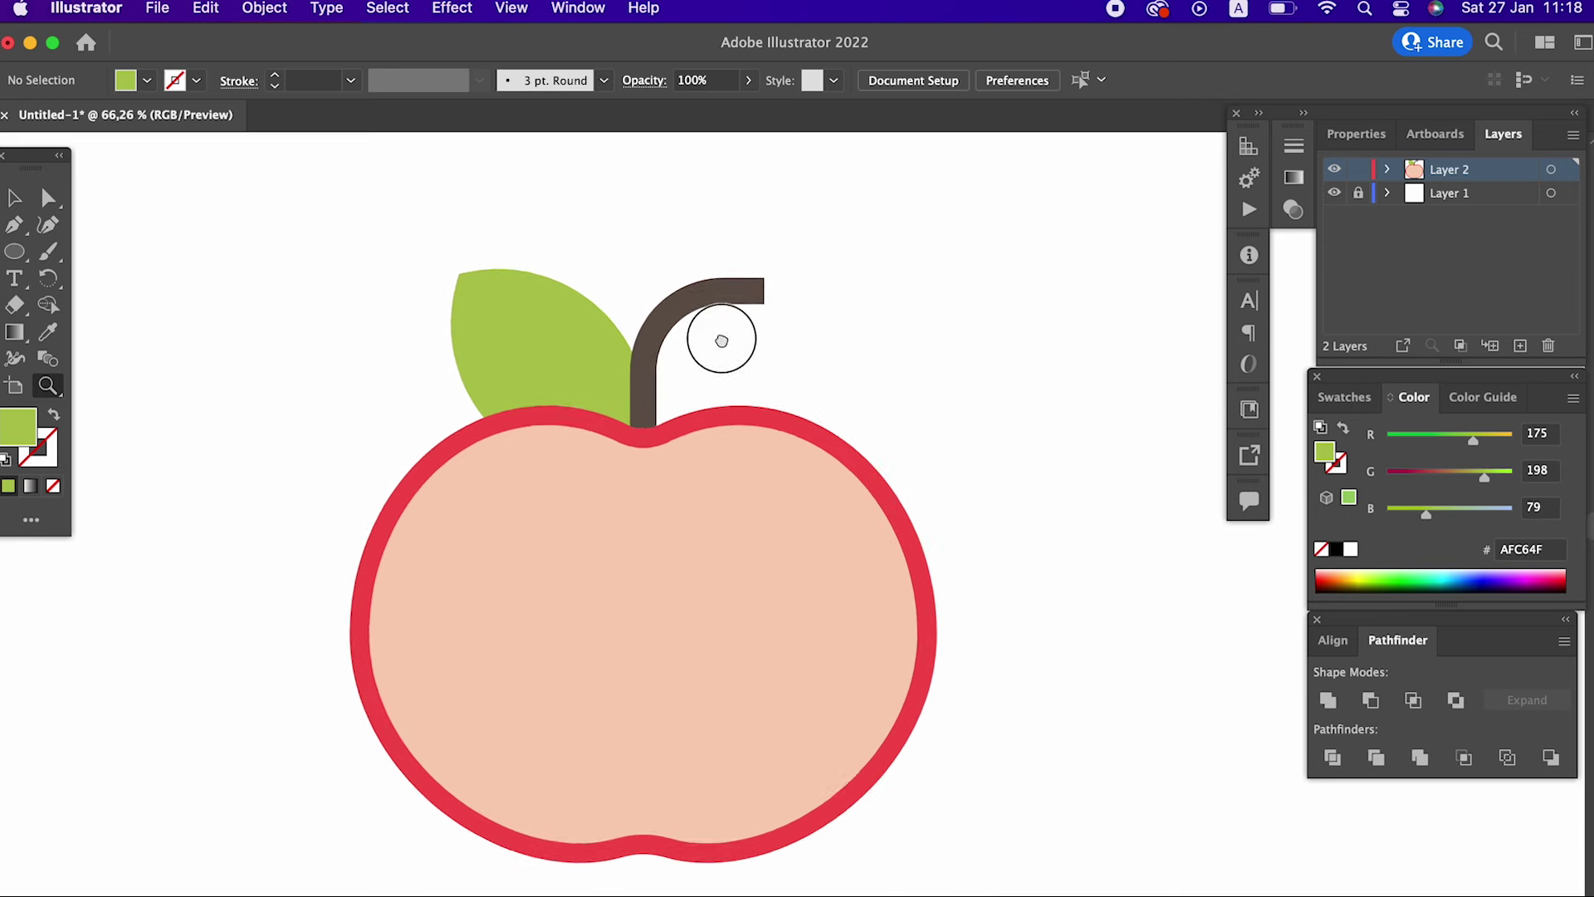
pyautogui.hscroll(2, 721, 340)
pyautogui.scroll(-1, 722, 340)
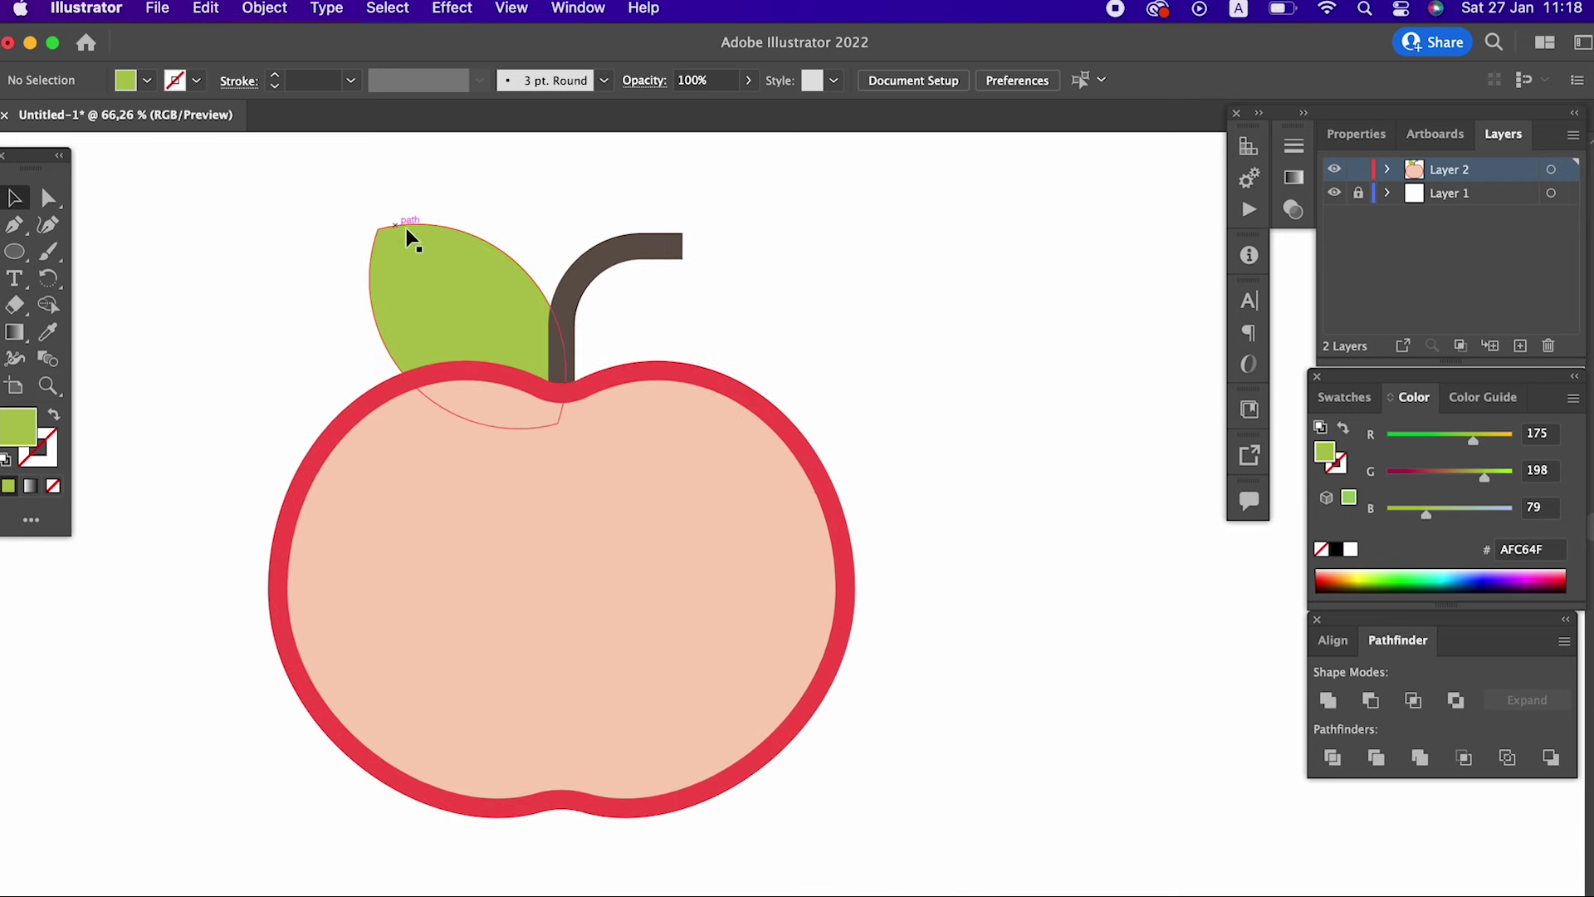
# - Flare the brown stem wider at its tip with the Width tool
pyautogui.click(644, 239)
pyautogui.press('z')
pyautogui.moveTo(644, 214); pyautogui.dragTo(842, 329)
pyautogui.scroll(2, 744, 487)
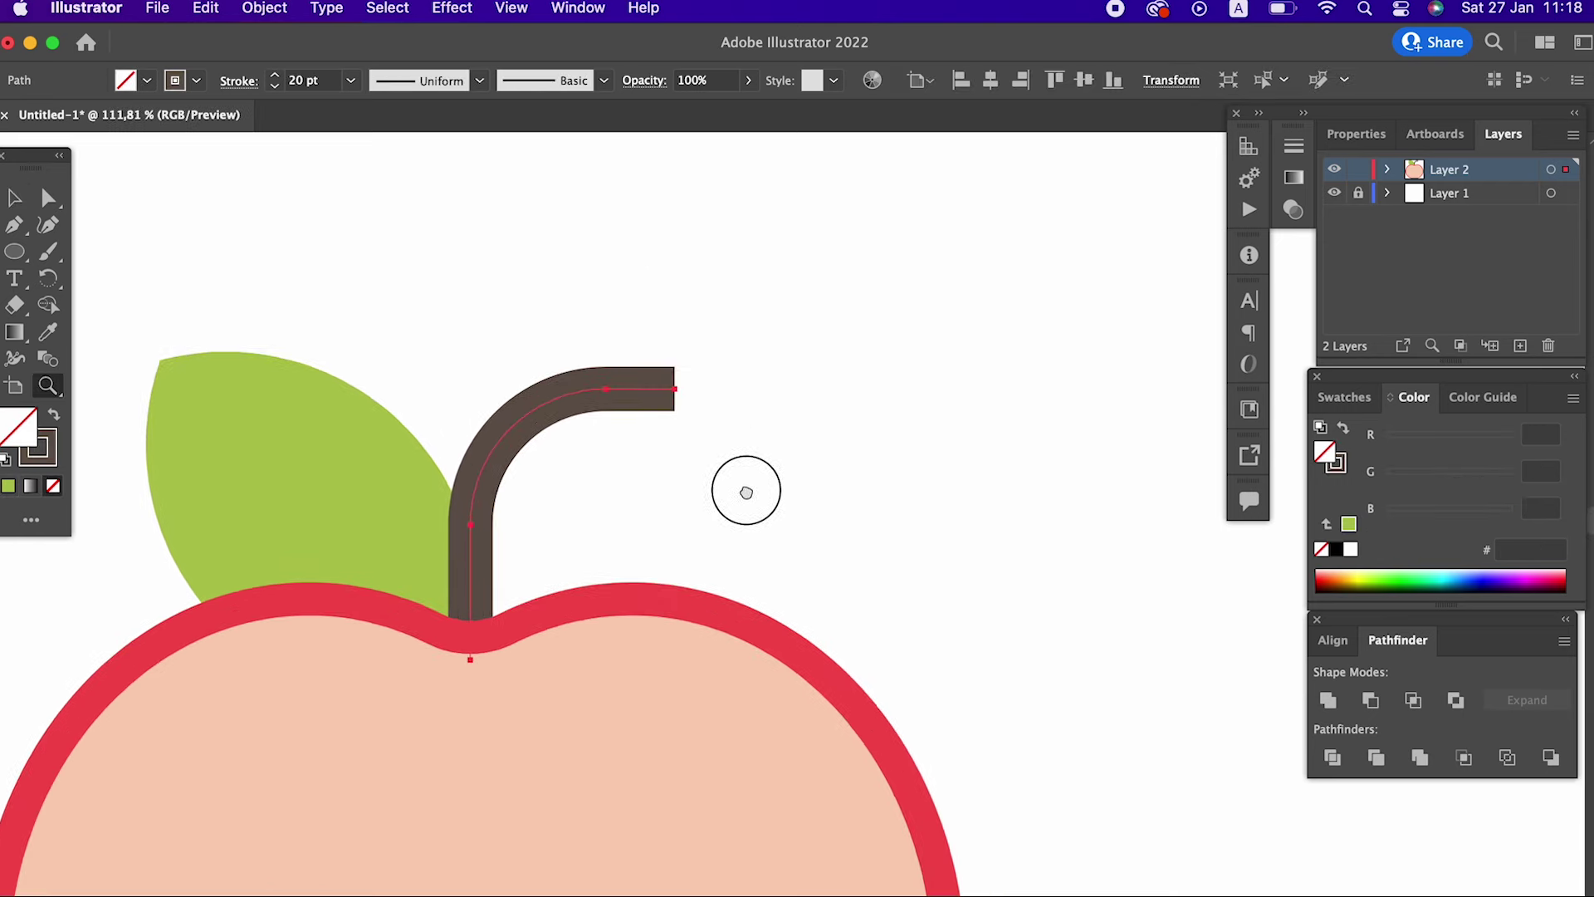
pyautogui.scroll(5, 637, 401)
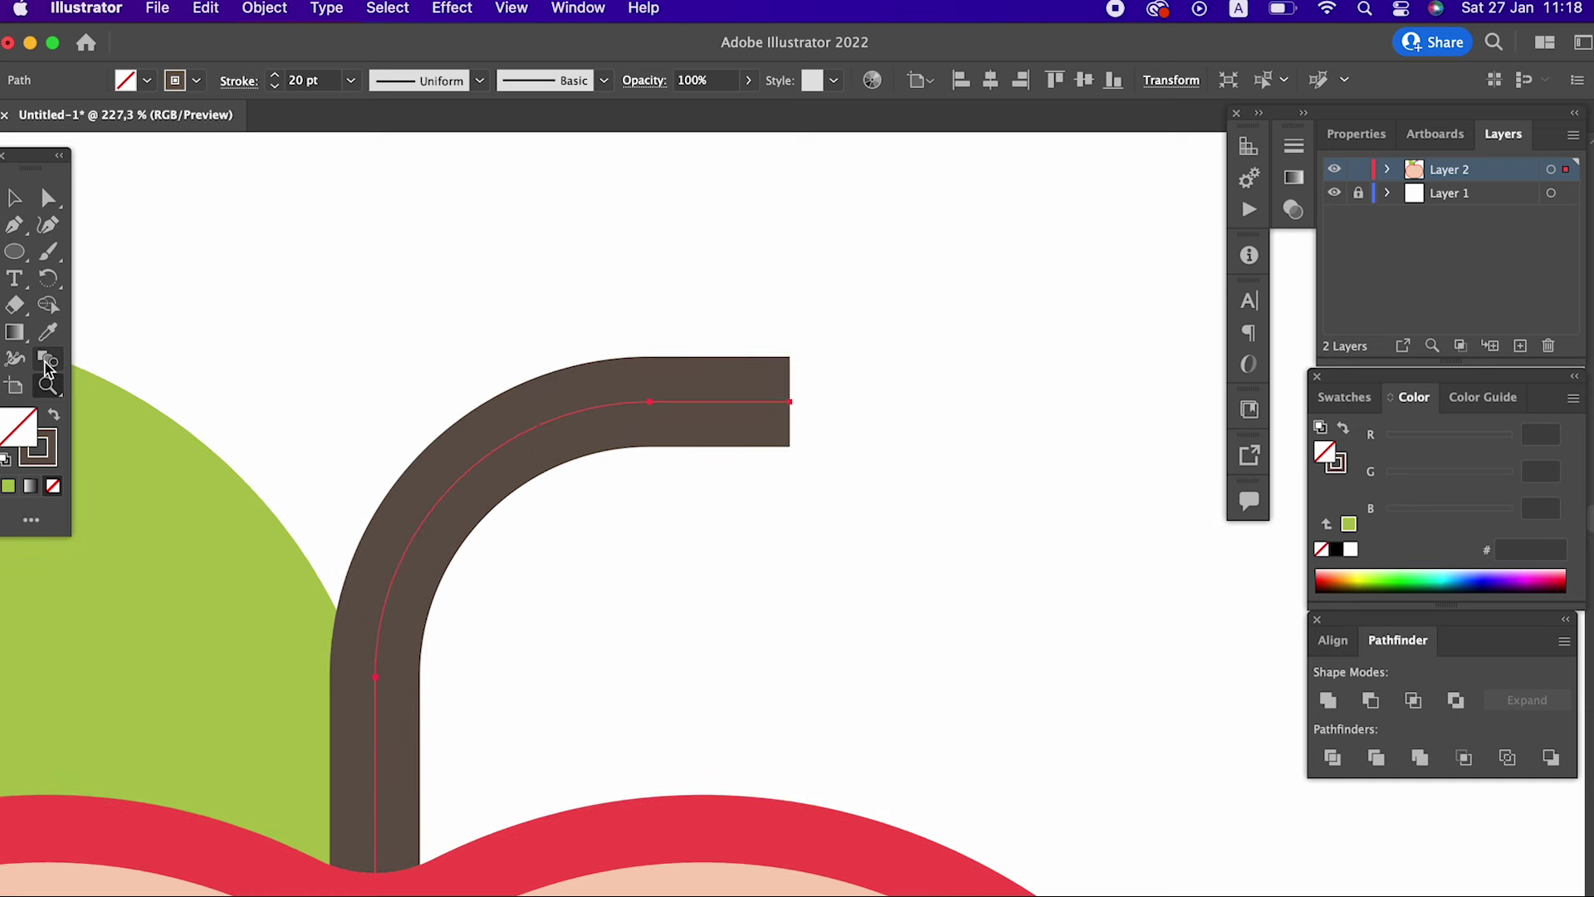
pyautogui.click(14, 358)
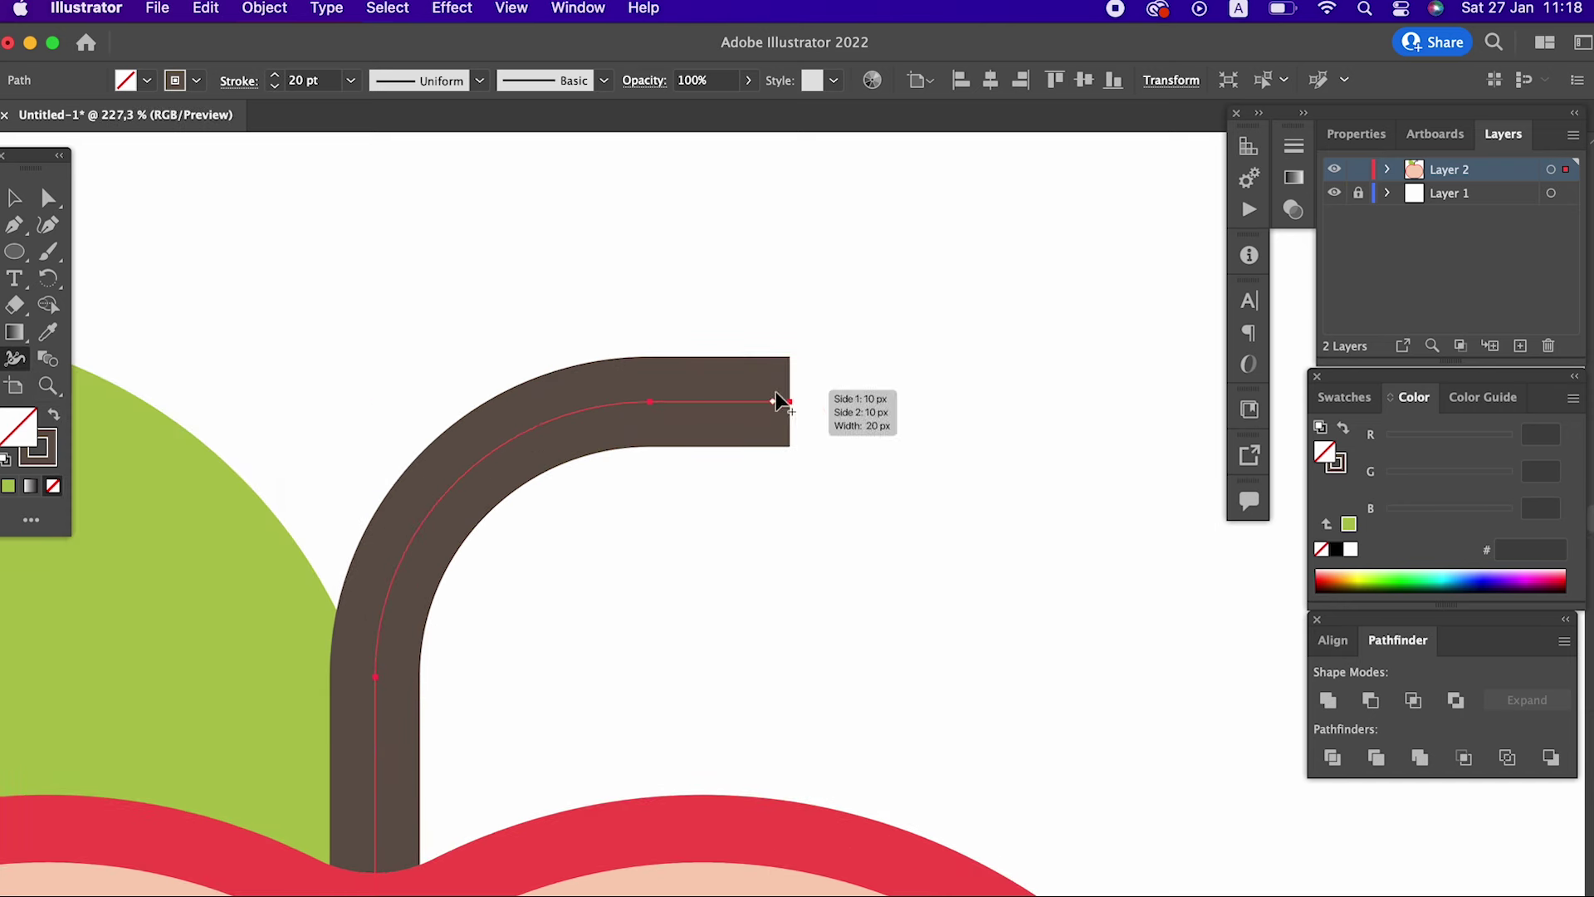
pyautogui.moveTo(789, 402); pyautogui.dragTo(779, 465)
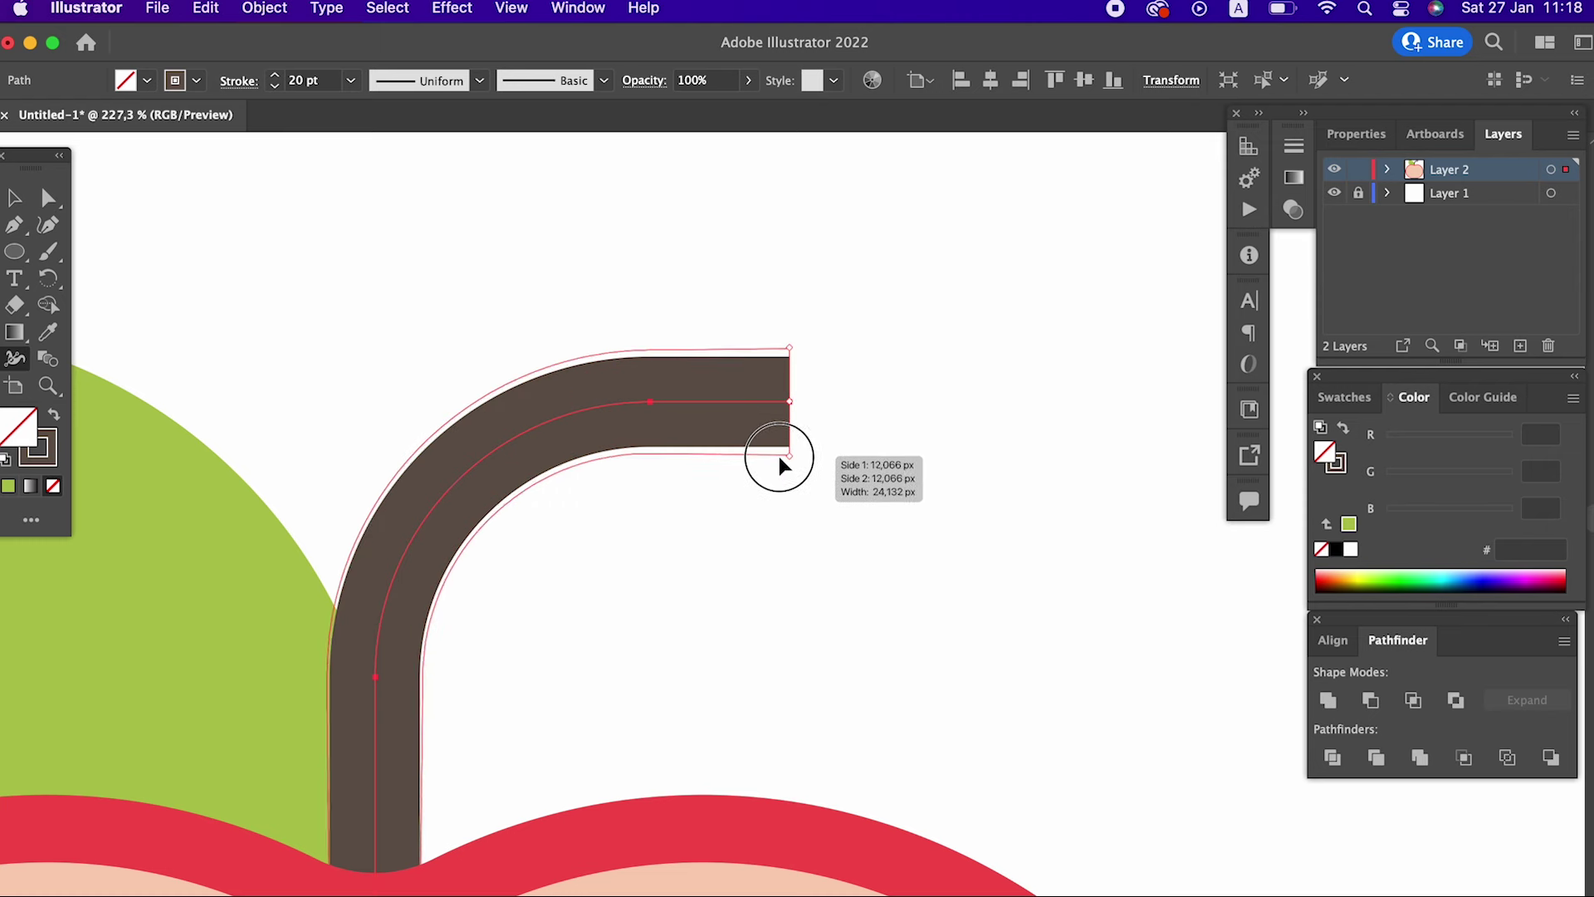
pyautogui.moveTo(779, 465); pyautogui.dragTo(789, 427)
# - Thin the stem toward its base where it meets the apple
pyautogui.press('z')
pyautogui.keyDown('alt'); pyautogui.click(624, 355); pyautogui.keyUp('alt')
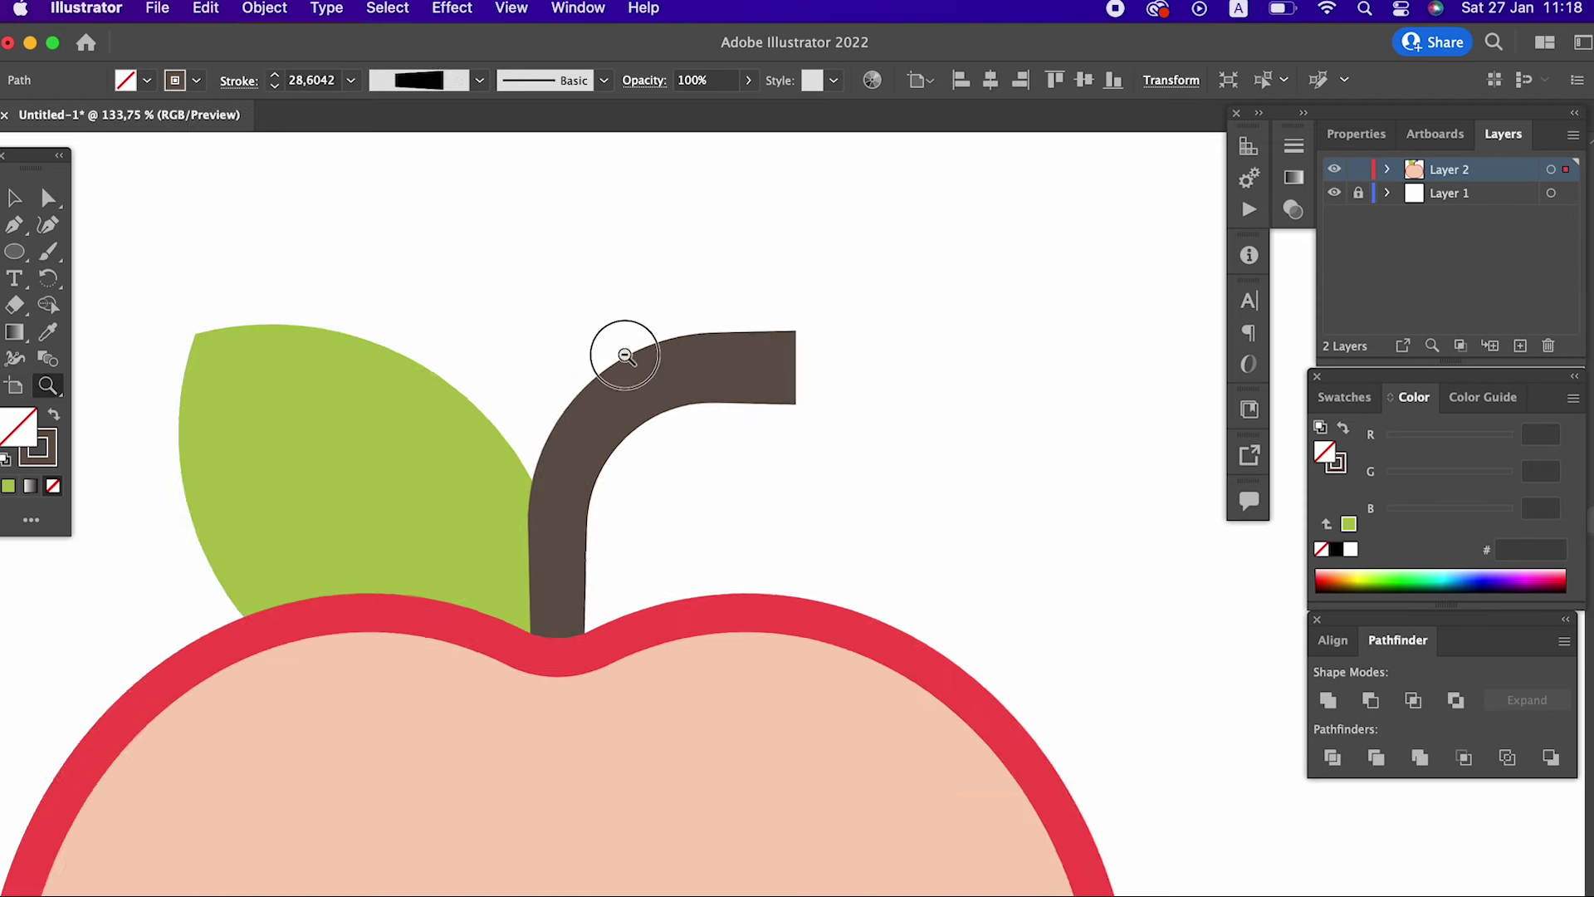
pyautogui.moveTo(624, 355); pyautogui.dragTo(716, 438)
pyautogui.click(6, 365)
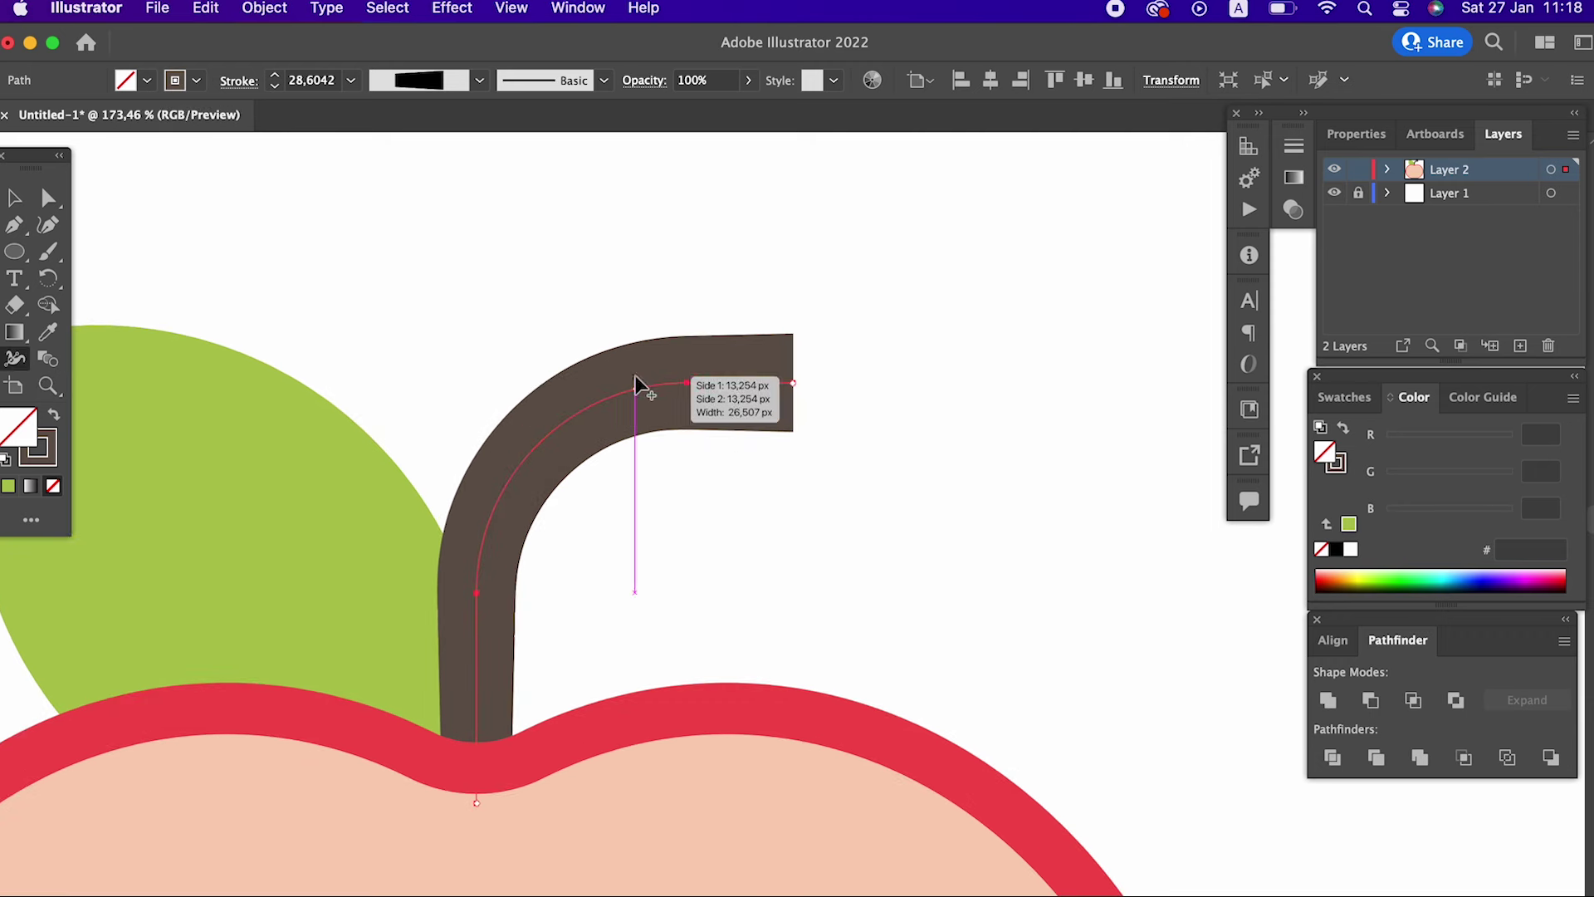
pyautogui.moveTo(688, 385); pyautogui.dragTo(689, 416)
pyautogui.scroll(-1, 687, 487)
pyautogui.scroll(-5, 687, 488)
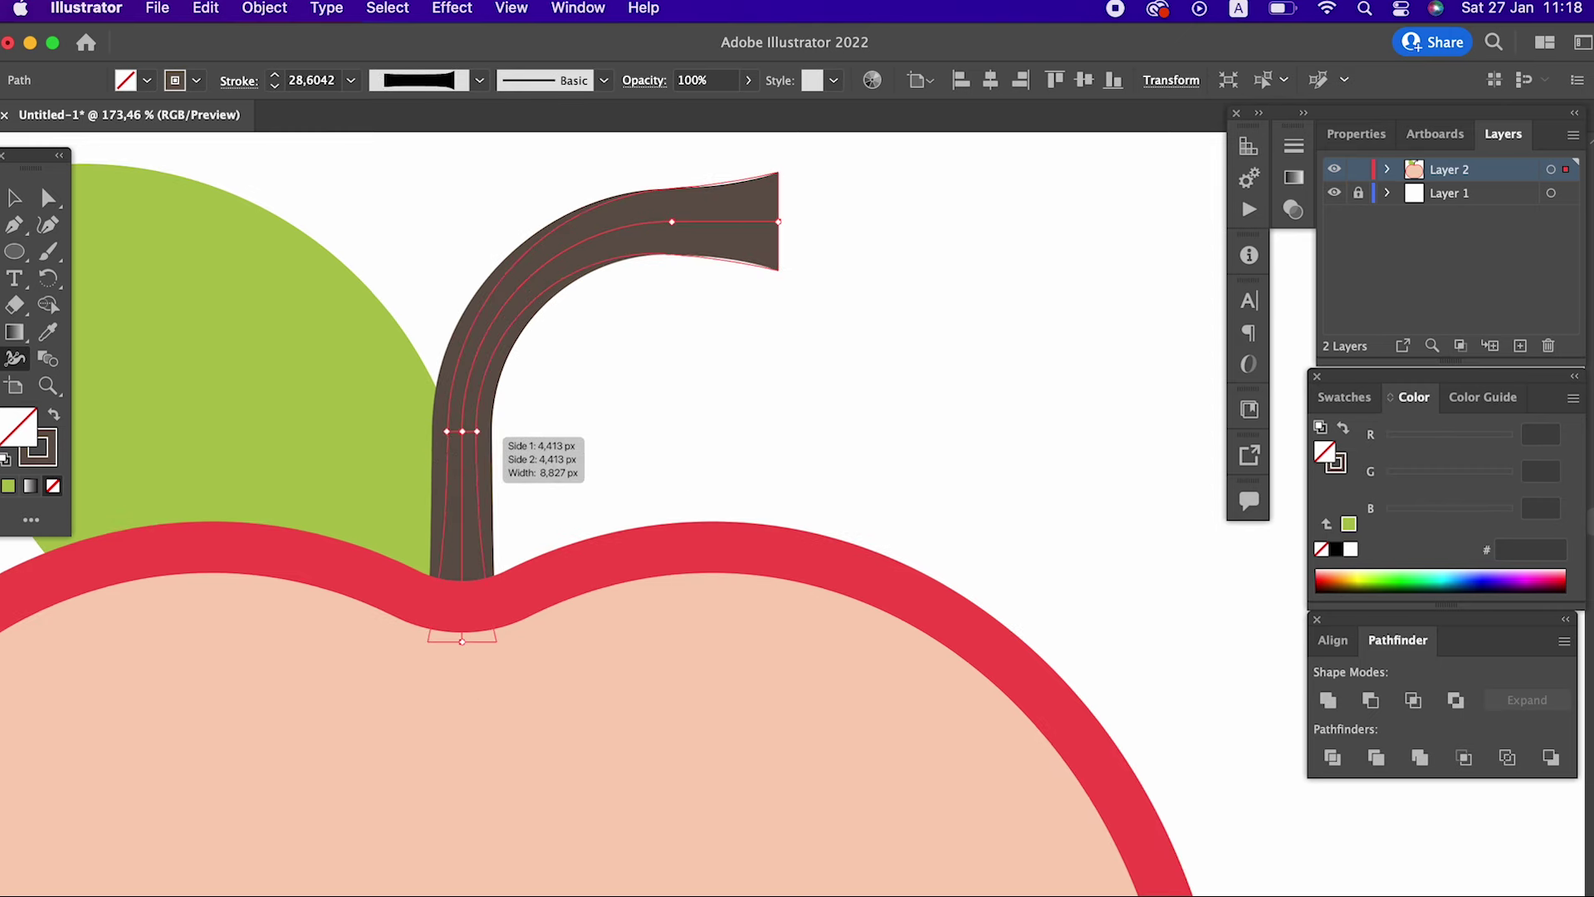
pyautogui.press('z')
pyautogui.moveTo(441, 366); pyautogui.dragTo(605, 345)
pyautogui.keyDown('alt'); pyautogui.click(278, 409); pyautogui.keyUp('alt')
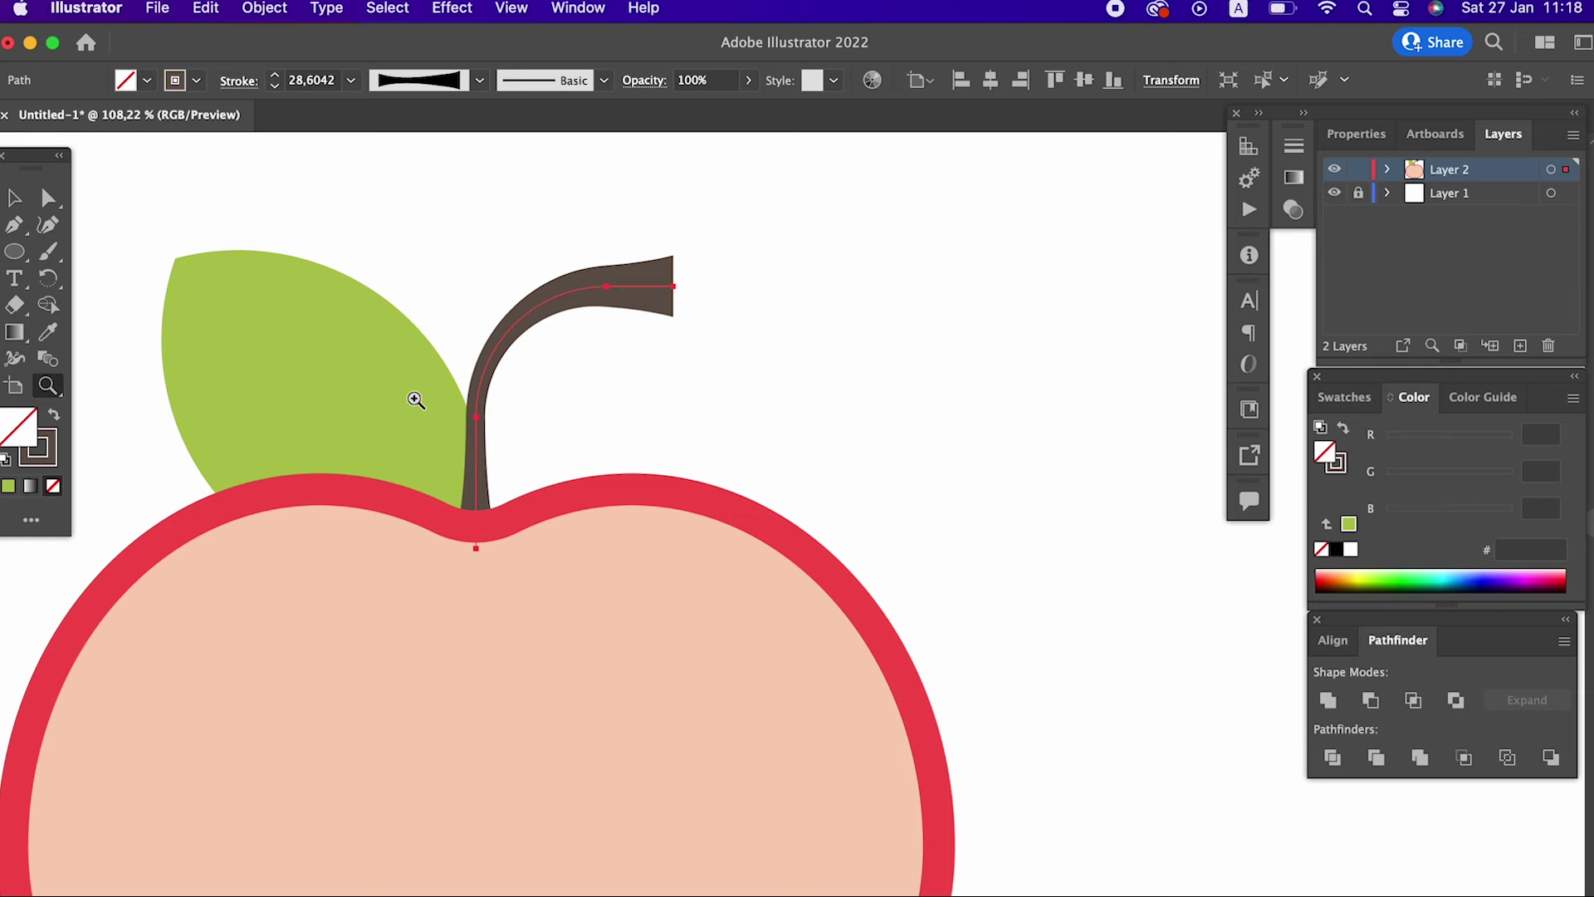
pyautogui.scroll(-3, 416, 400)
# - Expand the stem's appearance into a solid brown filled shape
pyautogui.click(11, 199)
pyautogui.click(260, 10)
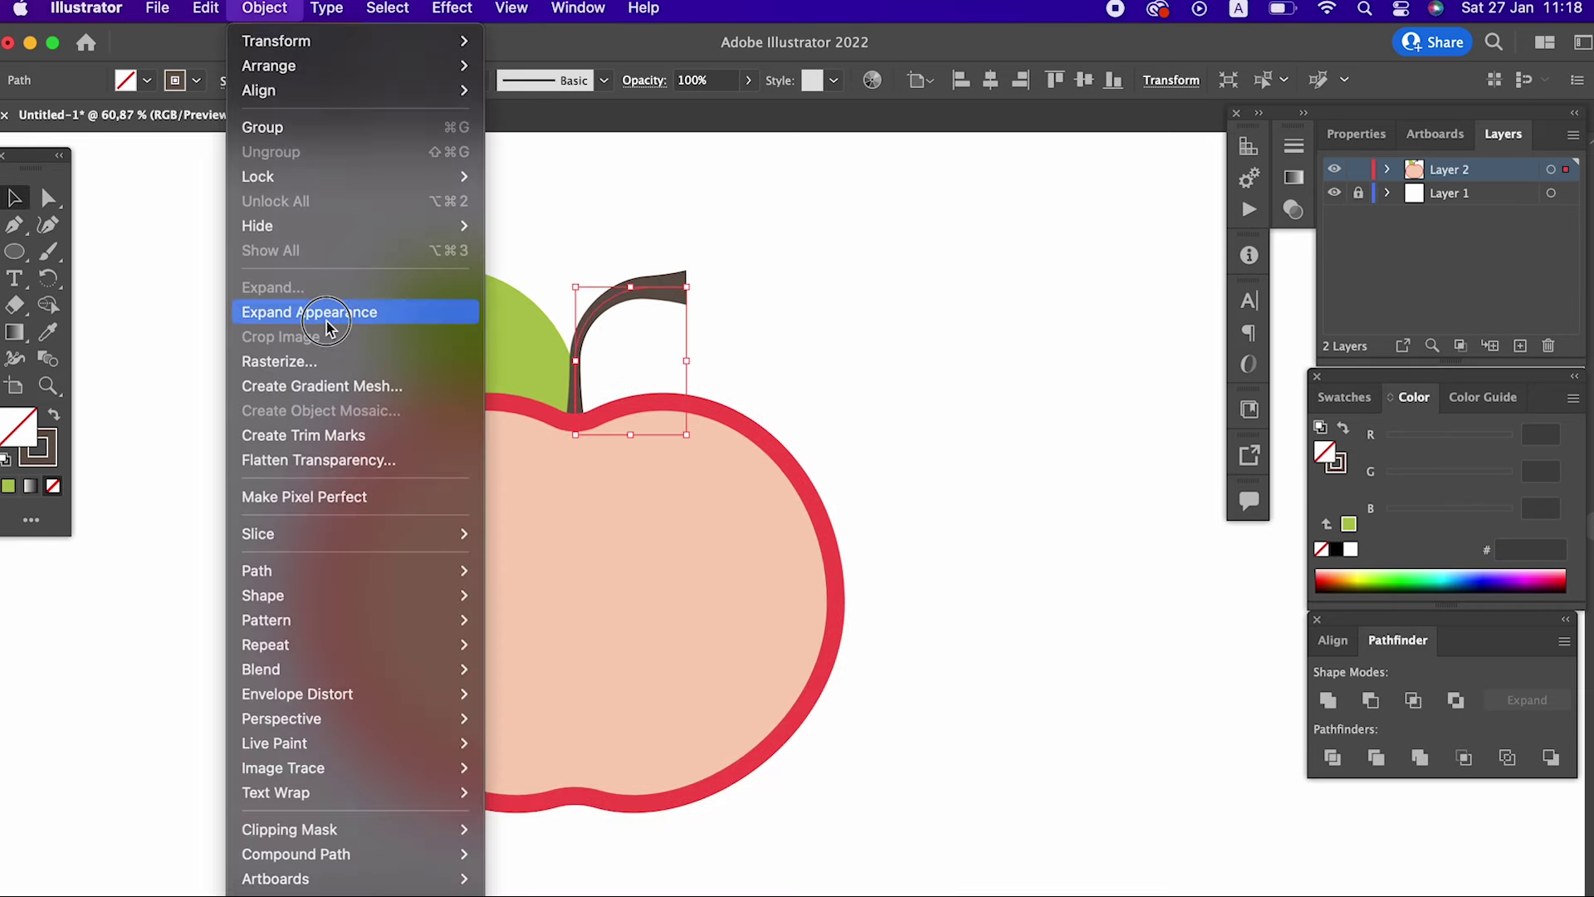
pyautogui.click(319, 312)
pyautogui.click(286, 9)
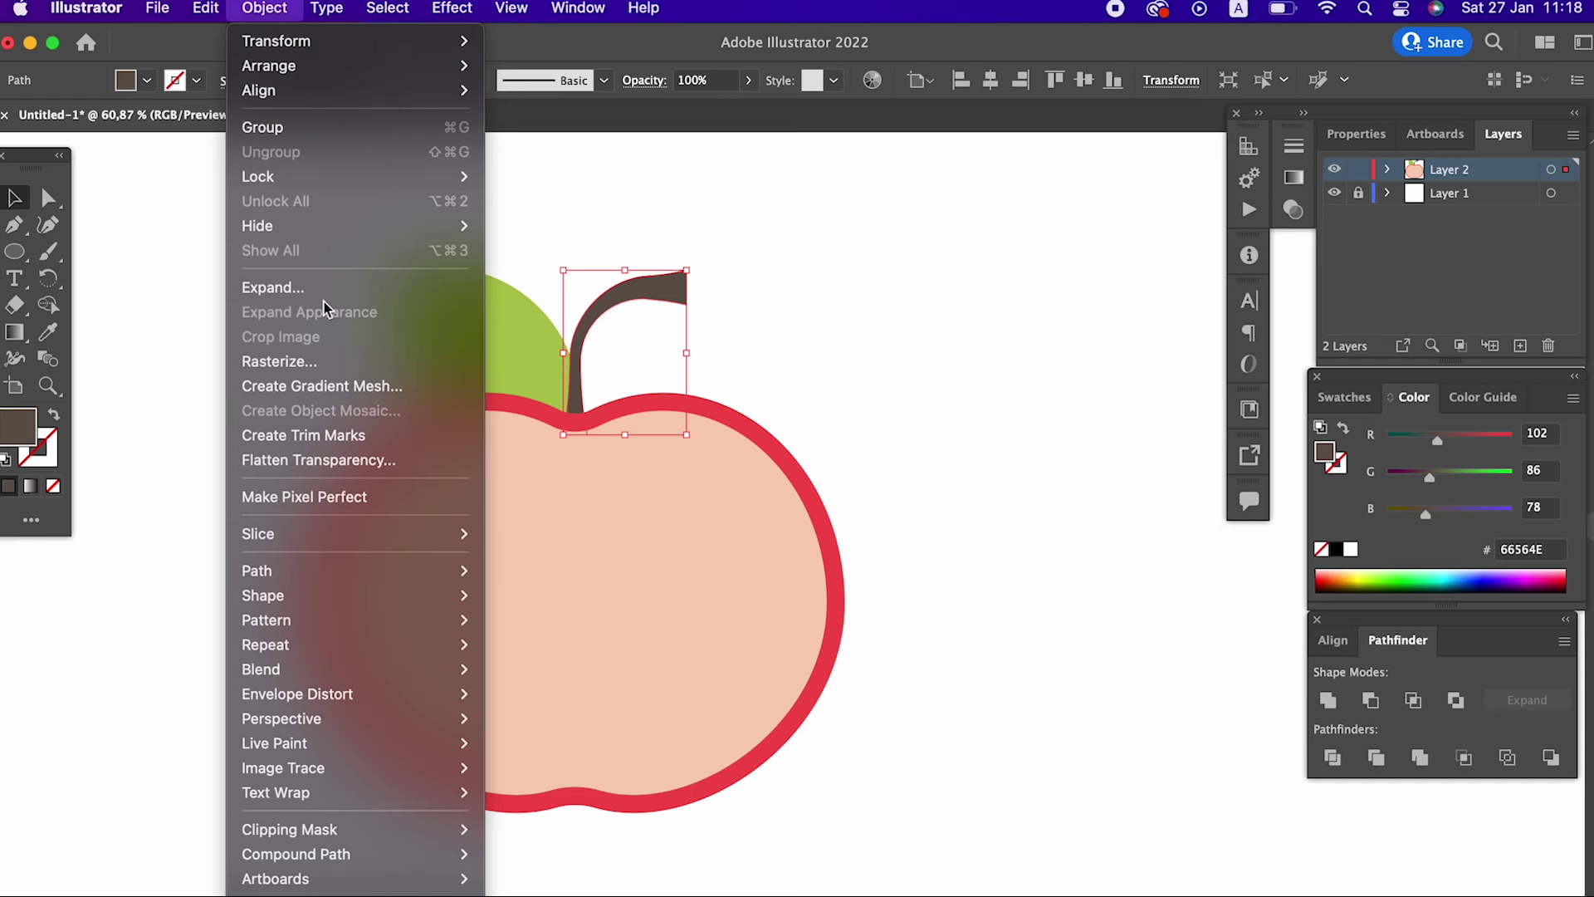
pyautogui.click(805, 374)
pyautogui.scroll(-2, 717, 369)
pyautogui.scroll(3, 717, 369)
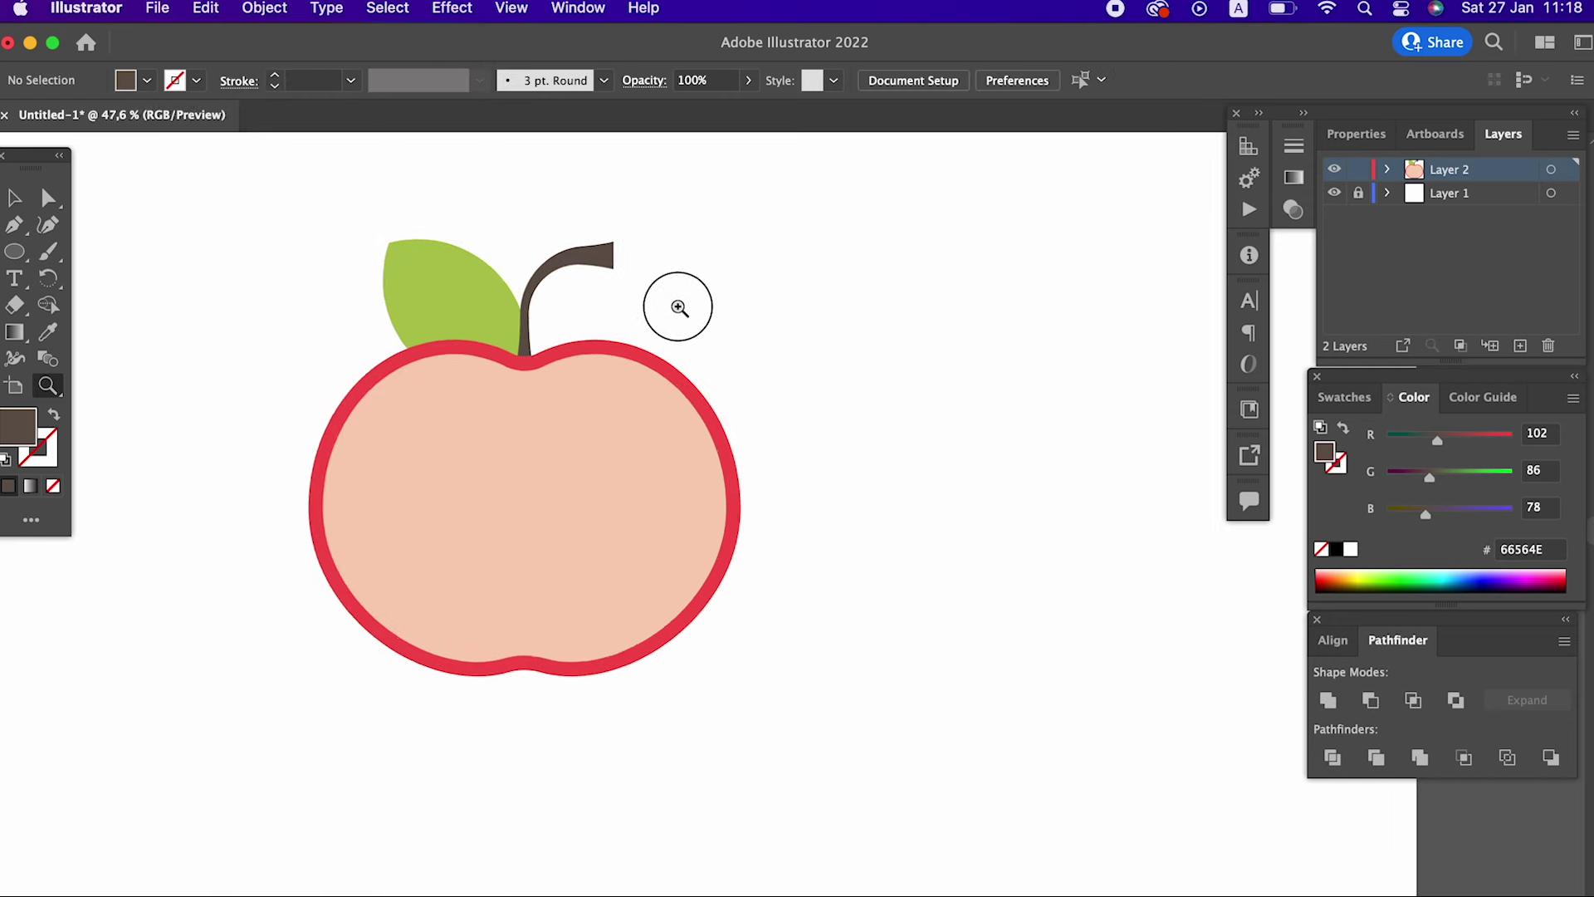
# - Apply a 15 px Offset Path to the red apple outline
pyautogui.click(30, 202)
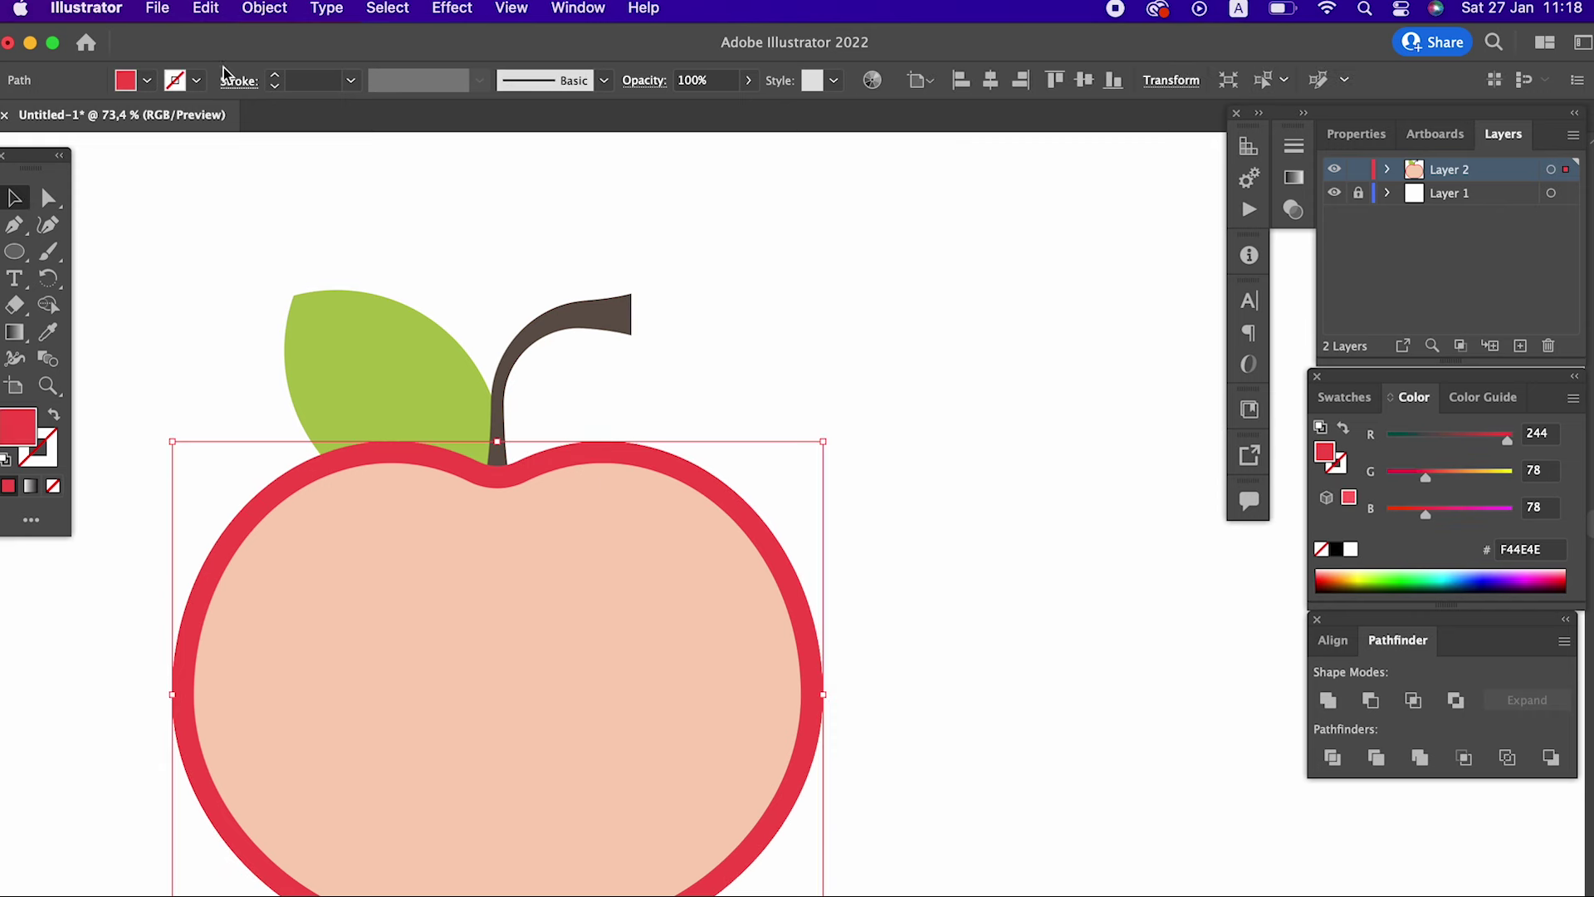
pyautogui.click(256, 18)
pyautogui.moveTo(261, 570)
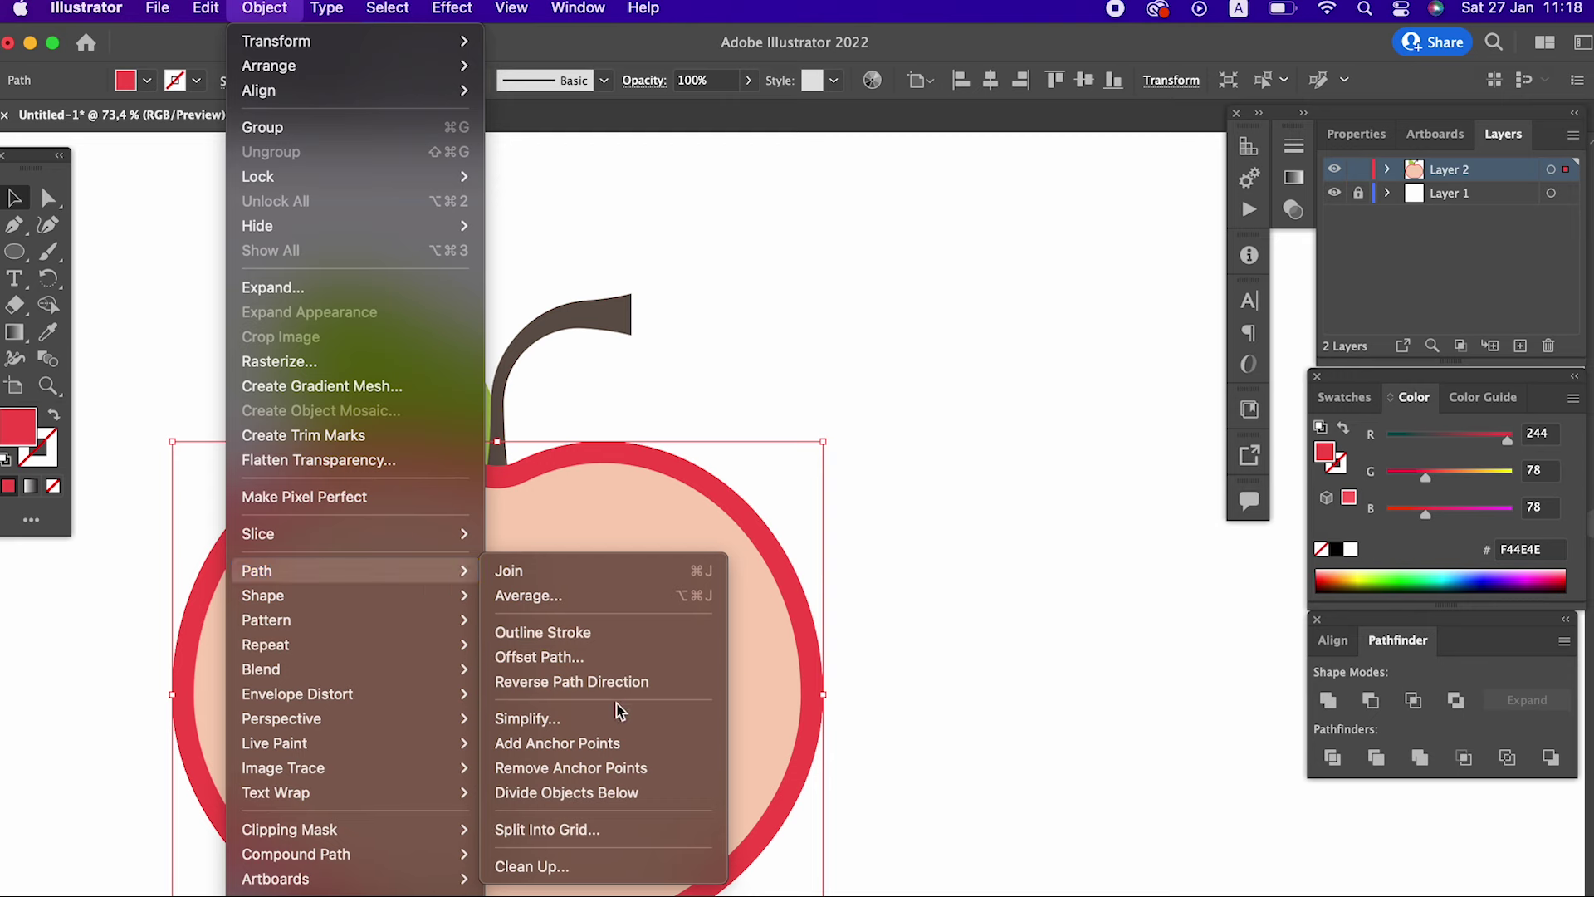
pyautogui.click(603, 657)
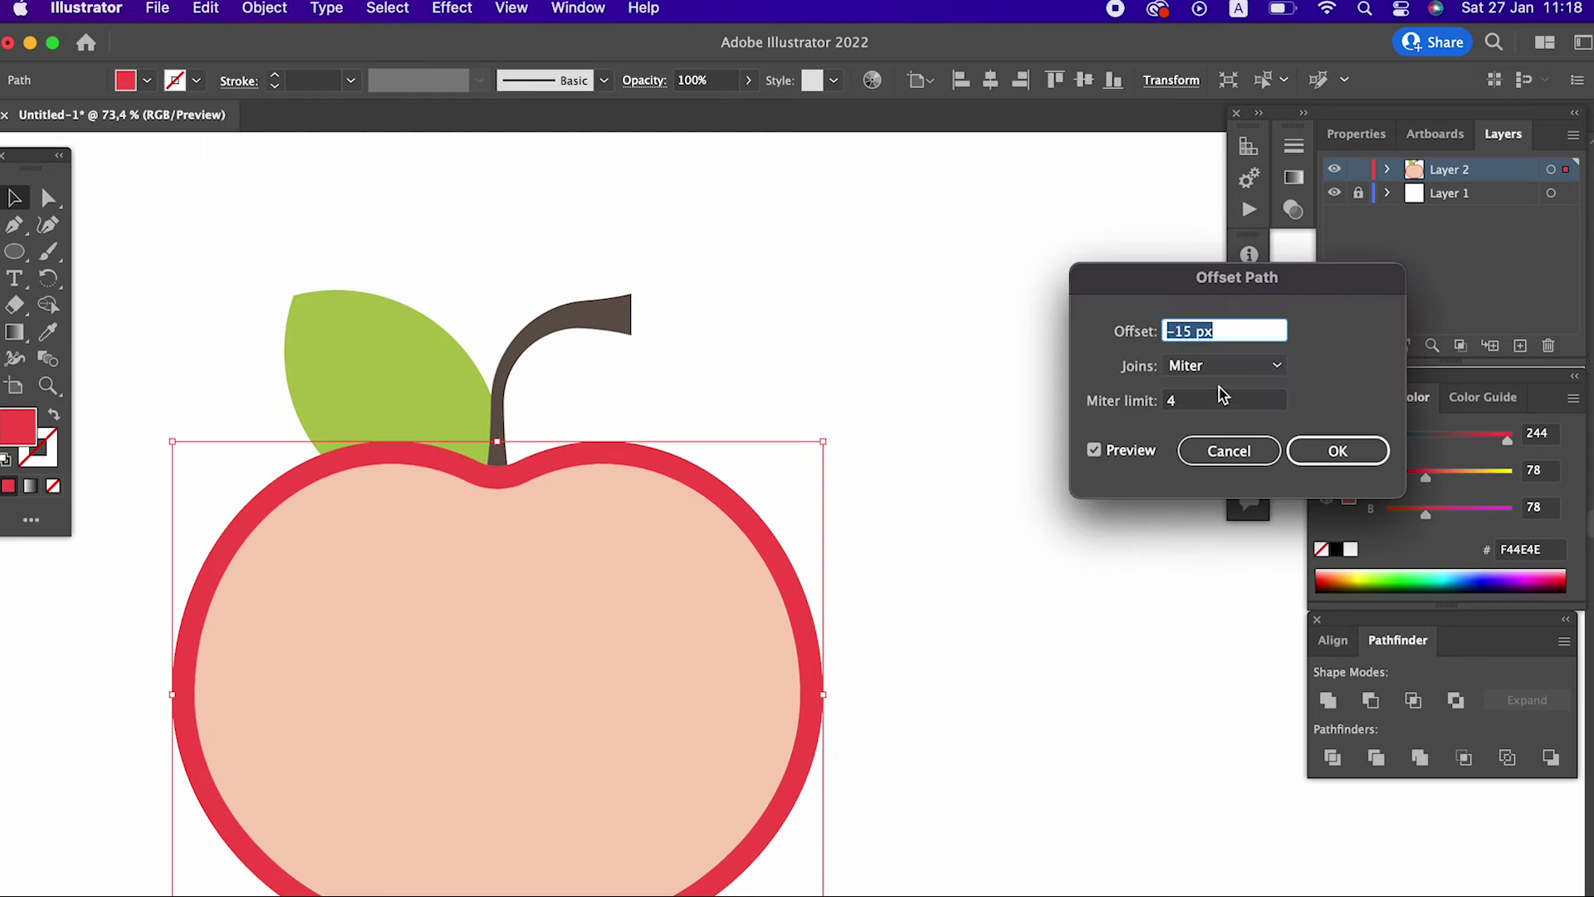
pyautogui.write('15')
pyautogui.click(1233, 402)
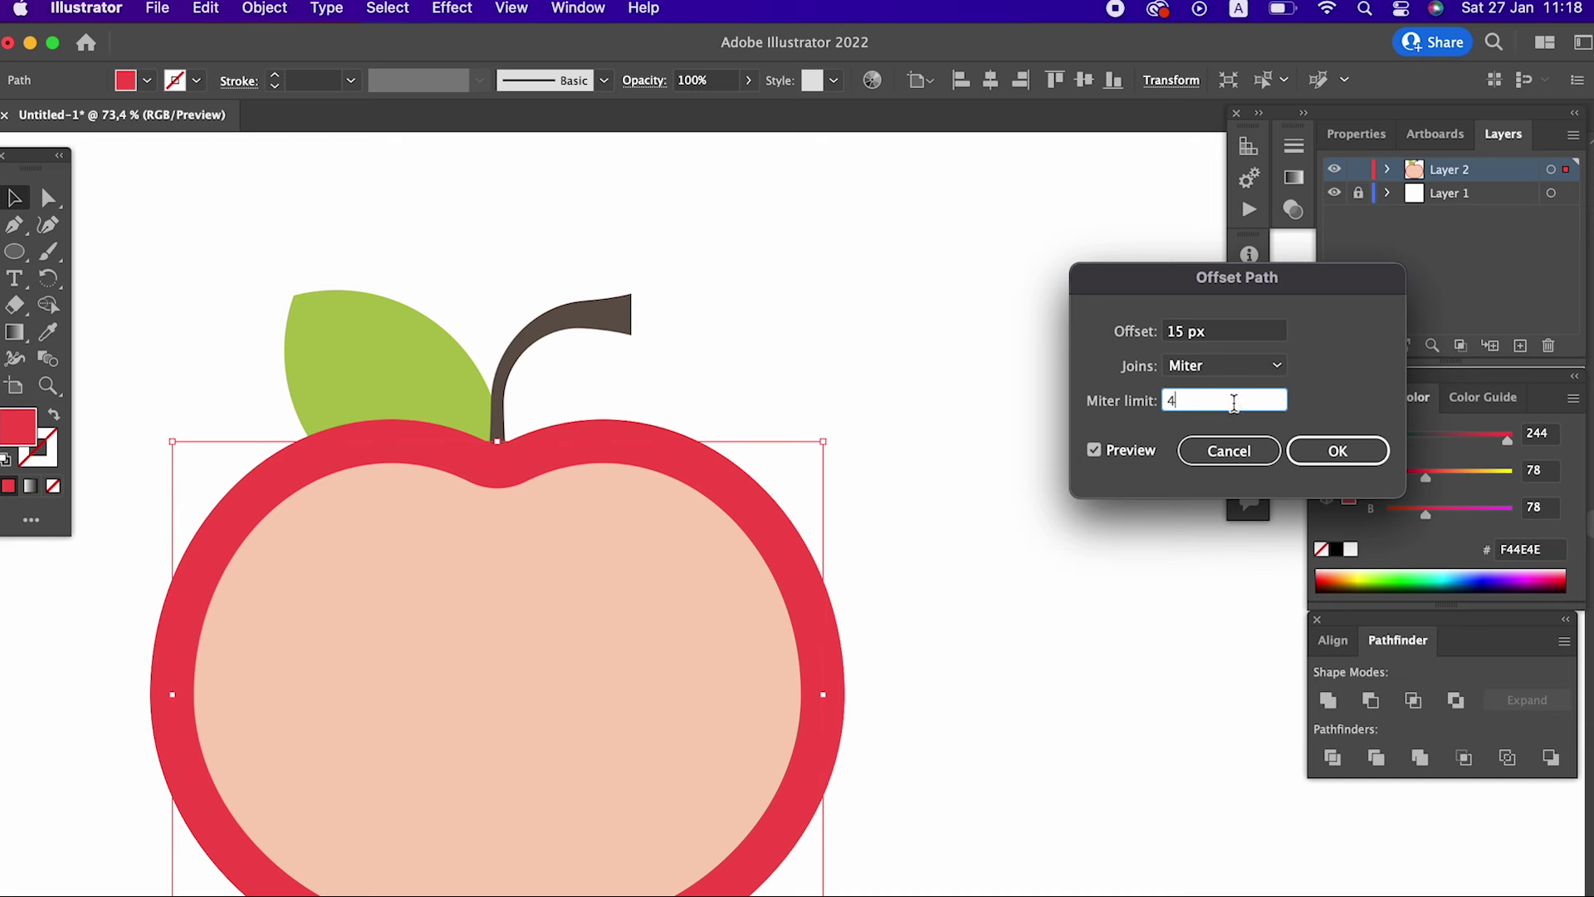
pyautogui.click(1311, 457)
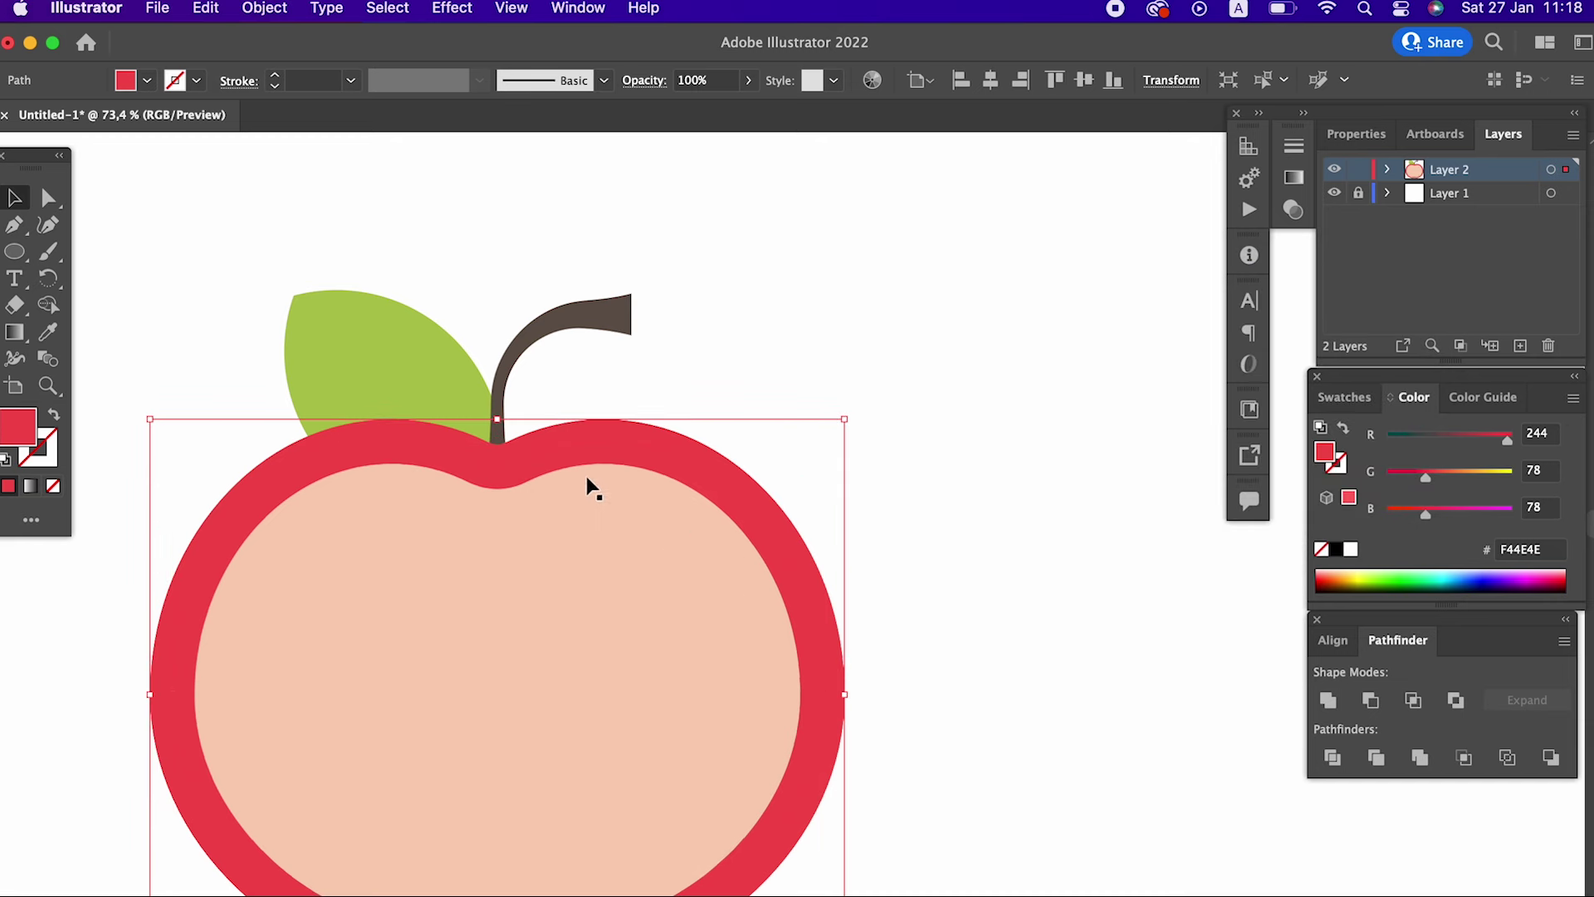
# - Fill the outer offset band with a darker olive green (#94A33A) sampled from the leaf
pyautogui.click(45, 337)
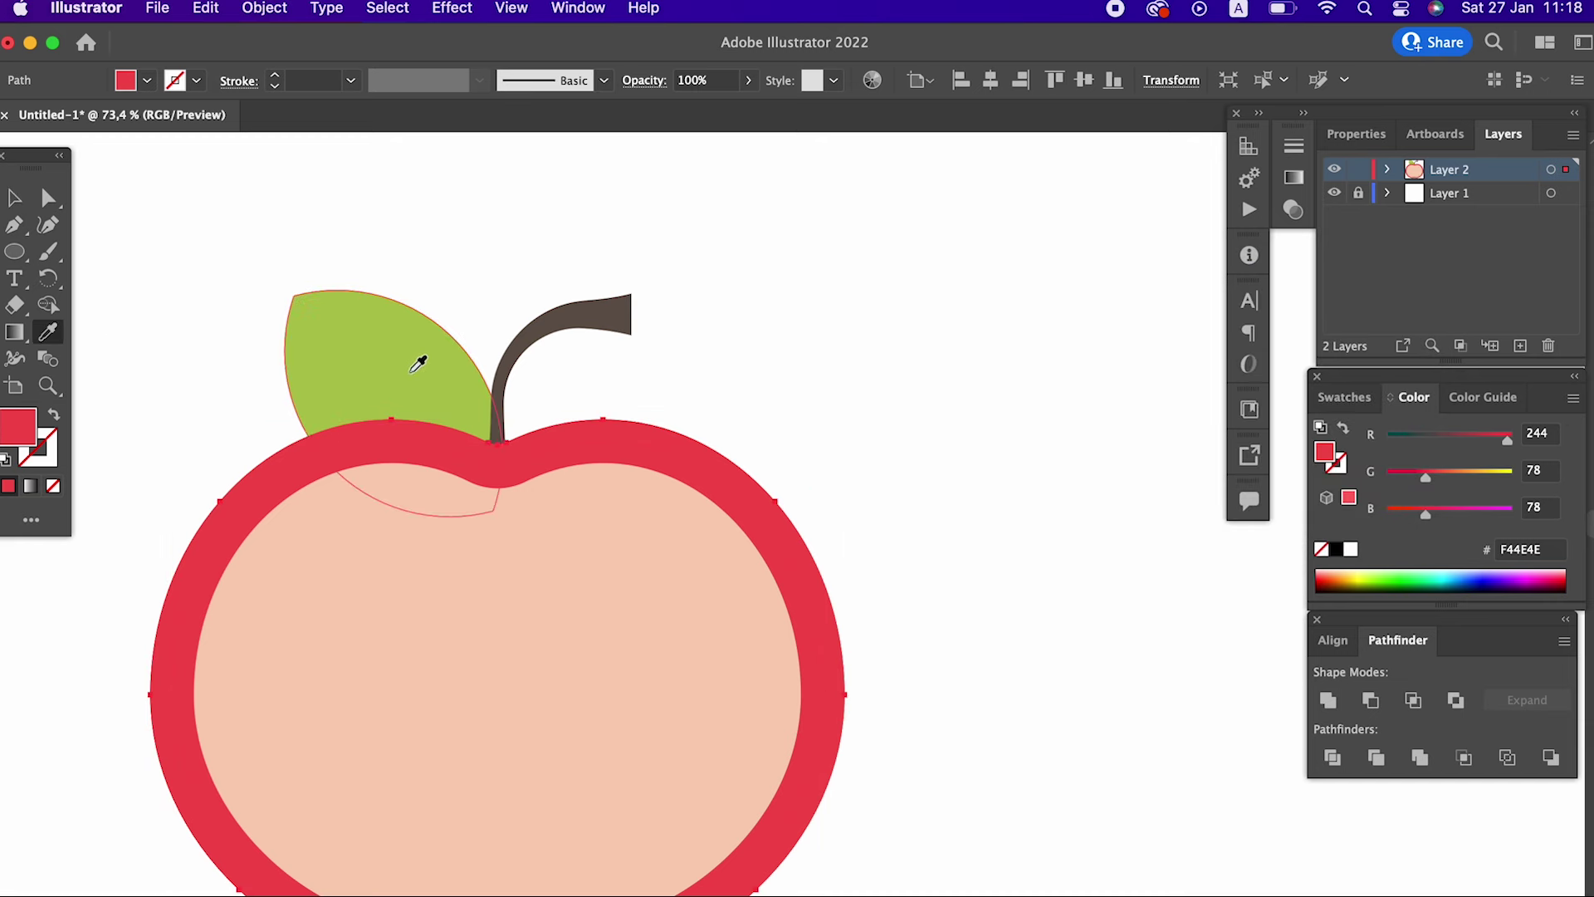
pyautogui.click(420, 356)
pyautogui.doubleClick(12, 433)
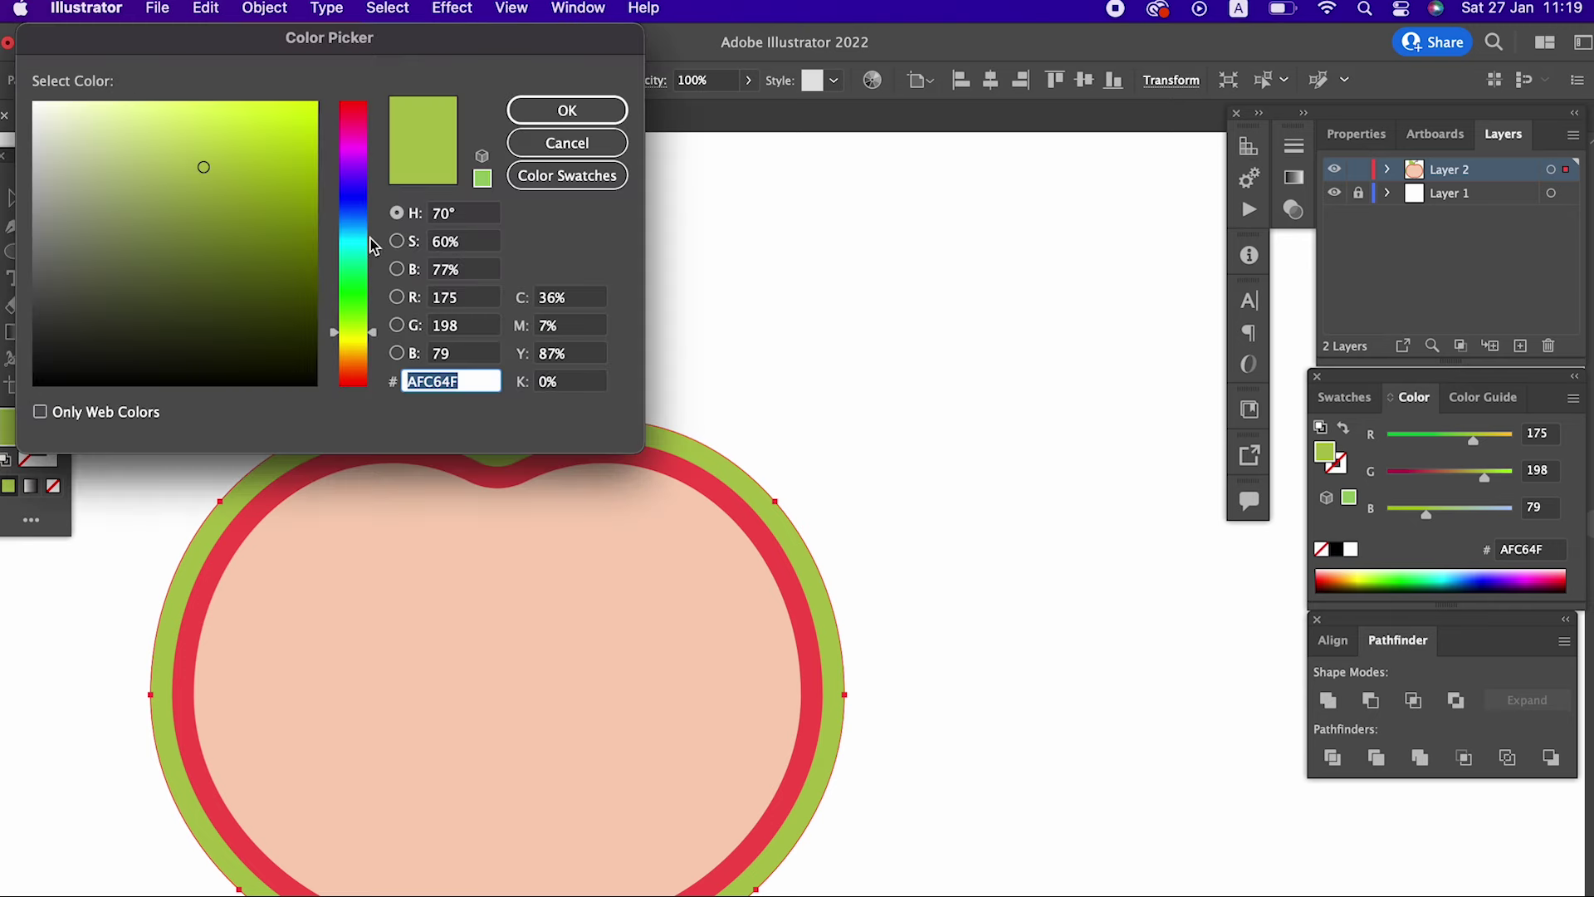
pyautogui.moveTo(223, 172); pyautogui.dragTo(216, 203)
pyautogui.click(614, 123)
pyautogui.scroll(1, 605, 470)
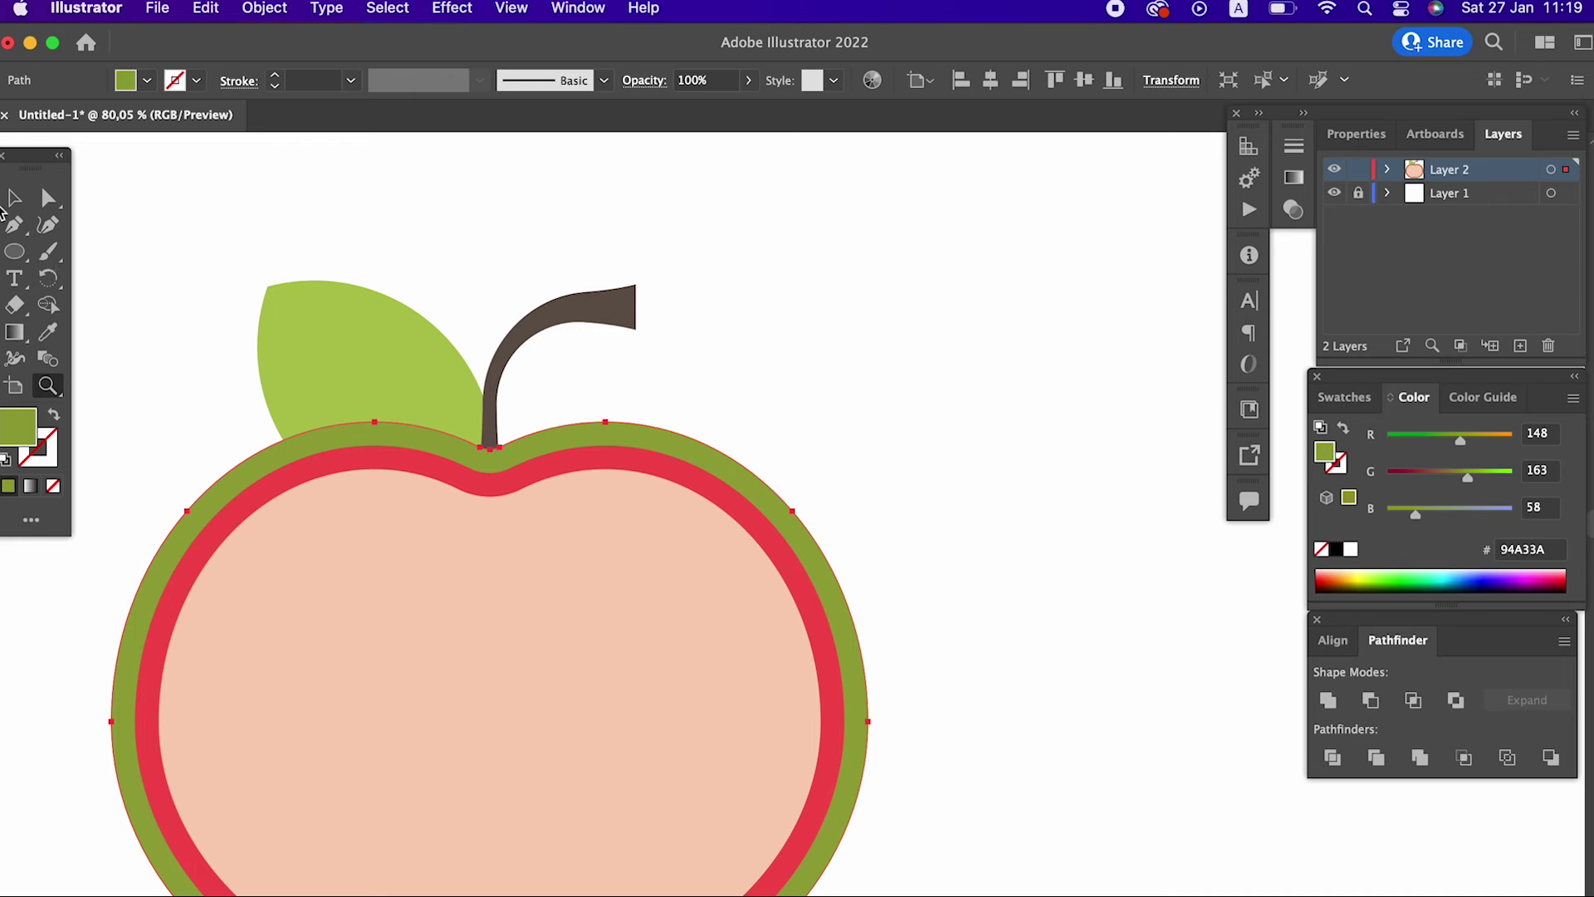
pyautogui.click(569, 316)
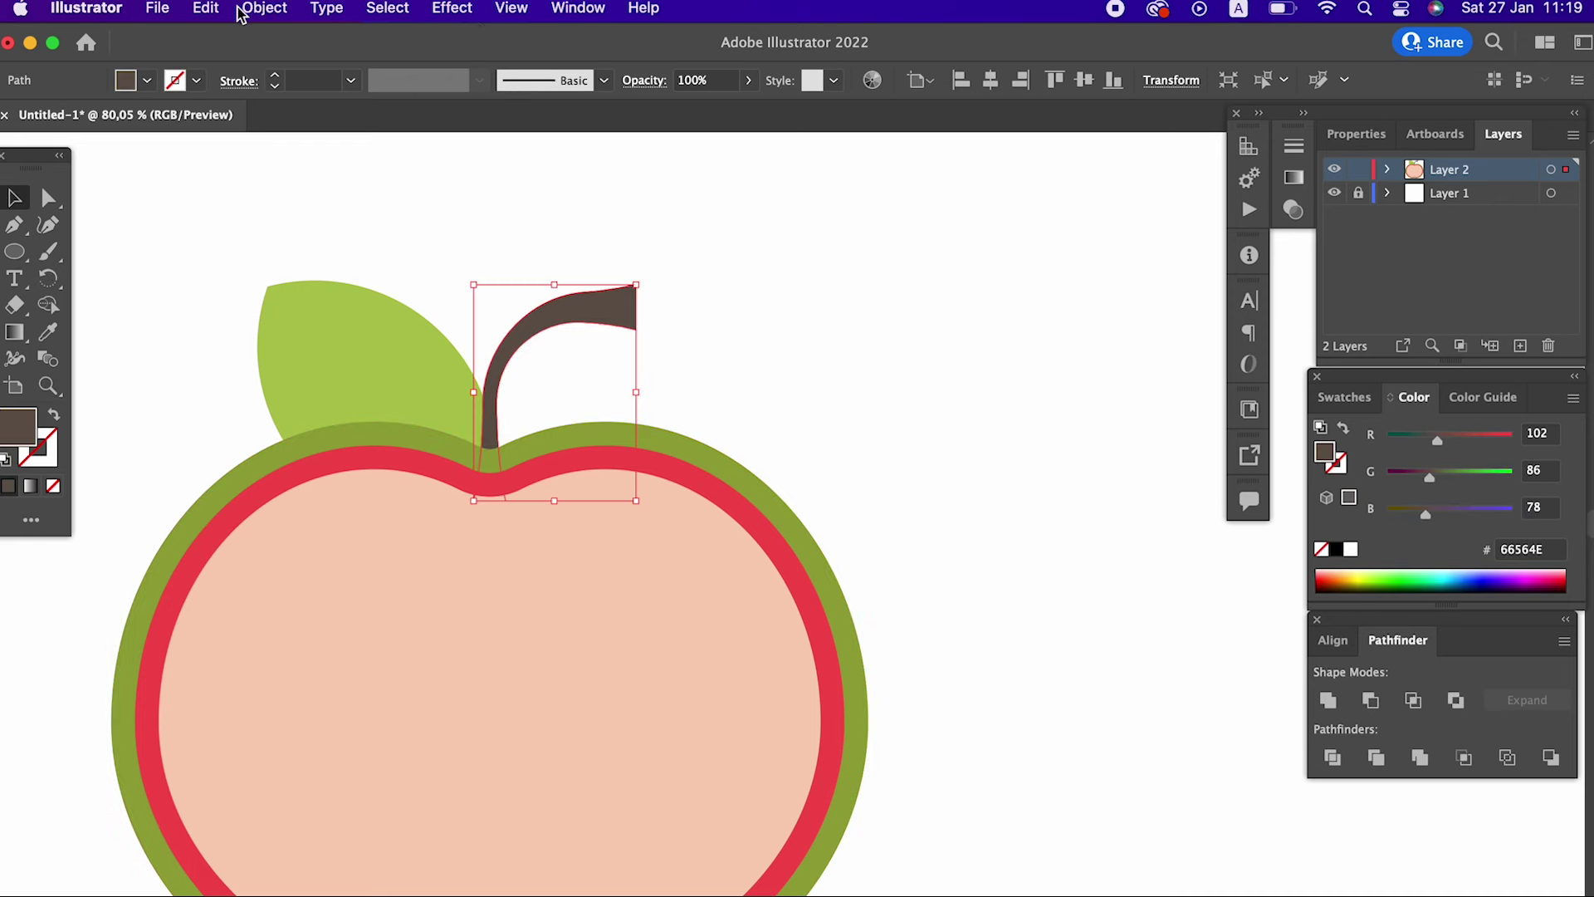
# - Offset the stem path 15 px and fill the copy with the olive apple-band green
pyautogui.click(239, 8)
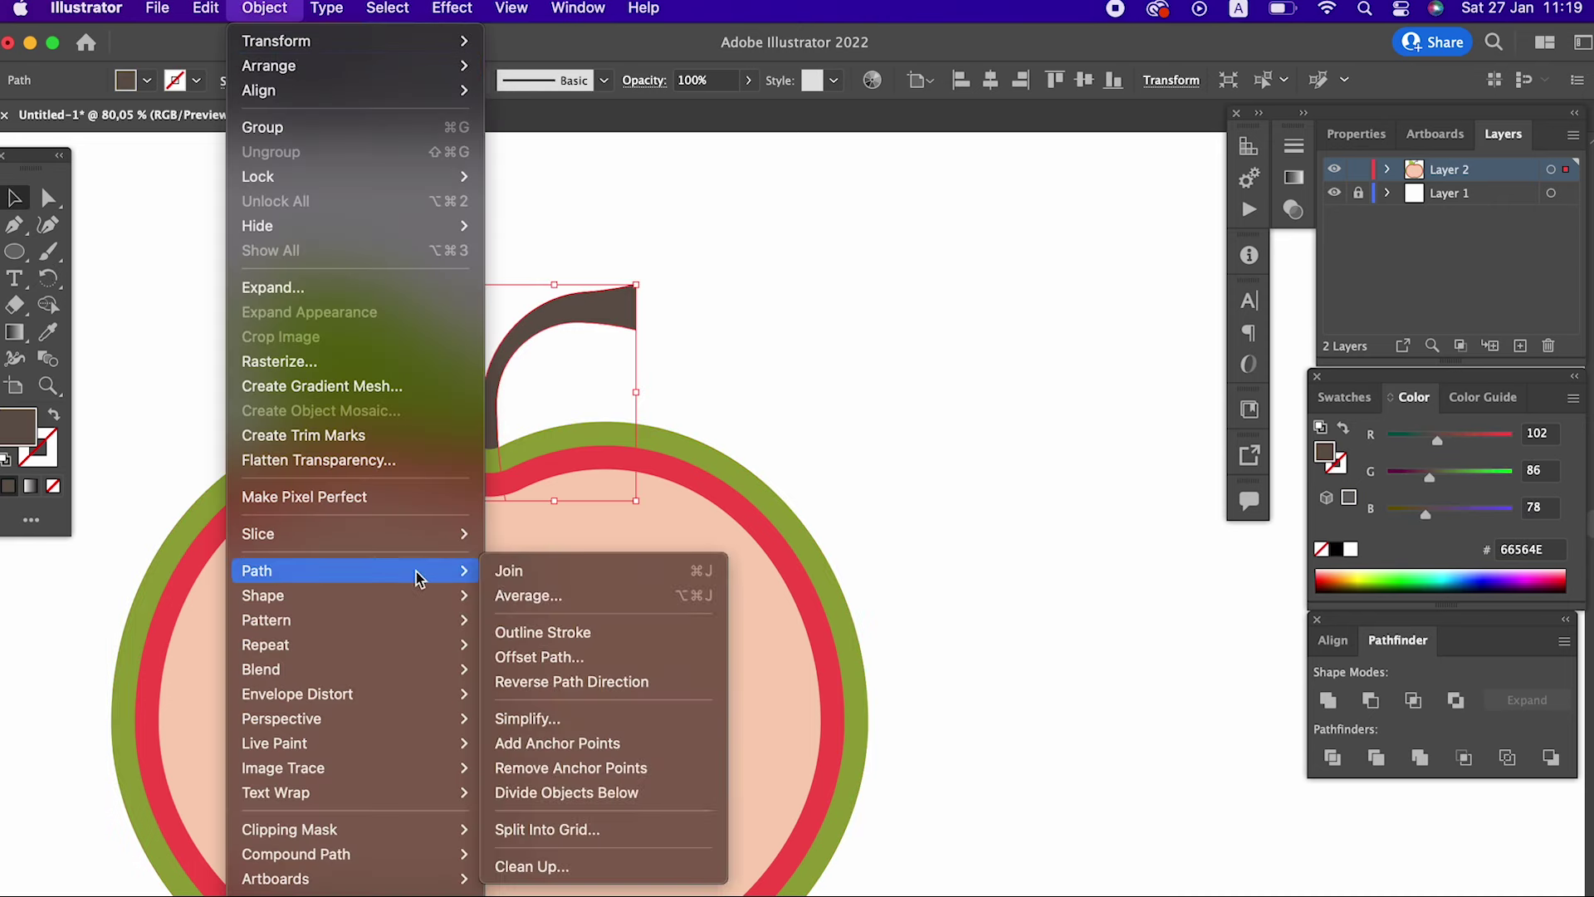
pyautogui.click(573, 657)
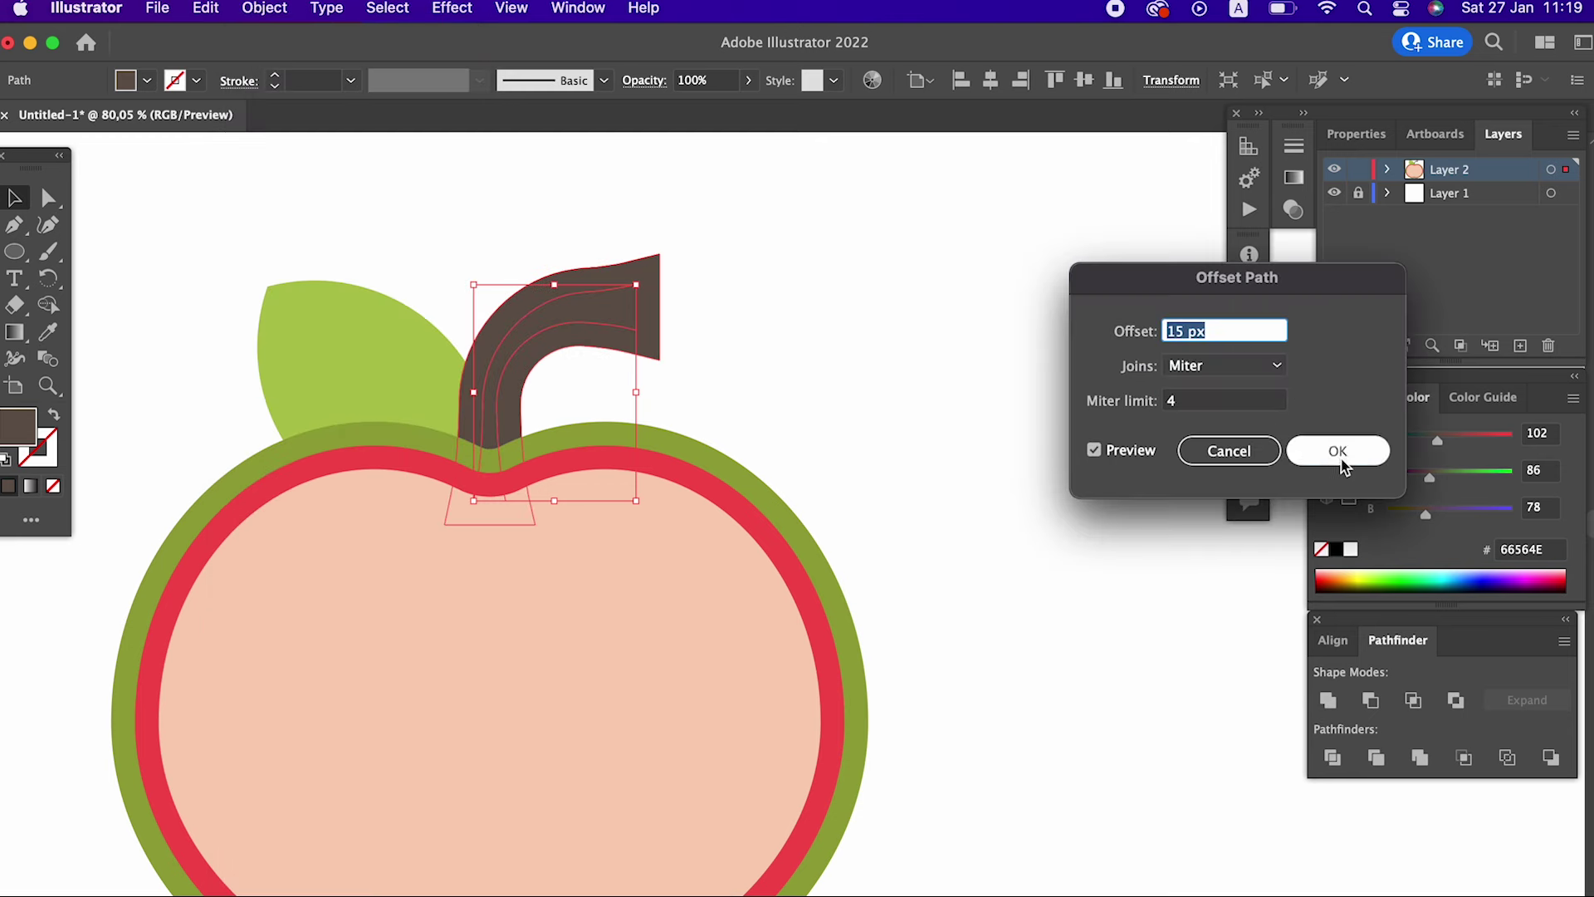
pyautogui.click(1328, 450)
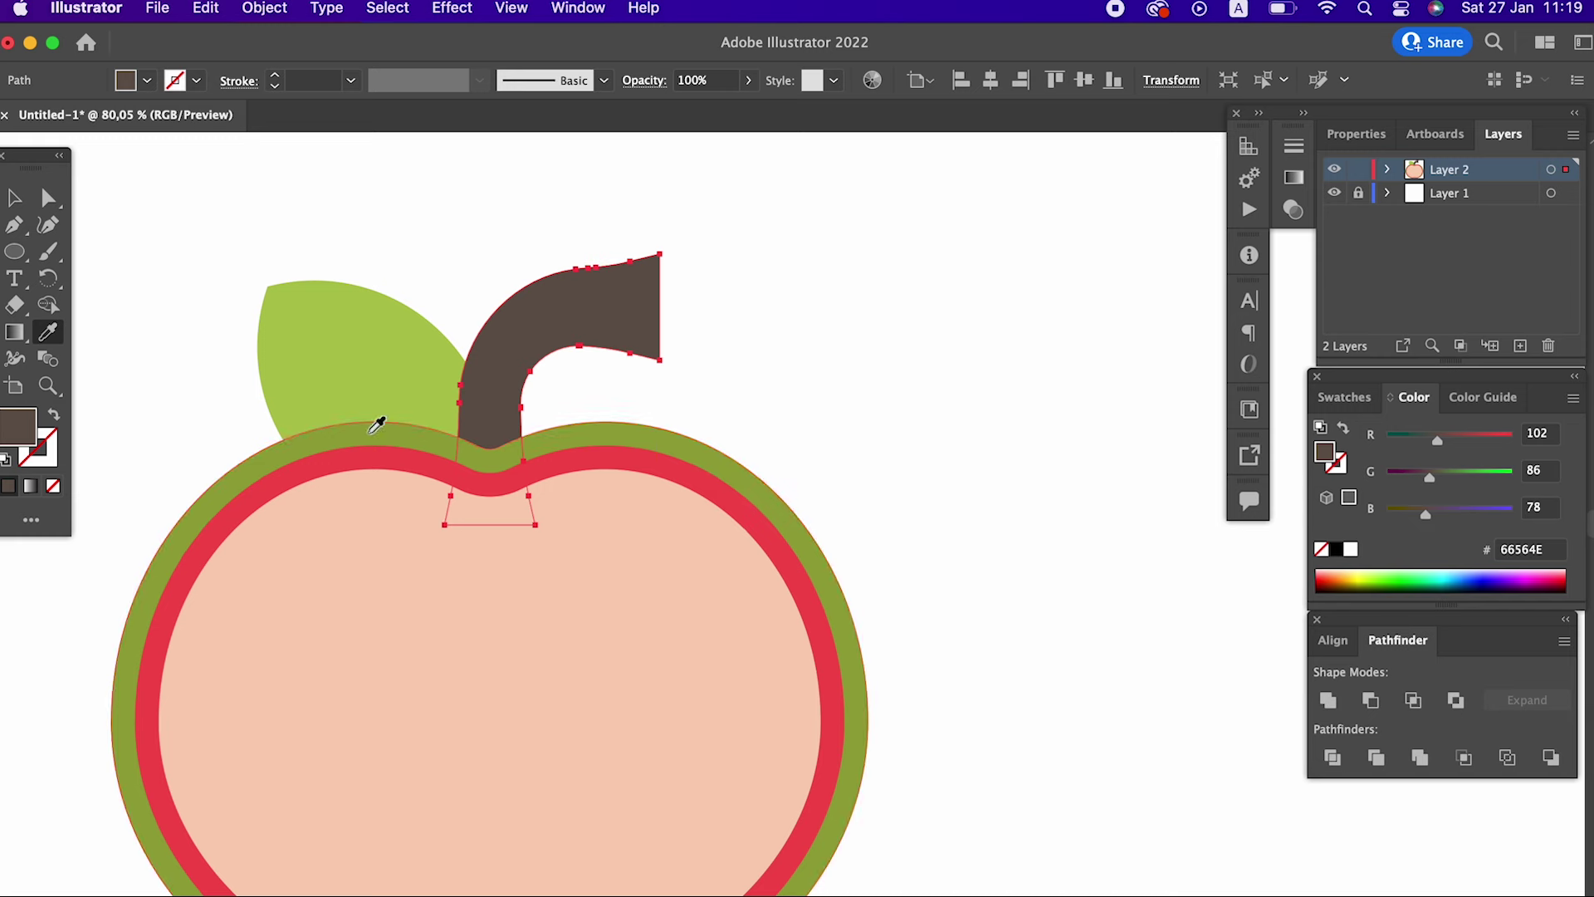
pyautogui.click(381, 420)
pyautogui.press('z')
pyautogui.moveTo(487, 397); pyautogui.dragTo(509, 480)
pyautogui.click(14, 194)
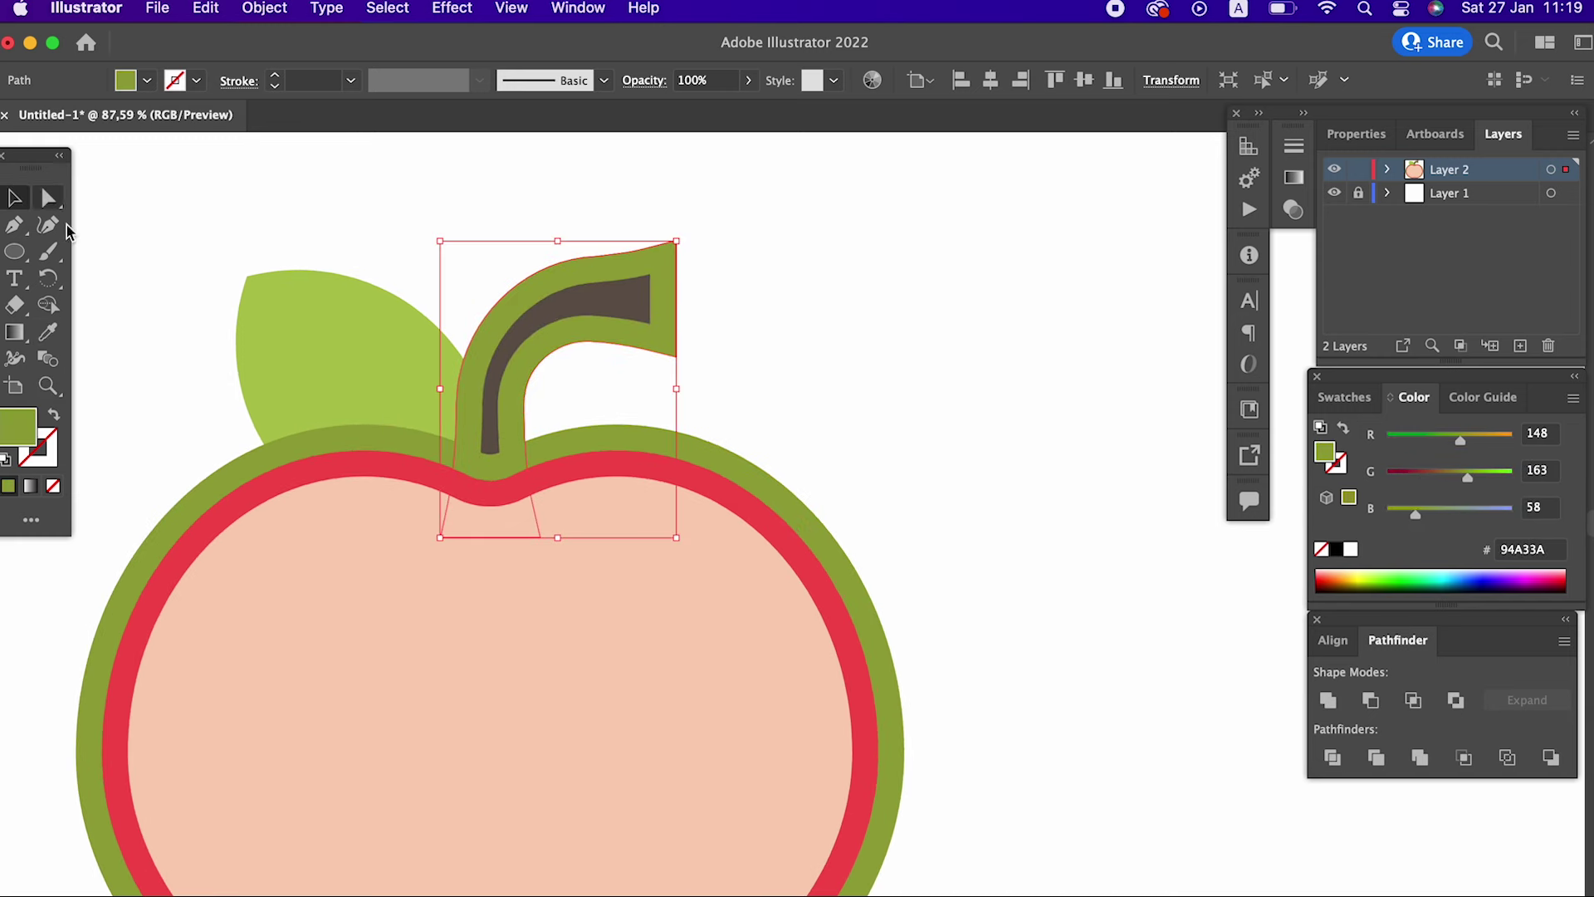
# - Divide the stem, leaf and apple shapes with Pathfinder and send the pieces to the back
pyautogui.keyDown('shift'); pyautogui.click(423, 443); pyautogui.keyUp('shift')
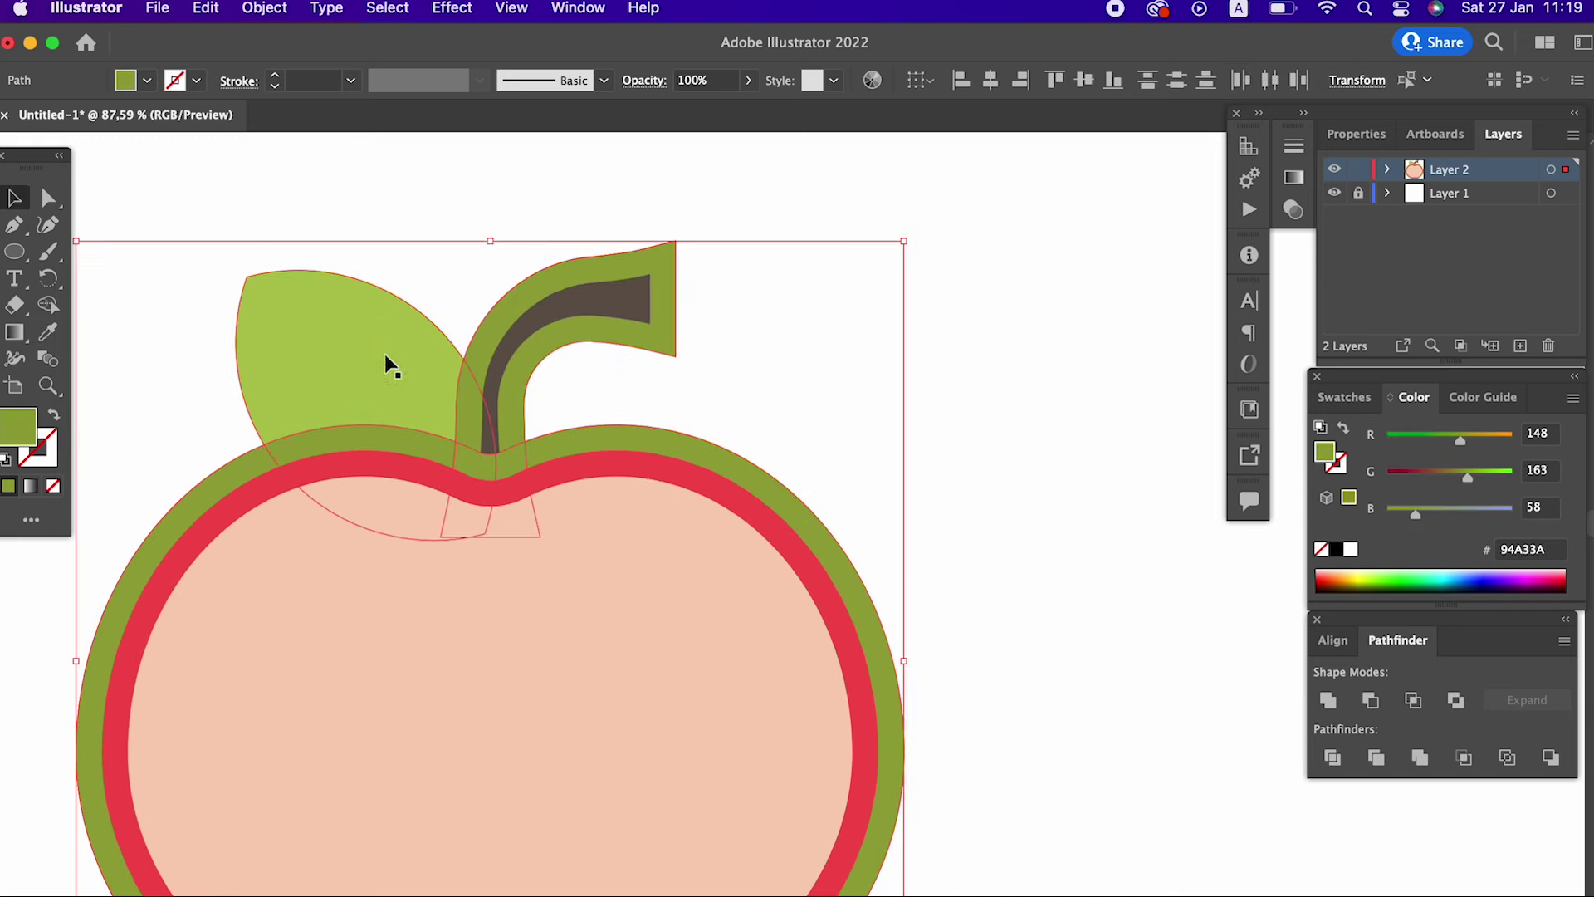
pyautogui.keyDown('shift'); pyautogui.click(413, 354); pyautogui.keyUp('shift')
pyautogui.click(1337, 768)
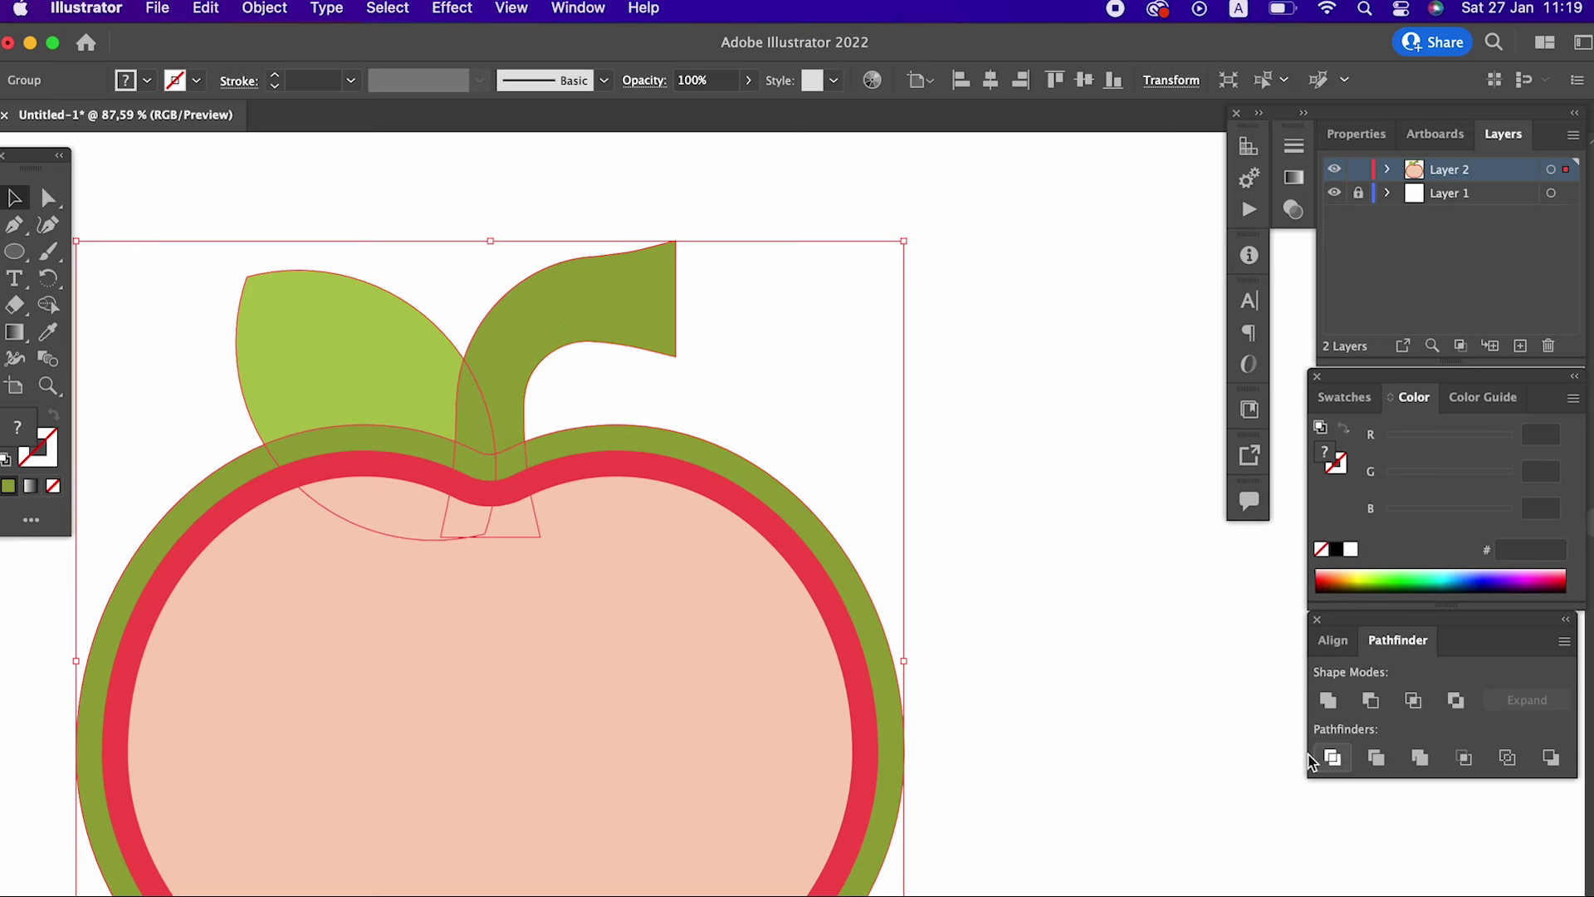
pyautogui.click(264, 8)
pyautogui.moveTo(269, 65)
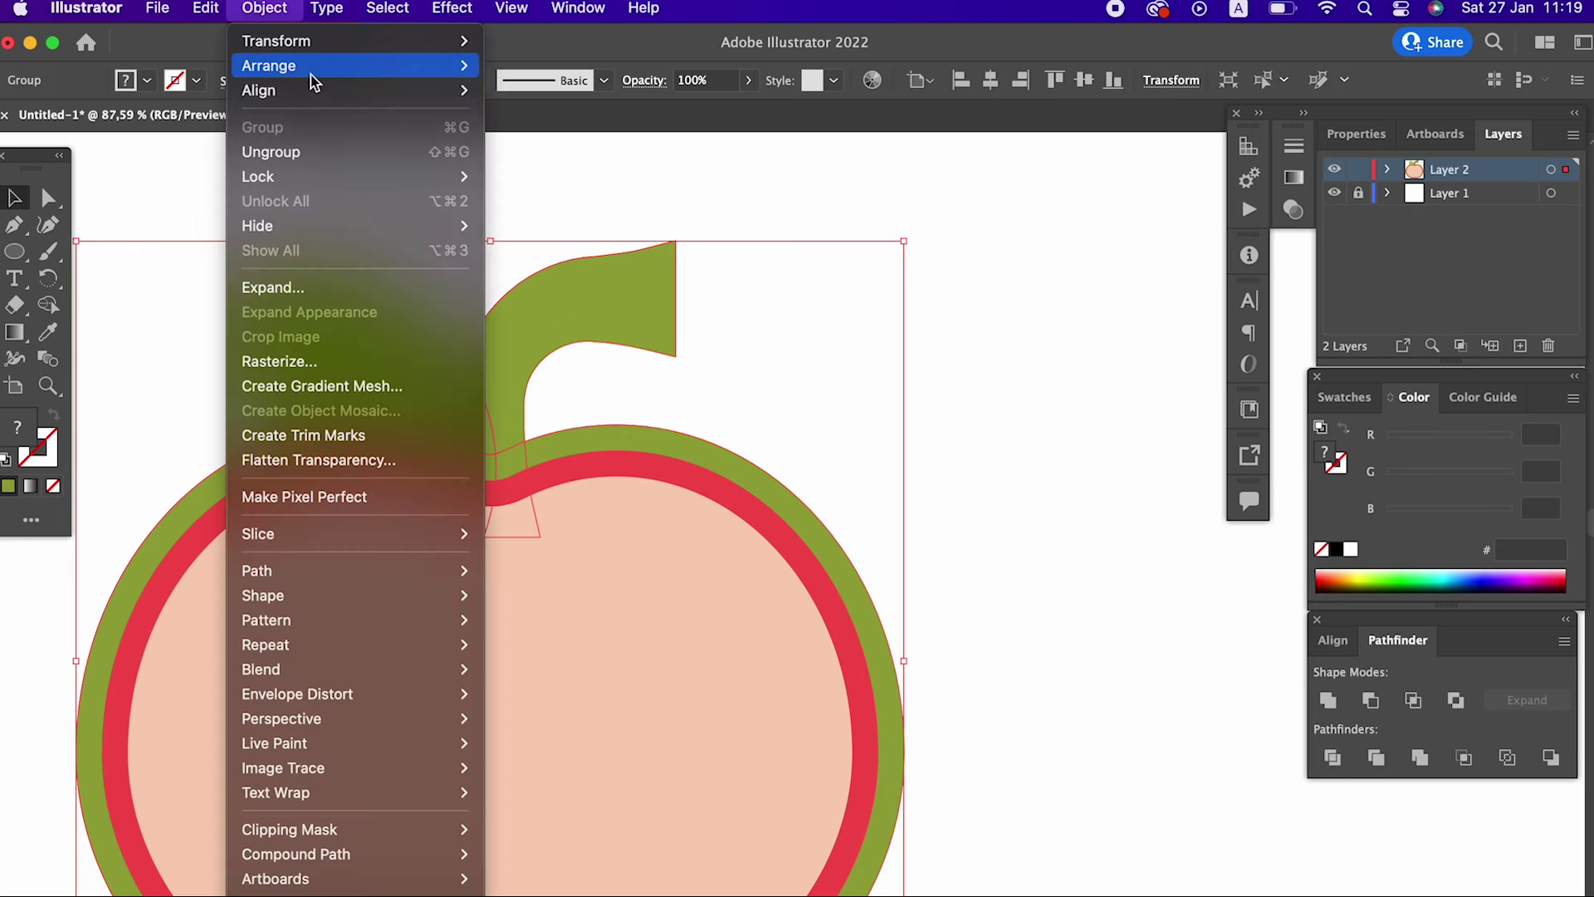
pyautogui.click(652, 136)
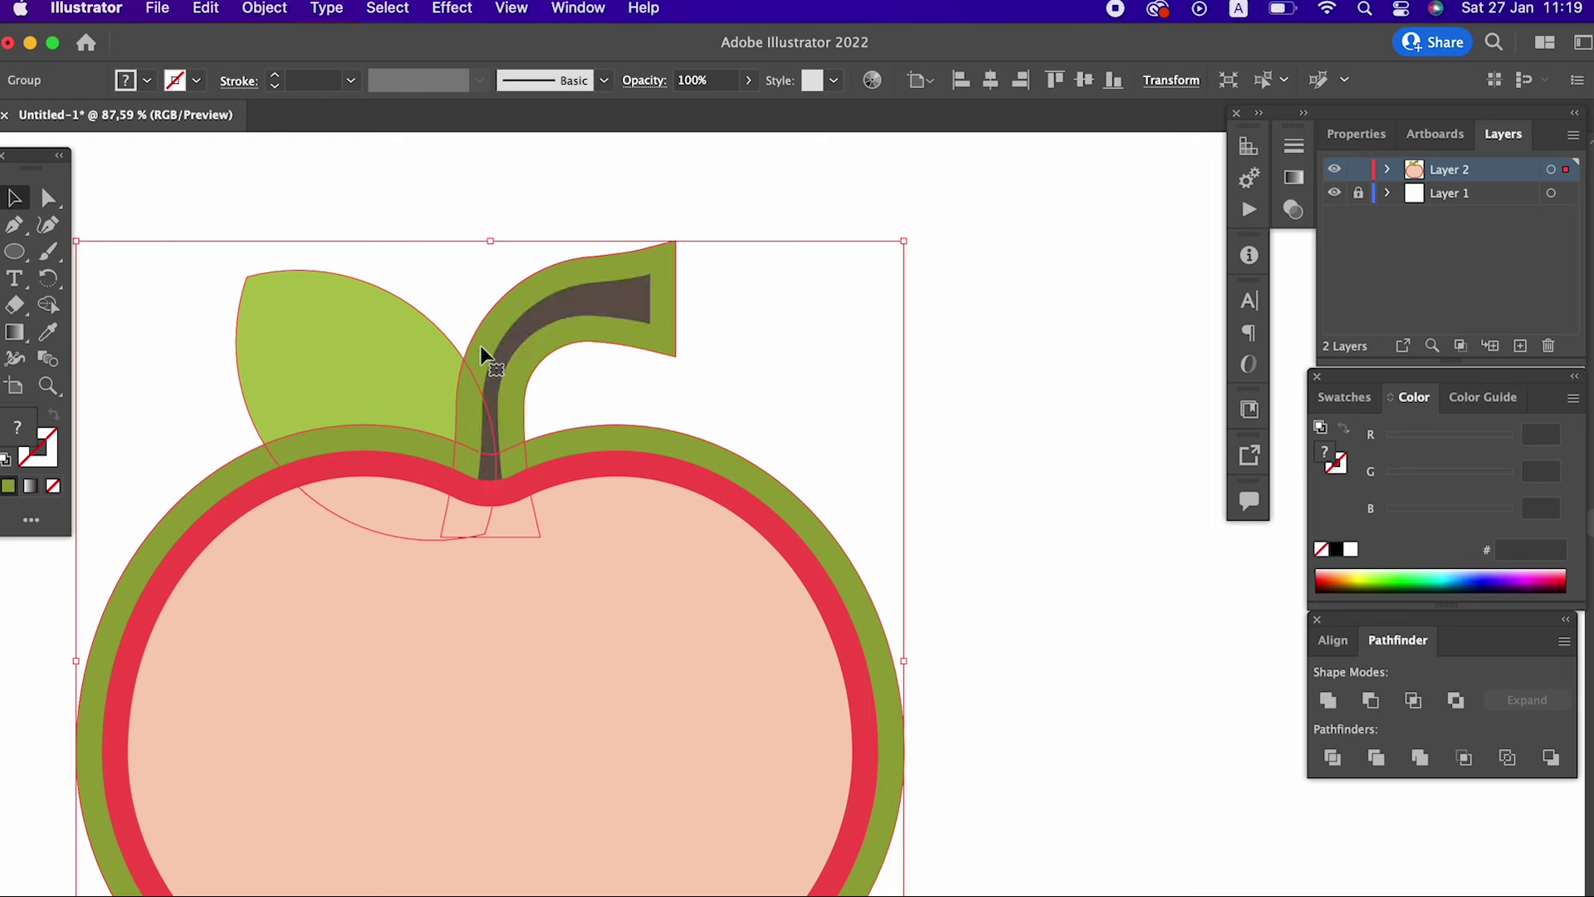
# - Delete the unwanted green stem piece and green apple copy from the divided group
pyautogui.doubleClick(481, 348)
pyautogui.click(481, 349)
pyautogui.press('Delete')
pyautogui.click(581, 556)
pyautogui.press('Delete')
pyautogui.doubleClick(759, 437)
# - Remove the small leftover green piece from the leaf group
pyautogui.press('z')
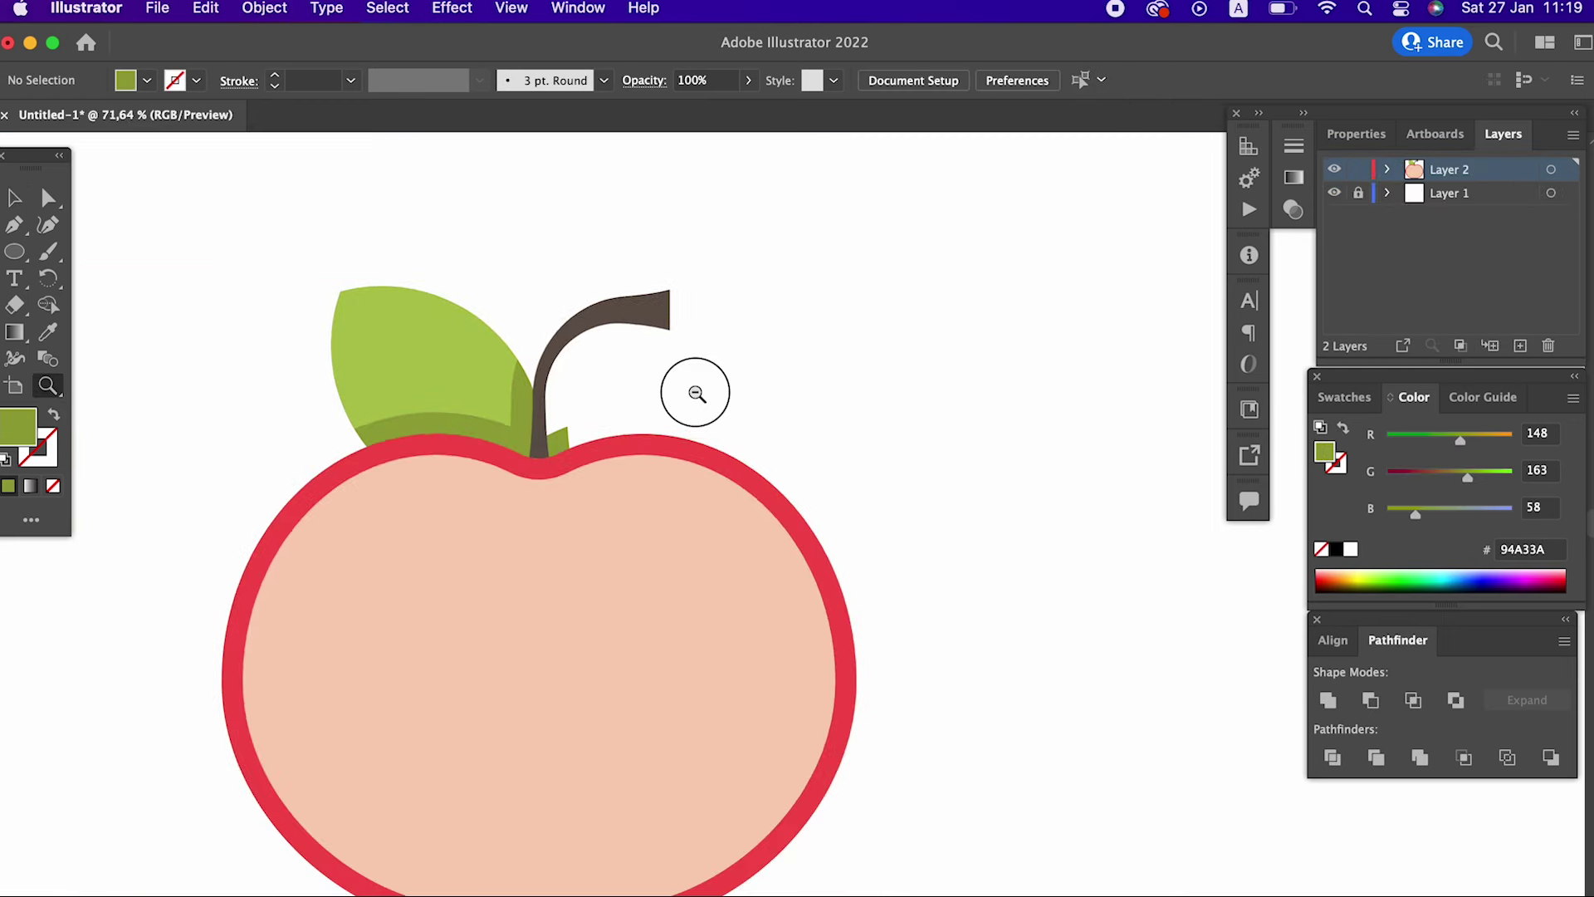
pyautogui.scroll(1, 694, 391)
pyautogui.click(15, 197)
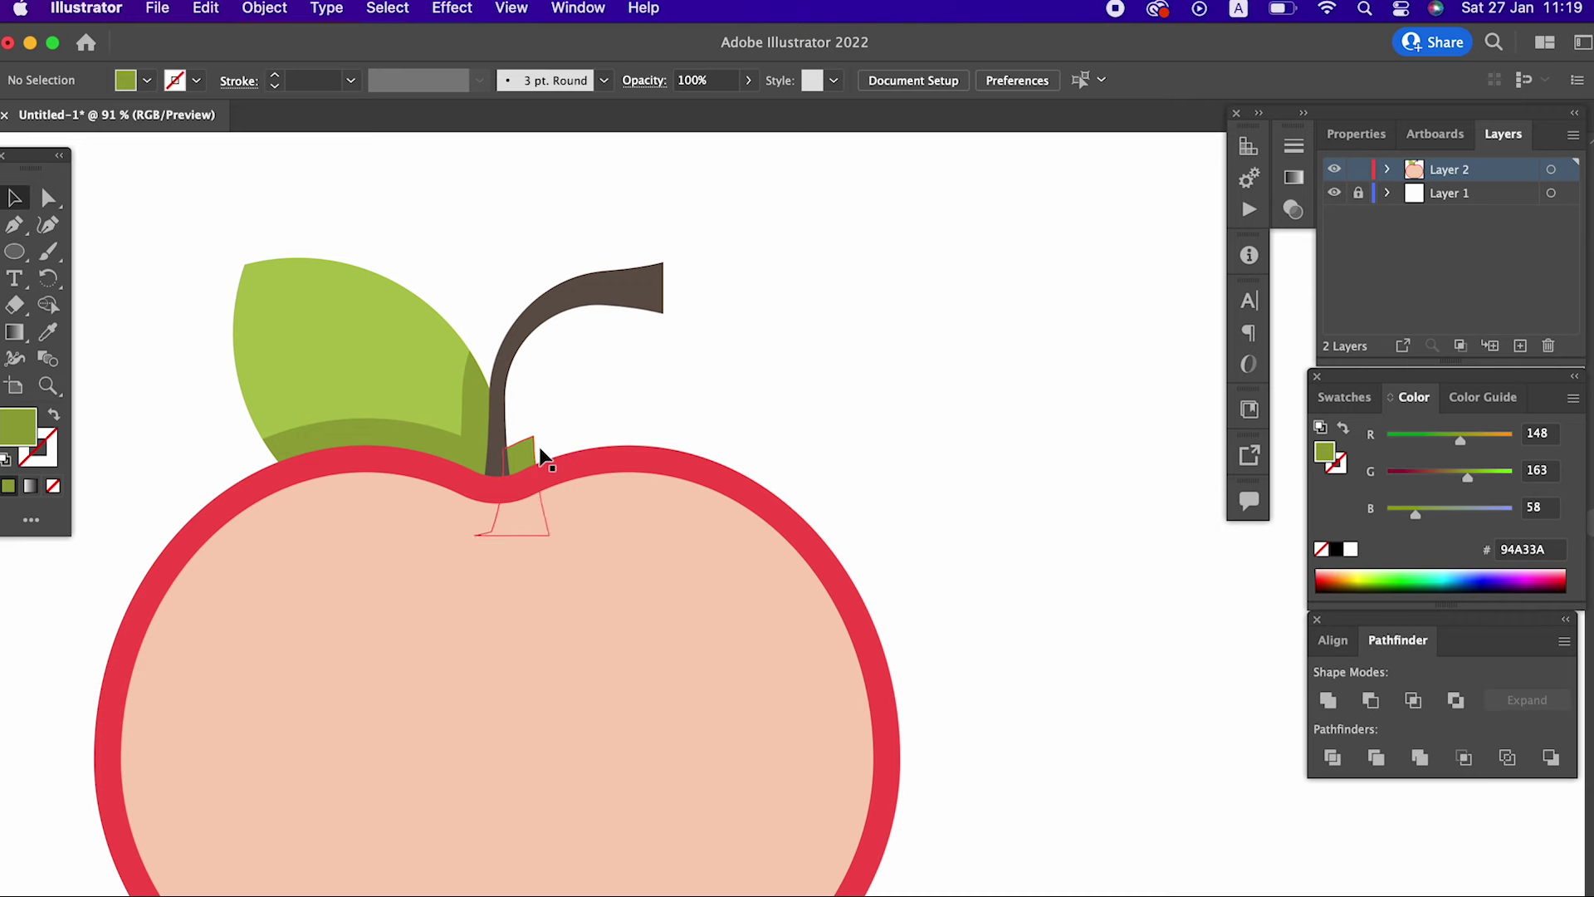
pyautogui.doubleClick(526, 448)
pyautogui.press('Delete')
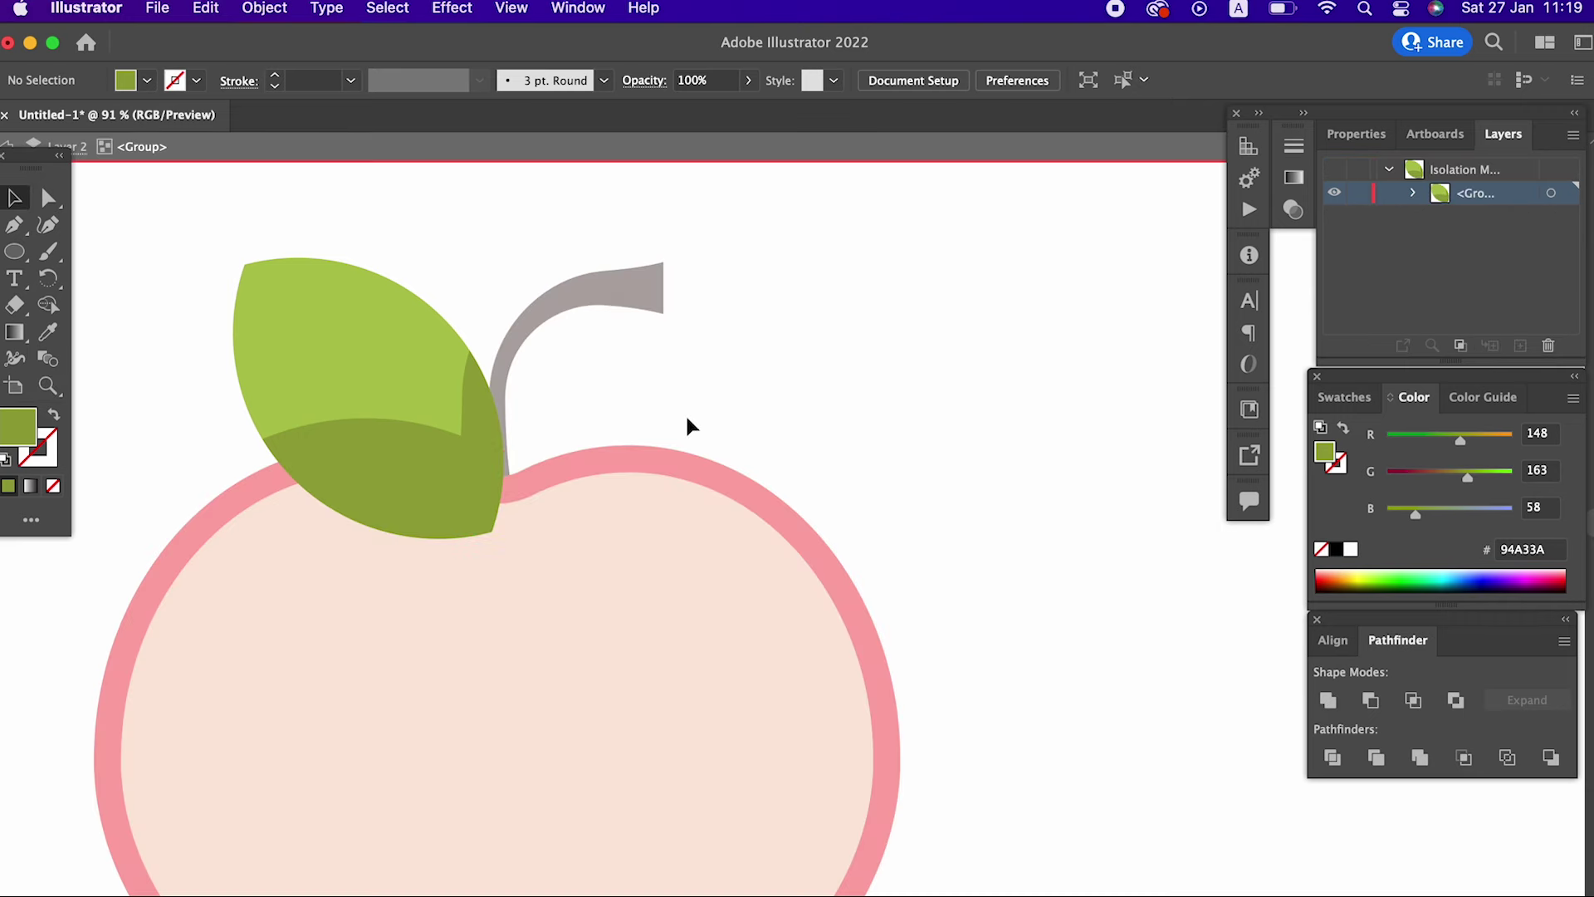
pyautogui.doubleClick(685, 412)
pyautogui.press('z')
pyautogui.scroll(-2, 630, 353)
pyautogui.scroll(-2, 539, 332)
pyautogui.scroll(5, 505, 323)
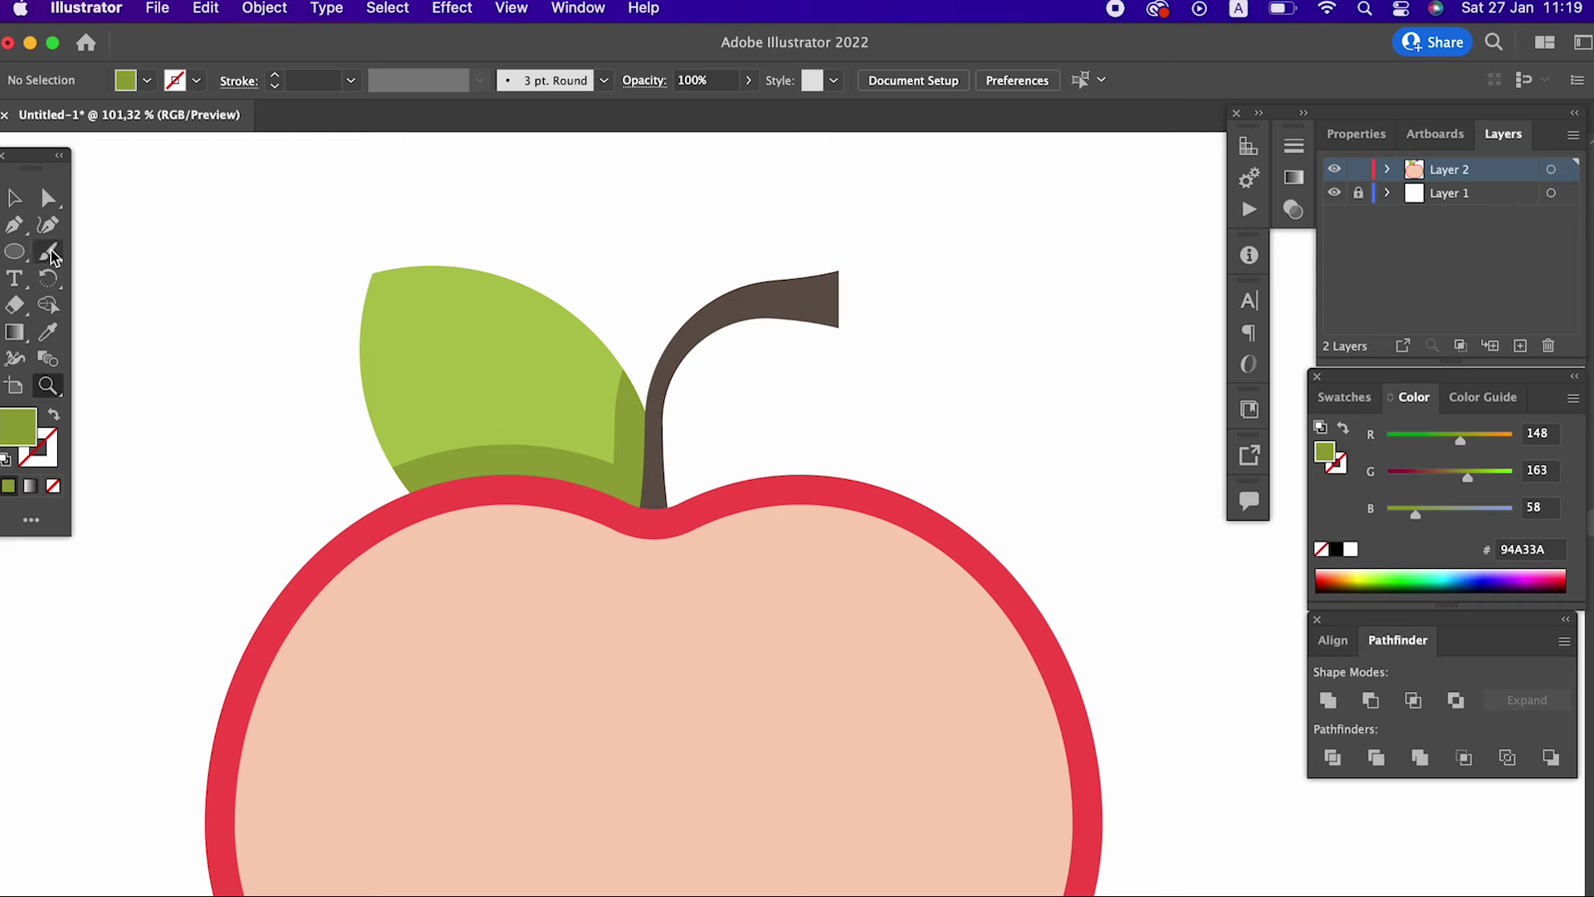
# - Draw a green leaf vein with the Pen tool and give it an 18 pt stroke
pyautogui.click(491, 366)
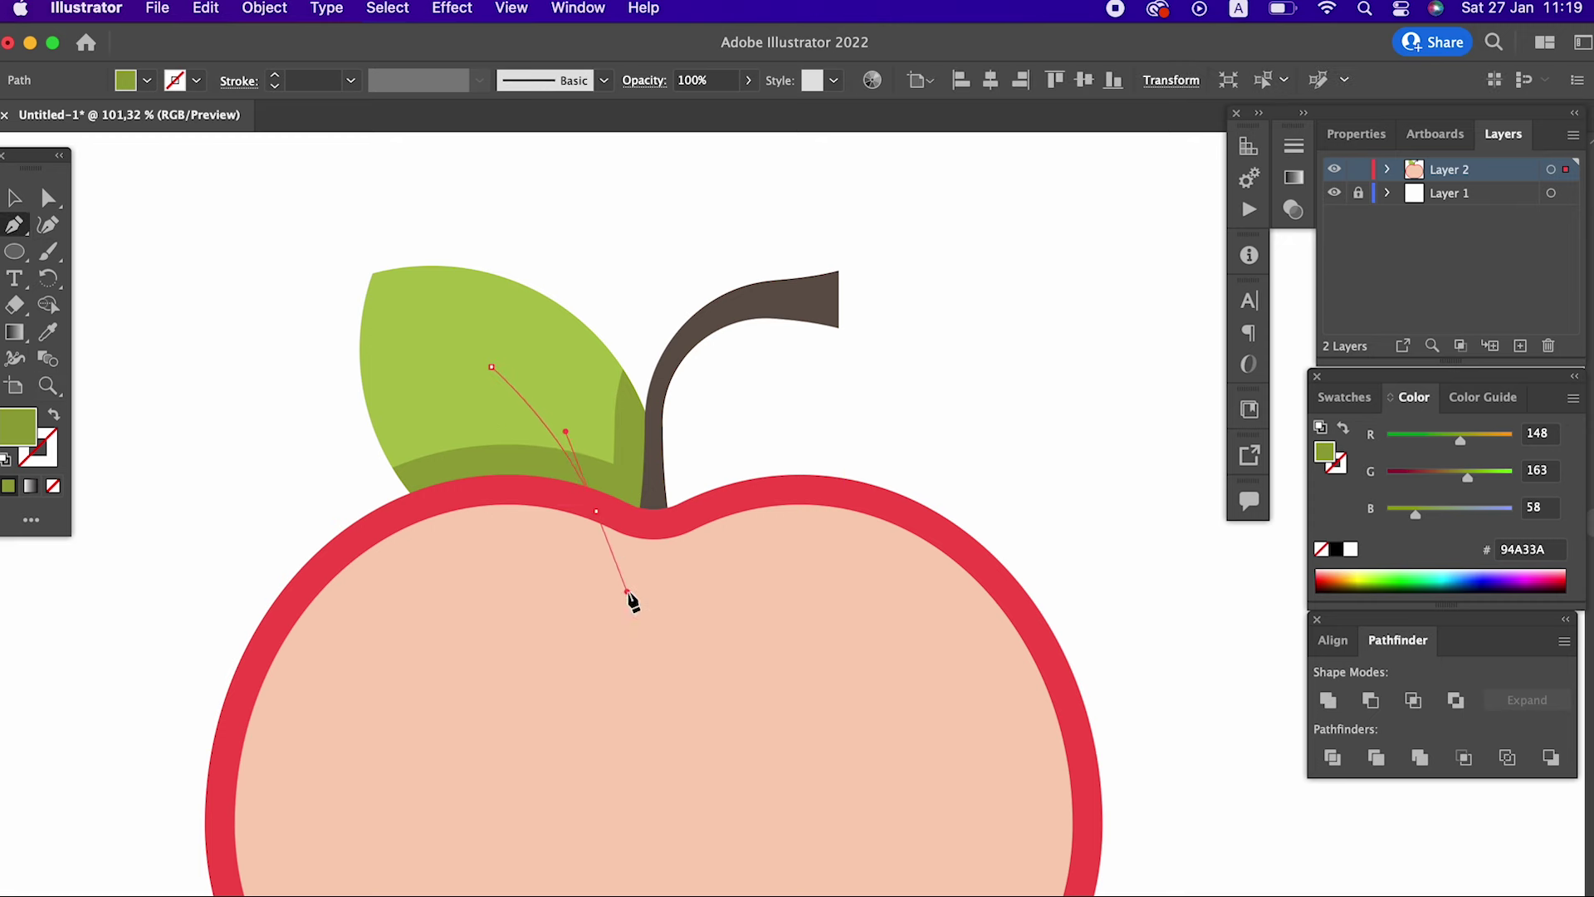
pyautogui.moveTo(624, 589); pyautogui.dragTo(627, 591)
pyautogui.click(53, 416)
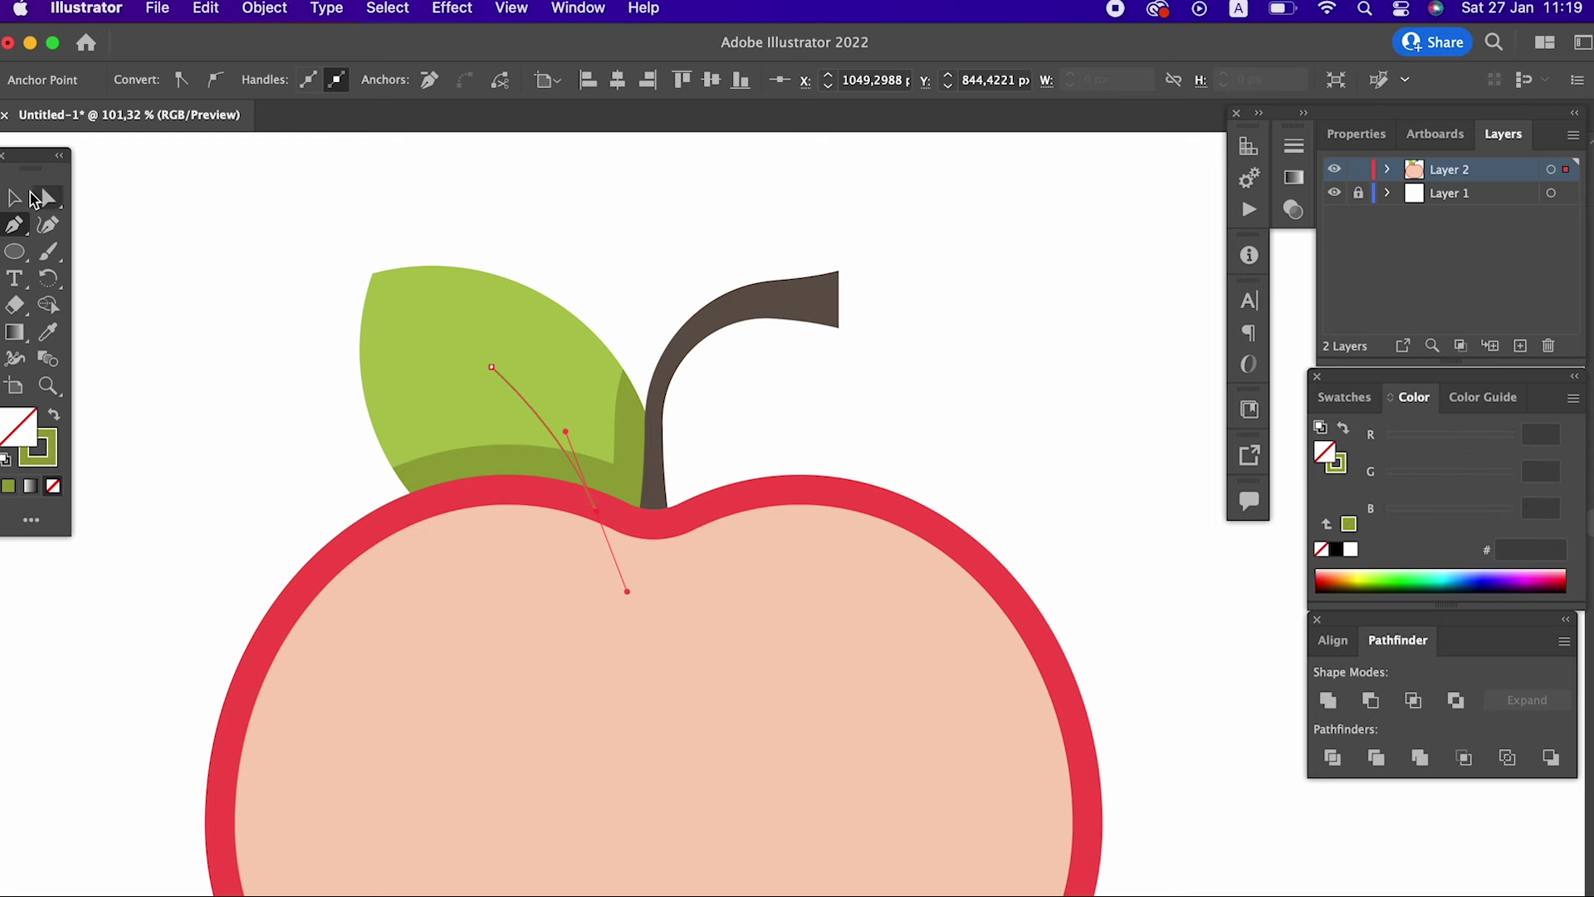
pyautogui.click(9, 199)
pyautogui.click(542, 409)
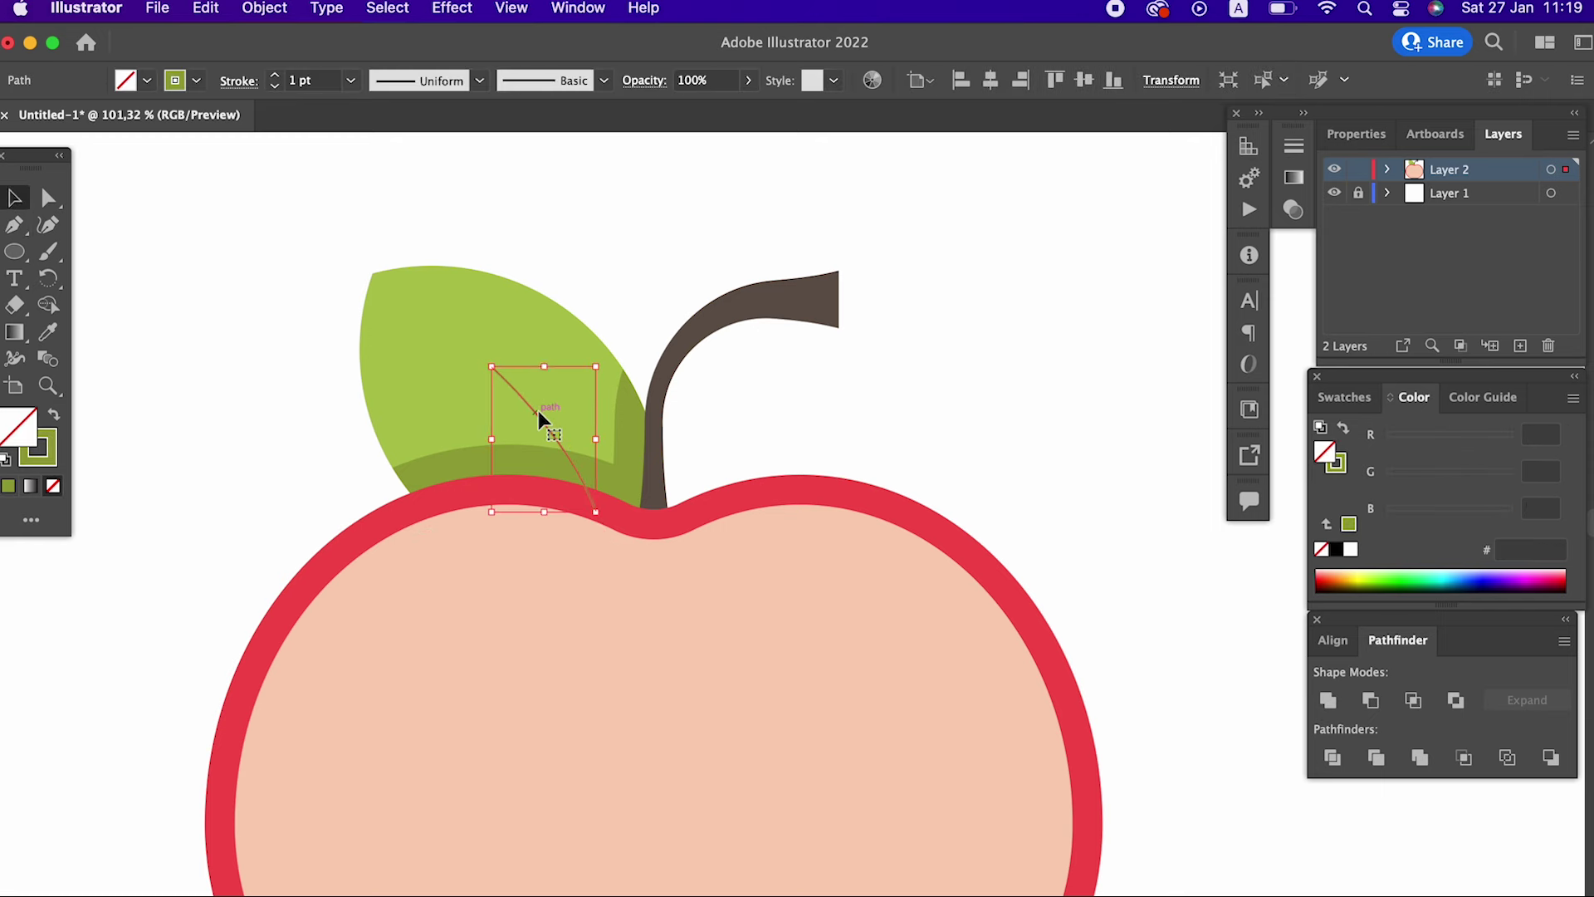
pyautogui.click(270, 75)
# - Taper the vein to a point at its top with the Width tool
pyautogui.press('z')
pyautogui.moveTo(563, 602); pyautogui.dragTo(352, 376)
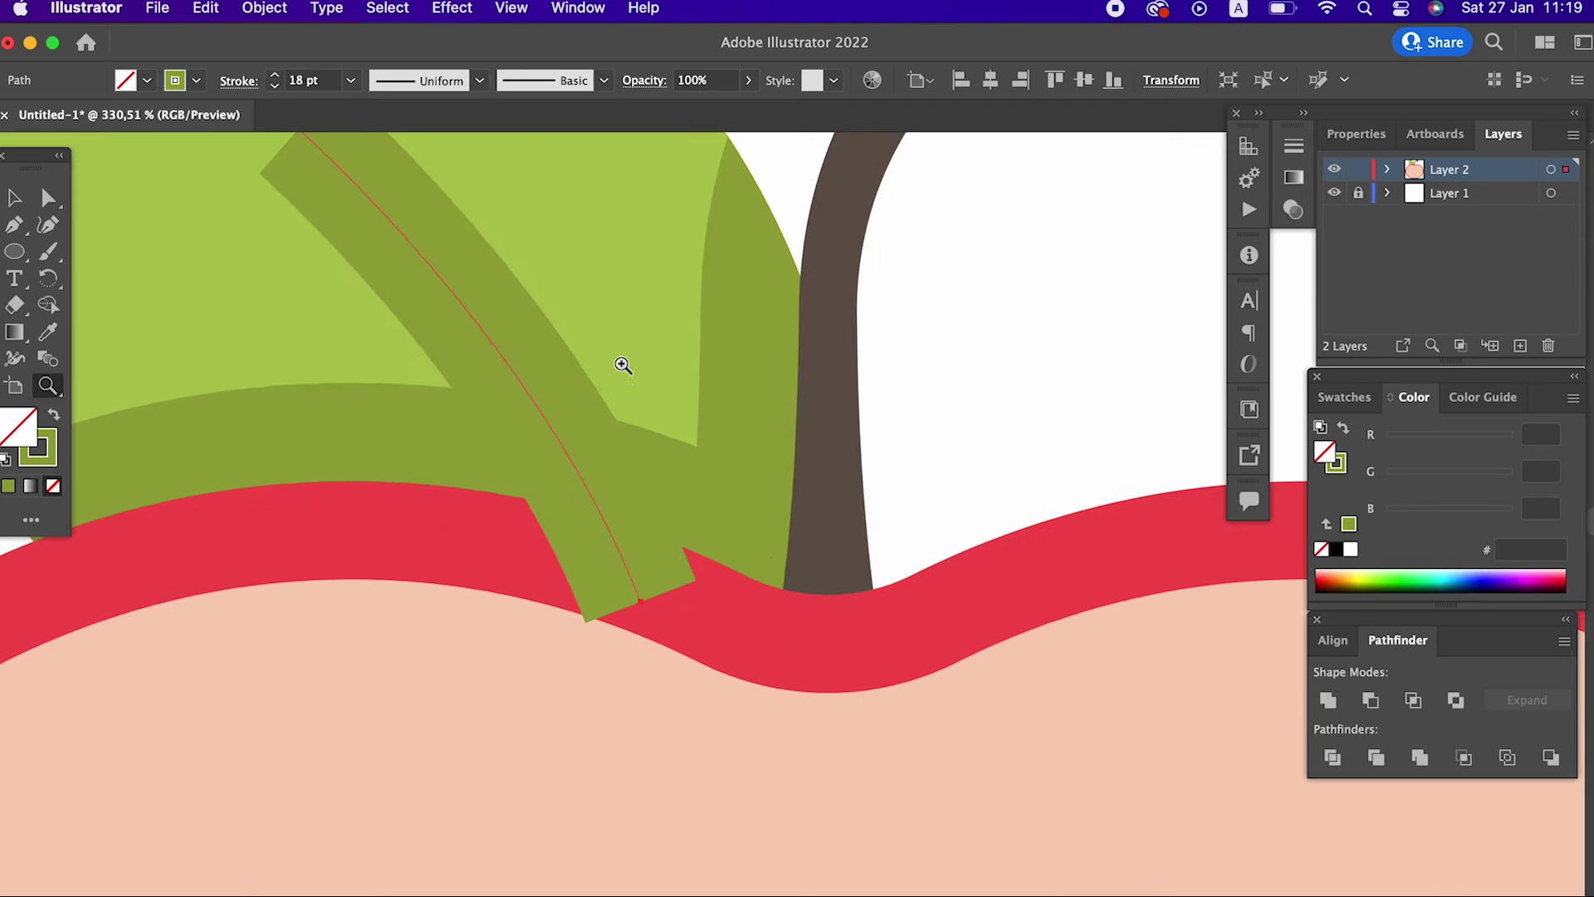
pyautogui.moveTo(371, 322); pyautogui.dragTo(375, 548)
pyautogui.click(25, 357)
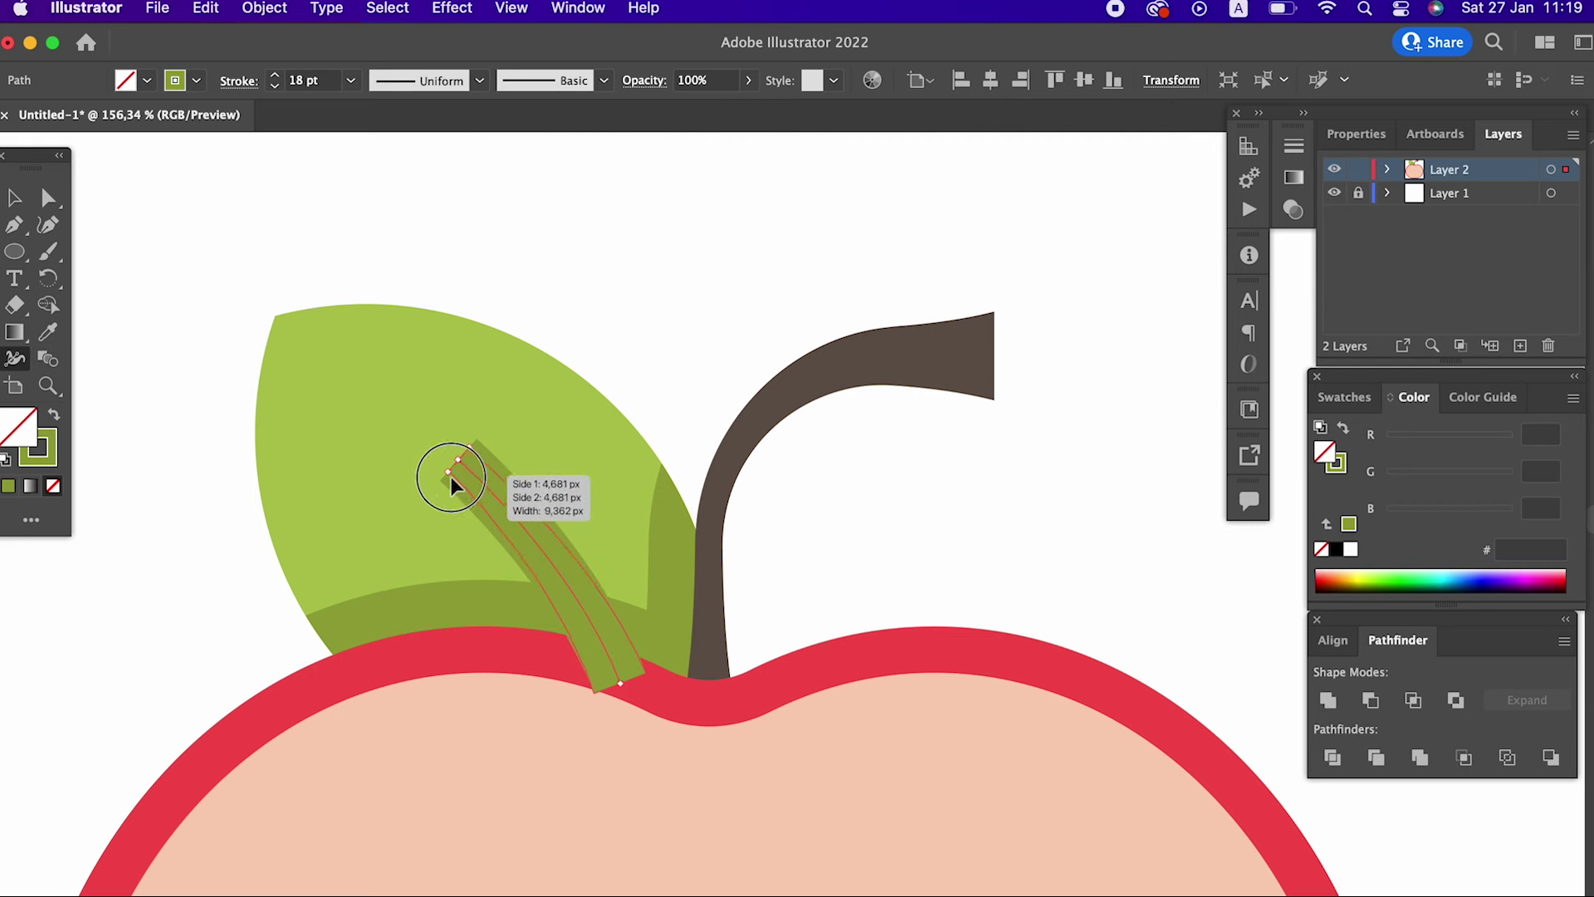
pyautogui.press('z')
pyautogui.keyDown('alt'); pyautogui.click(432, 454); pyautogui.keyUp('alt')
pyautogui.moveTo(452, 485); pyautogui.dragTo(228, 477)
# - Select the leaf, vein and stem together to restack them
pyautogui.click(11, 203)
pyautogui.moveTo(266, 295); pyautogui.dragTo(508, 490)
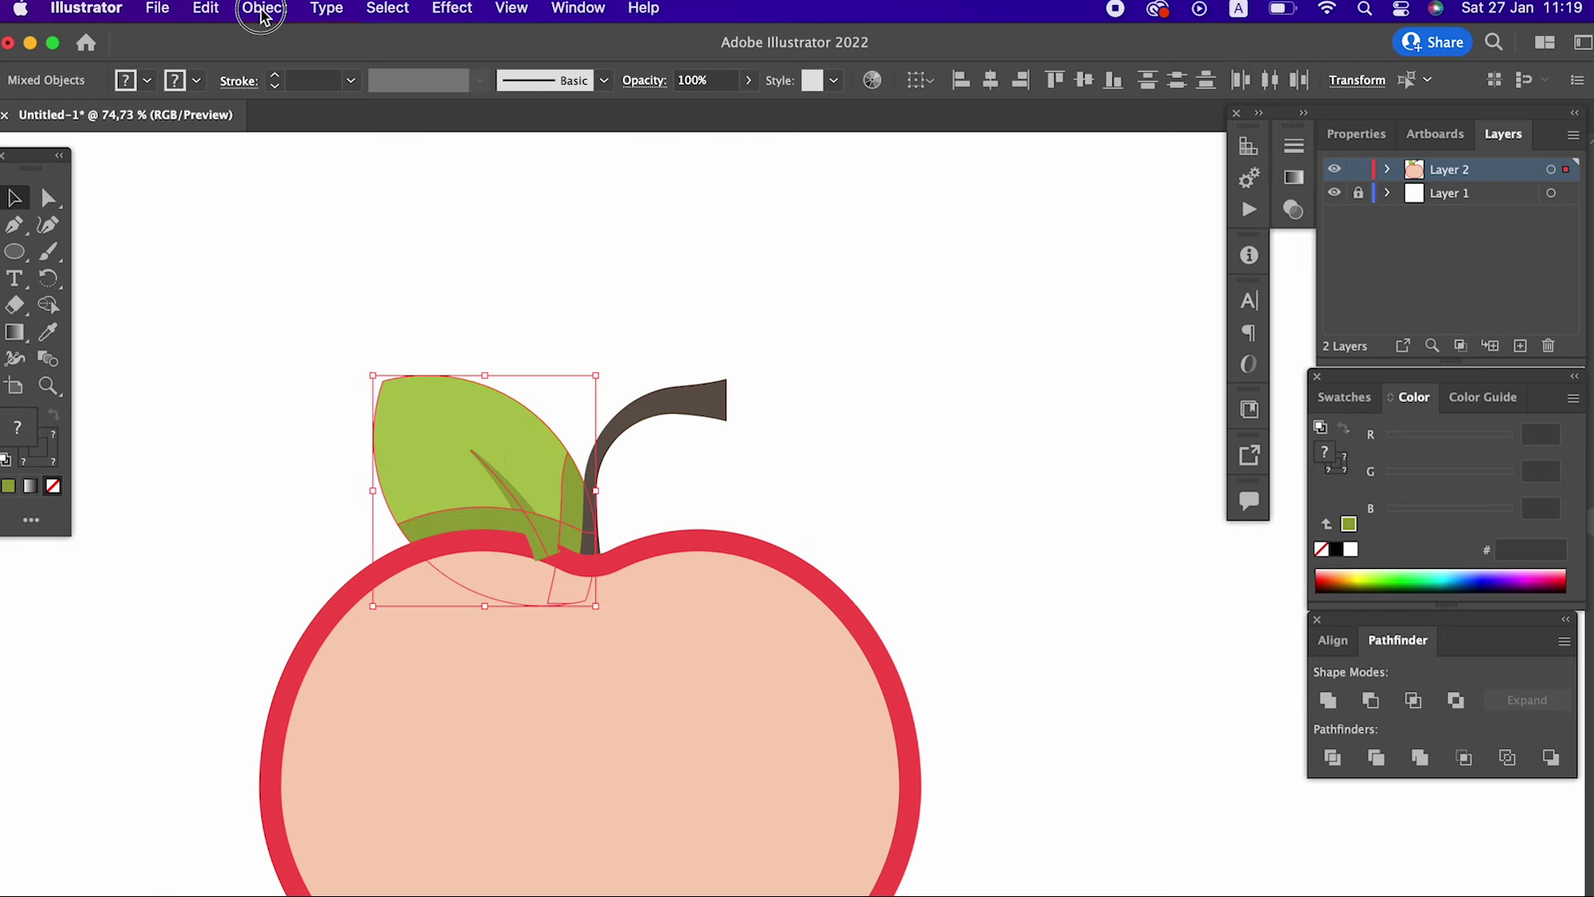
pyautogui.click(262, 10)
pyautogui.click(581, 142)
# - Send the leaf, vein and stem behind the apple, then select the vein
pyautogui.click(780, 494)
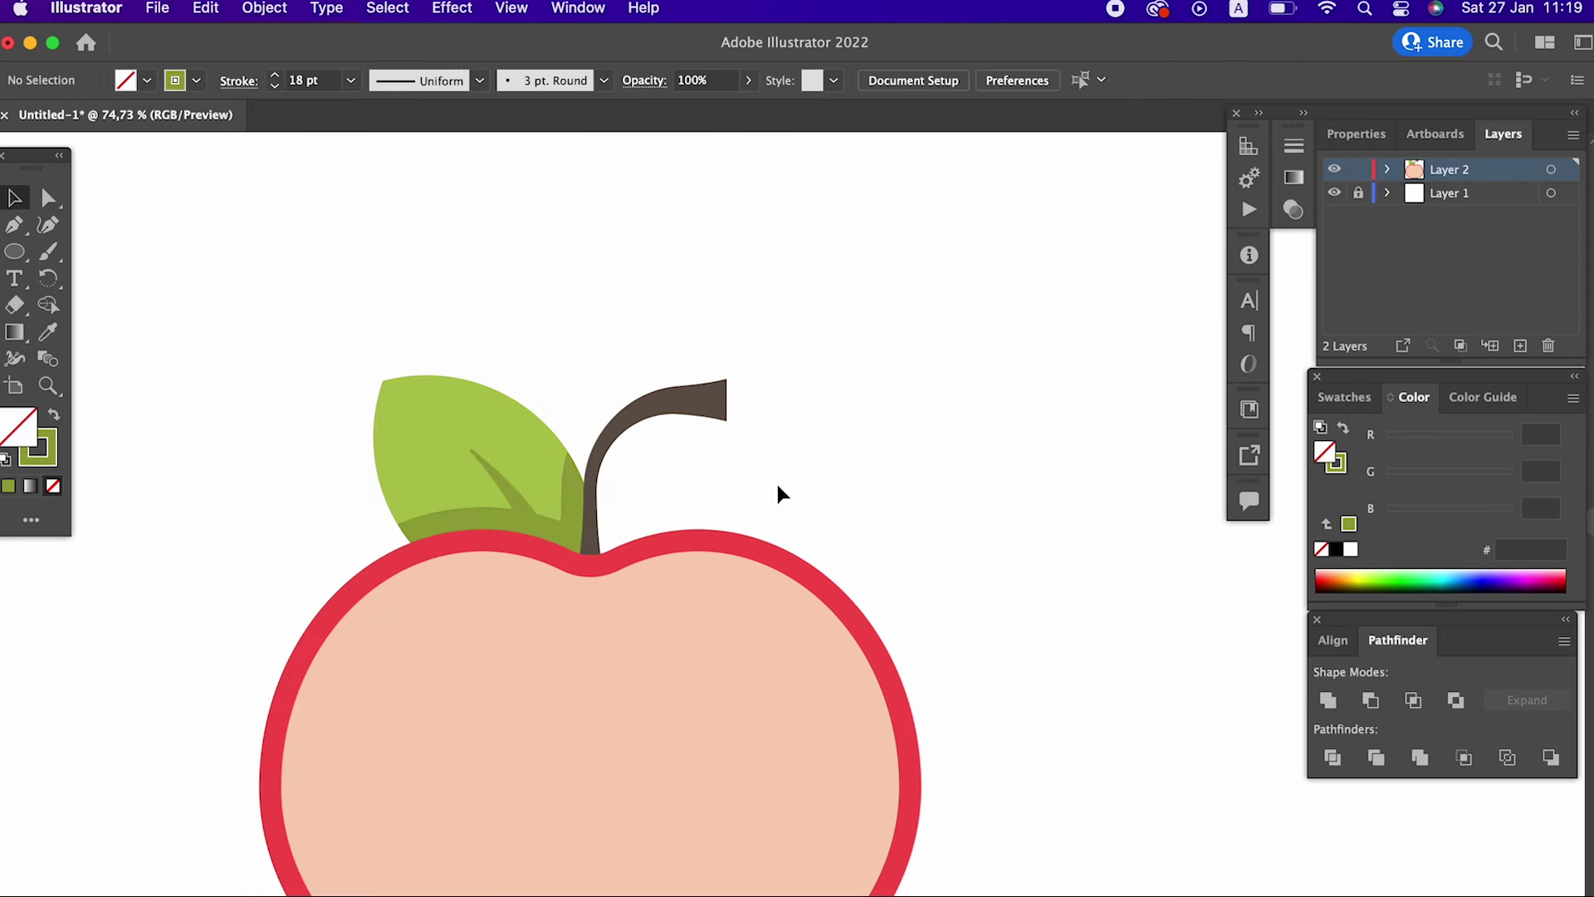
pyautogui.press('z')
pyautogui.moveTo(503, 518); pyautogui.dragTo(676, 558)
pyautogui.click(14, 197)
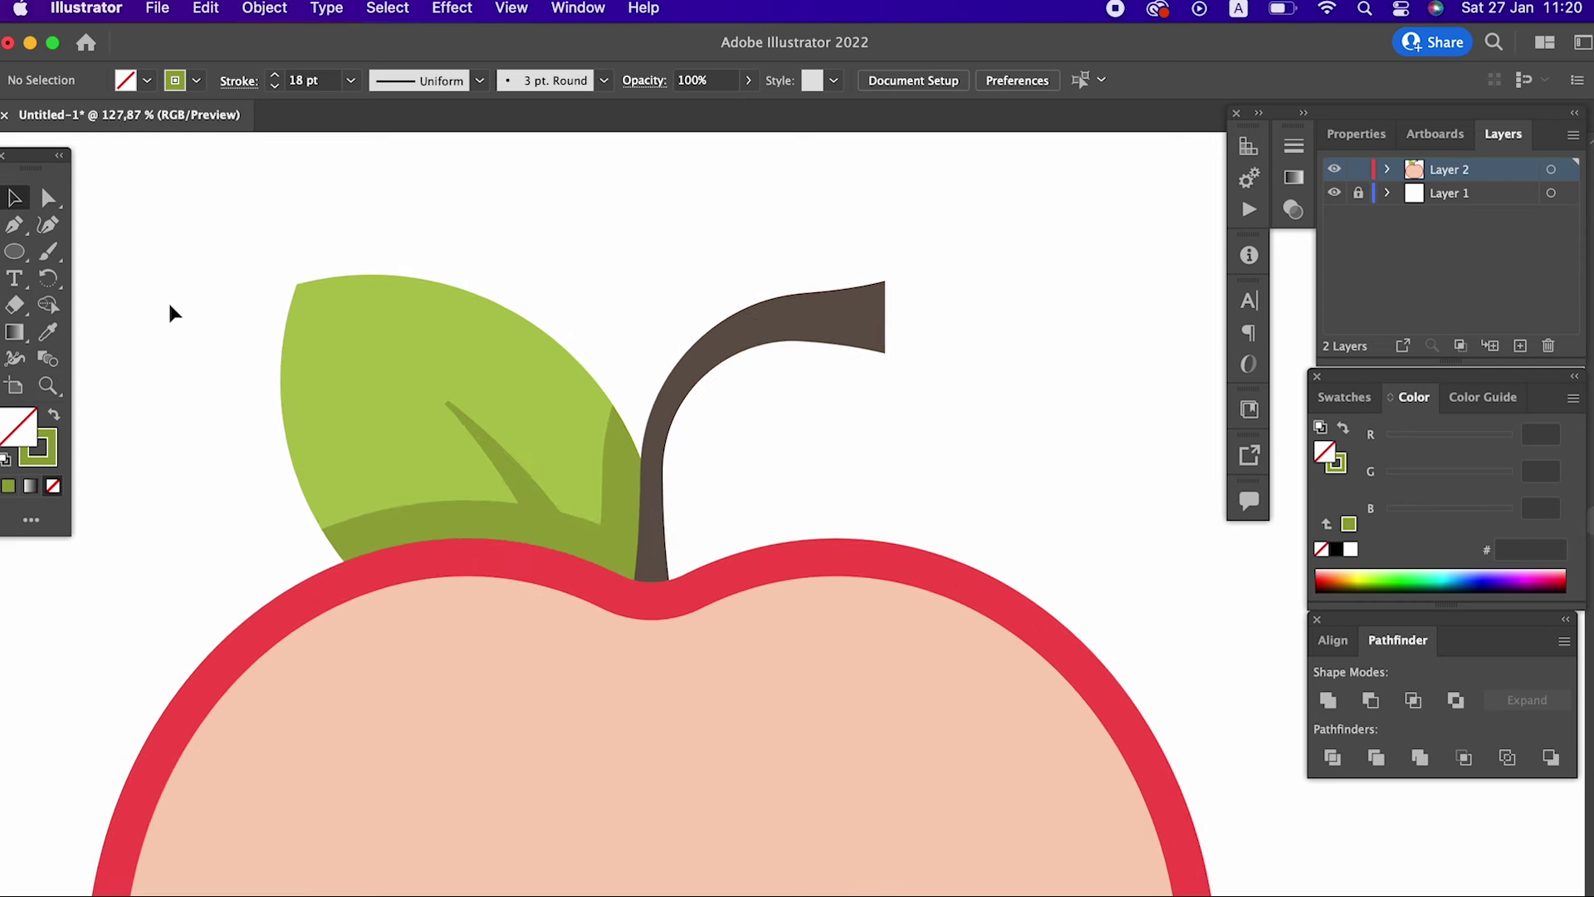
pyautogui.click(505, 460)
pyautogui.press('z')
pyautogui.moveTo(400, 400); pyautogui.dragTo(731, 499)
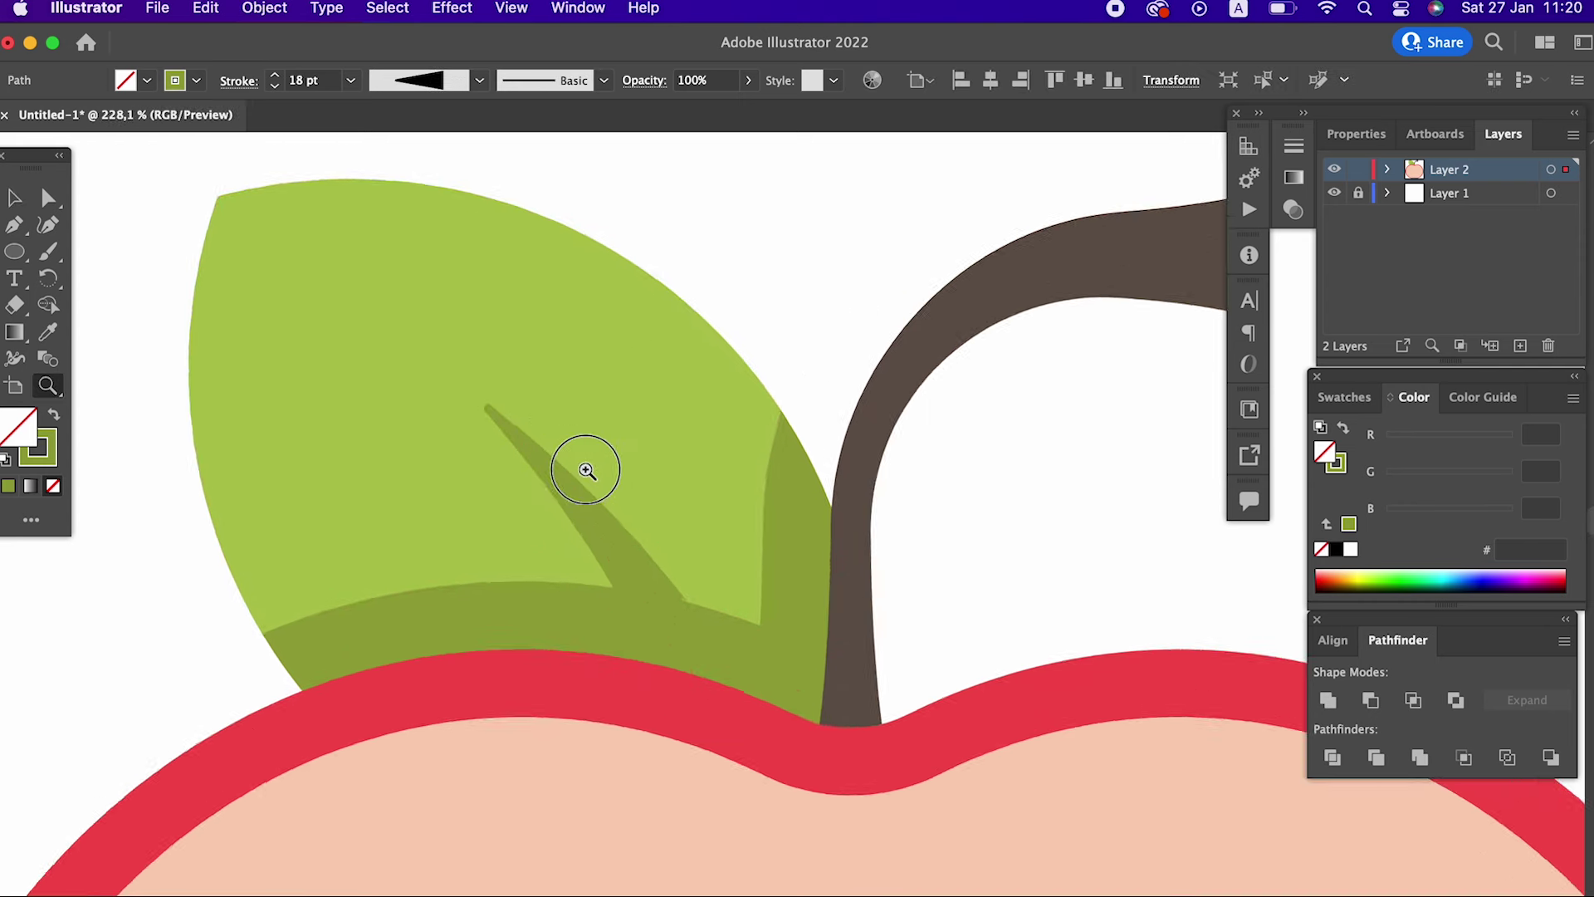
# - Try reshaping the vein with the Curvature tool, undoing the unwanted branches
pyautogui.click(55, 223)
pyautogui.moveTo(617, 498); pyautogui.dragTo(747, 640)
pyautogui.click(797, 603)
pyautogui.click(923, 805)
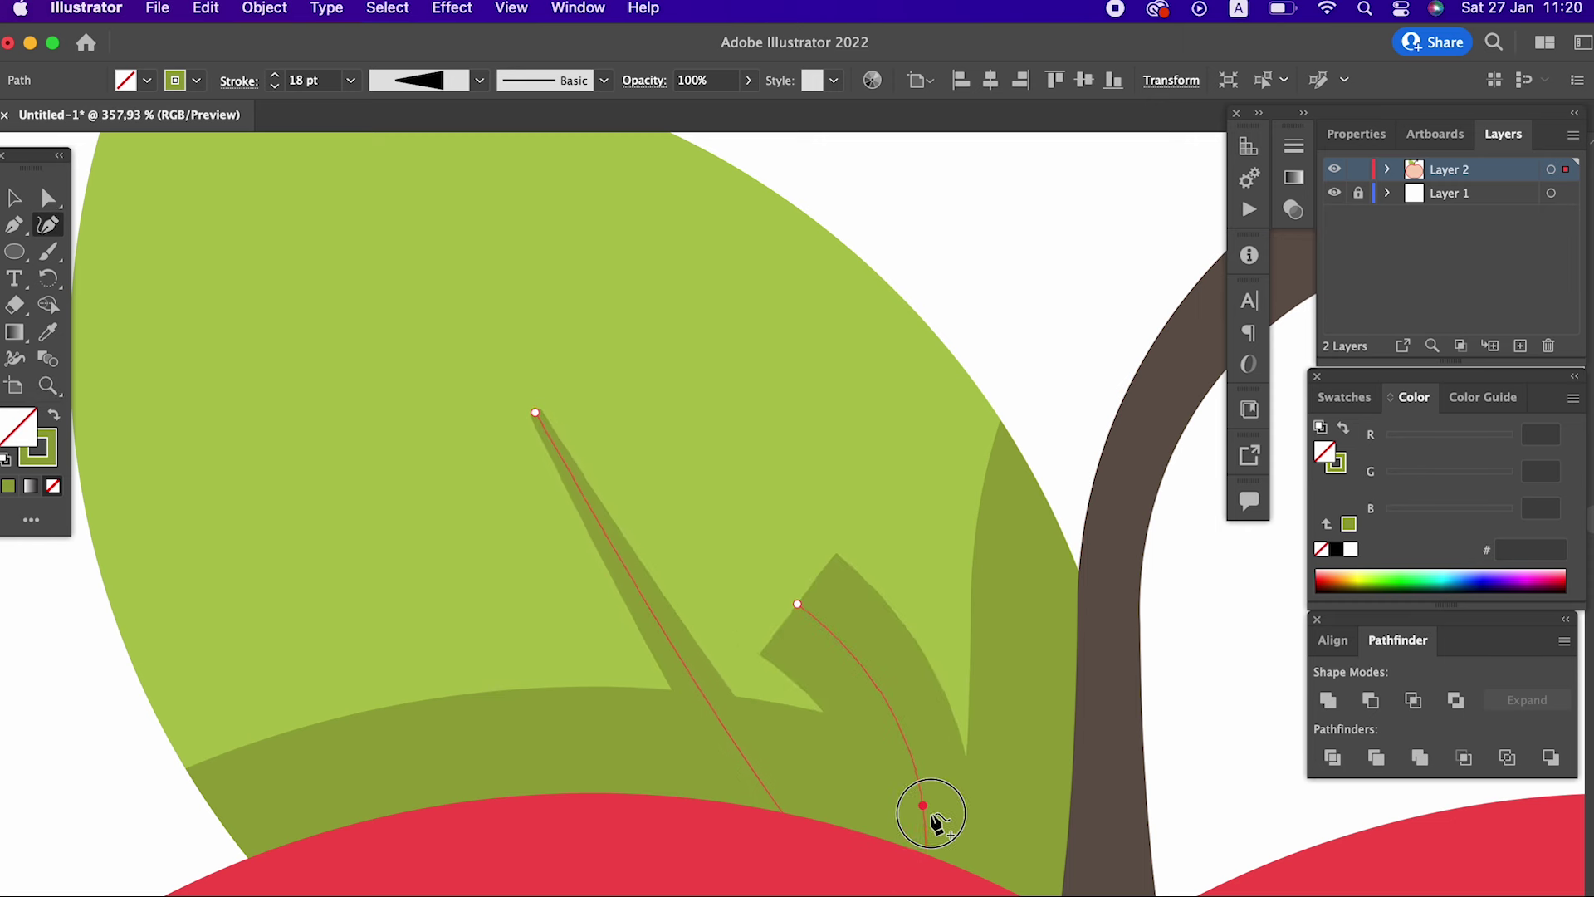
pyautogui.press('super+z')
pyautogui.press('super+z')
pyautogui.press('super+z')
pyautogui.click(839, 626)
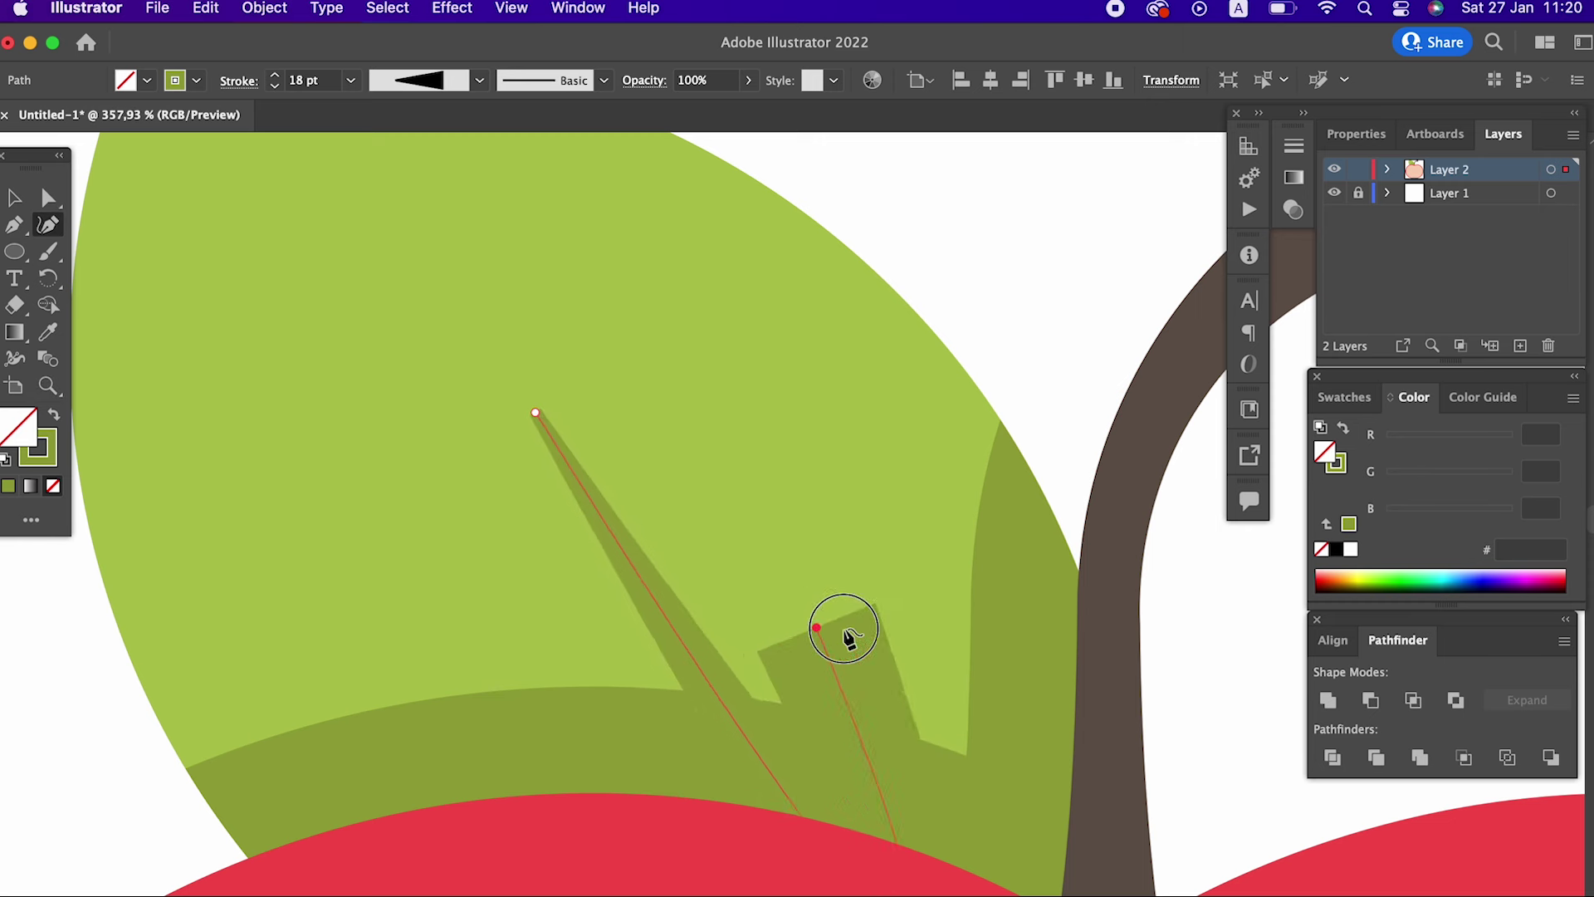
pyautogui.click(913, 687)
pyautogui.press('super+z')
pyautogui.press('super+z')
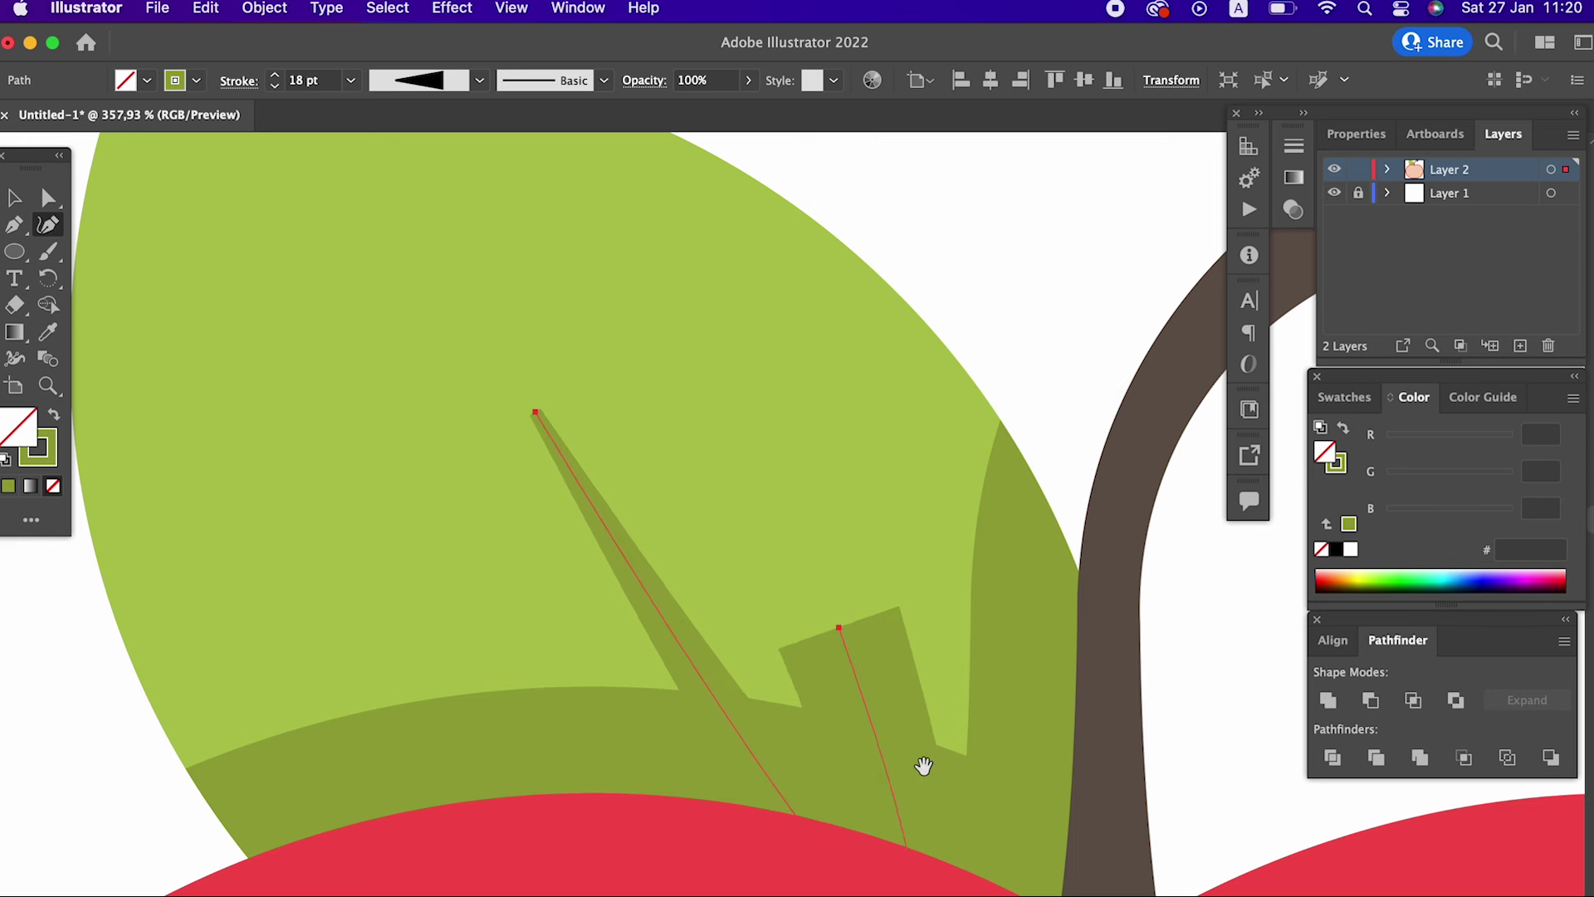
pyautogui.scroll(-3, 925, 758)
# - Bend the vein into a smooth curve reaching toward the leaf tip
pyautogui.click(822, 680)
pyautogui.moveTo(580, 455); pyautogui.dragTo(665, 352)
pyautogui.press('super+equal')
pyautogui.scroll(3, 854, 639)
pyautogui.moveTo(591, 541)
pyautogui.mouseDown()
pyautogui.moveTo(459, 407)
pyautogui.moveTo(470, 419)
pyautogui.mouseUp()
pyautogui.scroll(-3, 705, 606)
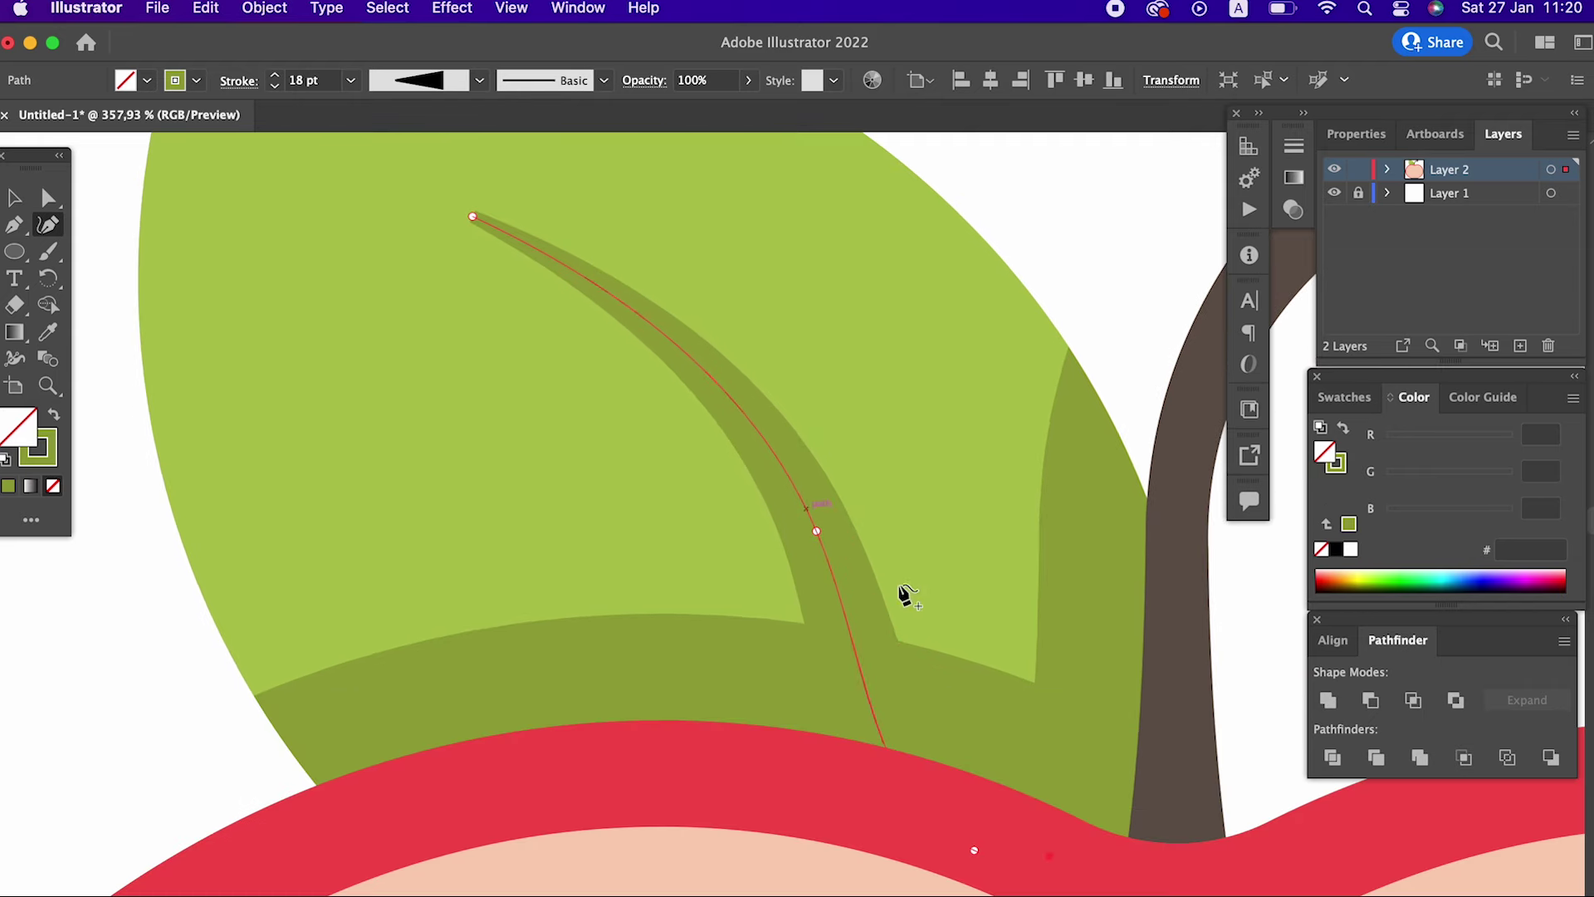
pyautogui.moveTo(817, 531); pyautogui.dragTo(804, 597)
pyautogui.press('z')
pyautogui.press('super+0')
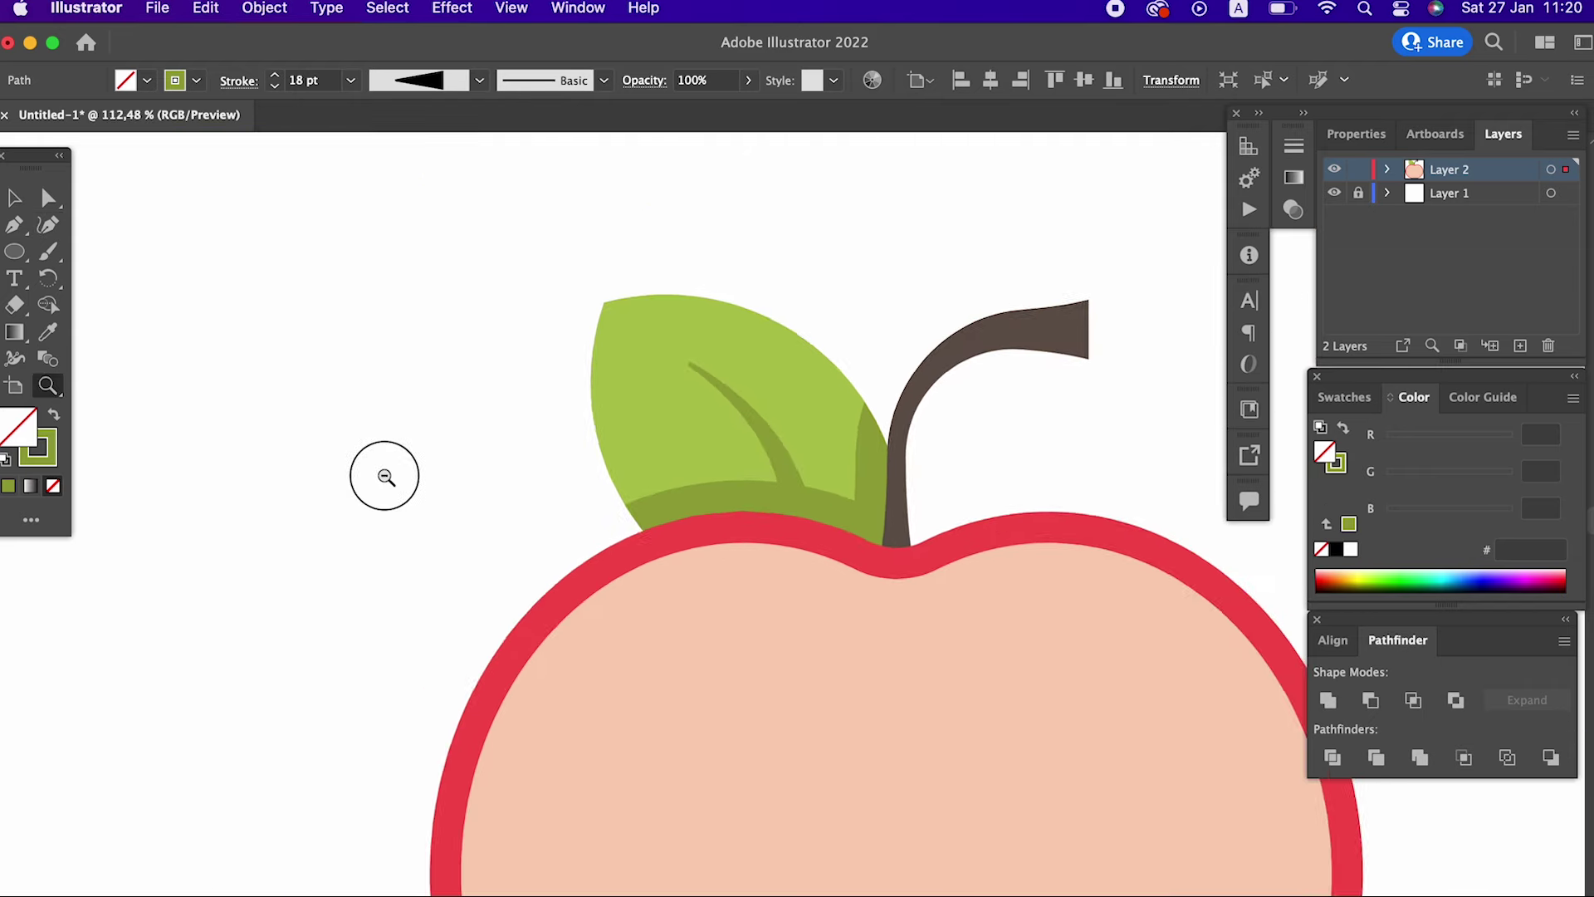
# - Expand the vein's appearance into a solid olive-green shape
pyautogui.click(14, 197)
pyautogui.click(264, 8)
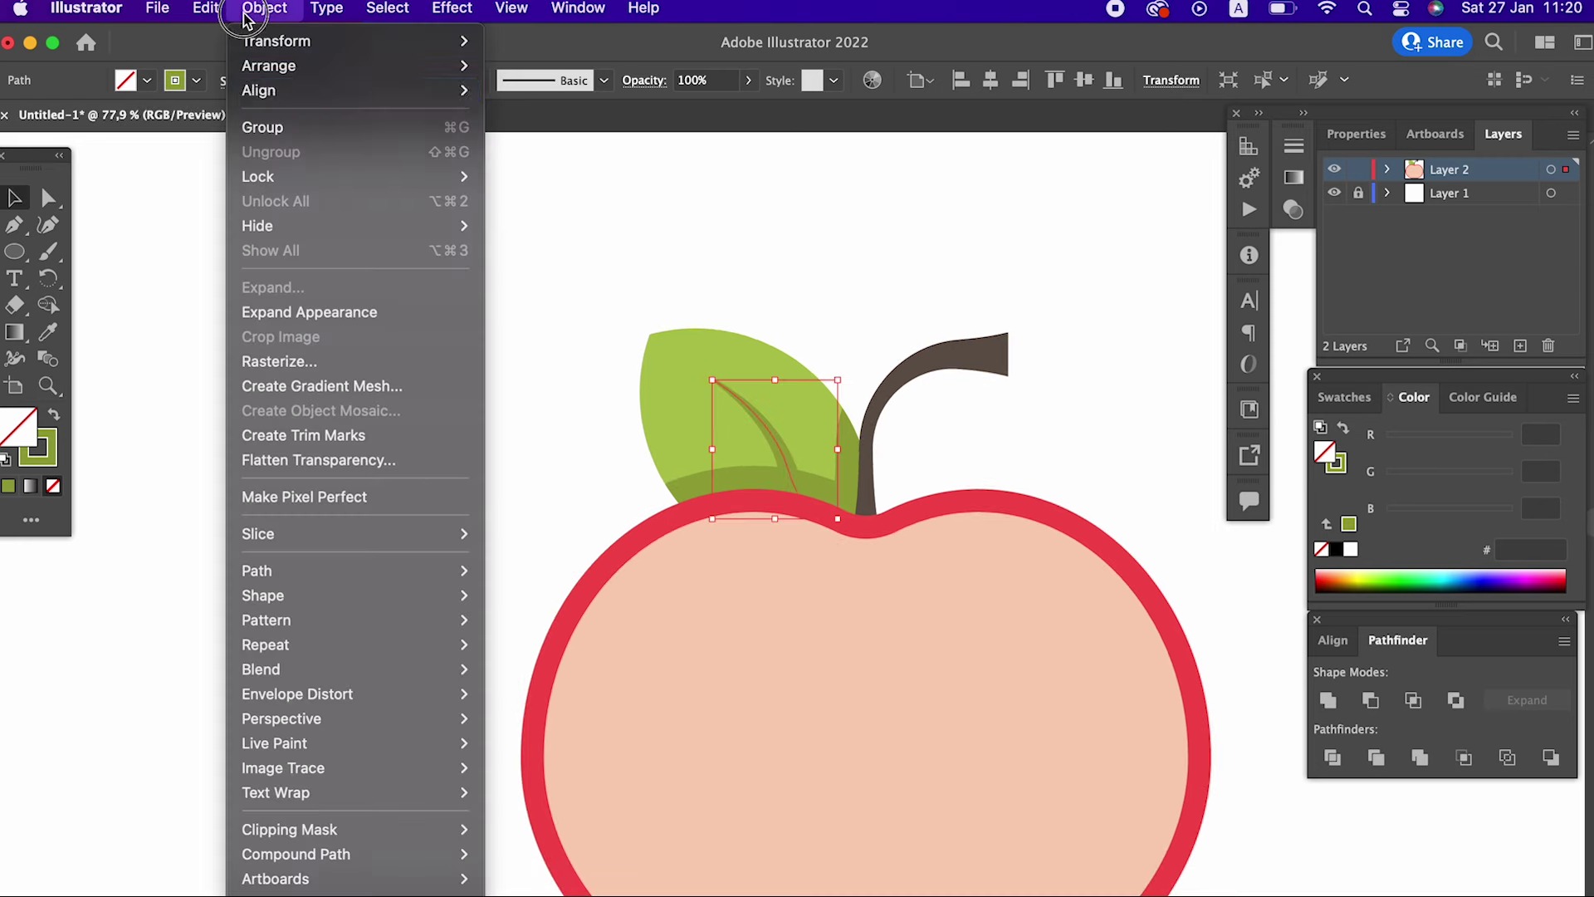
pyautogui.click(364, 315)
pyautogui.click(281, 10)
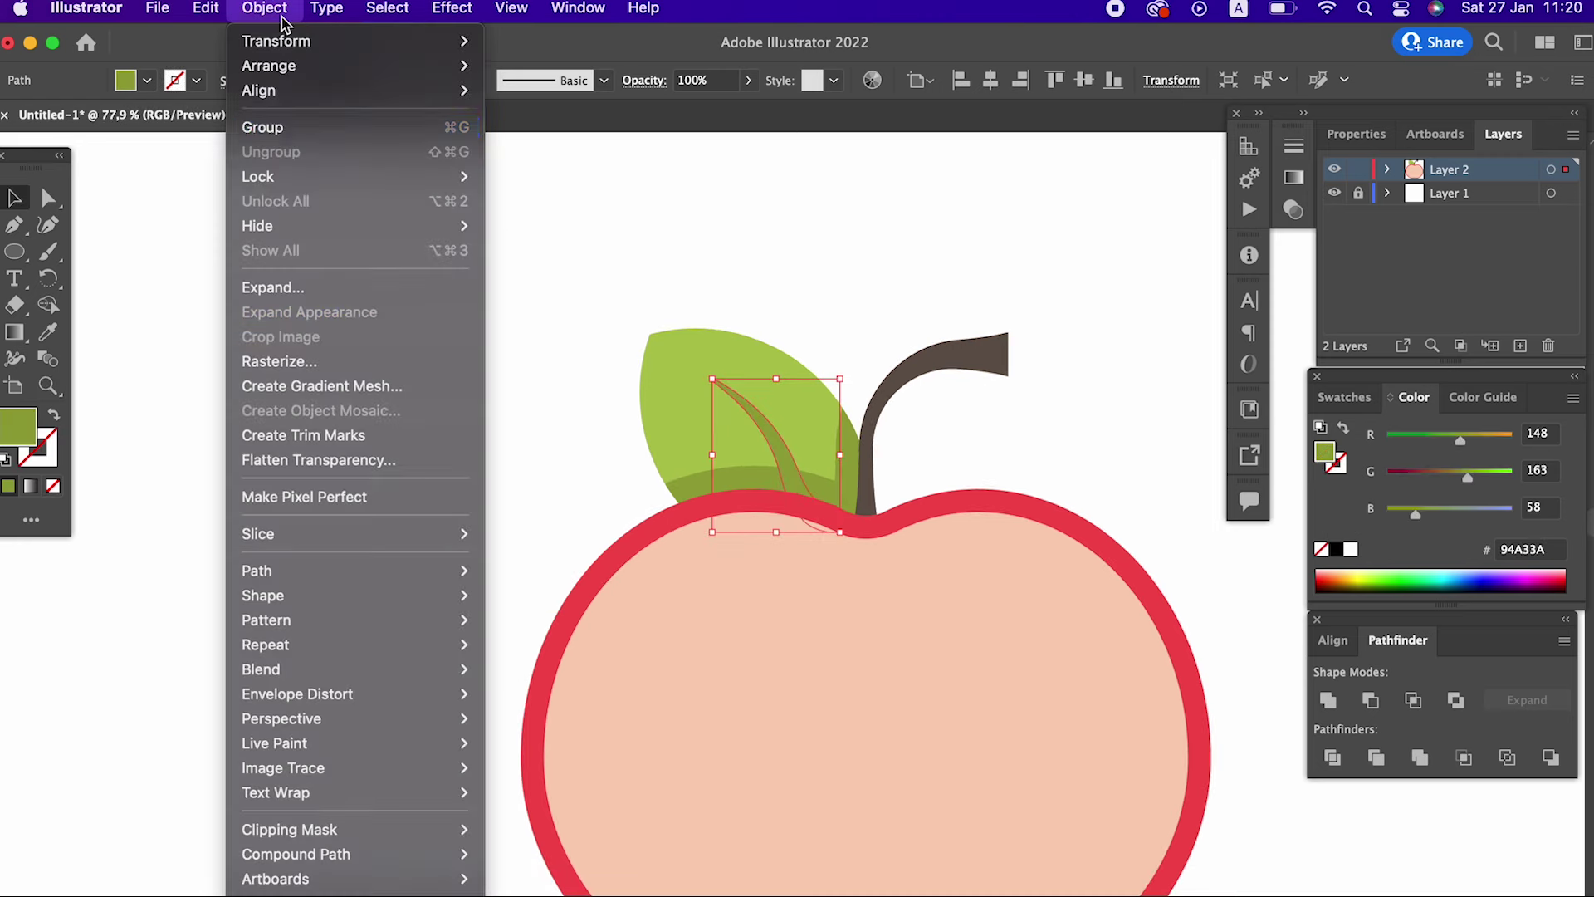
pyautogui.click(520, 373)
pyautogui.press('z')
pyautogui.keyDown('alt'); pyautogui.click(492, 398); pyautogui.keyUp('alt')
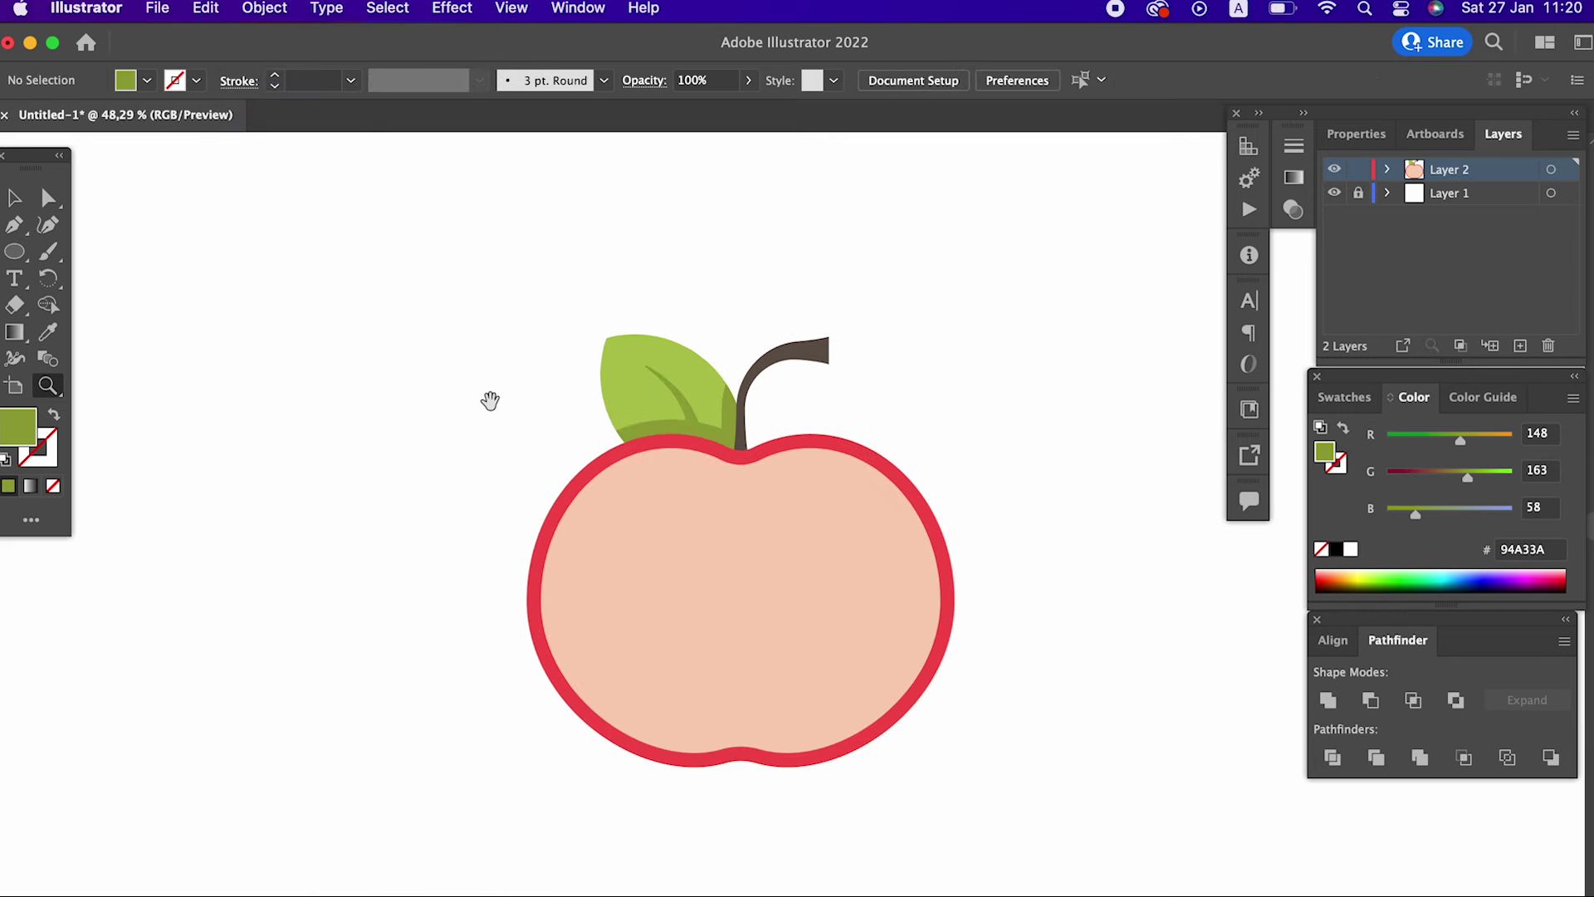
pyautogui.moveTo(463, 370); pyautogui.dragTo(347, 362)
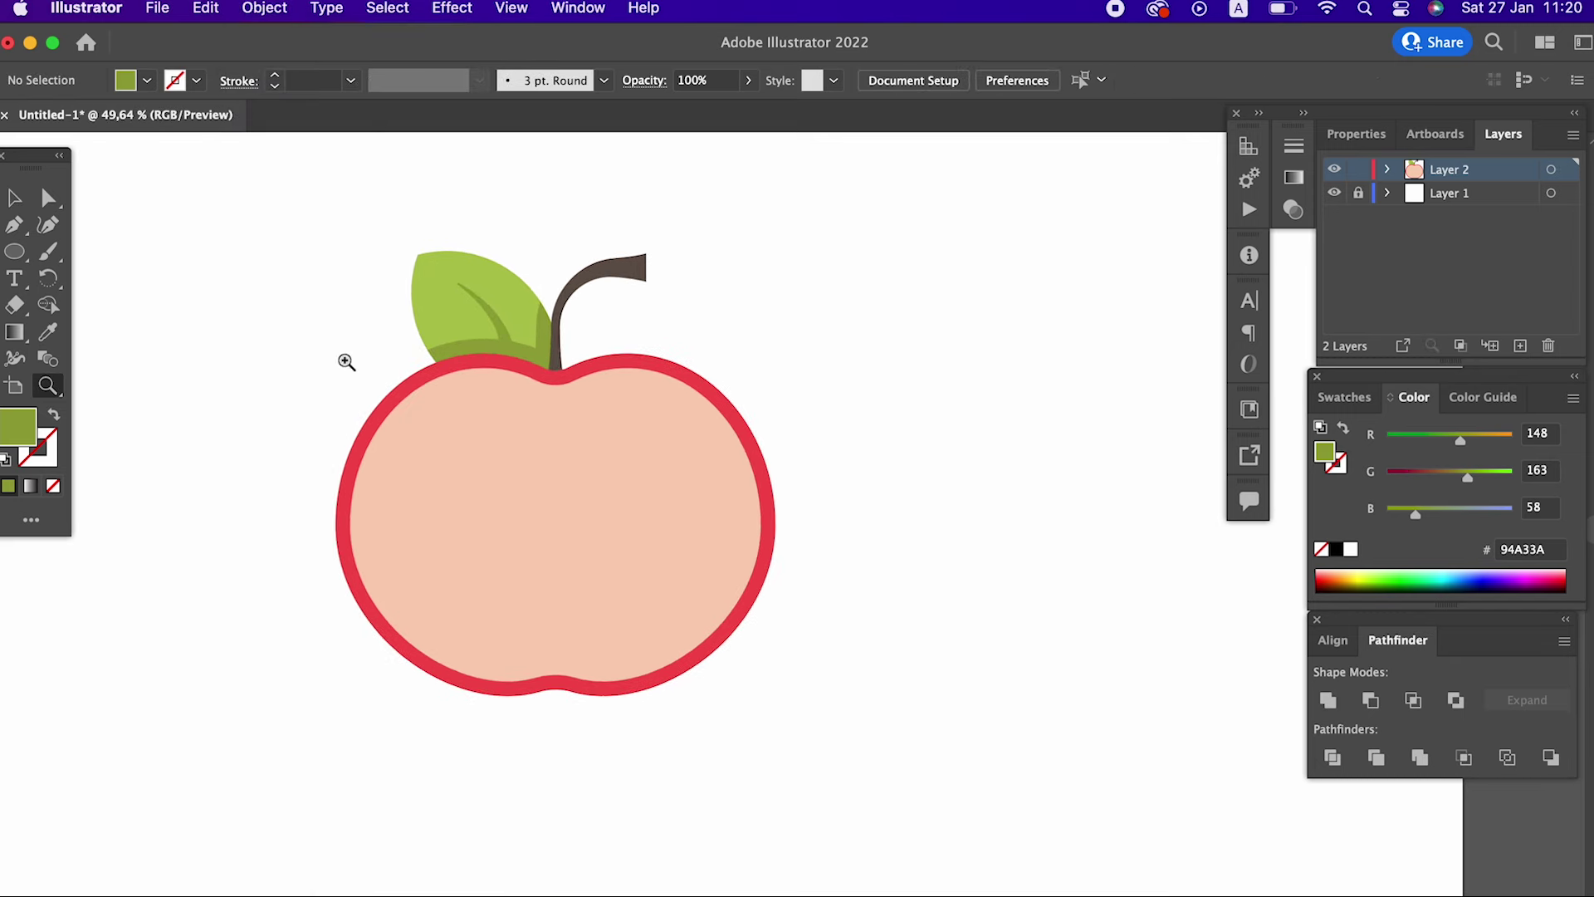
# - Drag out a large olive-green ellipse spanning the left side of the apple
pyautogui.moveTo(203, 314); pyautogui.dragTo(577, 772)
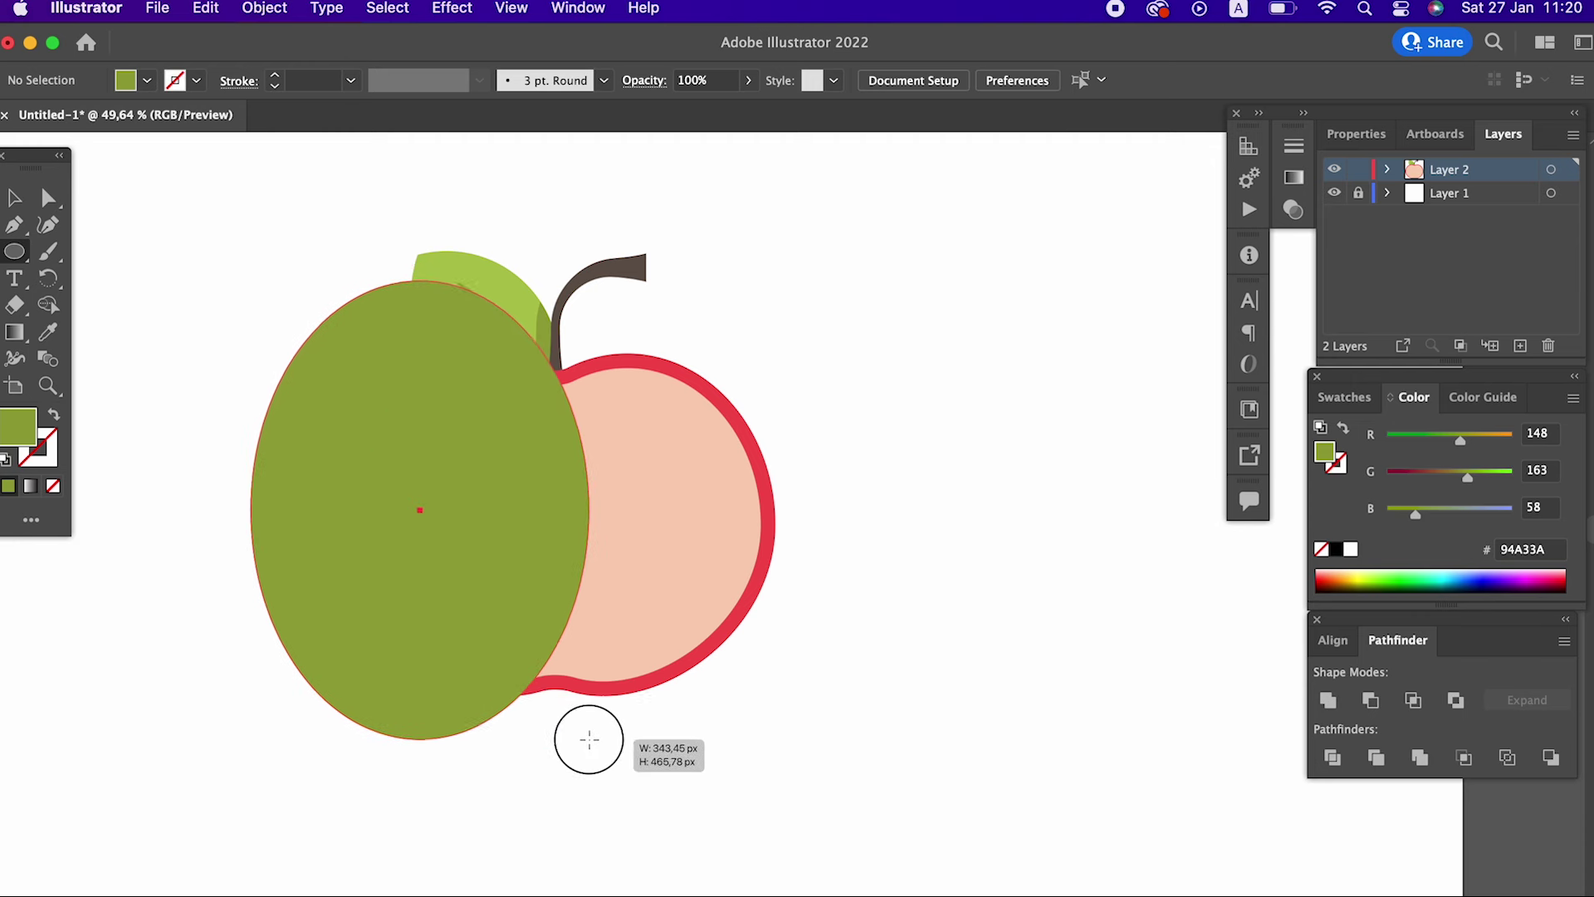
pyautogui.moveTo(577, 772)
pyautogui.mouseDown()
pyautogui.moveTo(591, 759)
pyautogui.moveTo(623, 788)
pyautogui.mouseUp()
pyautogui.click(15, 200)
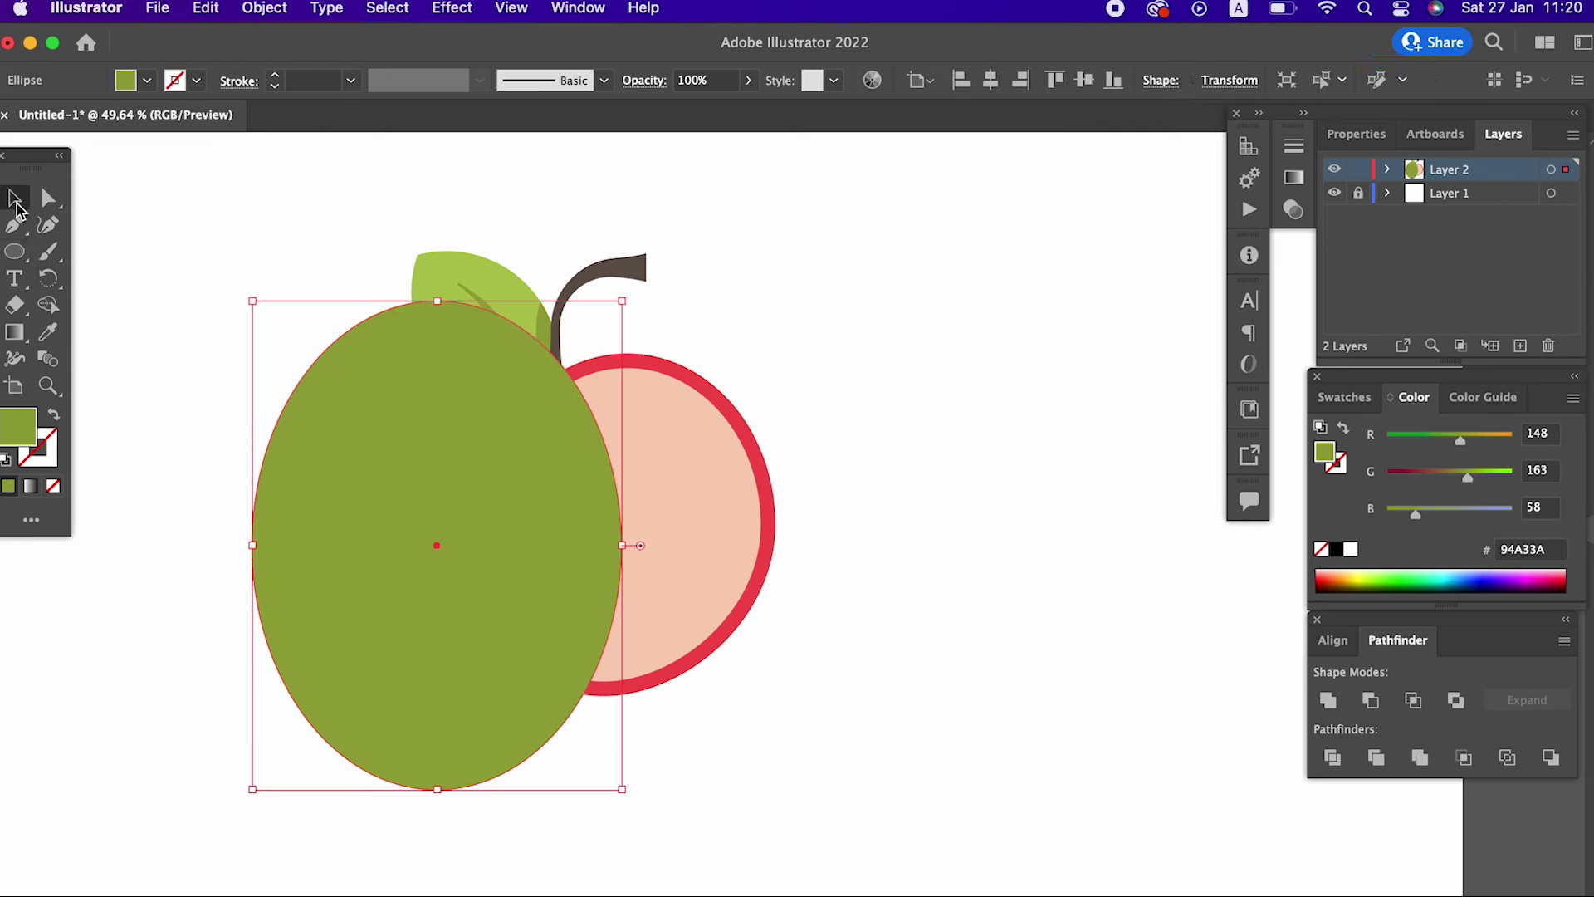
pyautogui.click(858, 614)
pyautogui.click(690, 523)
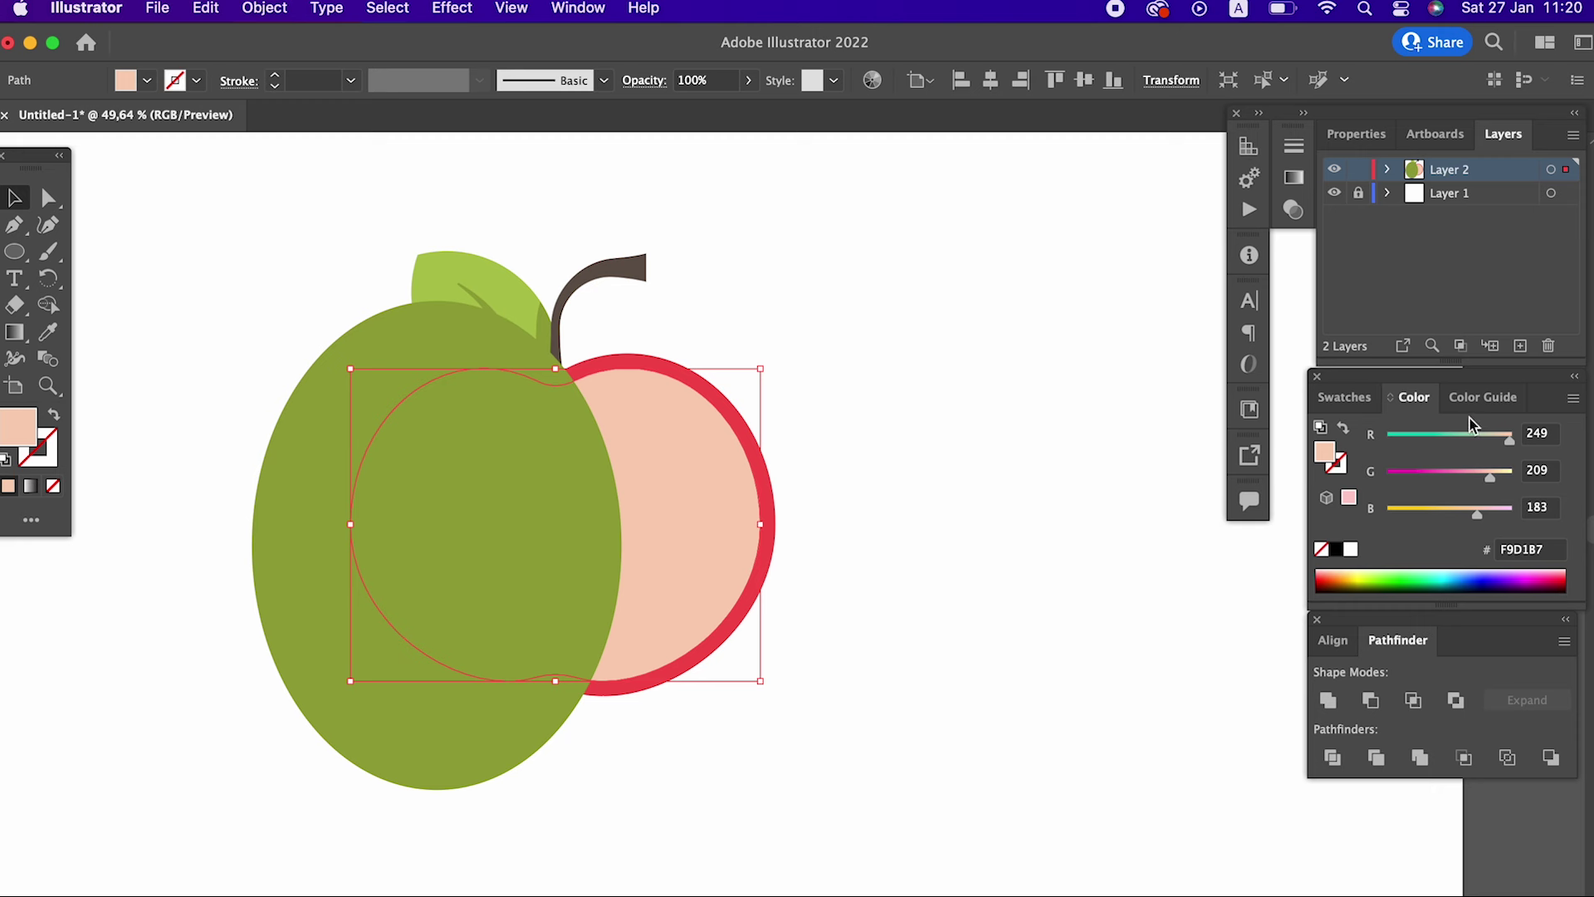
# - Save the selected peach flesh fill as a new swatch
pyautogui.click(1342, 398)
pyautogui.click(1520, 590)
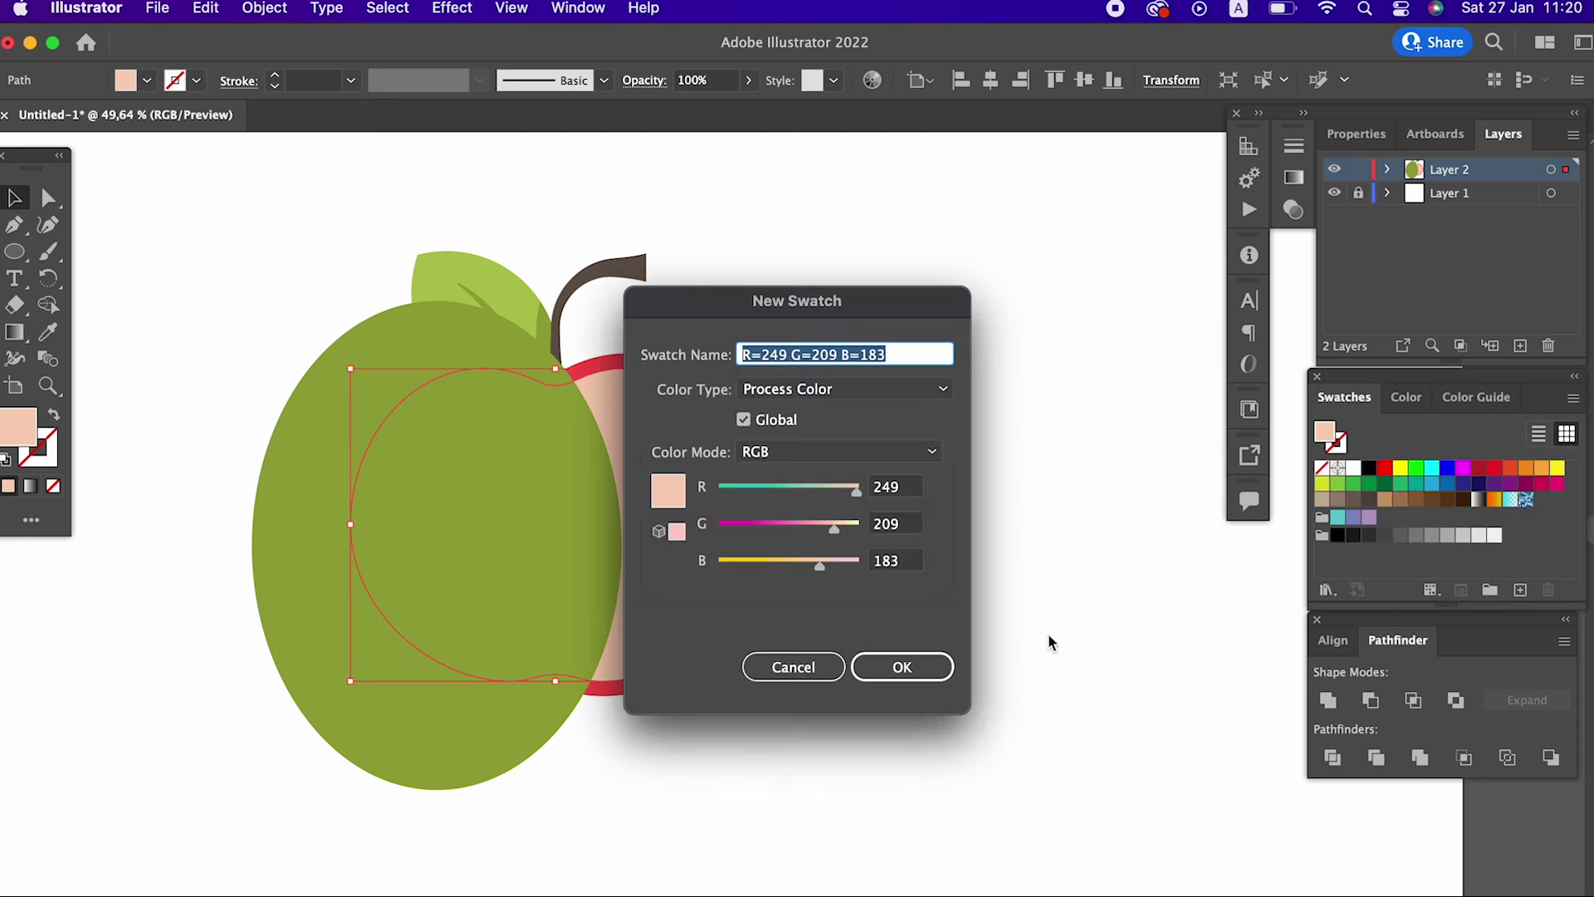
pyautogui.click(887, 664)
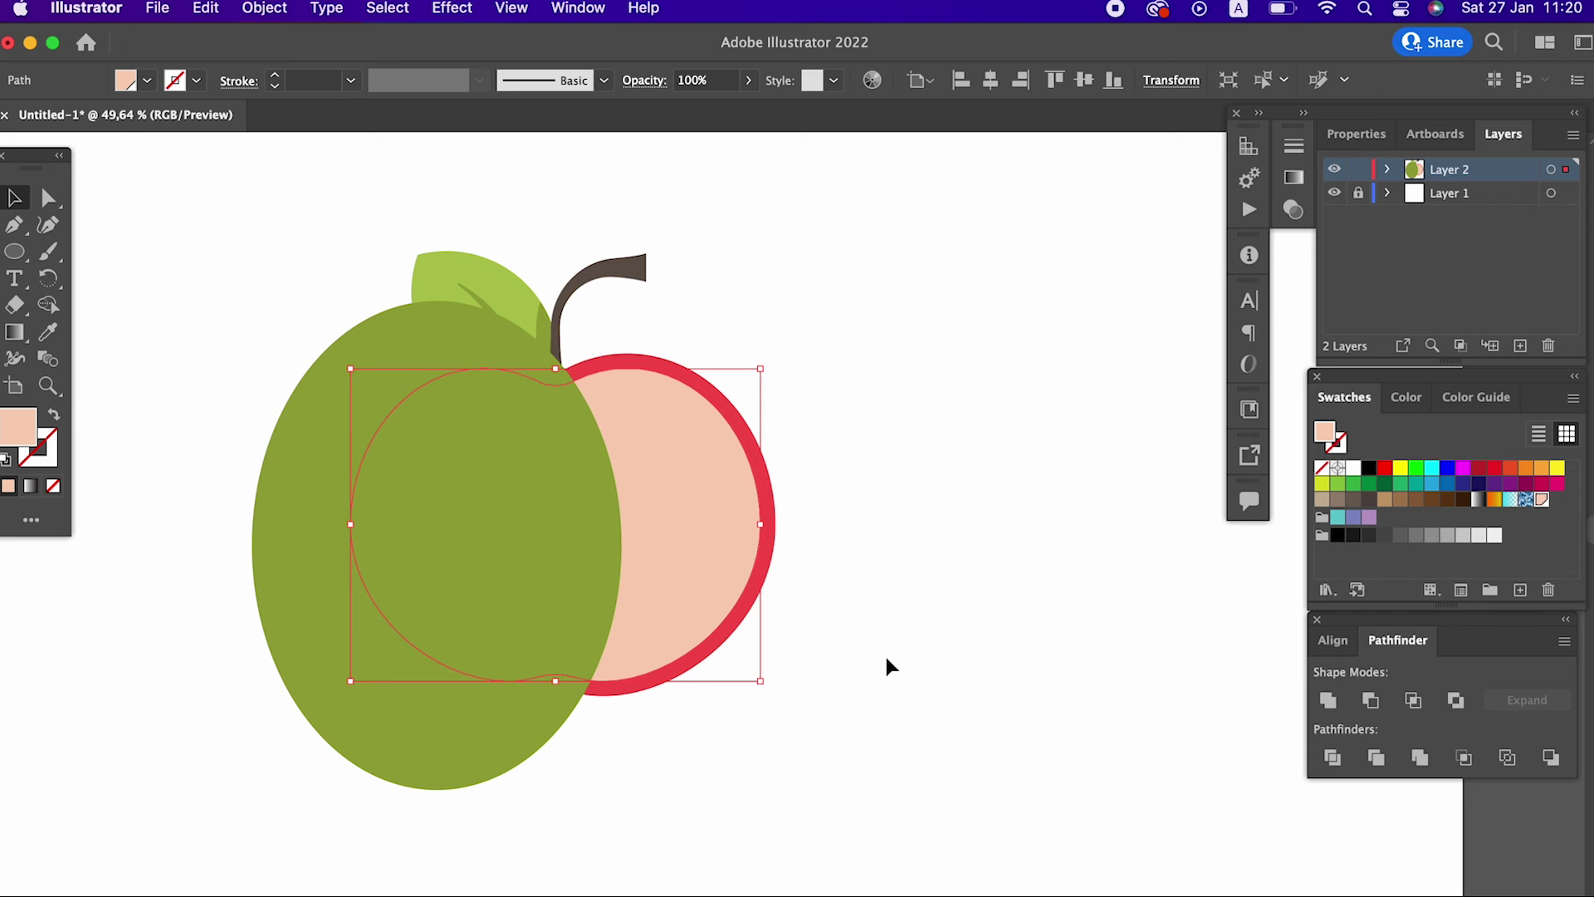
# - Save the red outline's colour as a second new swatch, then clear the selection
pyautogui.click(775, 525)
pyautogui.click(1521, 590)
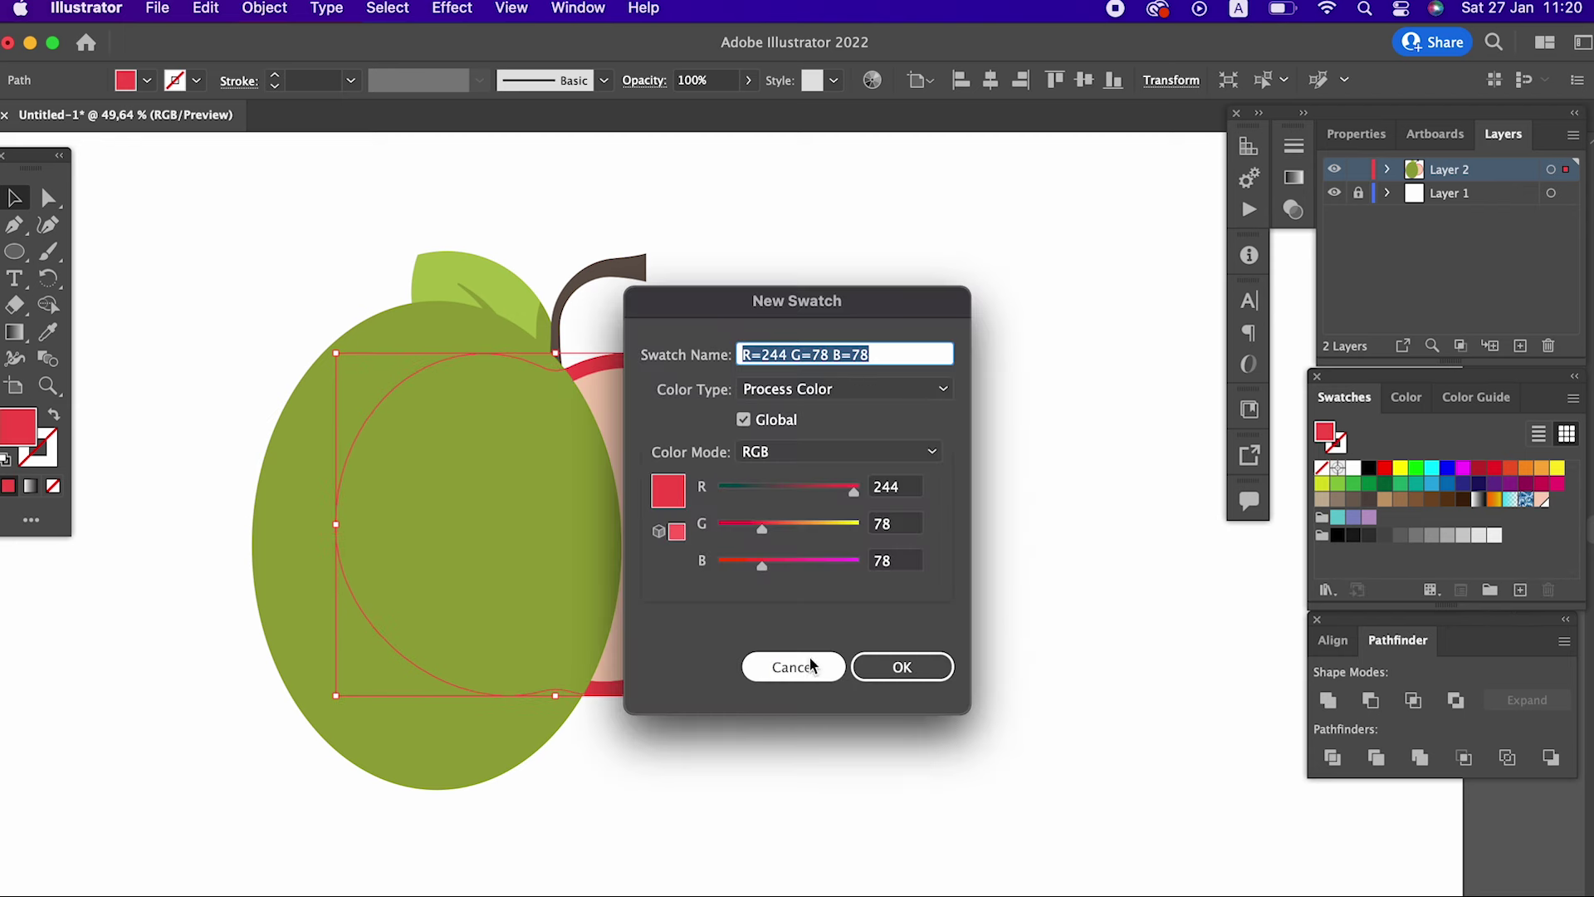
pyautogui.click(902, 667)
pyautogui.click(1018, 787)
pyautogui.click(689, 619)
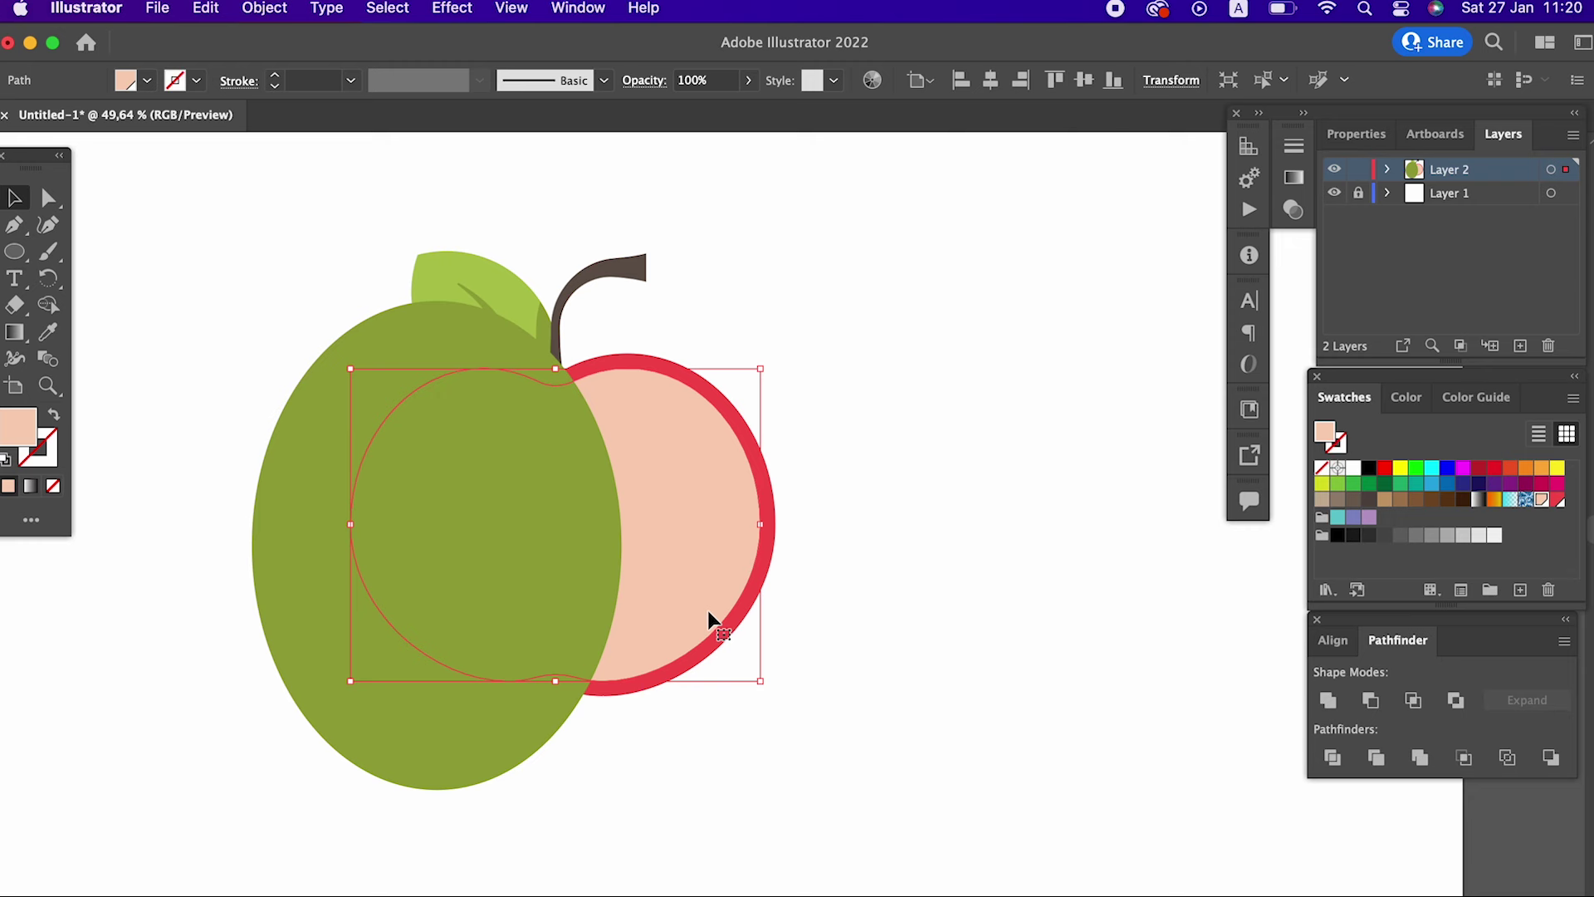
pyautogui.click(918, 683)
# - Copy the green ellipse and Divide it with the peach circle in Pathfinder
pyautogui.click(476, 575)
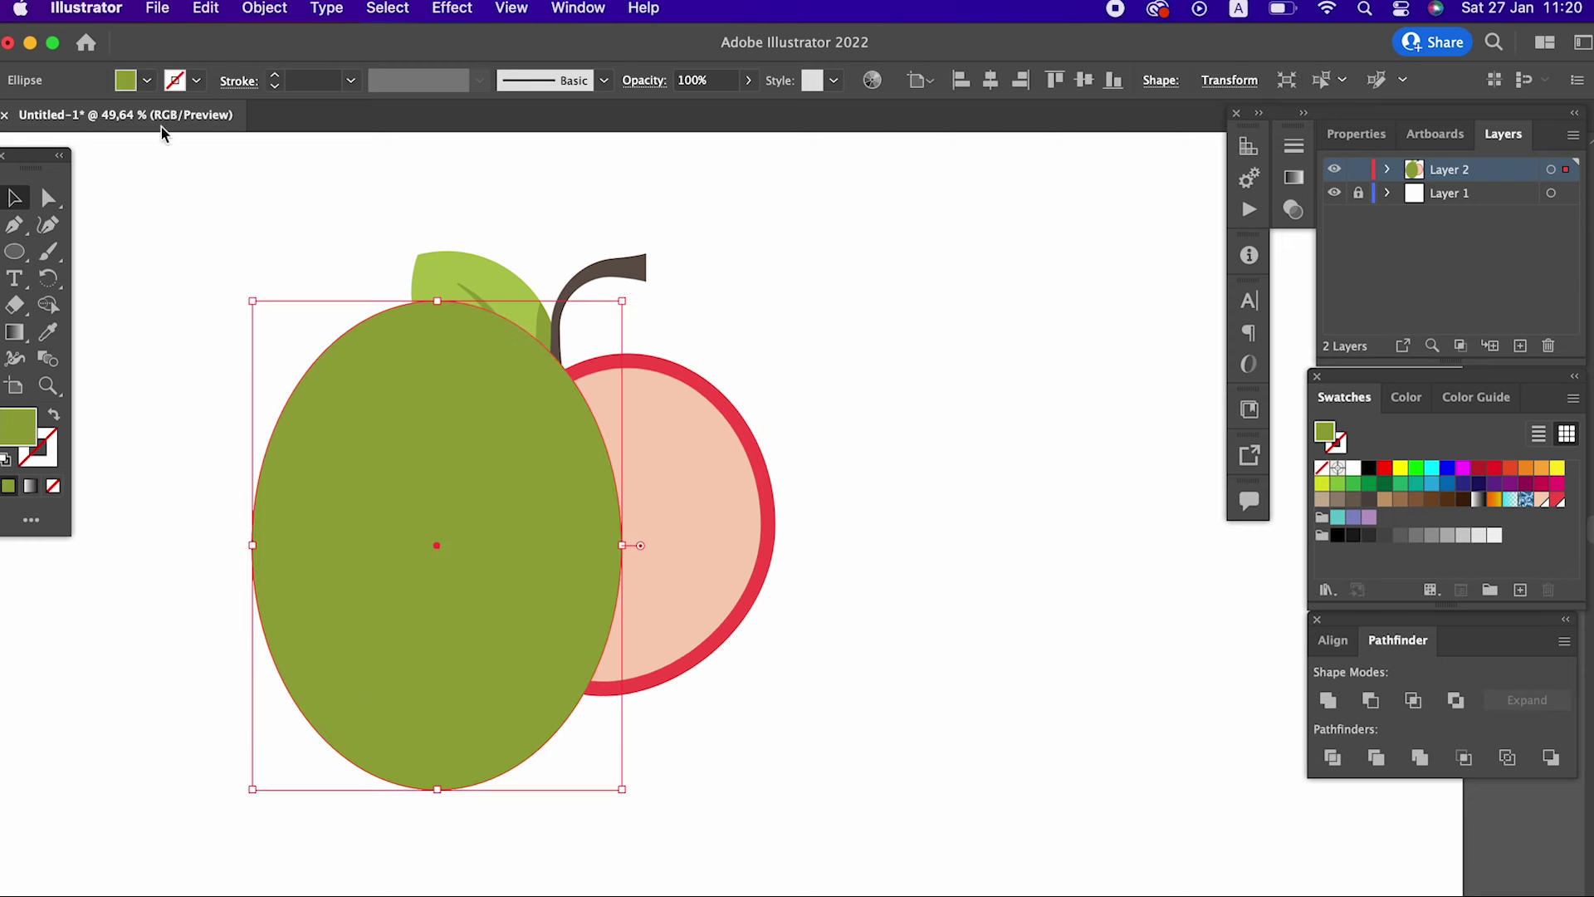
pyautogui.click(206, 9)
pyautogui.click(216, 125)
pyautogui.keyDown('shift'); pyautogui.click(708, 535); pyautogui.keyUp('shift')
pyautogui.click(1333, 759)
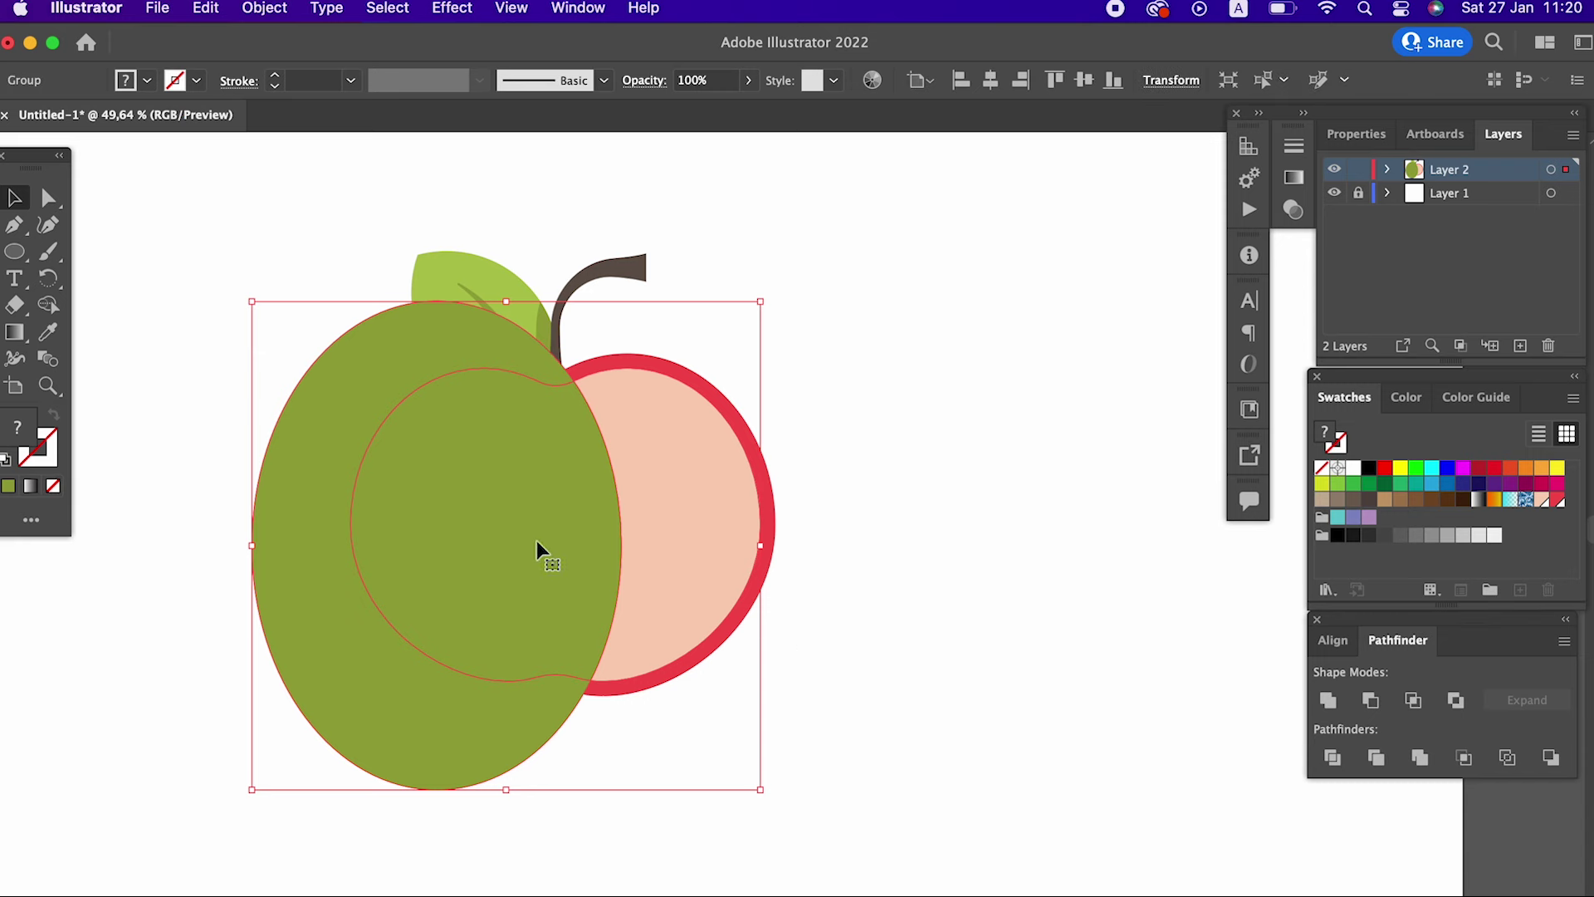
# - Delete the outer green piece and fill the green flesh half with the peach swatch
pyautogui.doubleClick(430, 721)
pyautogui.click(430, 721)
pyautogui.press('Delete')
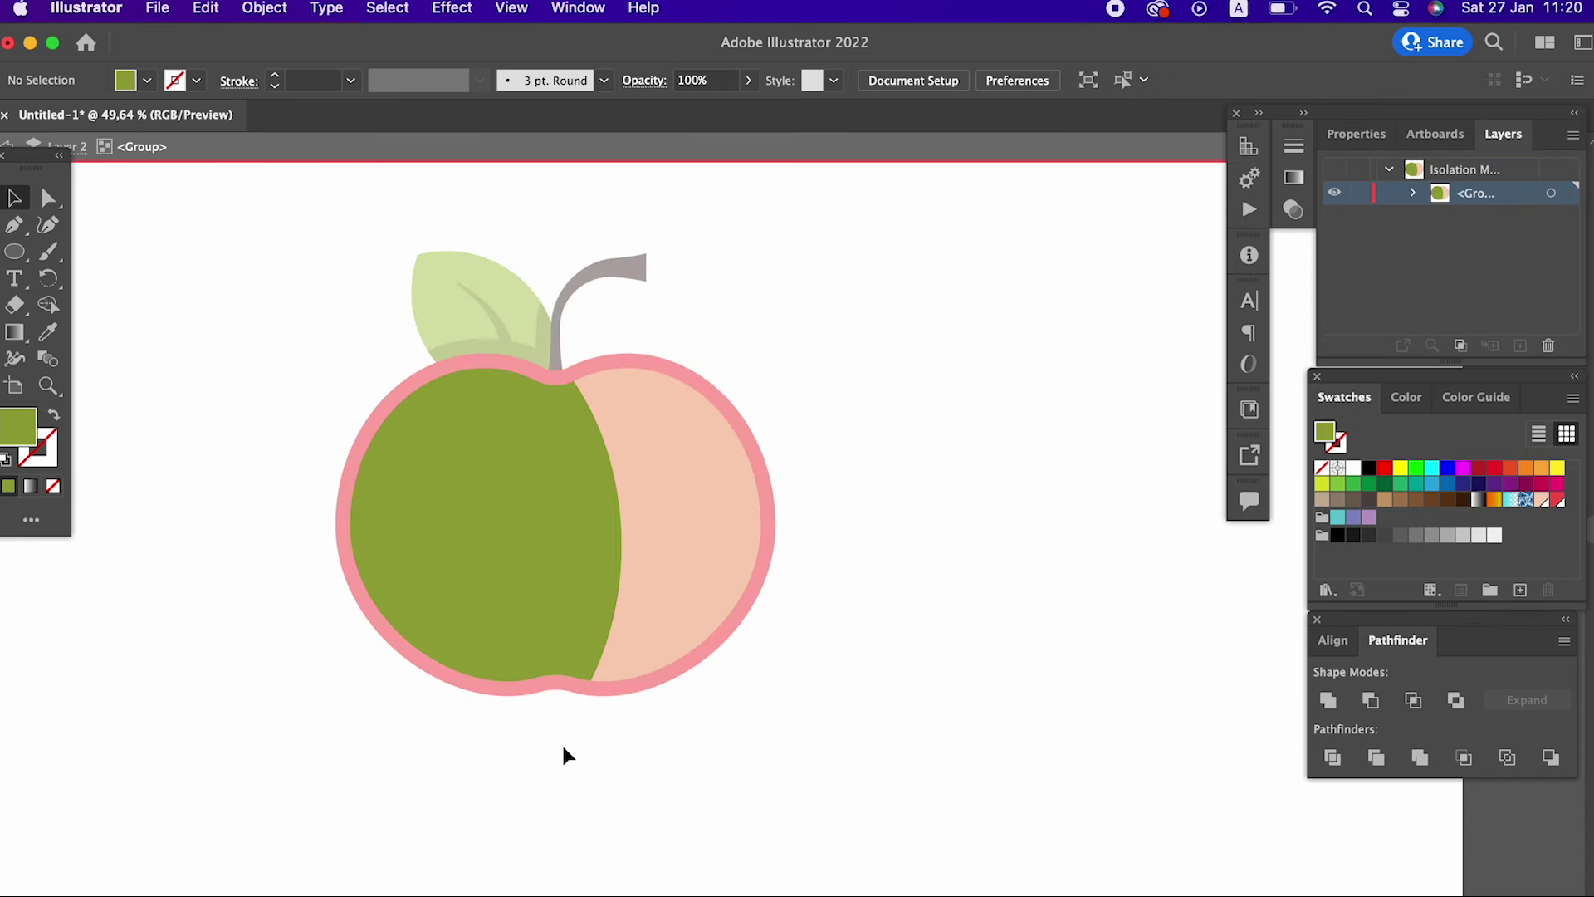
pyautogui.doubleClick(562, 751)
pyautogui.click(551, 587)
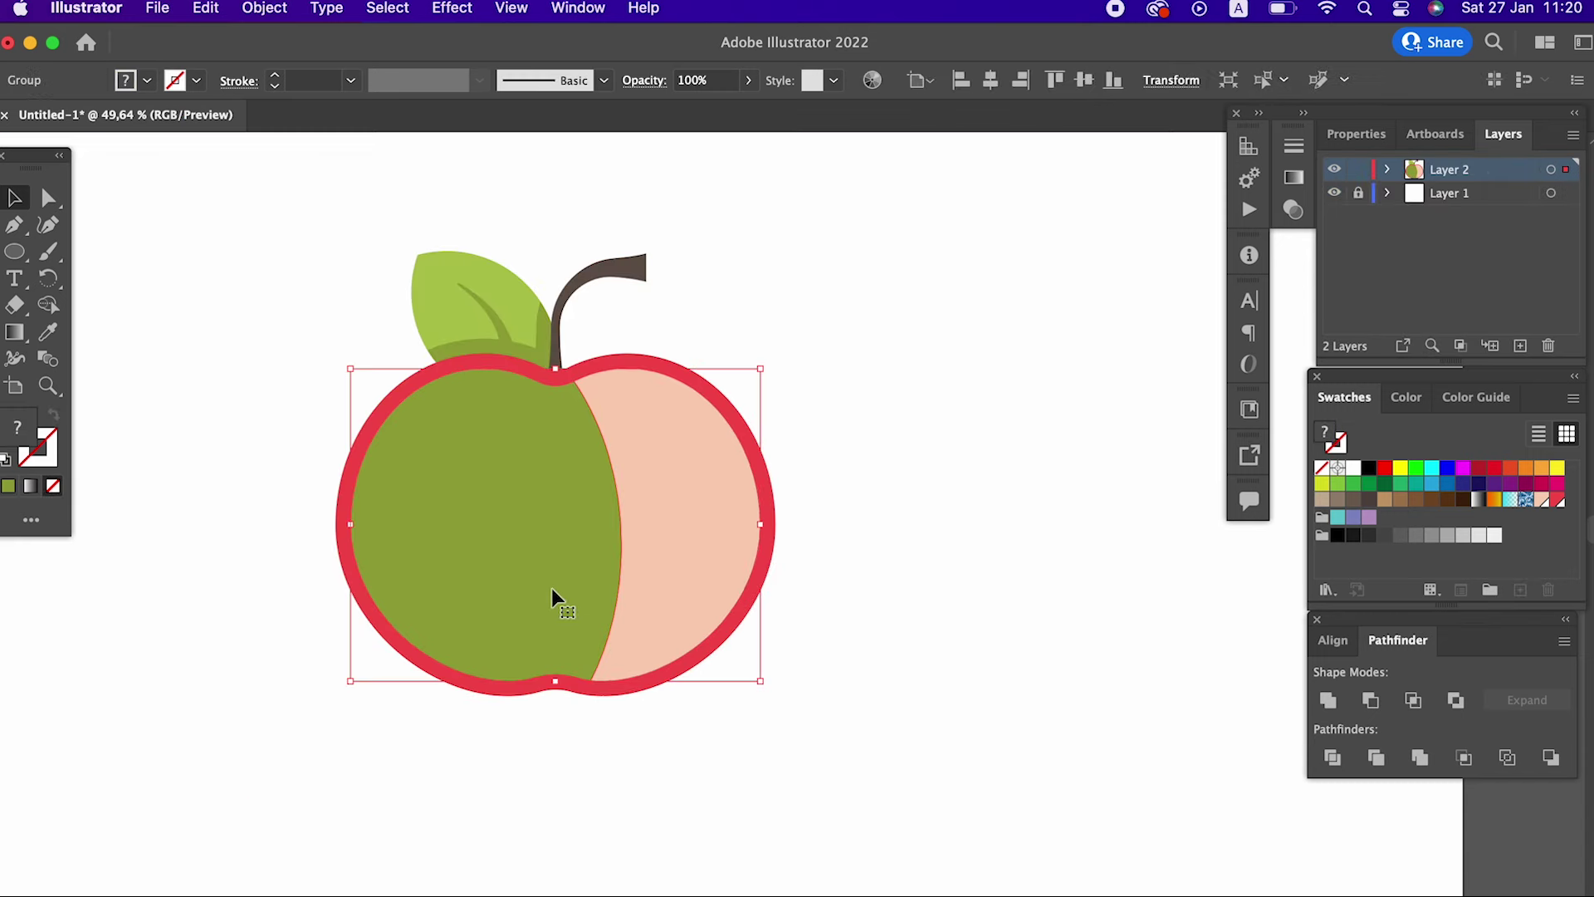
pyautogui.click(1537, 504)
pyautogui.click(915, 659)
pyautogui.click(702, 538)
# - Give the right flesh half a darker peach fill (#EDB596)
pyautogui.doubleClick(630, 528)
pyautogui.click(676, 530)
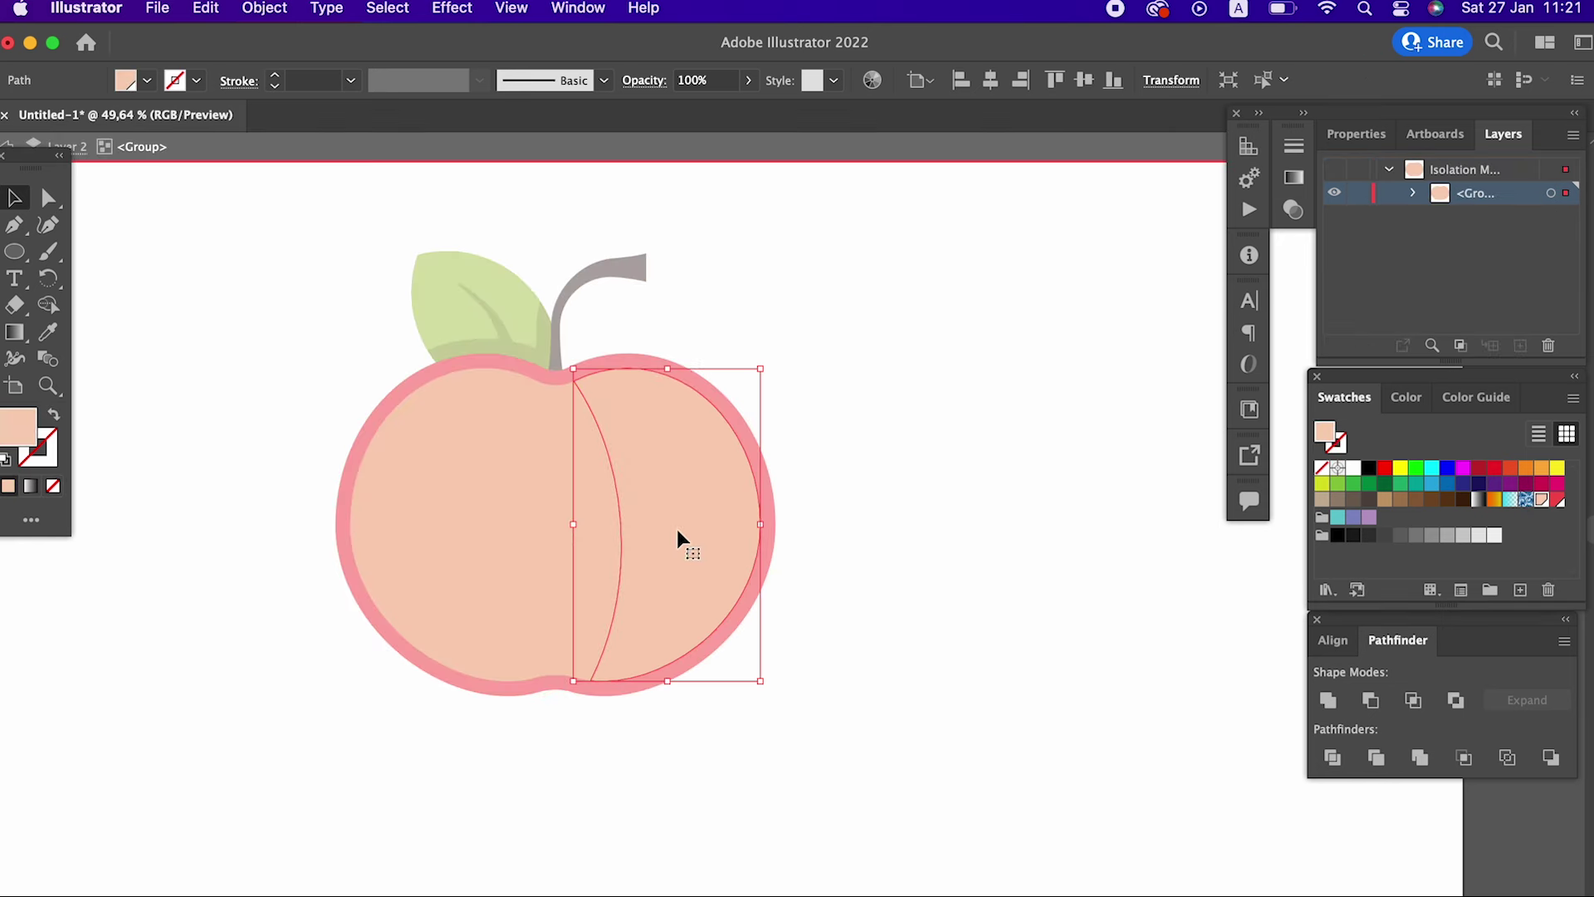
pyautogui.doubleClick(24, 434)
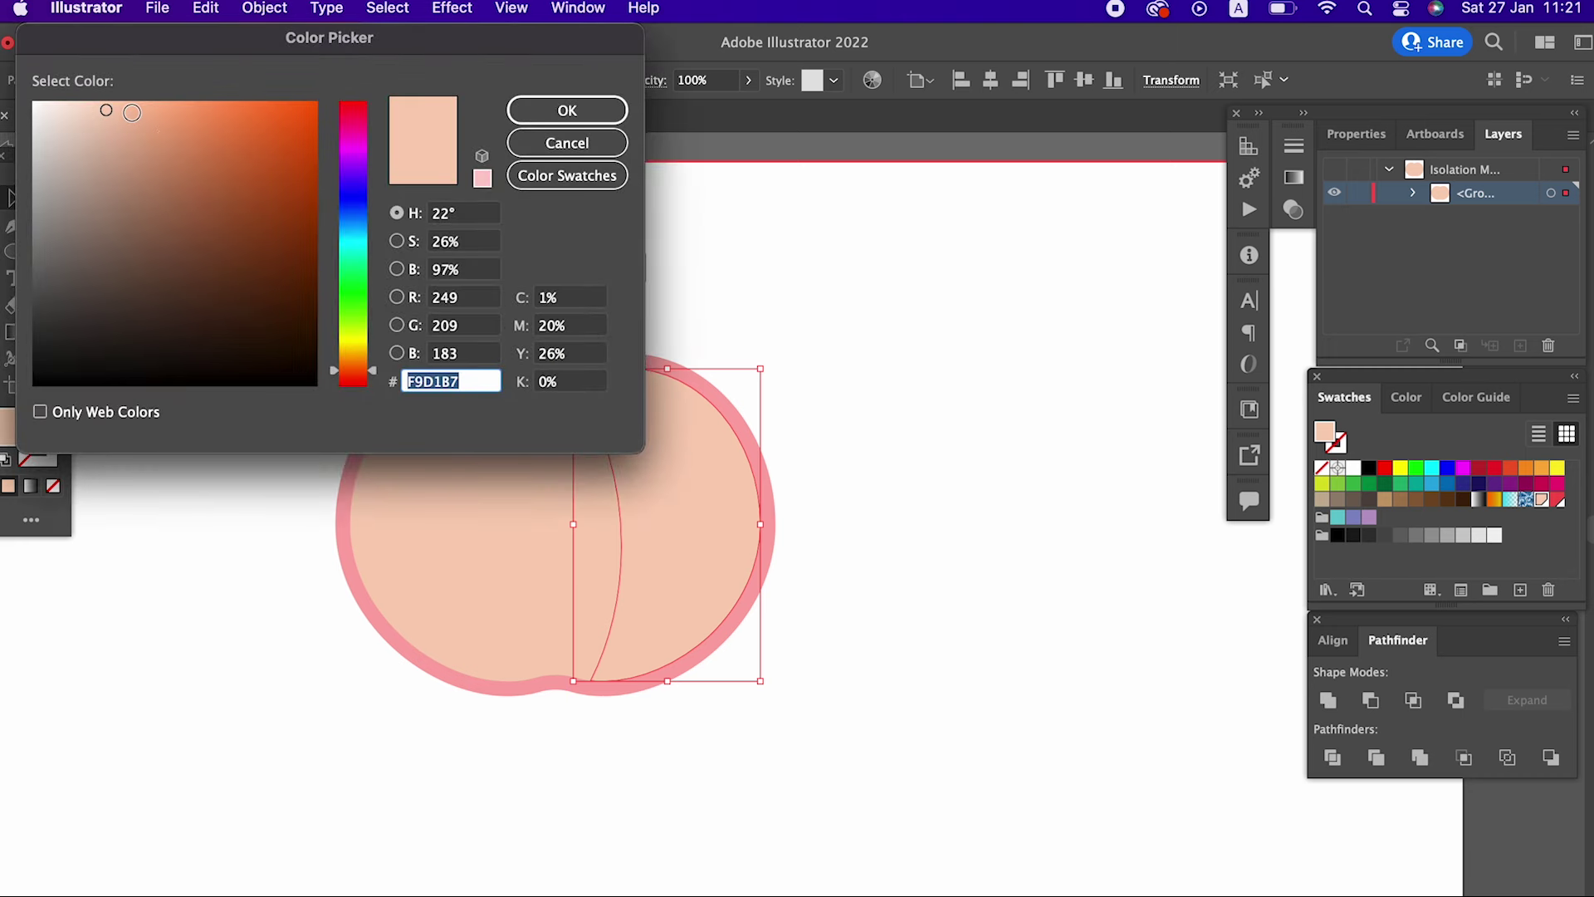
pyautogui.moveTo(132, 112); pyautogui.dragTo(140, 121)
pyautogui.click(597, 110)
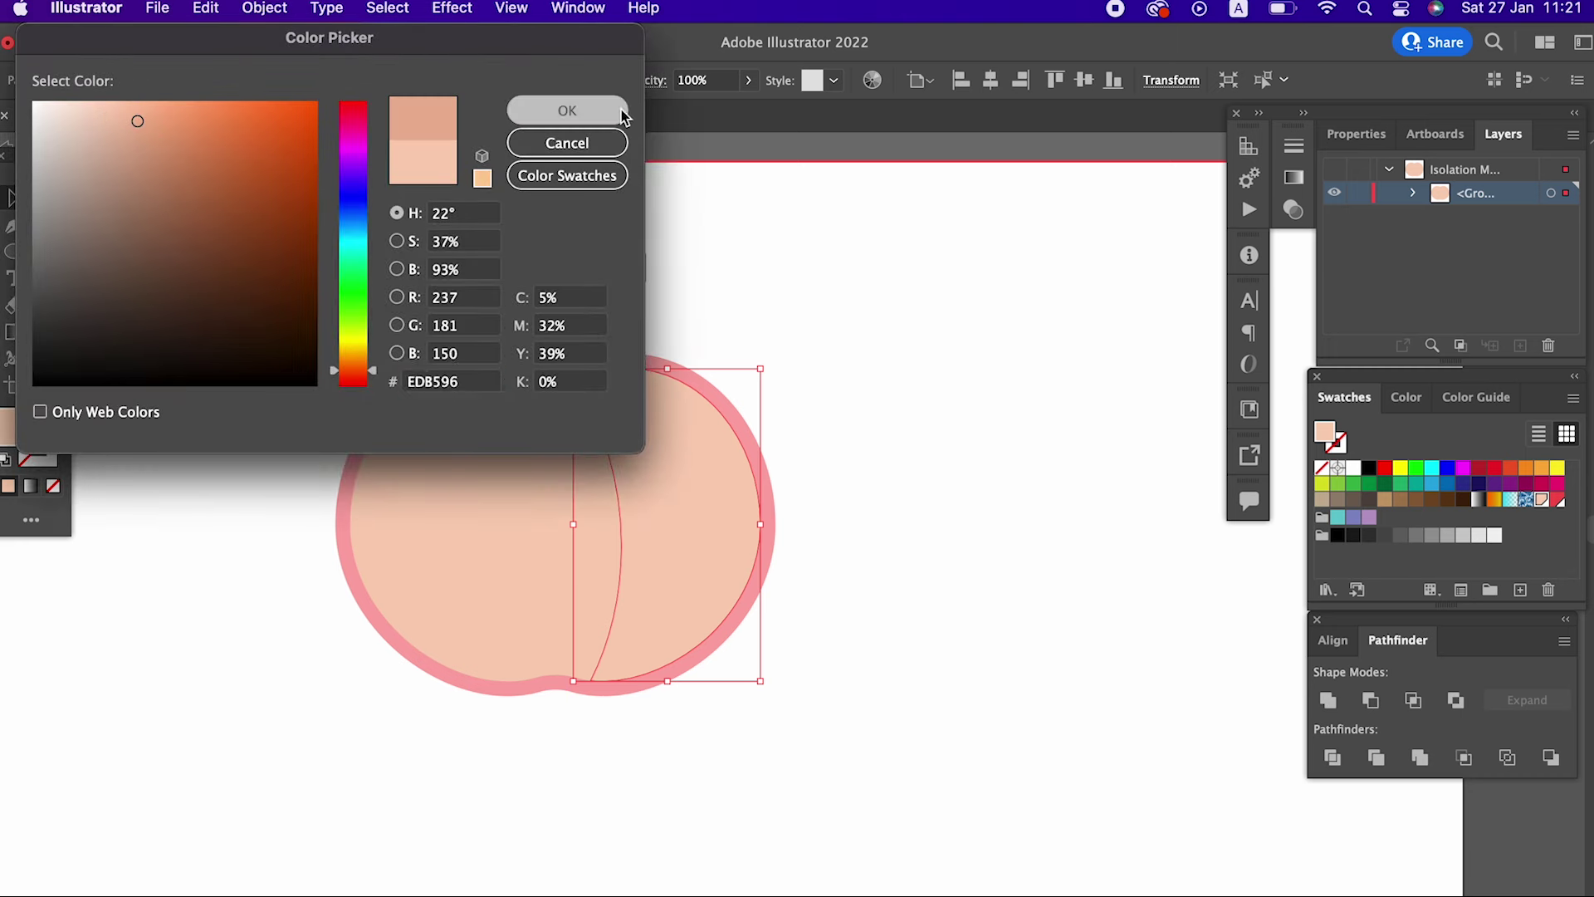
pyautogui.doubleClick(943, 448)
pyautogui.click(776, 498)
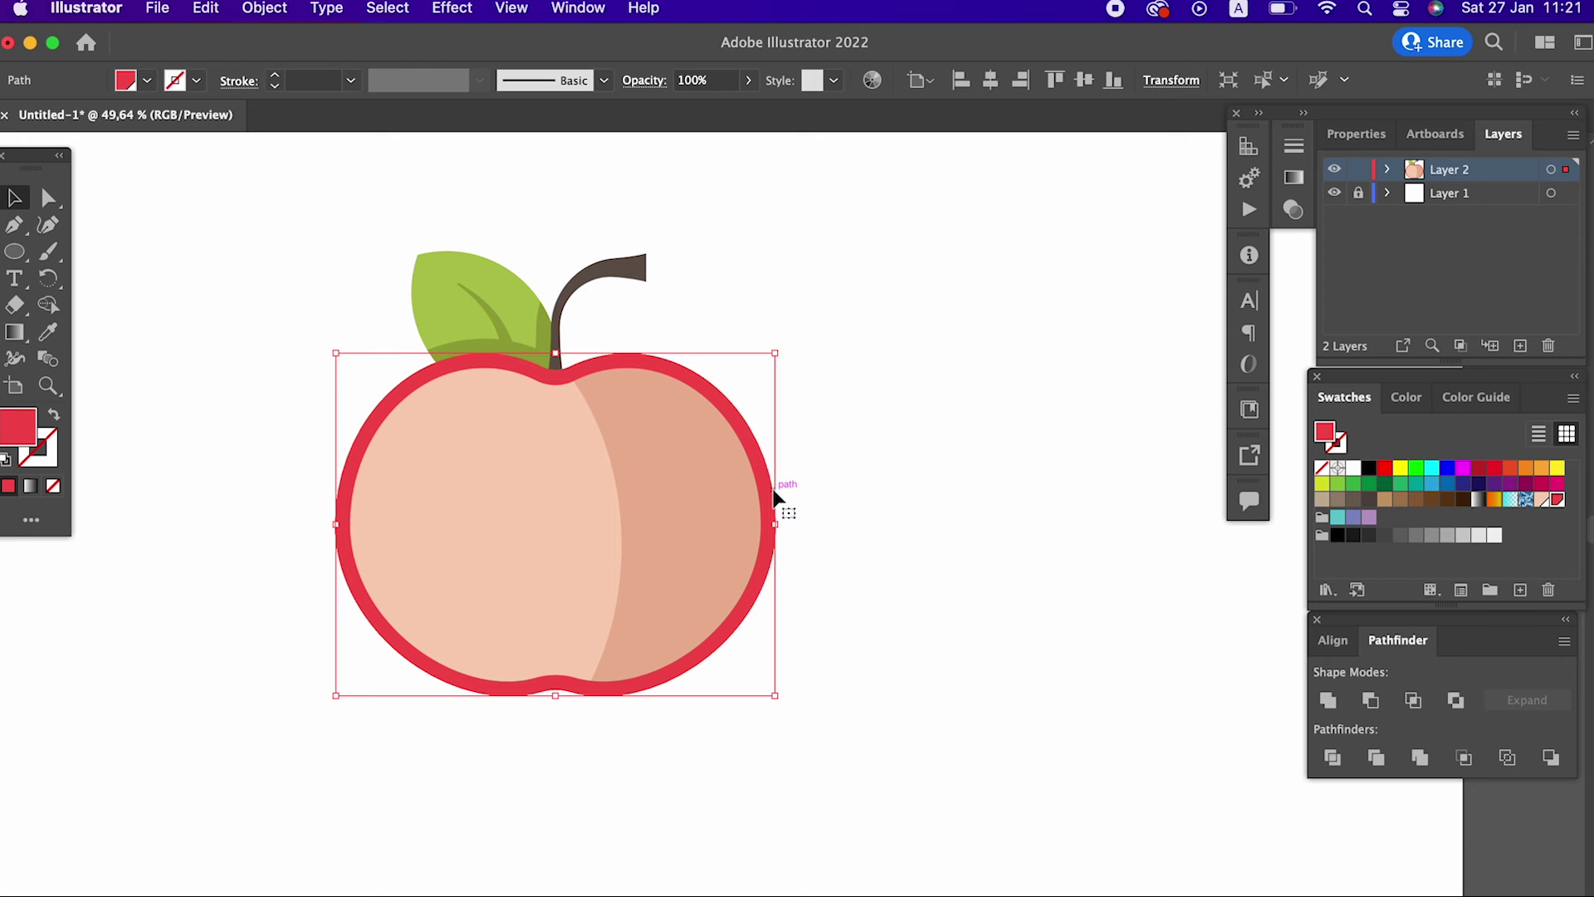
# - Paste the ellipse in front, Divide the red outline with it, and delete the outer piece
pyautogui.click(222, 17)
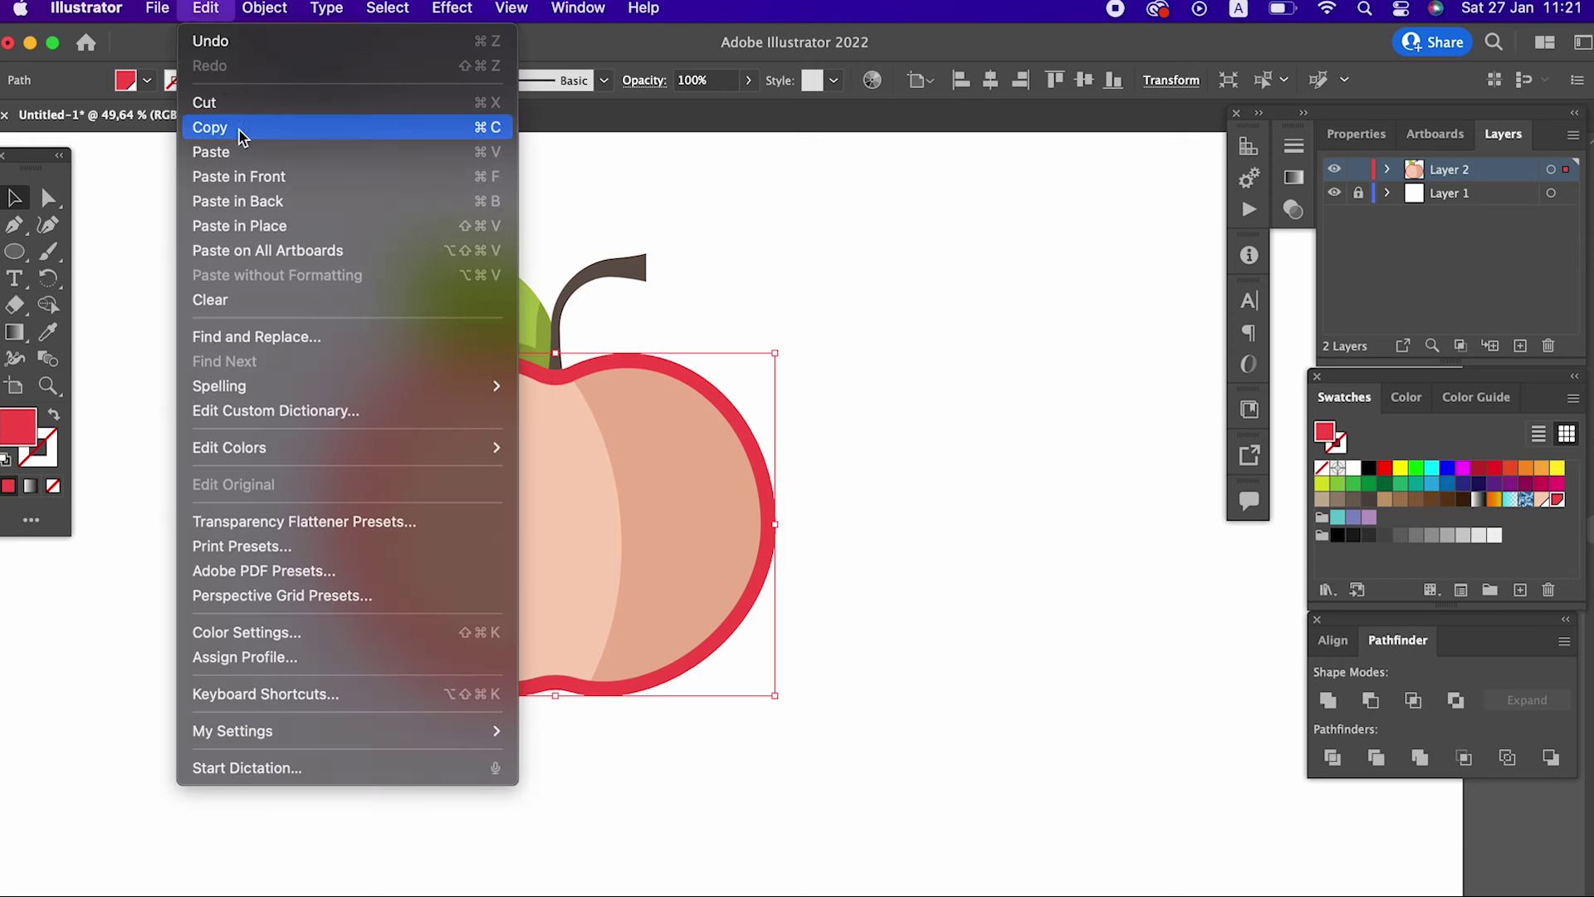
pyautogui.click(252, 174)
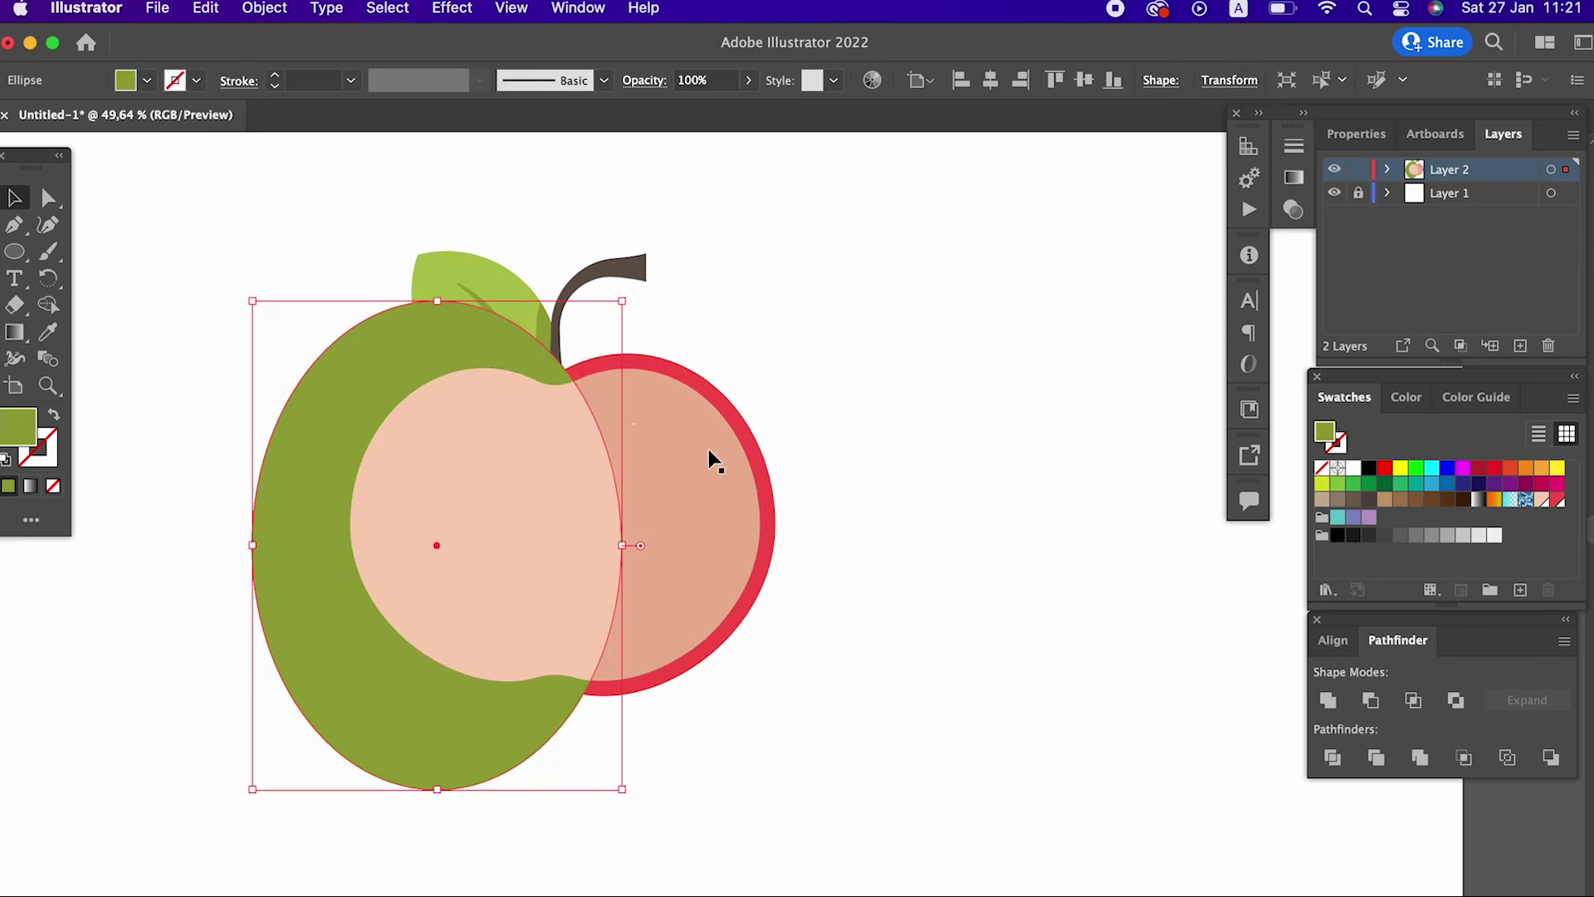
pyautogui.keyDown('shift'); pyautogui.click(772, 490); pyautogui.keyUp('shift')
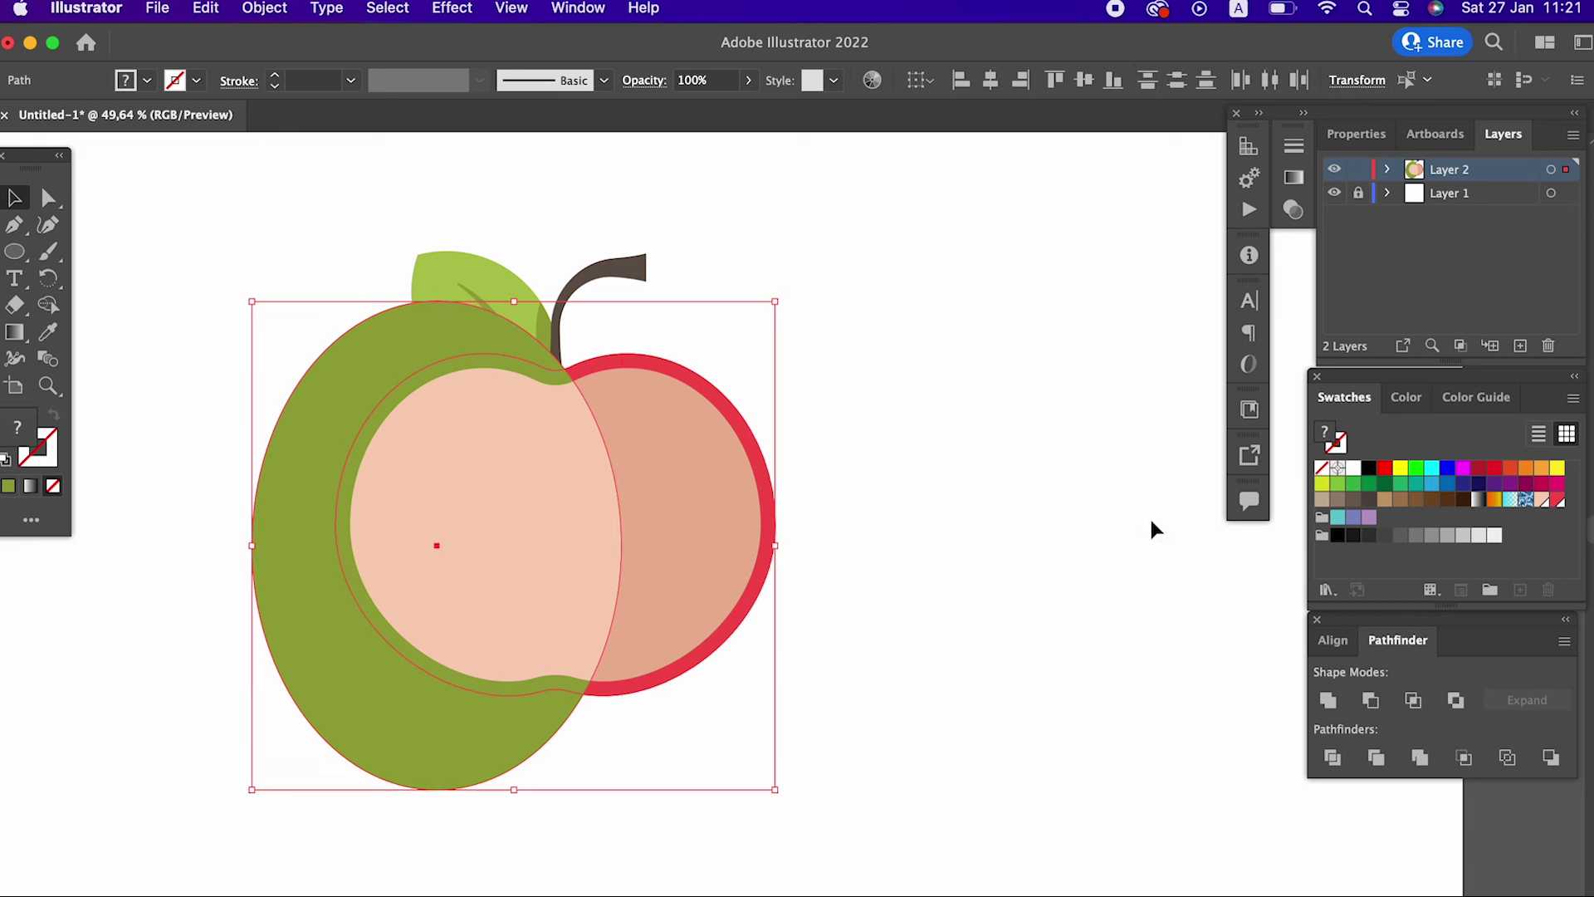
pyautogui.click(1345, 762)
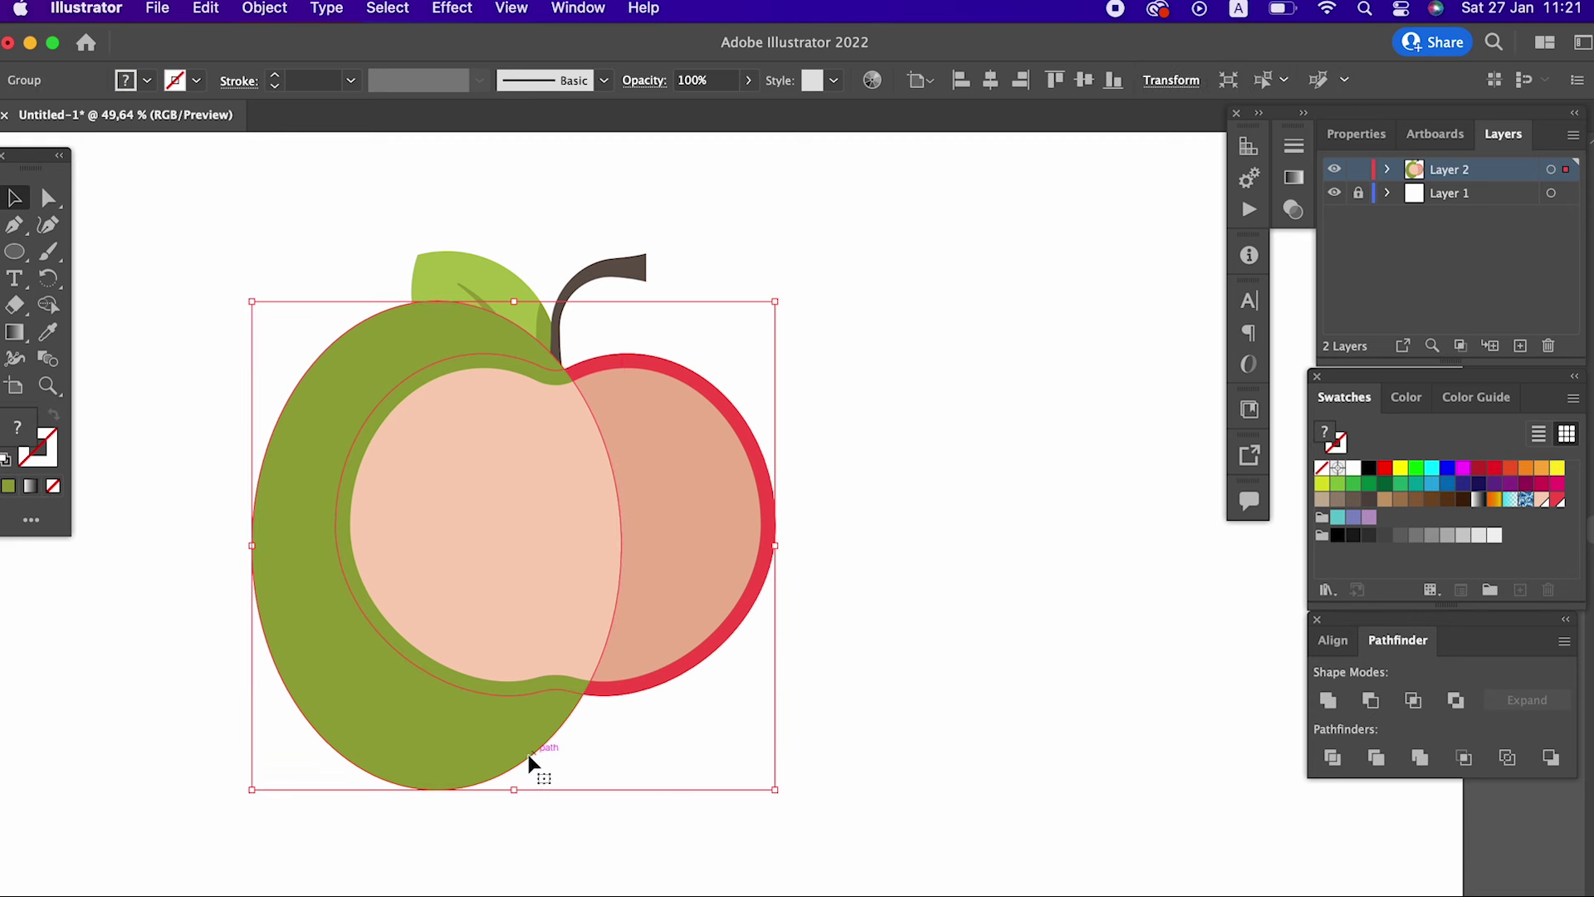
pyautogui.doubleClick(528, 754)
pyautogui.click(528, 754)
pyautogui.press('Delete')
# - Fill the left outline piece with the red swatch and the right piece with darker red
pyautogui.click(551, 660)
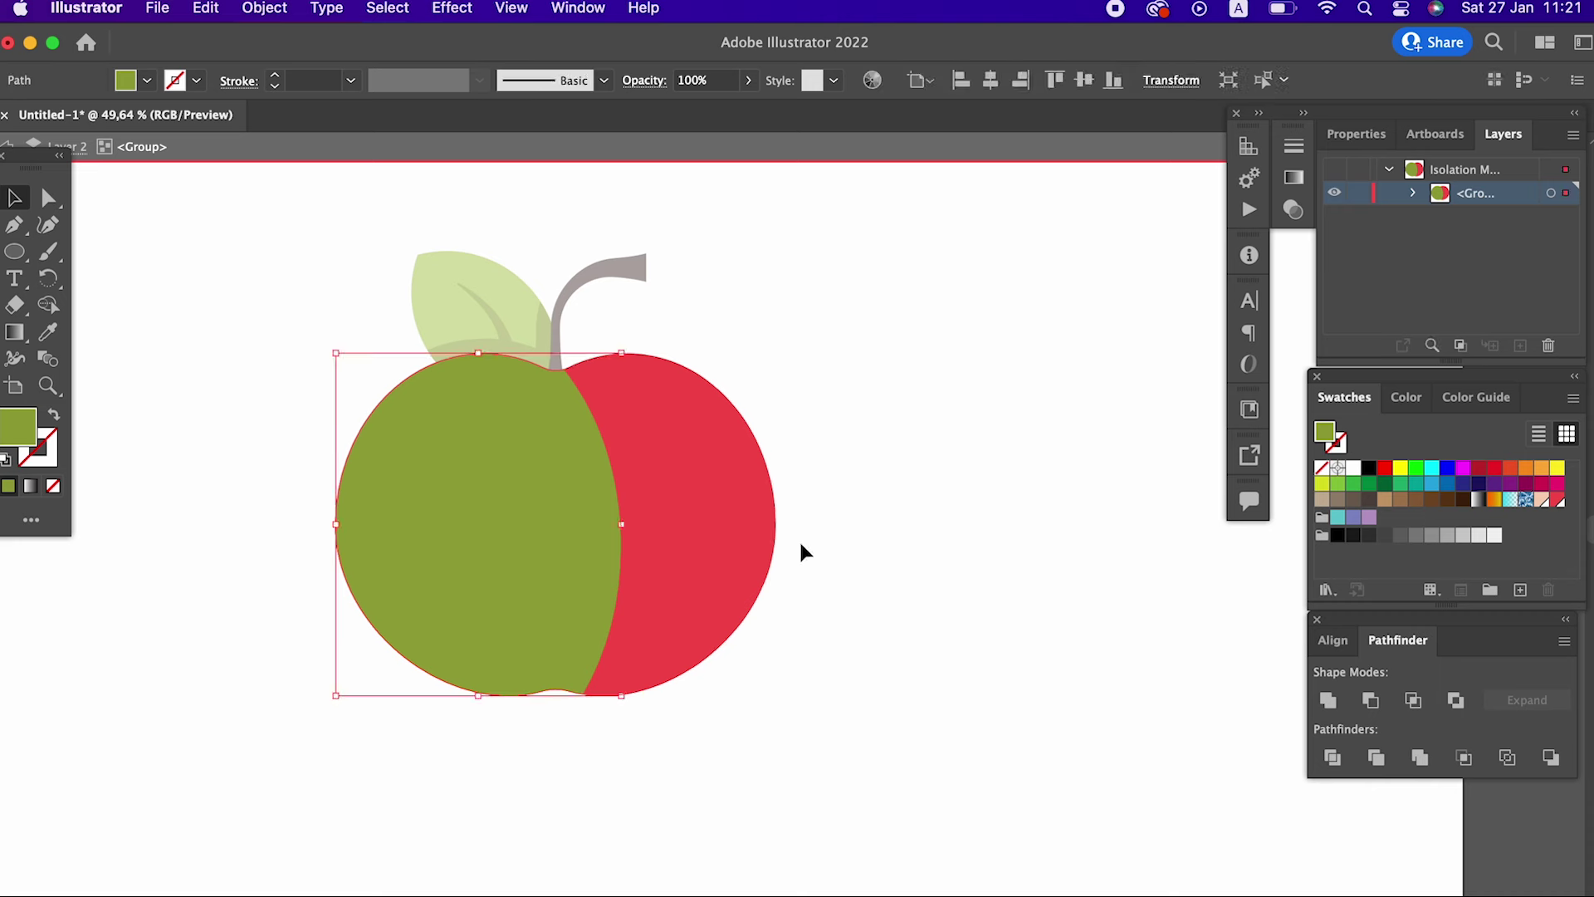
pyautogui.click(1554, 501)
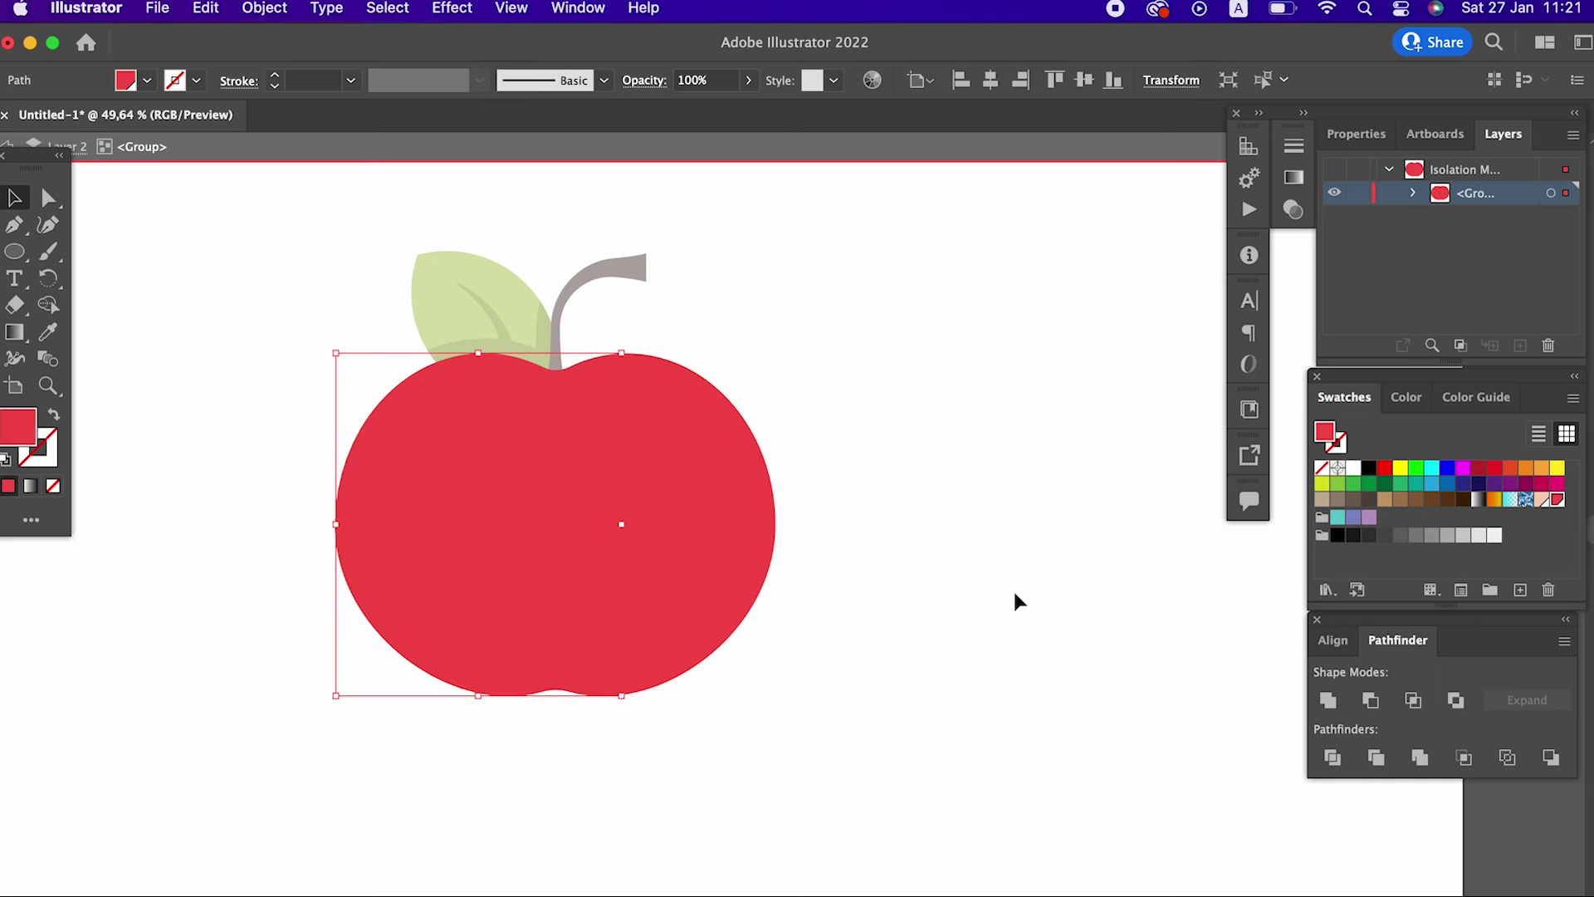
pyautogui.doubleClick(820, 539)
pyautogui.doubleClick(771, 464)
pyautogui.click(767, 470)
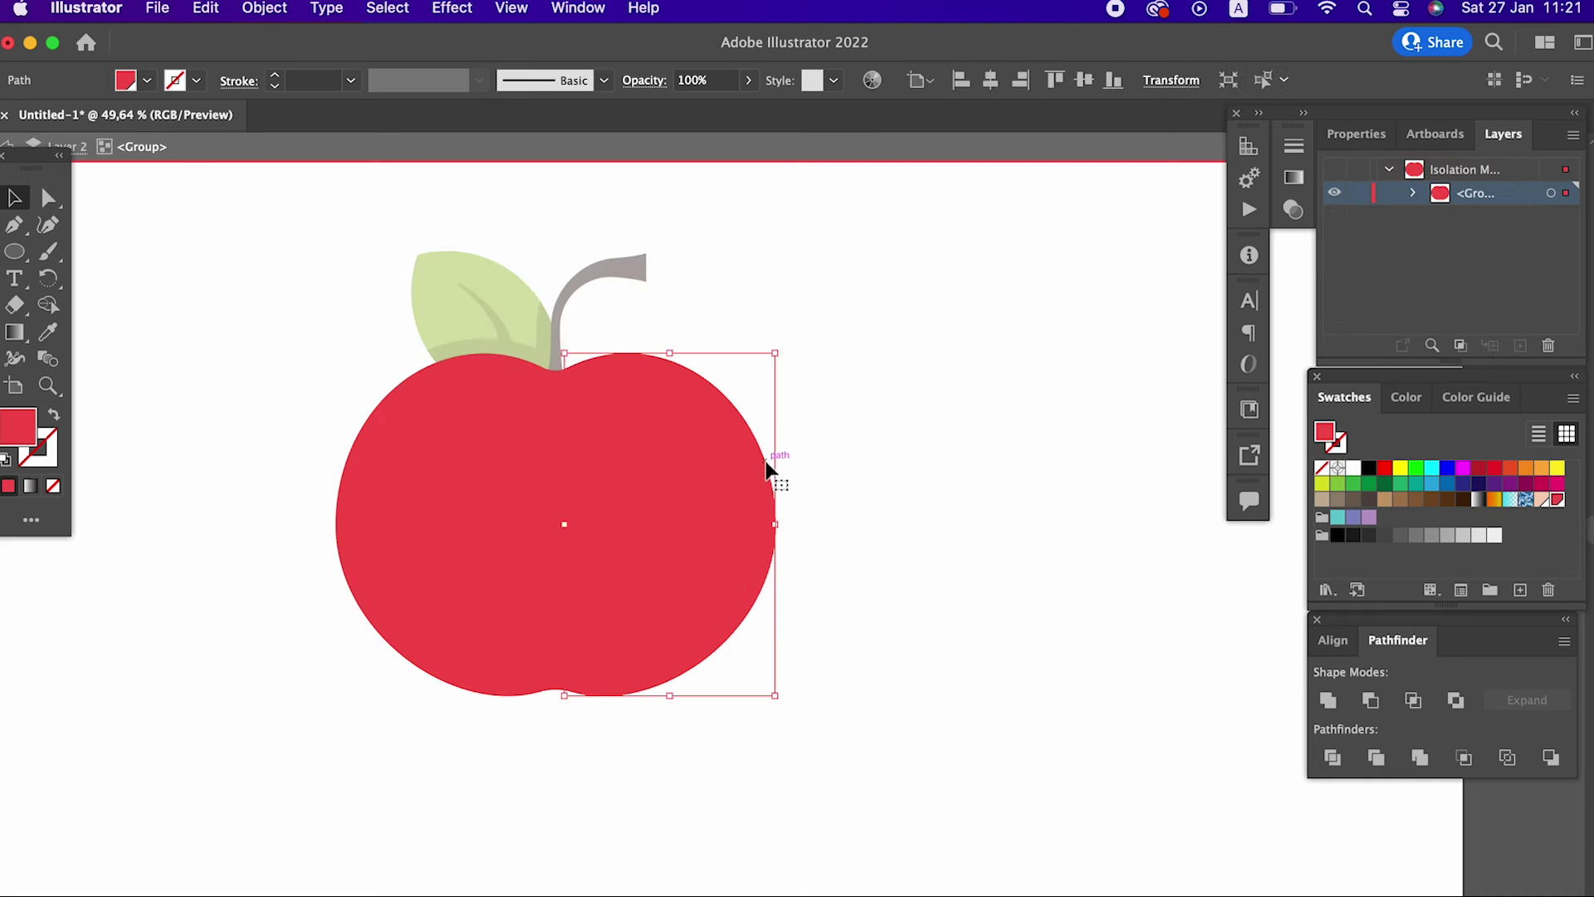
pyautogui.doubleClick(11, 447)
pyautogui.moveTo(228, 111); pyautogui.dragTo(246, 131)
pyautogui.click(573, 101)
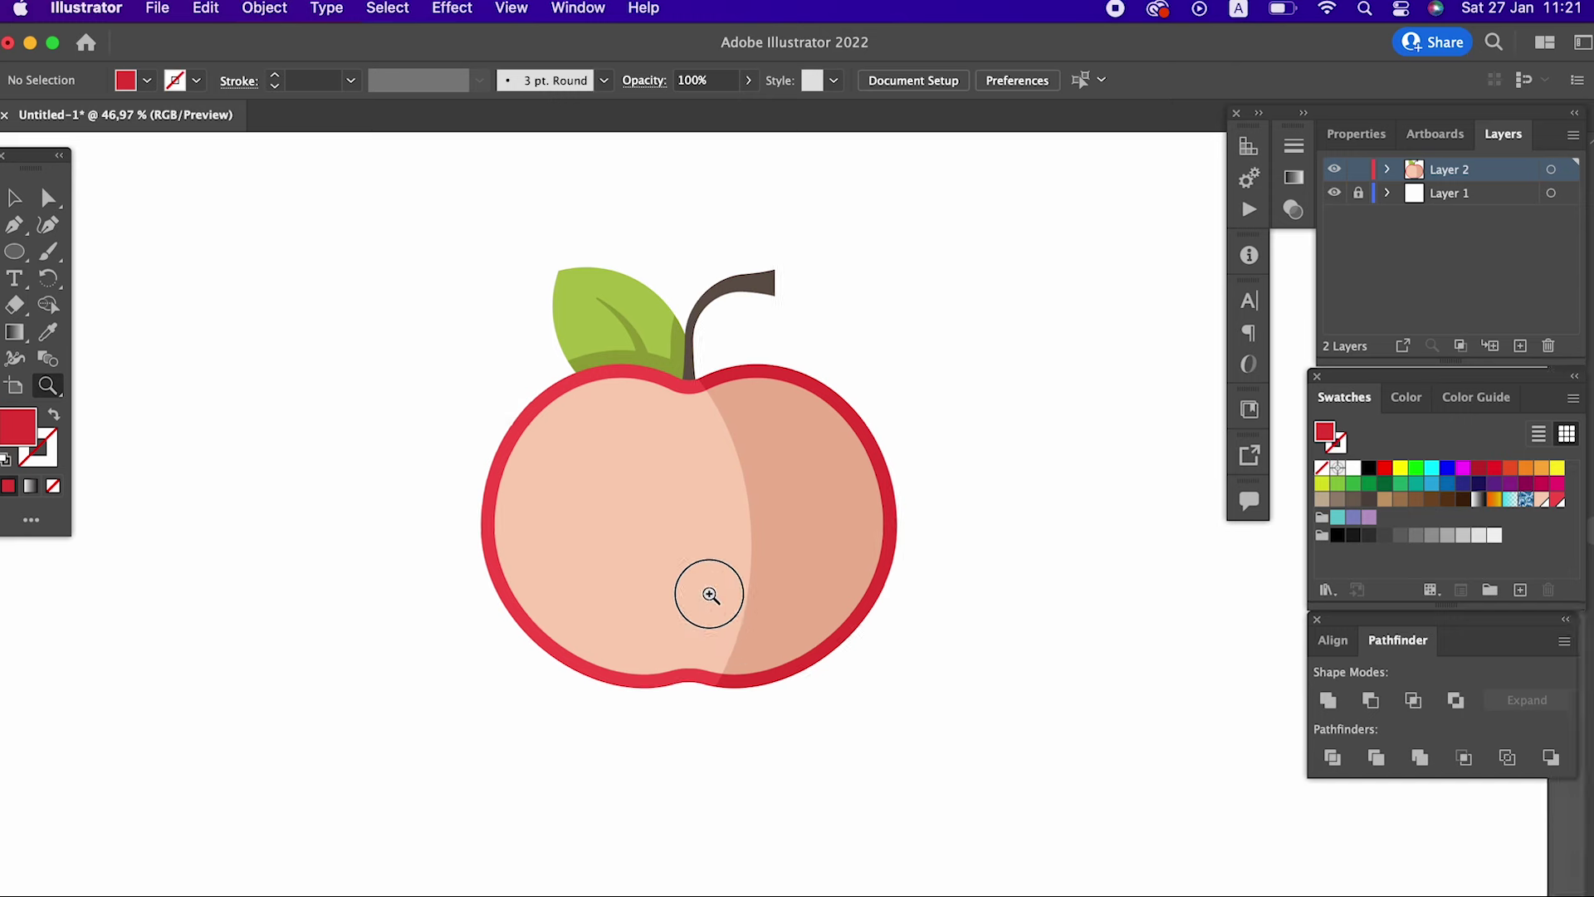
# - Draw a small darker-peach rectangle and position it on the flesh seam
pyautogui.moveTo(705, 587); pyautogui.dragTo(755, 679)
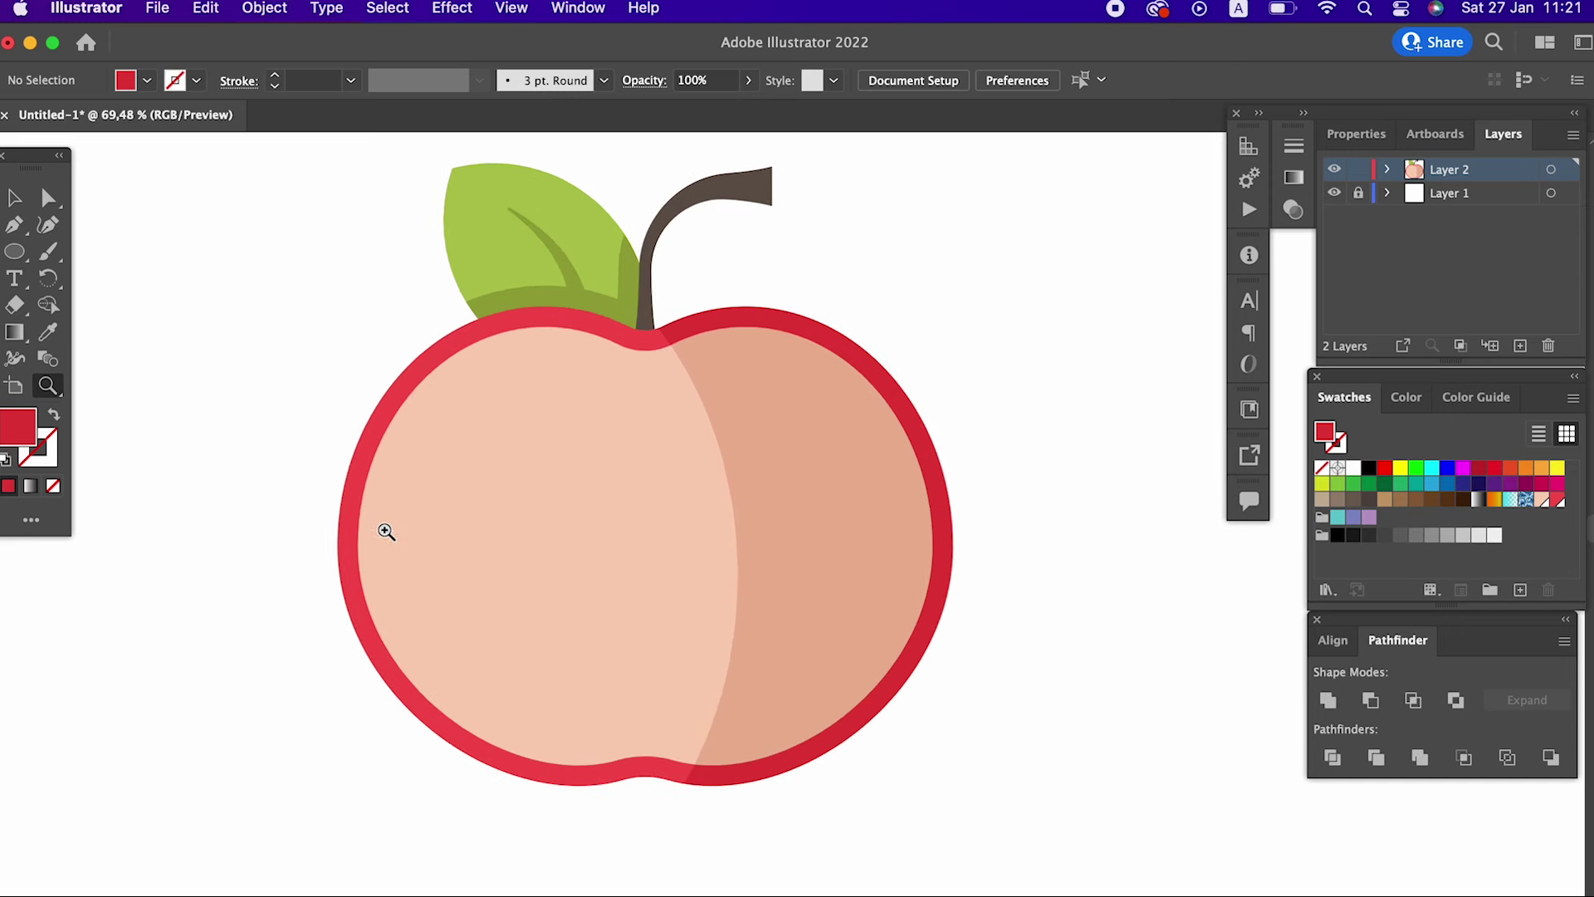
pyautogui.click(8, 262)
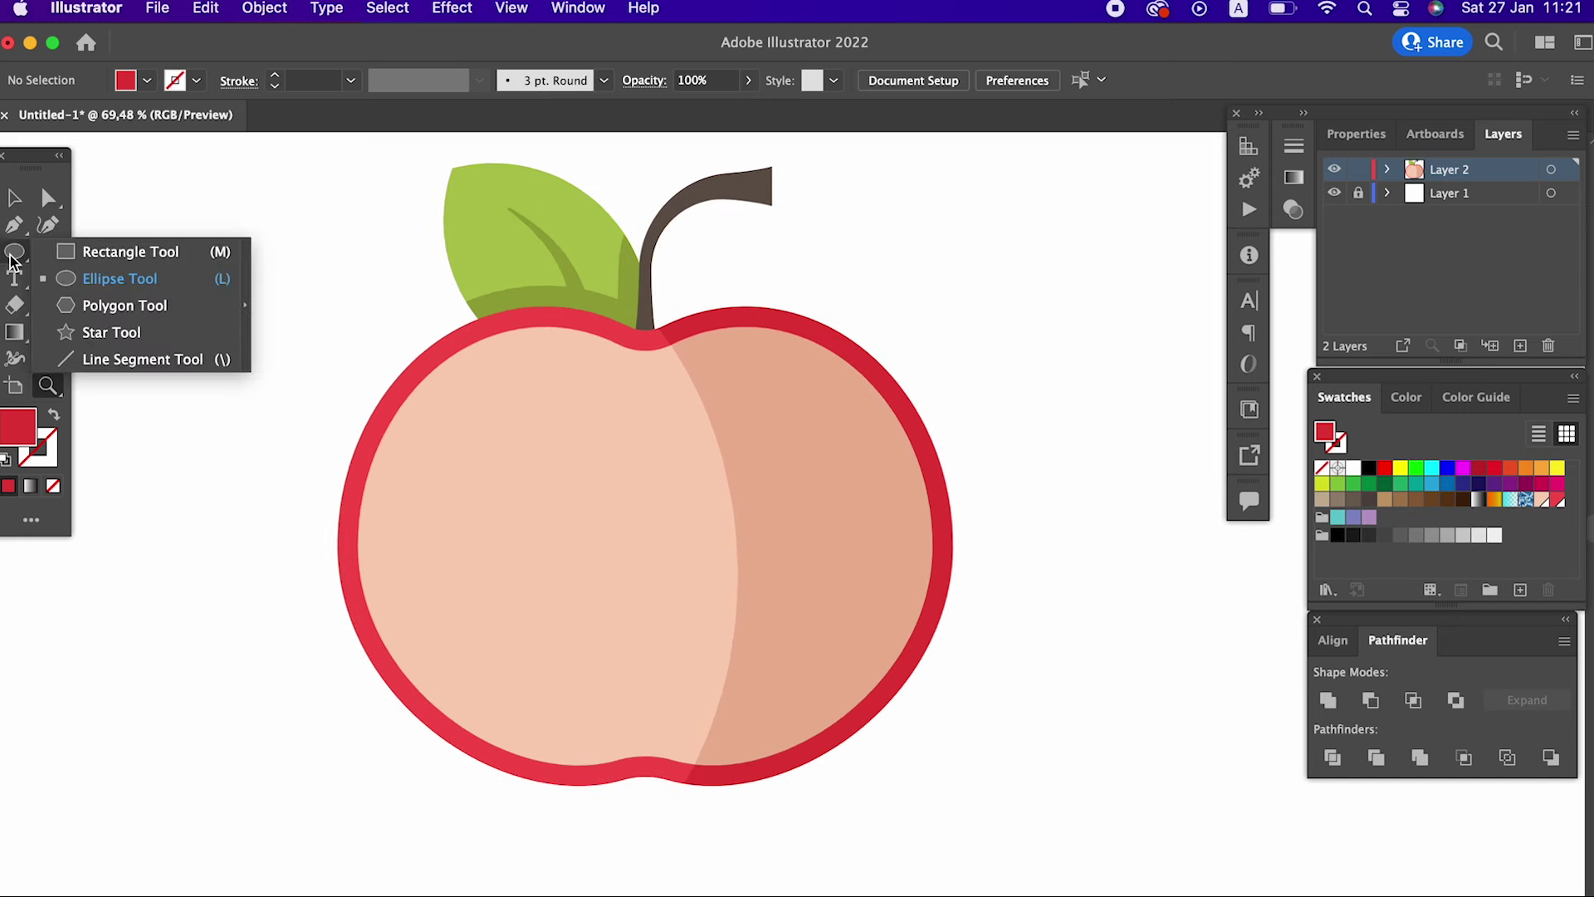
pyautogui.click(89, 259)
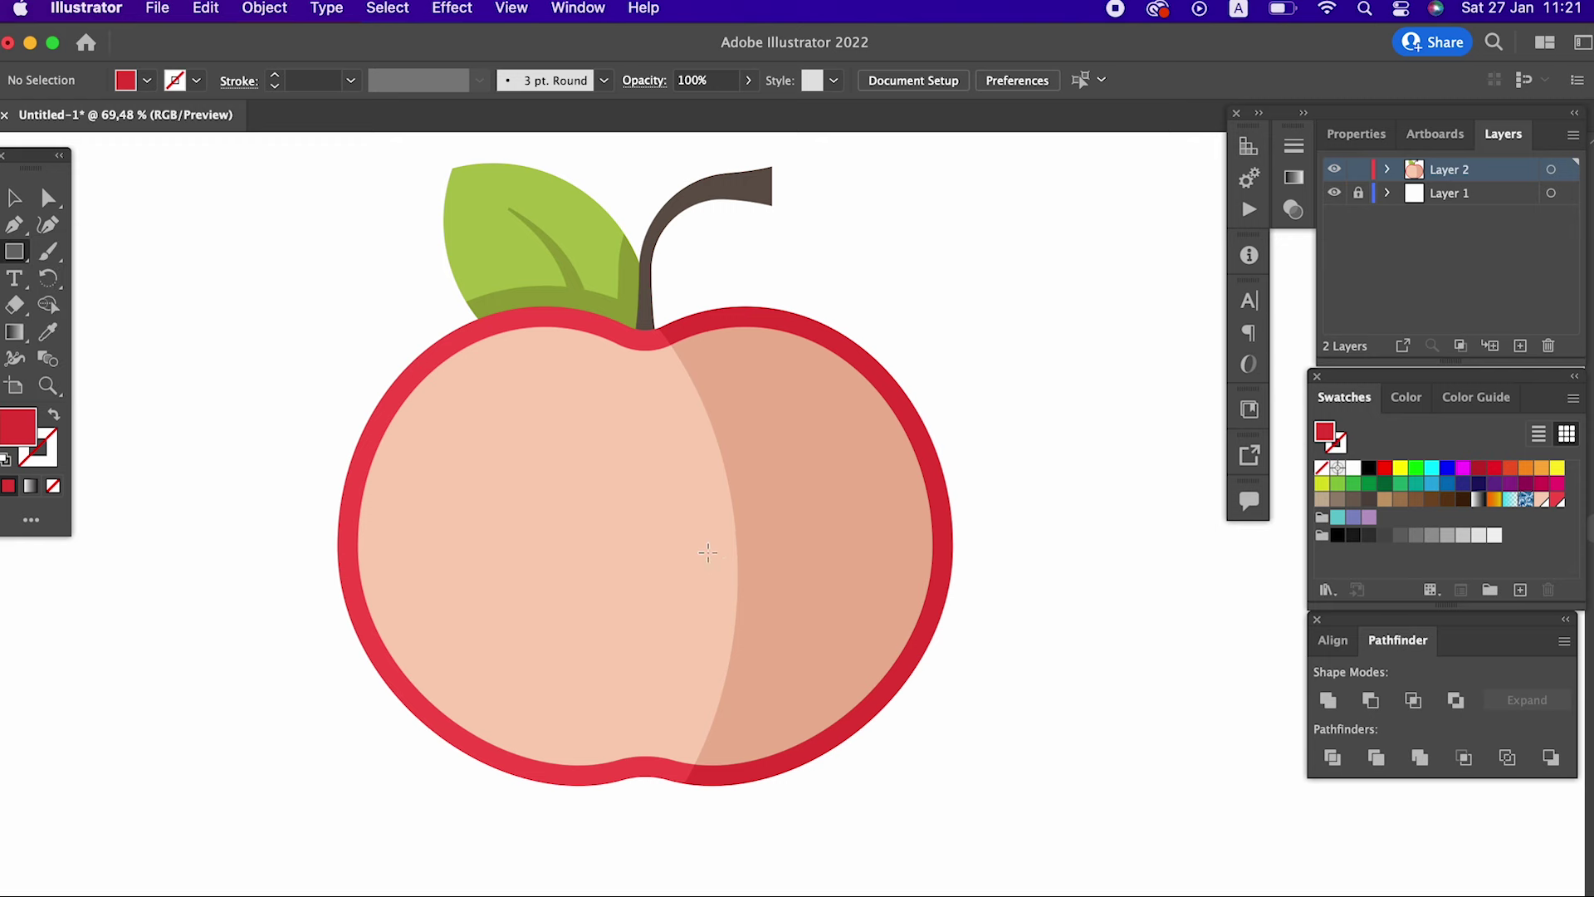
pyautogui.moveTo(699, 528); pyautogui.dragTo(753, 619)
pyautogui.press('z')
pyautogui.keyDown('alt'); pyautogui.click(620, 488); pyautogui.keyUp('alt')
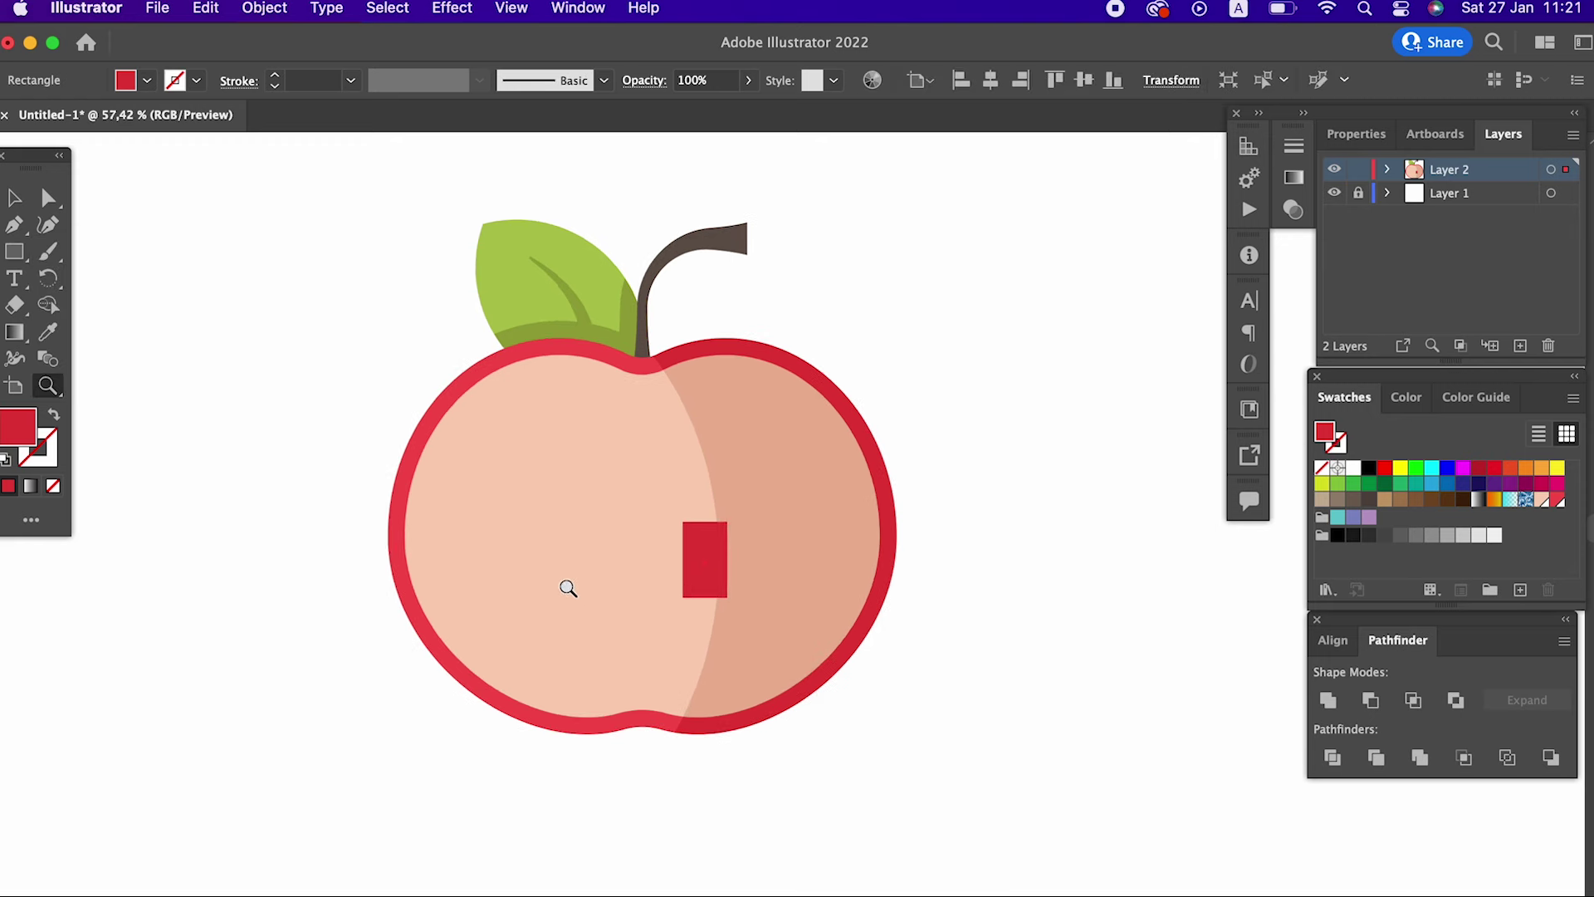
pyautogui.click(800, 501)
pyautogui.press('z')
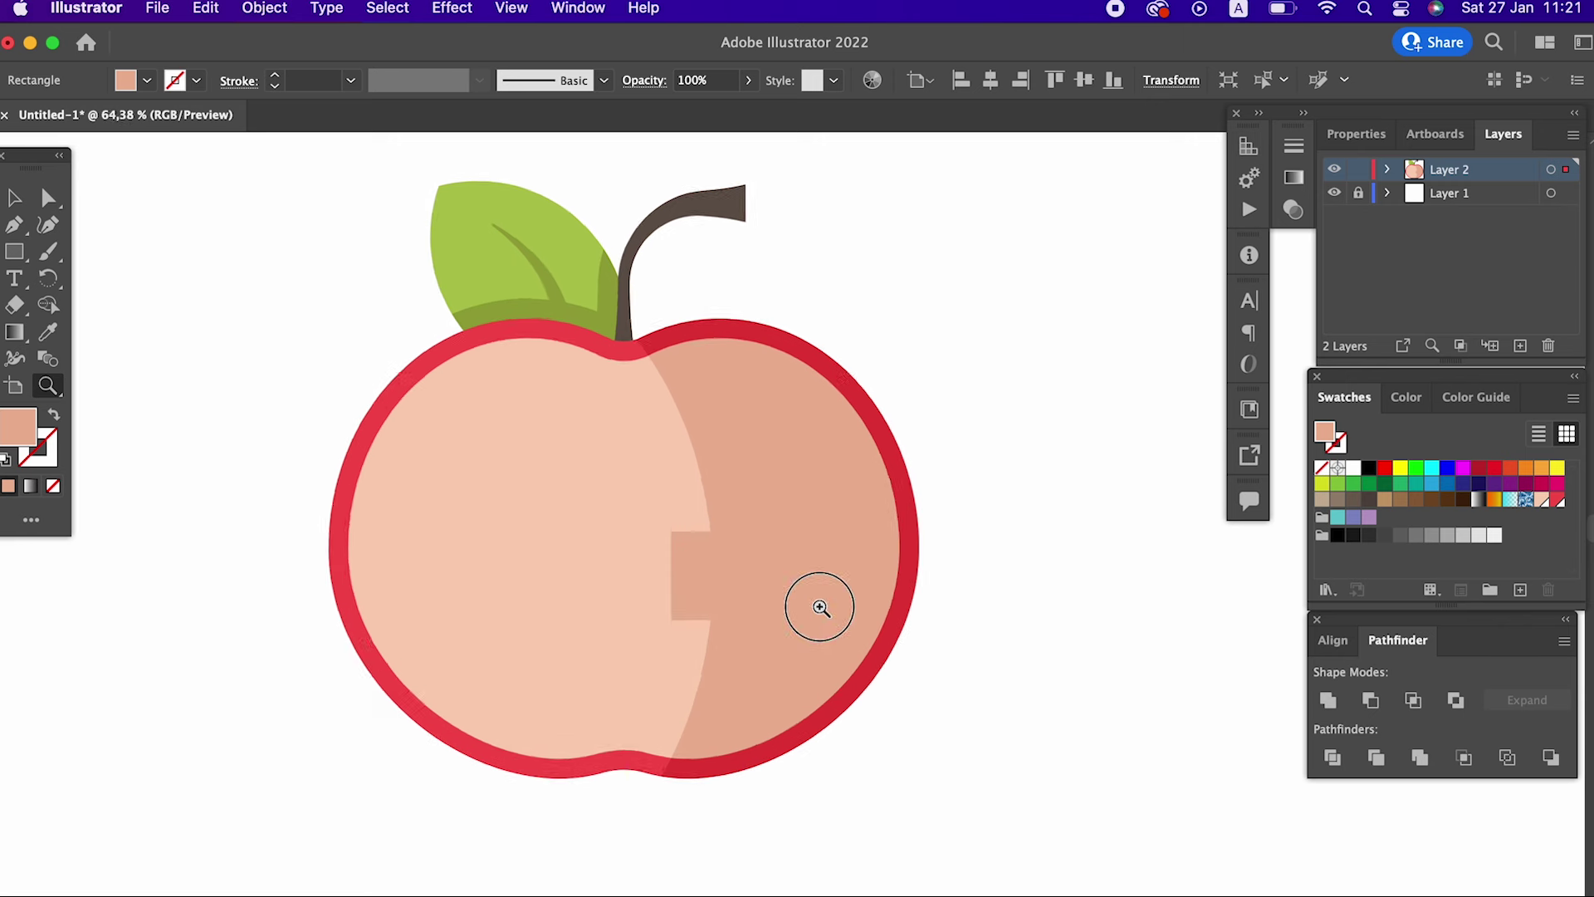
pyautogui.click(15, 197)
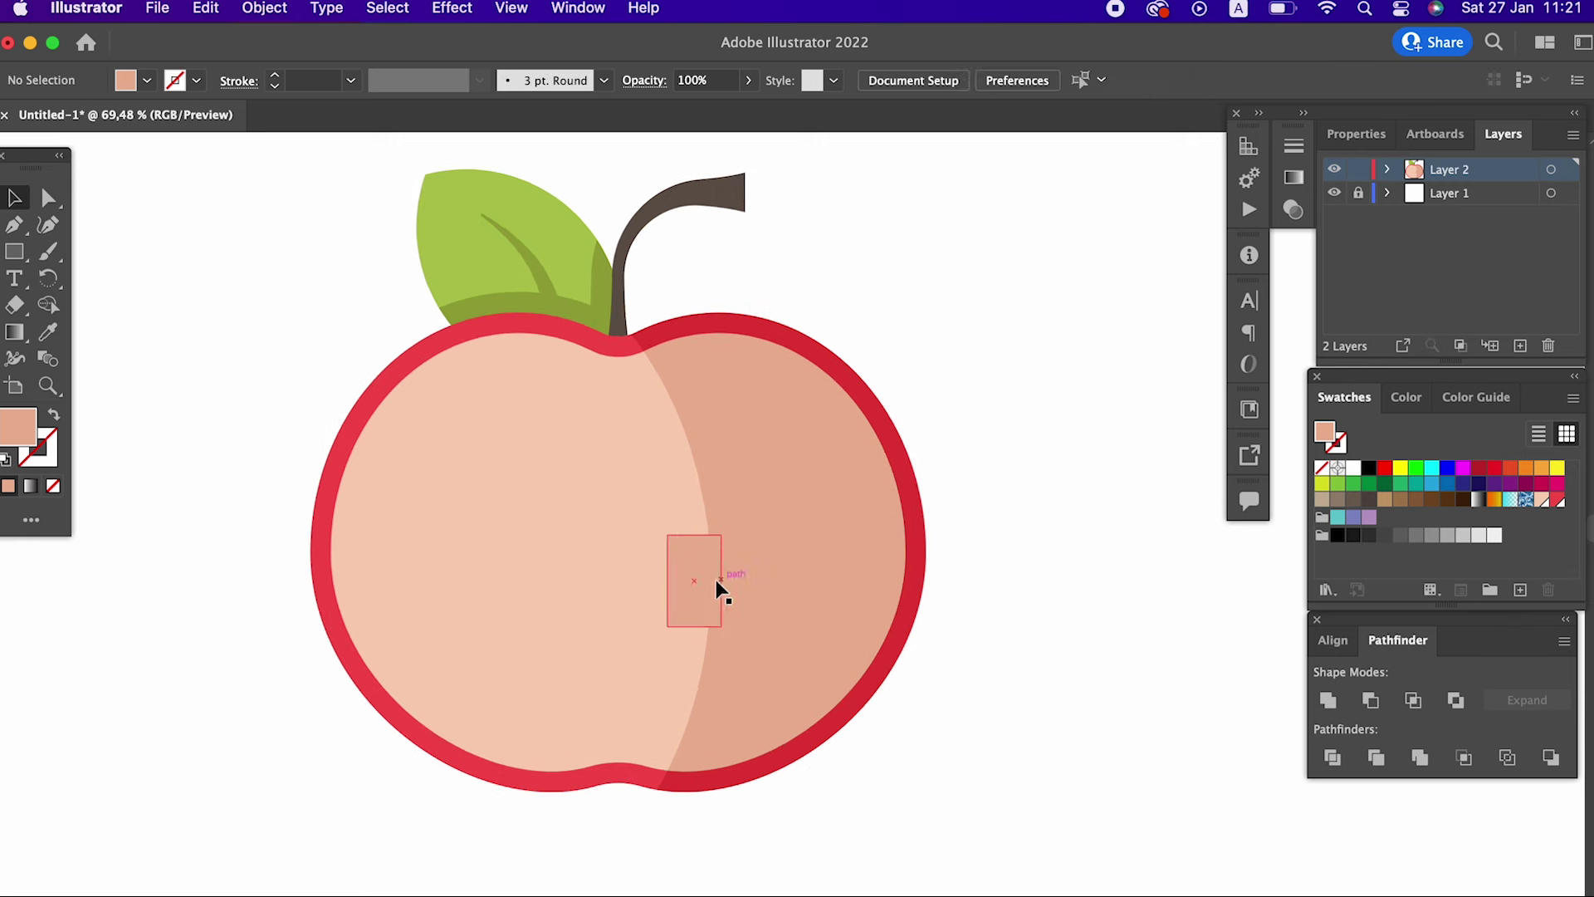
pyautogui.moveTo(706, 580); pyautogui.dragTo(704, 552)
pyautogui.click(1066, 728)
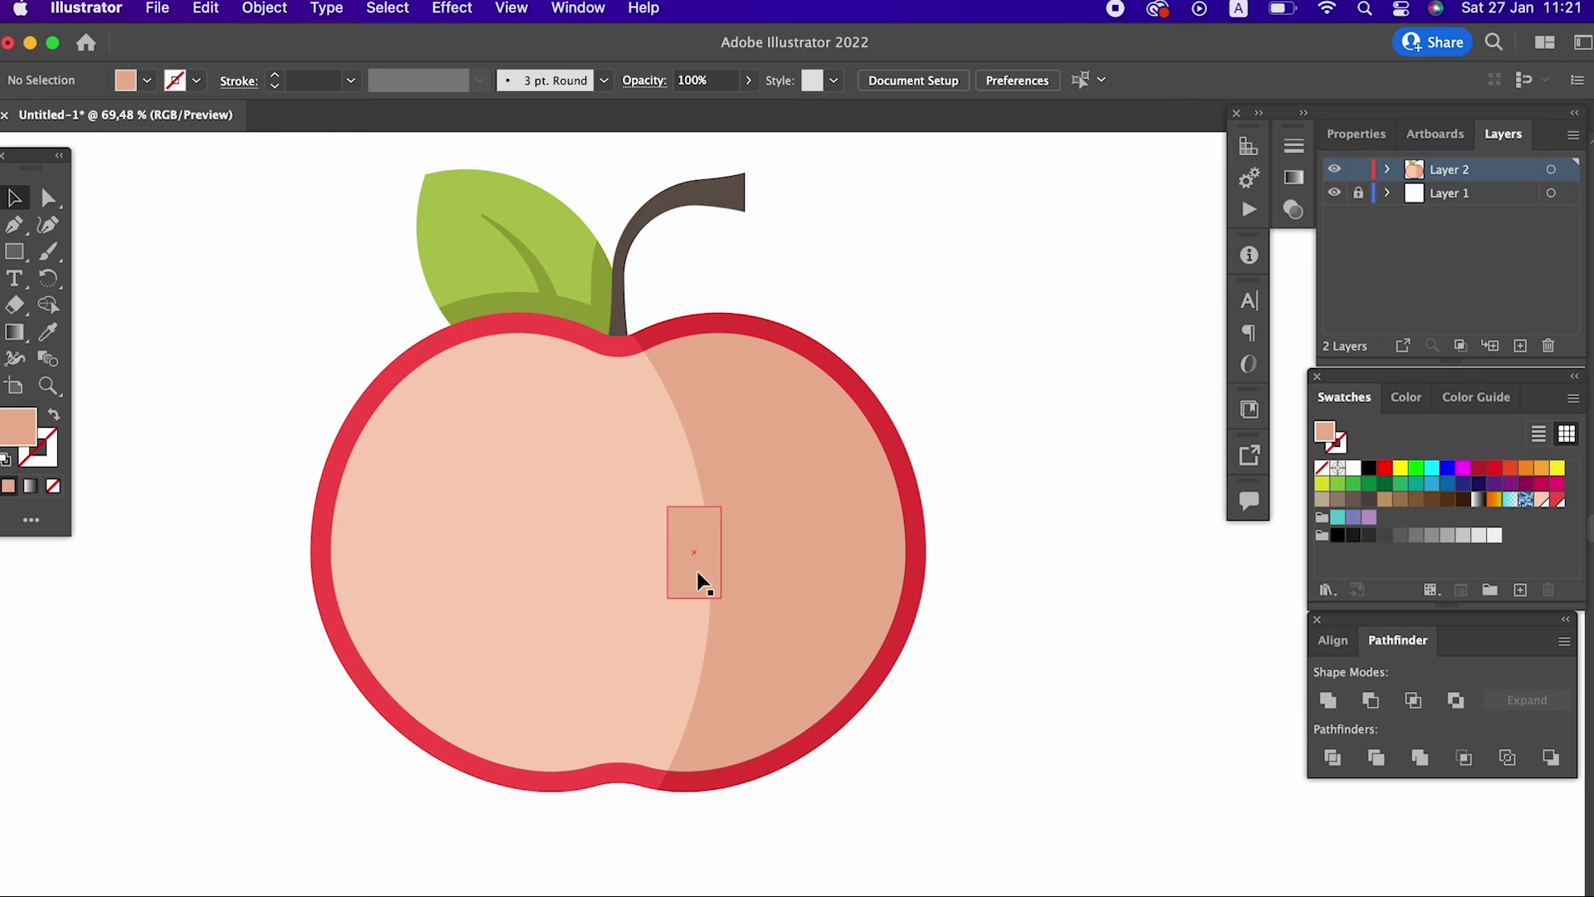
pyautogui.moveTo(691, 572)
pyautogui.mouseDown()
pyautogui.moveTo(672, 572)
pyautogui.moveTo(820, 628)
pyautogui.mouseUp()
# - Drag the rectangle's right live corners fully inward to form a semicircle
pyautogui.press('z')
pyautogui.scroll(-3, 659, 509)
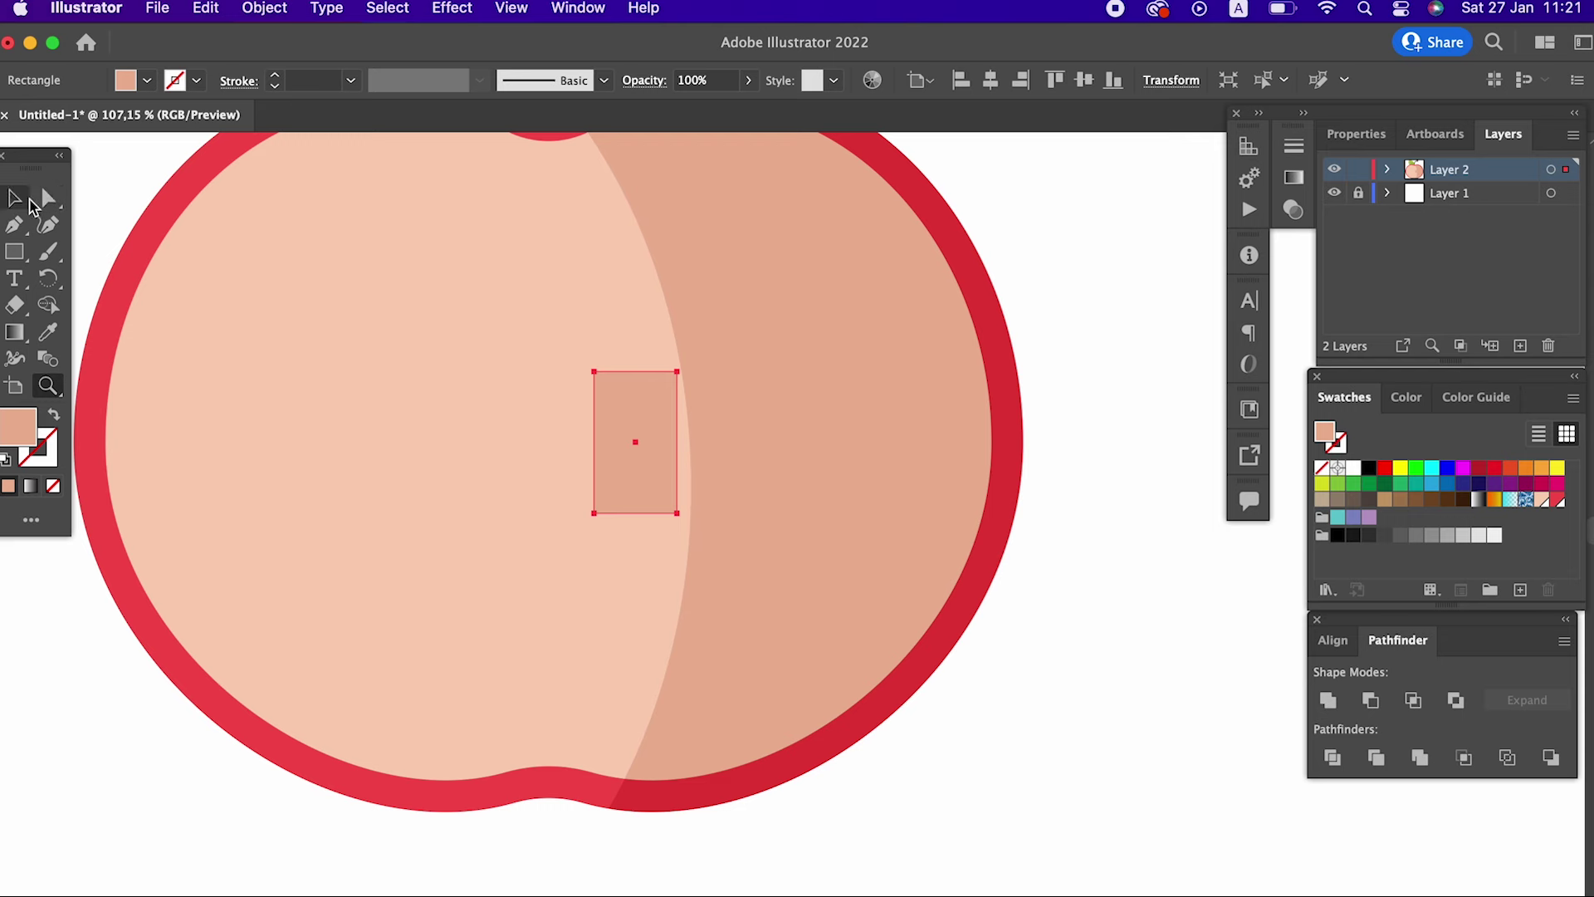
pyautogui.click(46, 199)
pyautogui.click(677, 371)
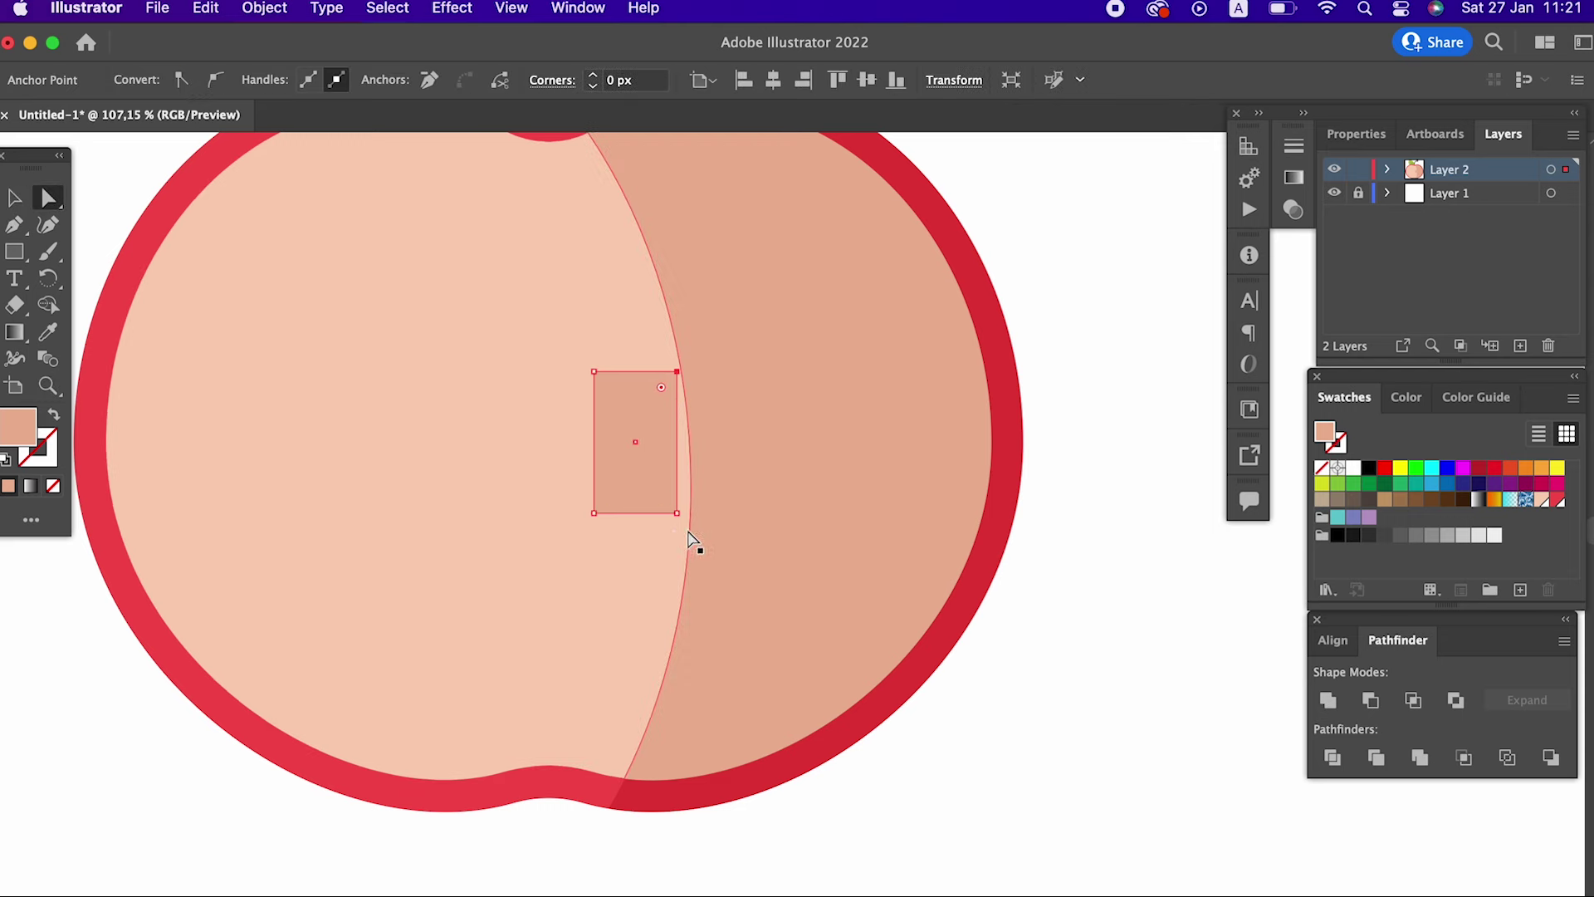
pyautogui.keyDown('shift'); pyautogui.click(677, 514); pyautogui.keyUp('shift')
pyautogui.moveTo(661, 499)
pyautogui.mouseDown()
pyautogui.moveTo(523, 474)
pyautogui.moveTo(467, 495)
pyautogui.mouseUp()
pyautogui.press('z')
pyautogui.press('super+shift+a')
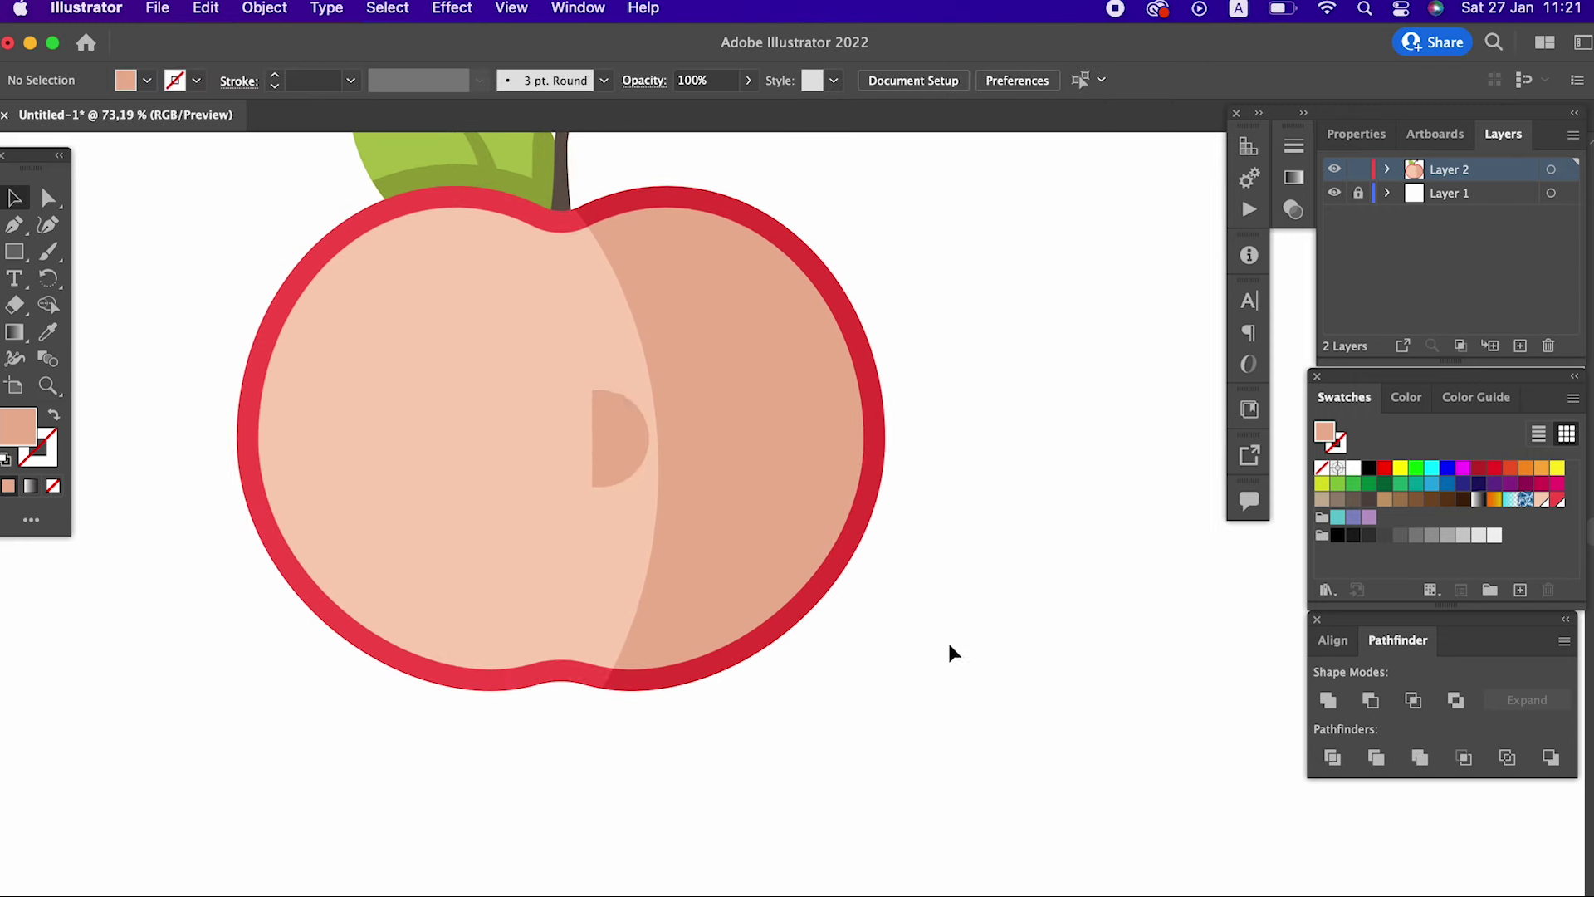
pyautogui.moveTo(624, 398); pyautogui.dragTo(772, 491)
pyautogui.moveTo(683, 513); pyautogui.dragTo(731, 511)
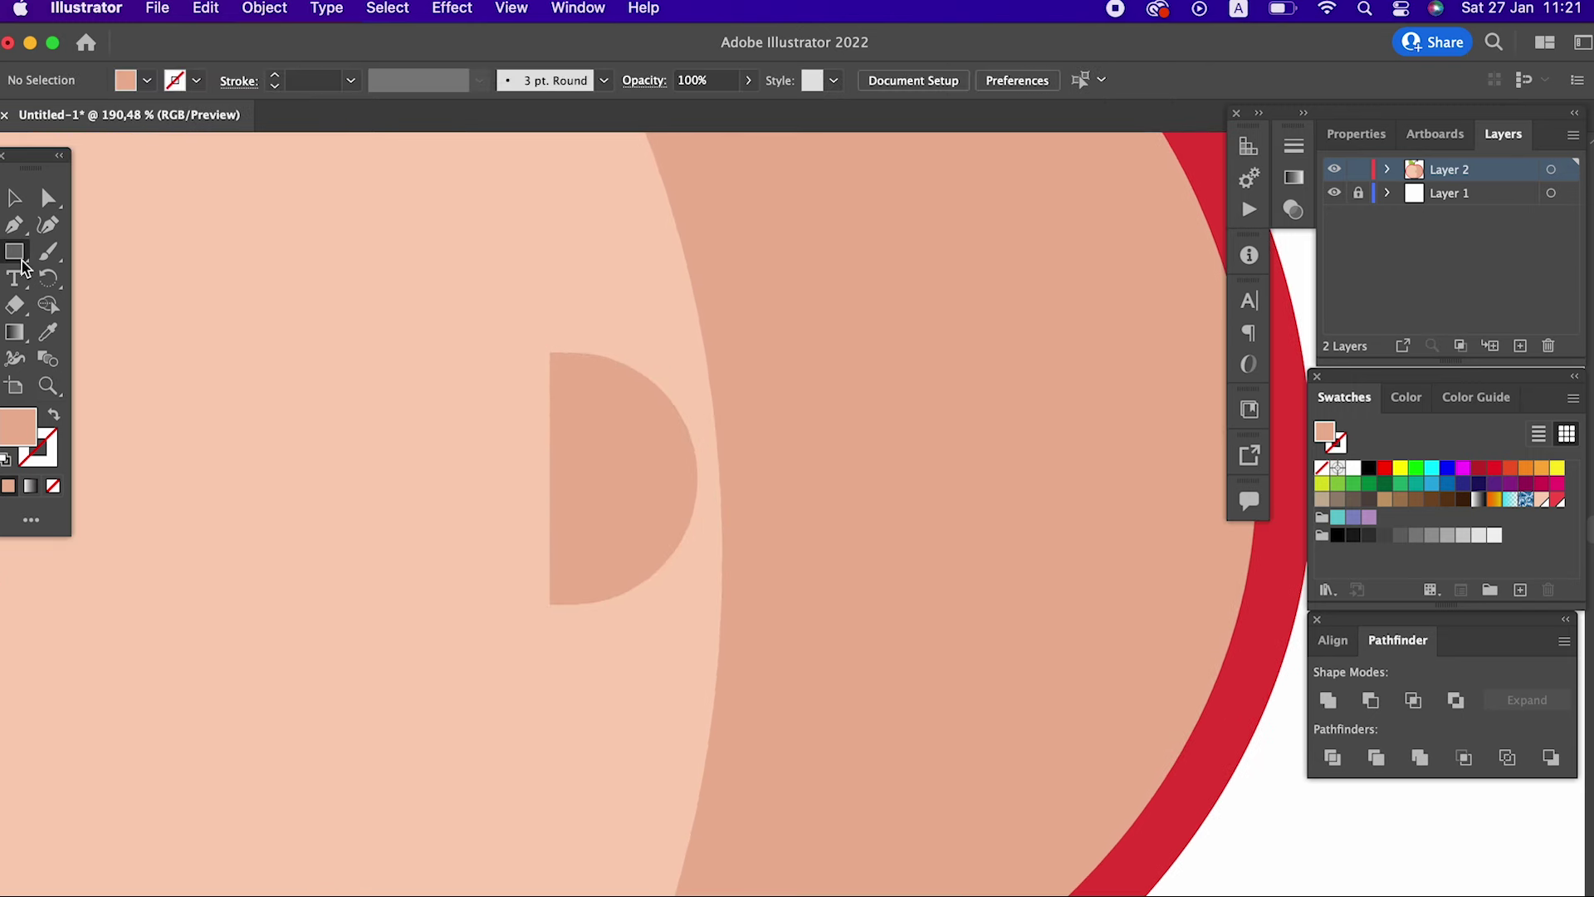
# - Draw a narrow rectangle over the semicircle filled dark brown 60534C
pyautogui.moveTo(561, 394); pyautogui.dragTo(632, 565)
pyautogui.doubleClick(30, 434)
pyautogui.moveTo(85, 271); pyautogui.dragTo(88, 281)
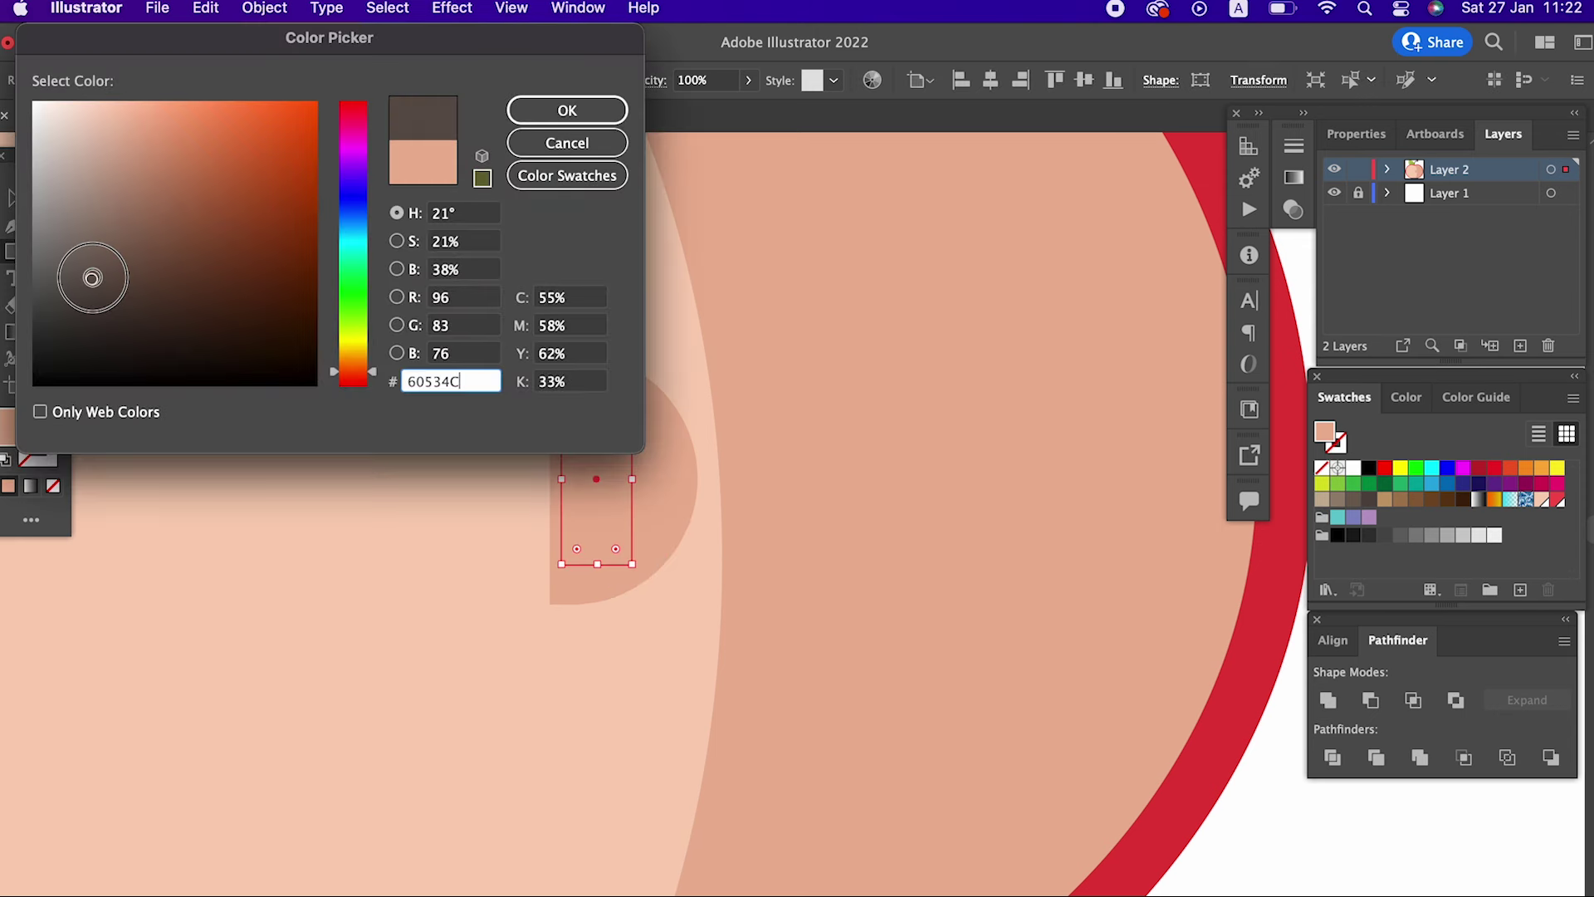
pyautogui.click(538, 111)
pyautogui.press('z')
pyautogui.moveTo(385, 427)
pyautogui.mouseDown()
pyautogui.moveTo(673, 474)
pyautogui.moveTo(99, 495)
pyautogui.moveTo(278, 540)
pyautogui.mouseUp()
pyautogui.scroll(-3, 278, 539)
pyautogui.click(508, 384)
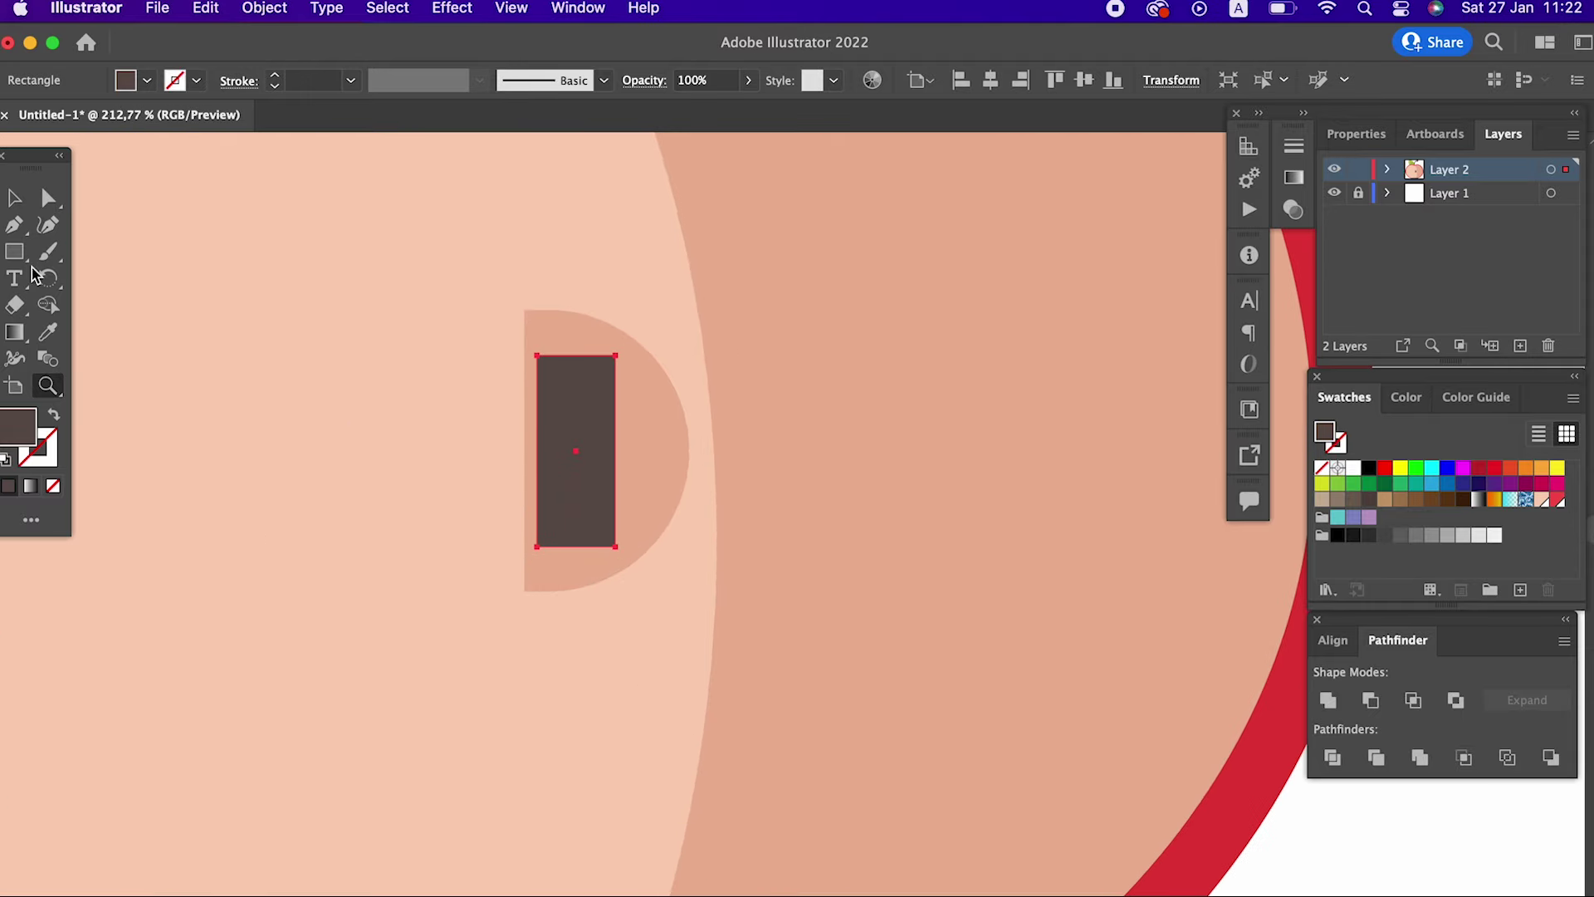
# - Reshape the rectangle into a teardrop by moving its top-right corner left and rounding its bottom
pyautogui.click(37, 212)
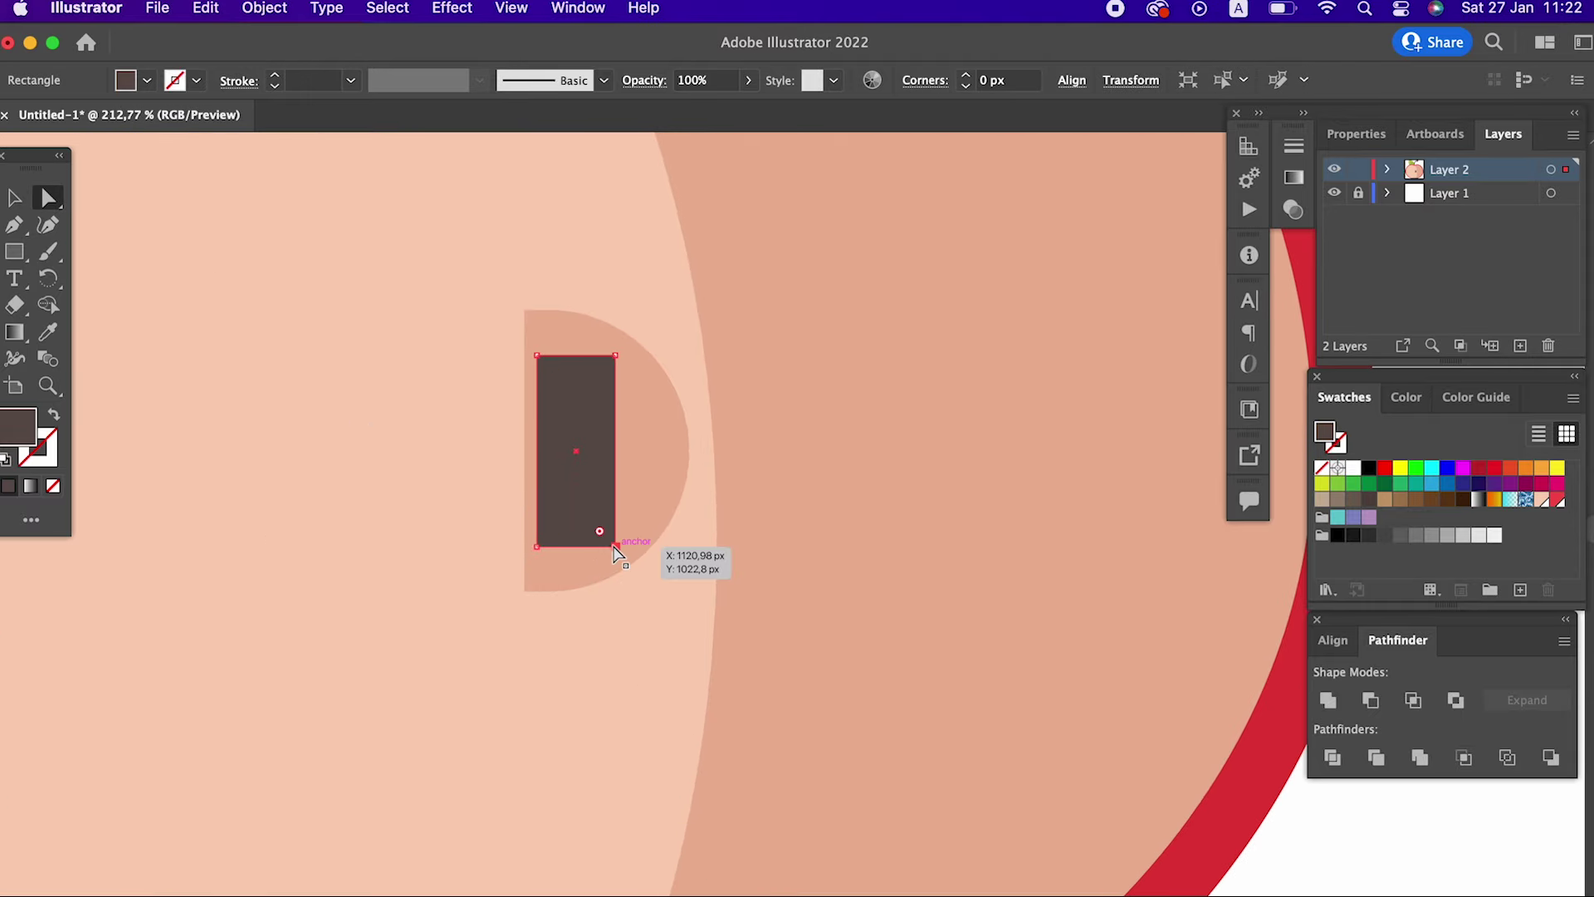
pyautogui.moveTo(614, 558); pyautogui.dragTo(528, 538)
pyautogui.moveTo(615, 356); pyautogui.dragTo(537, 357)
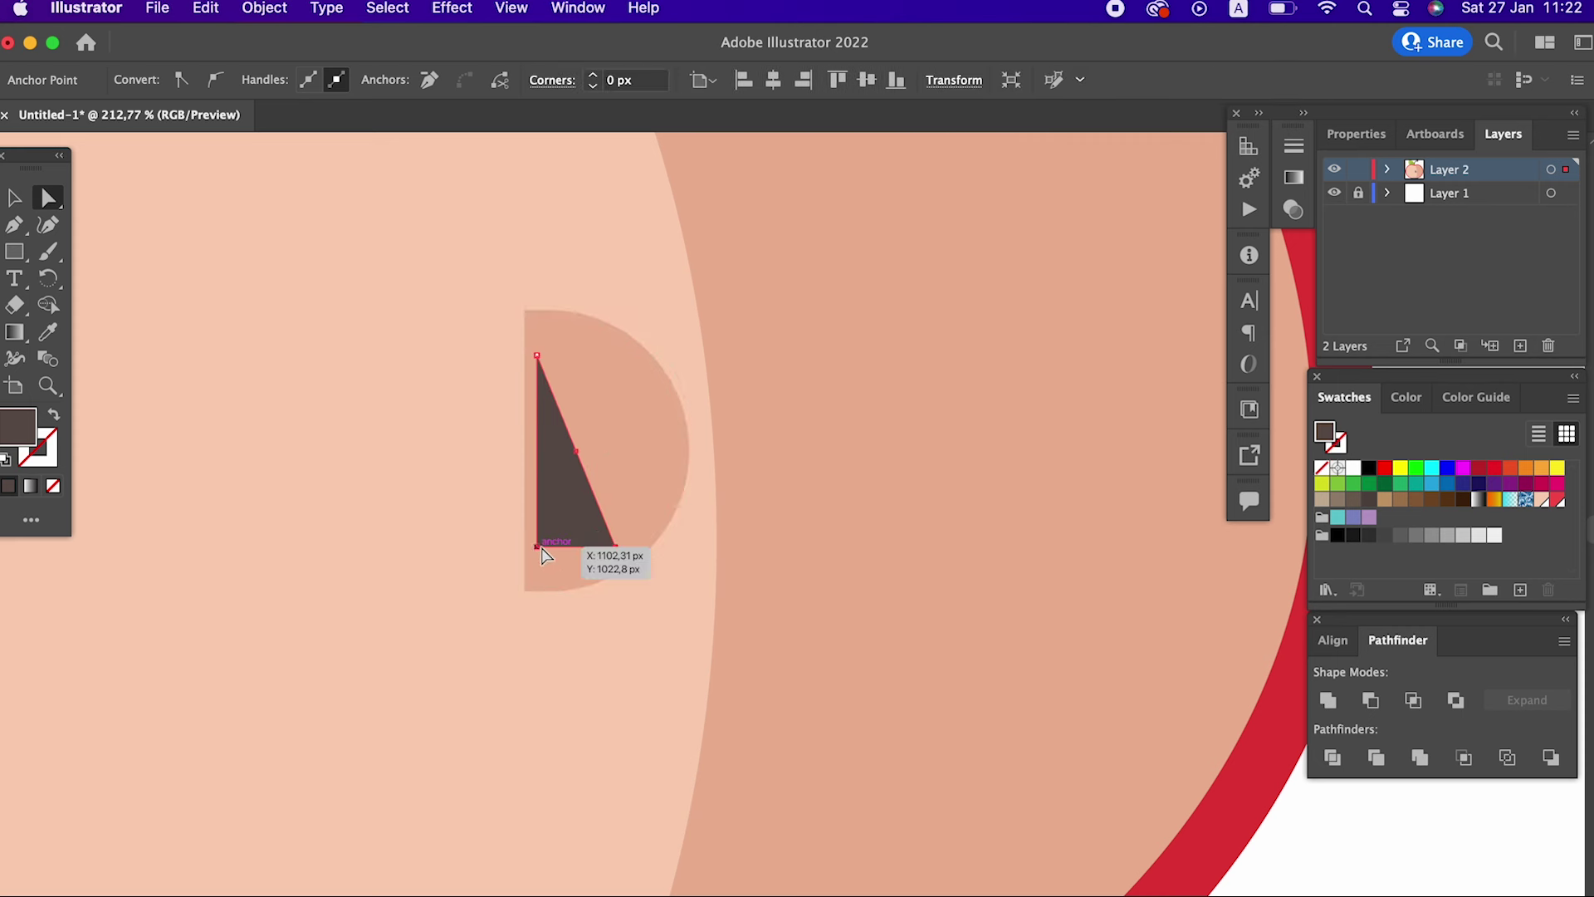
pyautogui.moveTo(597, 534); pyautogui.dragTo(552, 357)
pyautogui.press('z')
pyautogui.keyDown('alt'); pyautogui.click(267, 459); pyautogui.keyUp('alt')
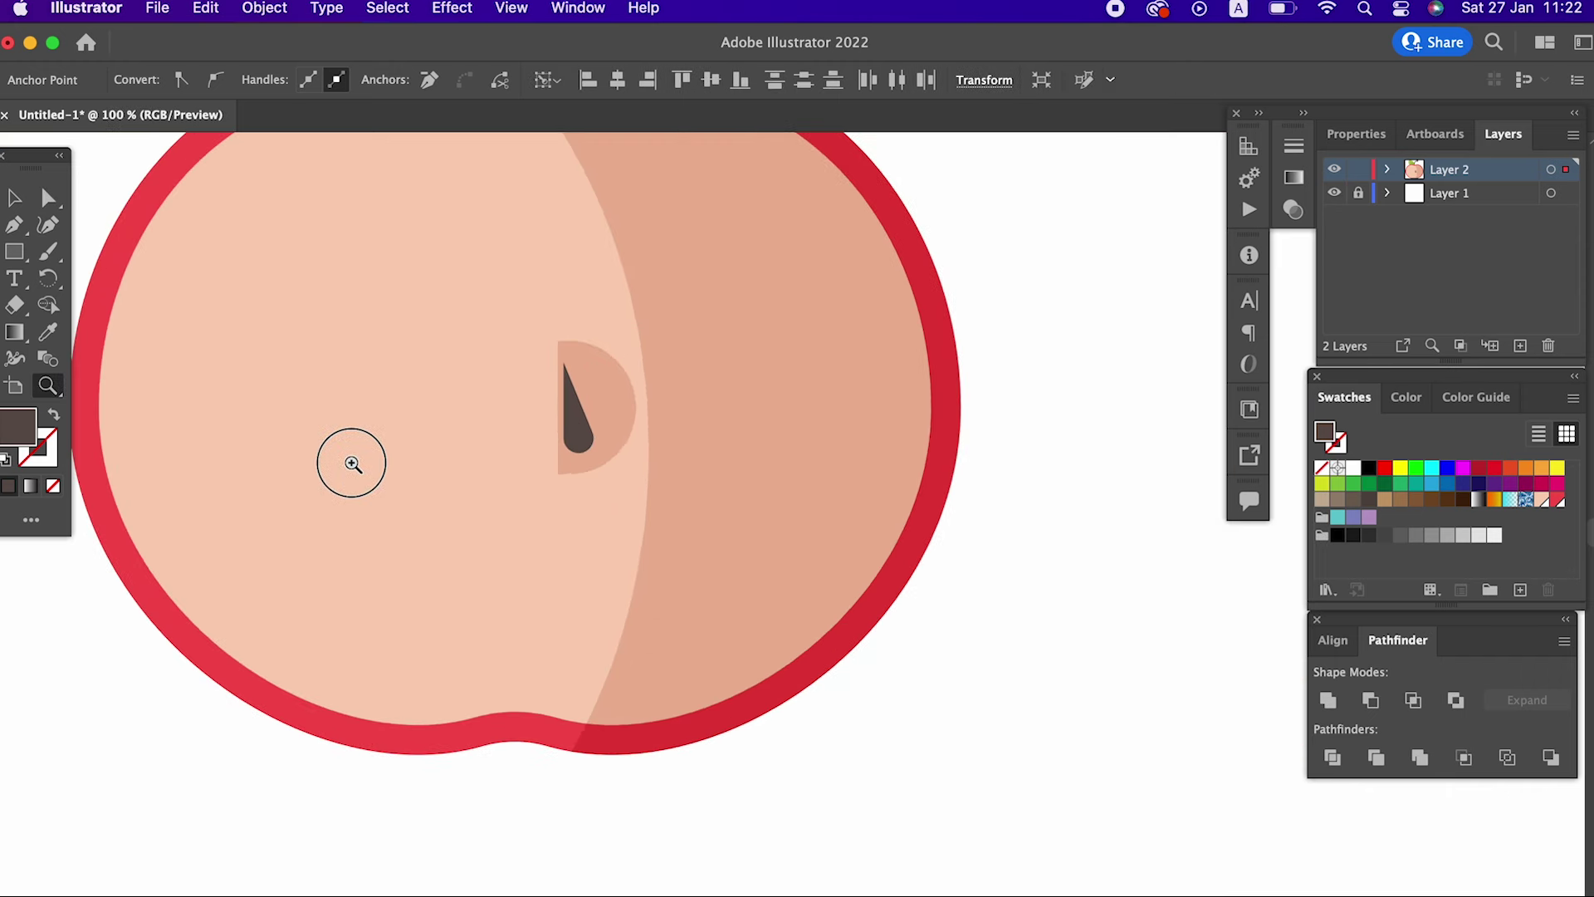
pyautogui.moveTo(267, 459); pyautogui.dragTo(673, 455)
# - Refine the teardrop's sides with the Curvature tool and remove the extra anchor point
pyautogui.click(14, 197)
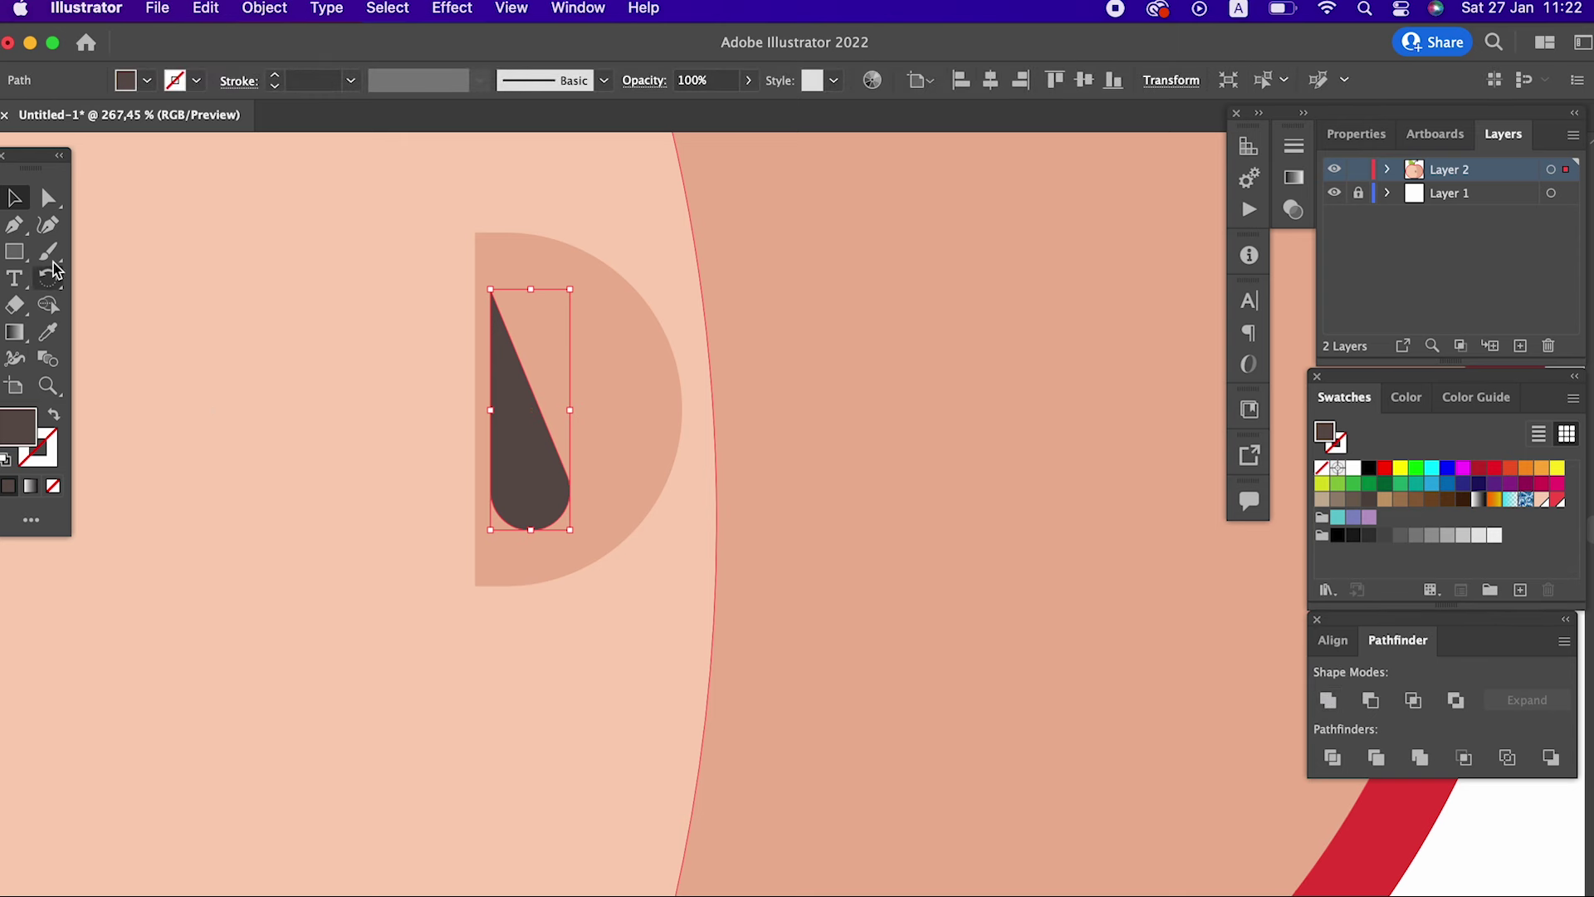
pyautogui.click(47, 225)
pyautogui.moveTo(550, 421); pyautogui.dragTo(563, 406)
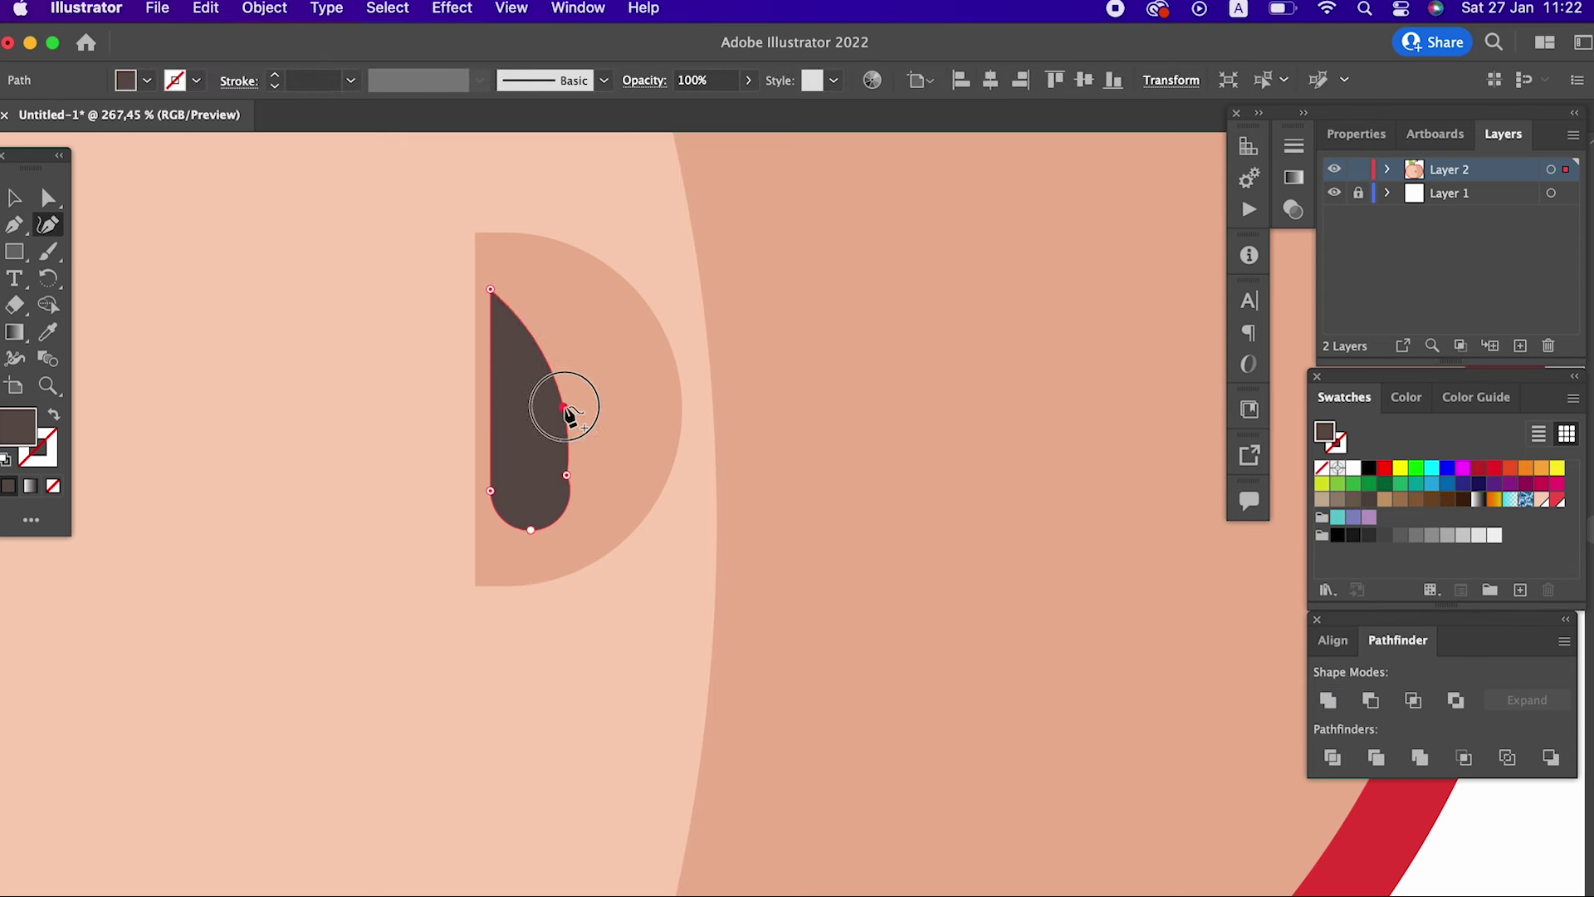
pyautogui.moveTo(567, 474); pyautogui.dragTo(579, 456)
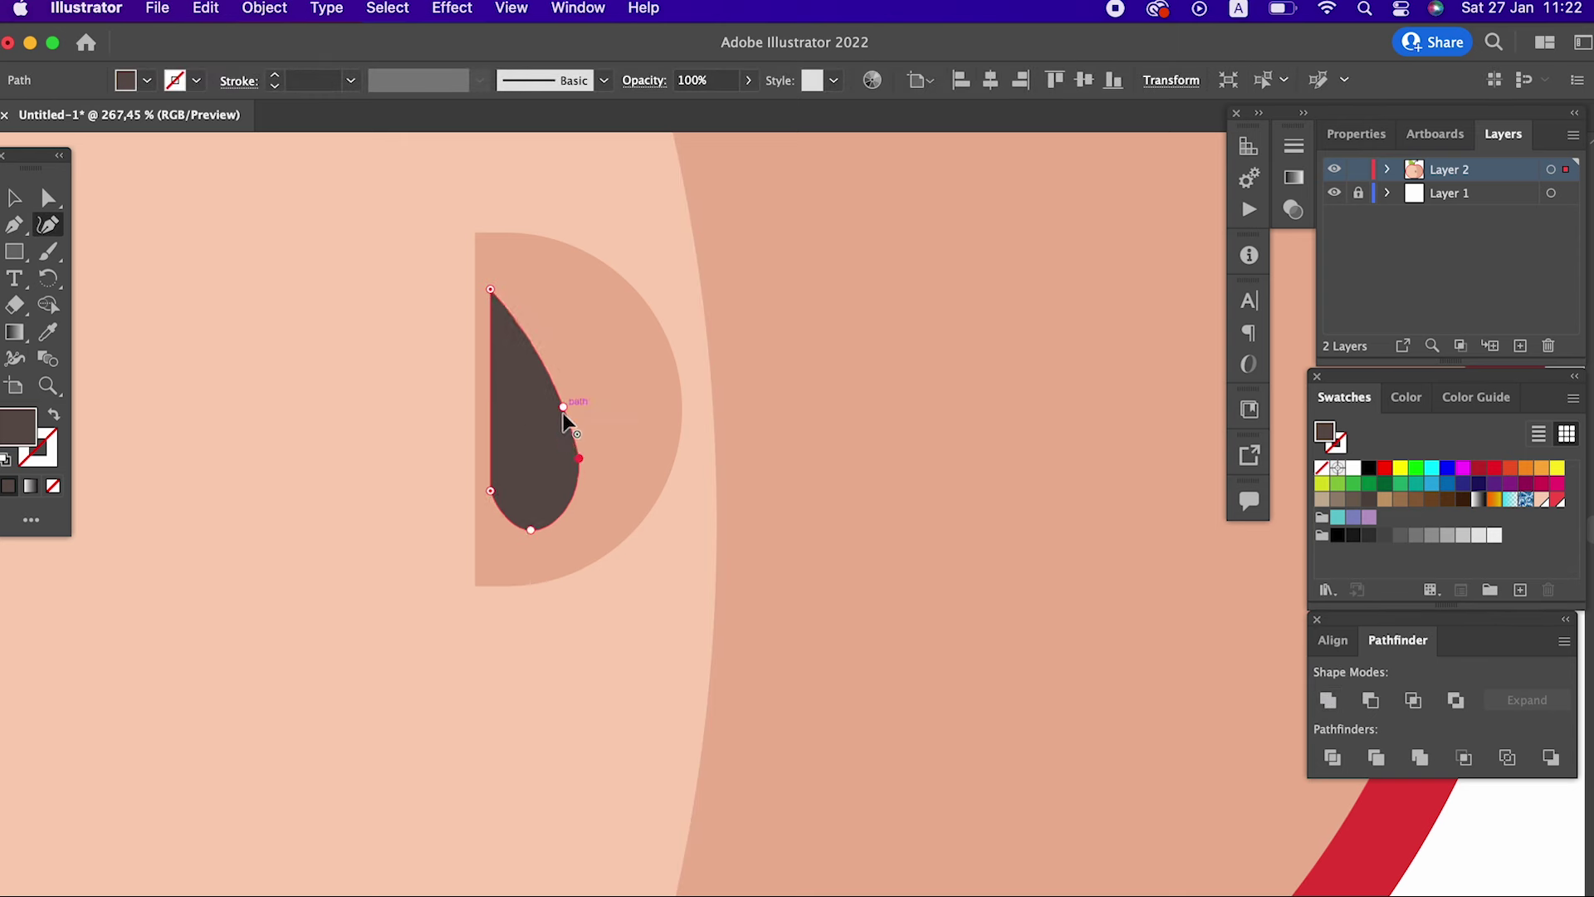
pyautogui.press('Delete')
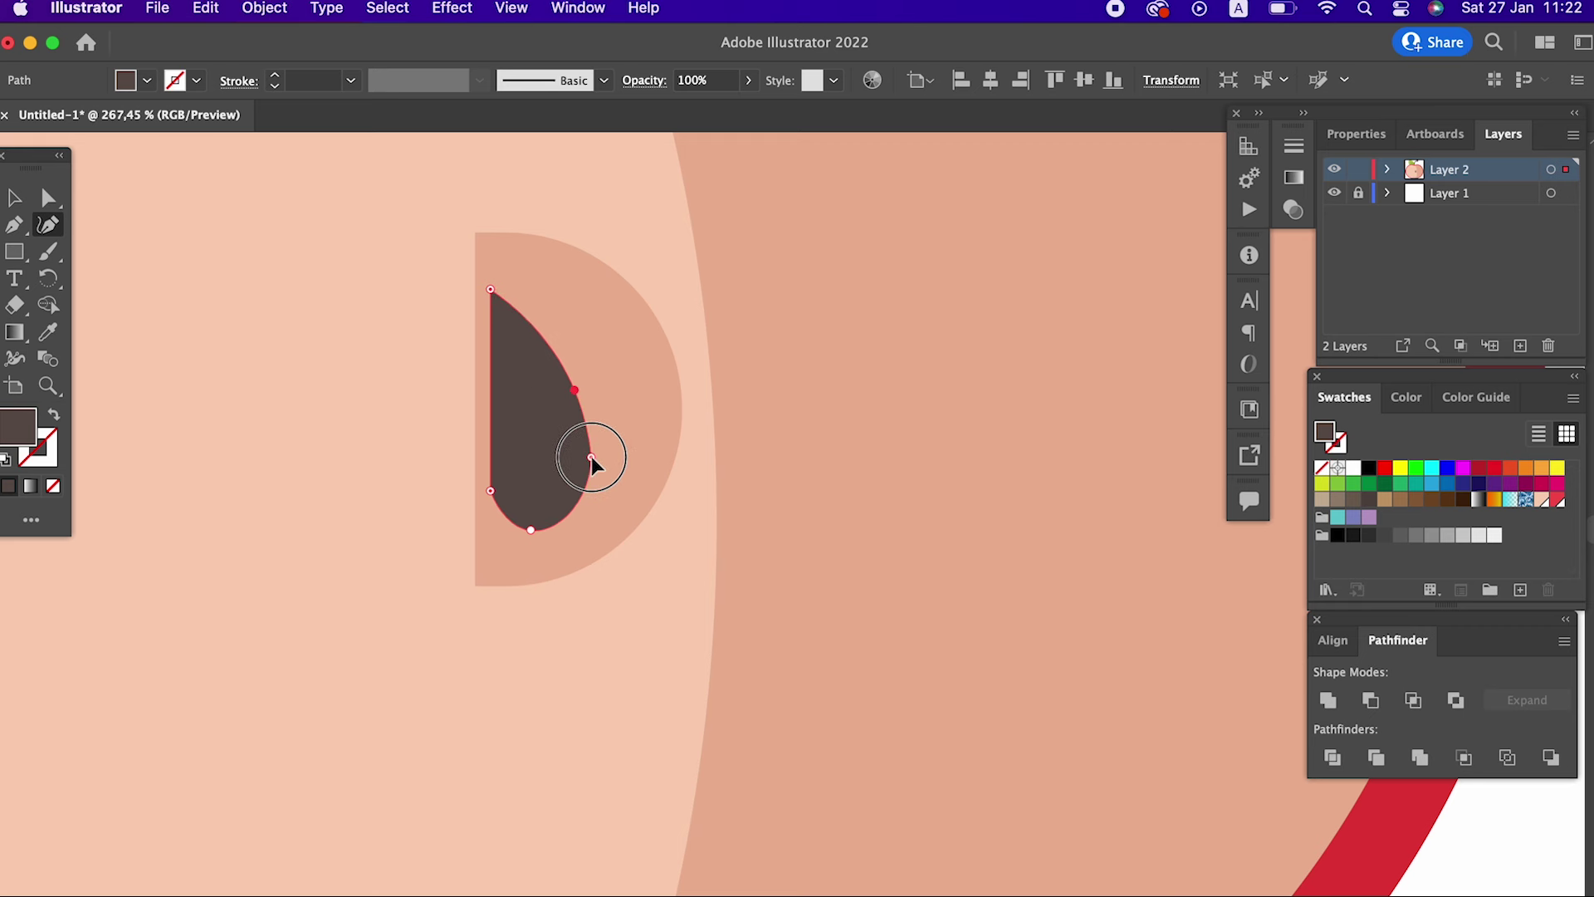
pyautogui.press('z')
pyautogui.click(629, 394)
pyautogui.moveTo(593, 453); pyautogui.dragTo(225, 267)
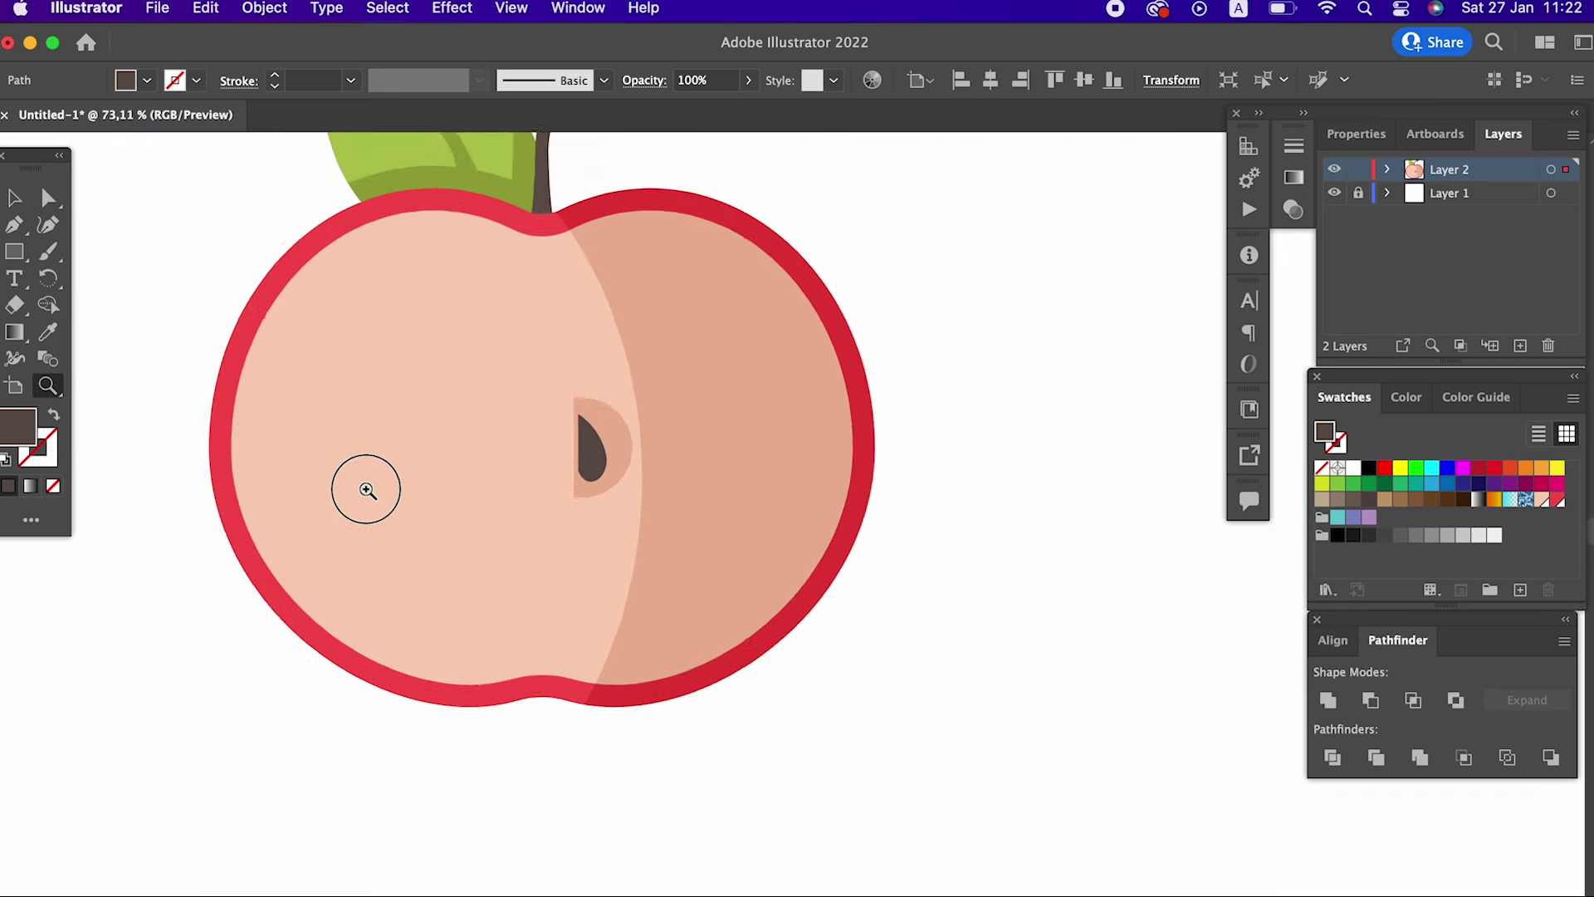
# - Select the teardrop seed, then the semicircle pocket behind it
pyautogui.click(14, 197)
pyautogui.click(651, 515)
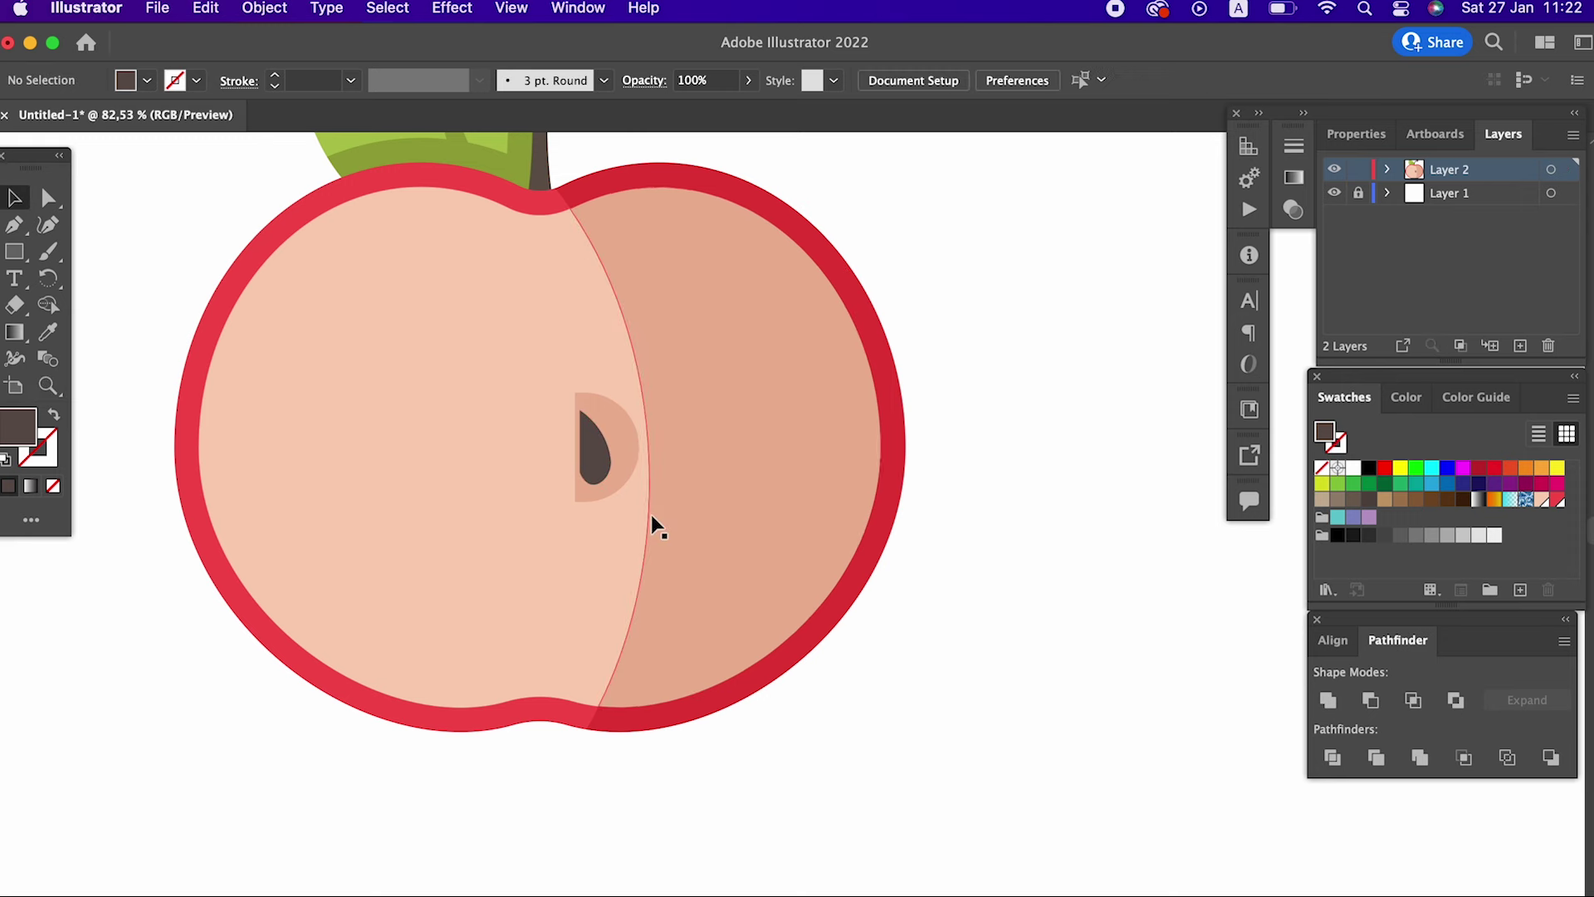
pyautogui.click(591, 450)
pyautogui.click(902, 692)
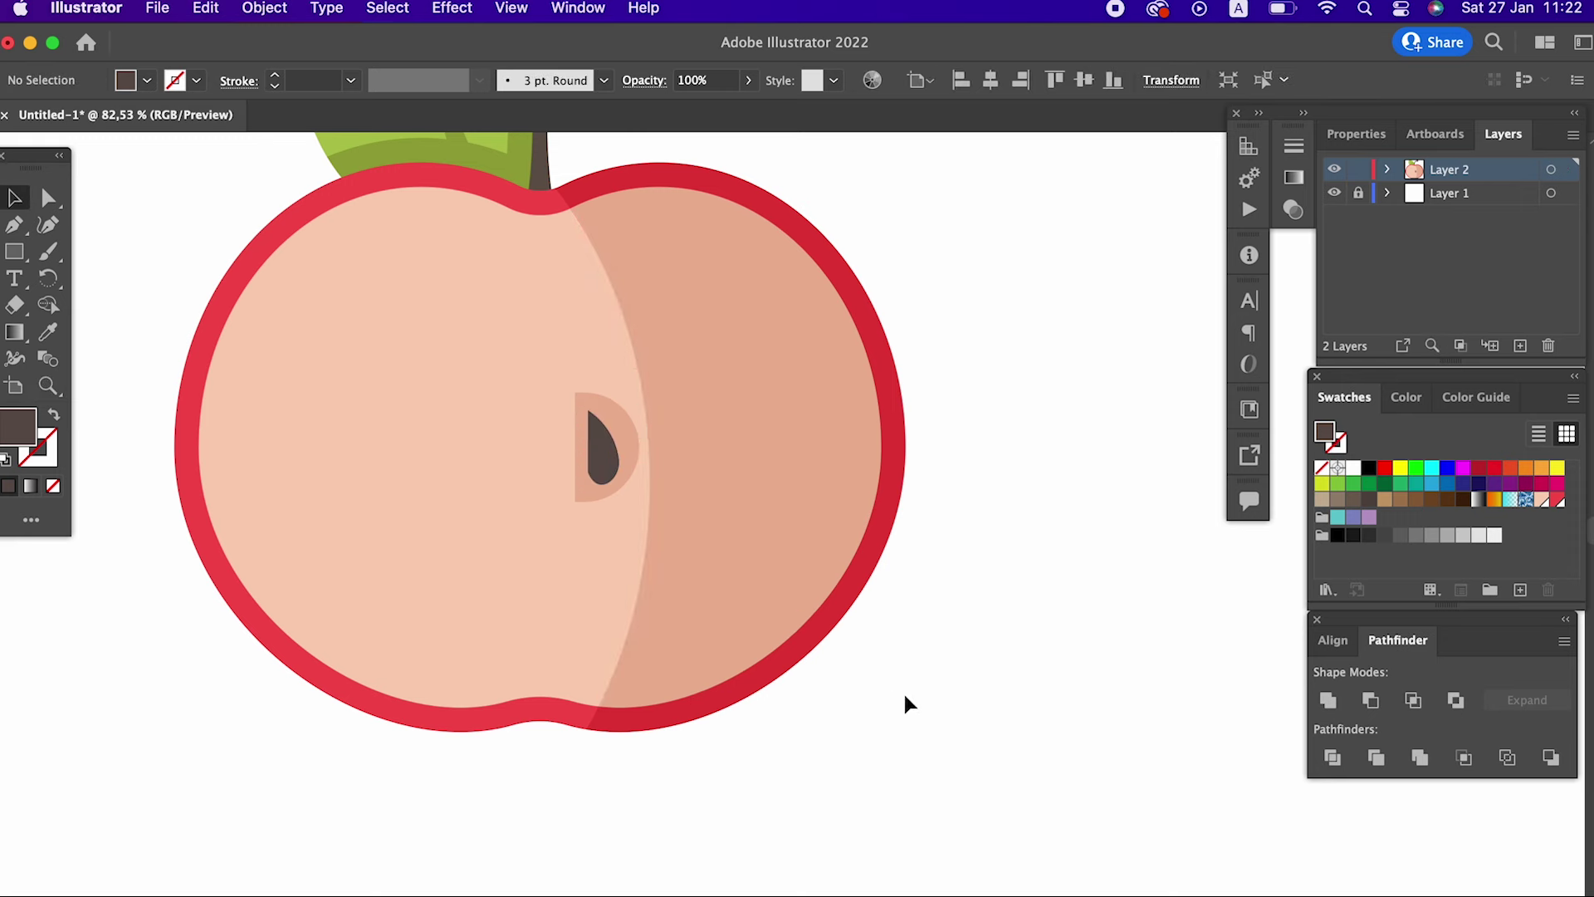
pyautogui.click(619, 432)
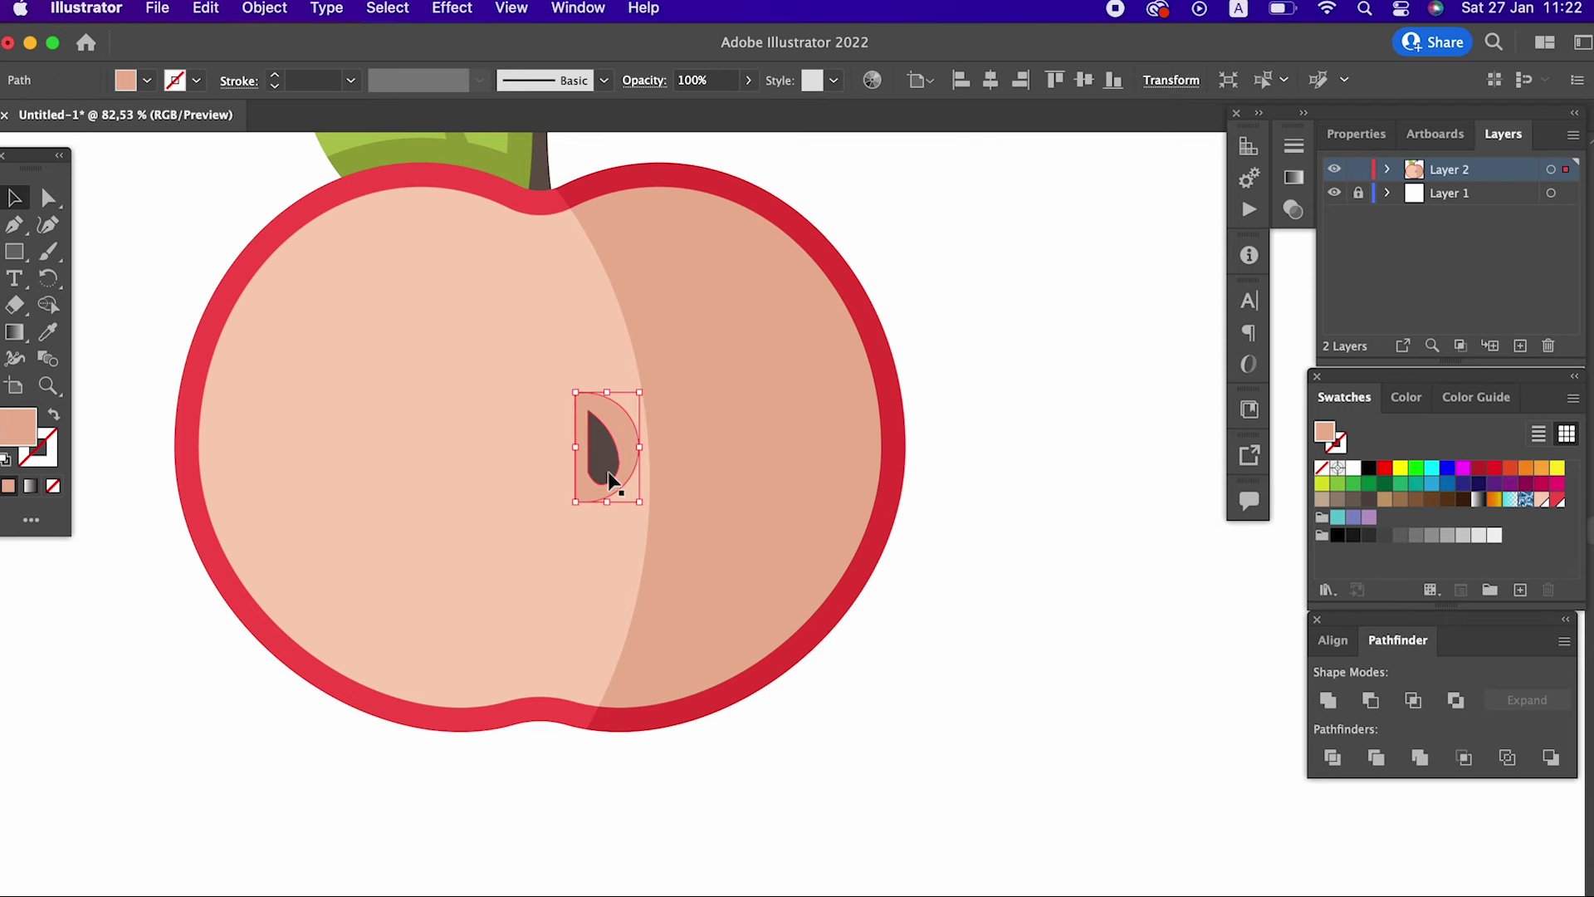
# - Group the seed with its semicircle pocket and nudge the group right
pyautogui.keyDown('shift'); pyautogui.click(611, 472); pyautogui.keyUp('shift')
pyautogui.click(264, 8)
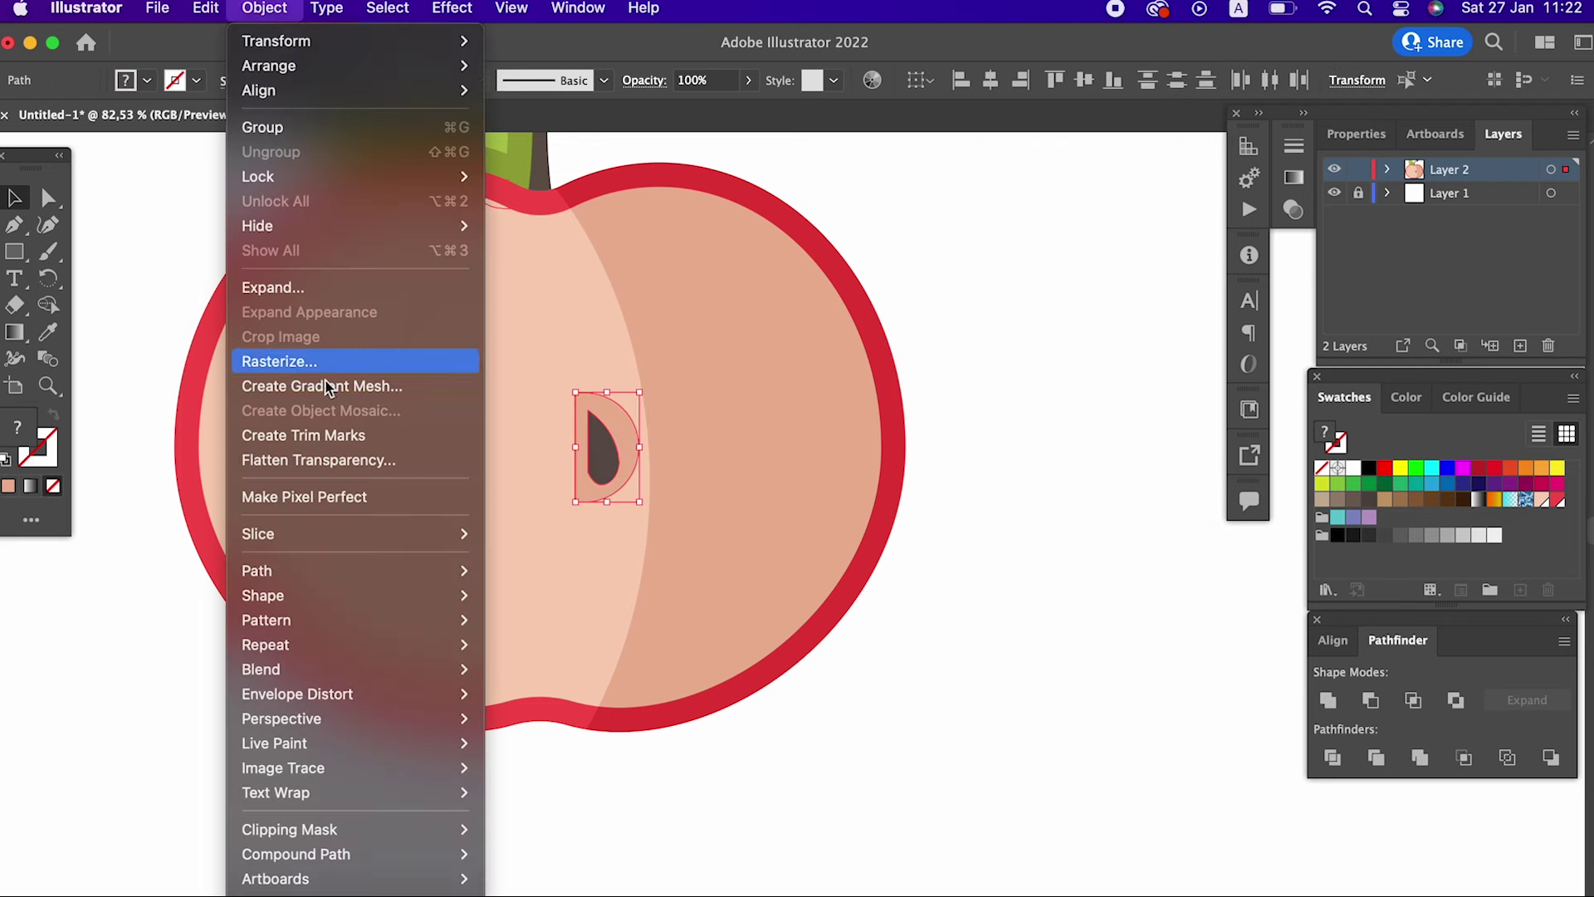
pyautogui.click(295, 129)
pyautogui.press('Right')
pyautogui.press('Right')
pyautogui.press('Right')
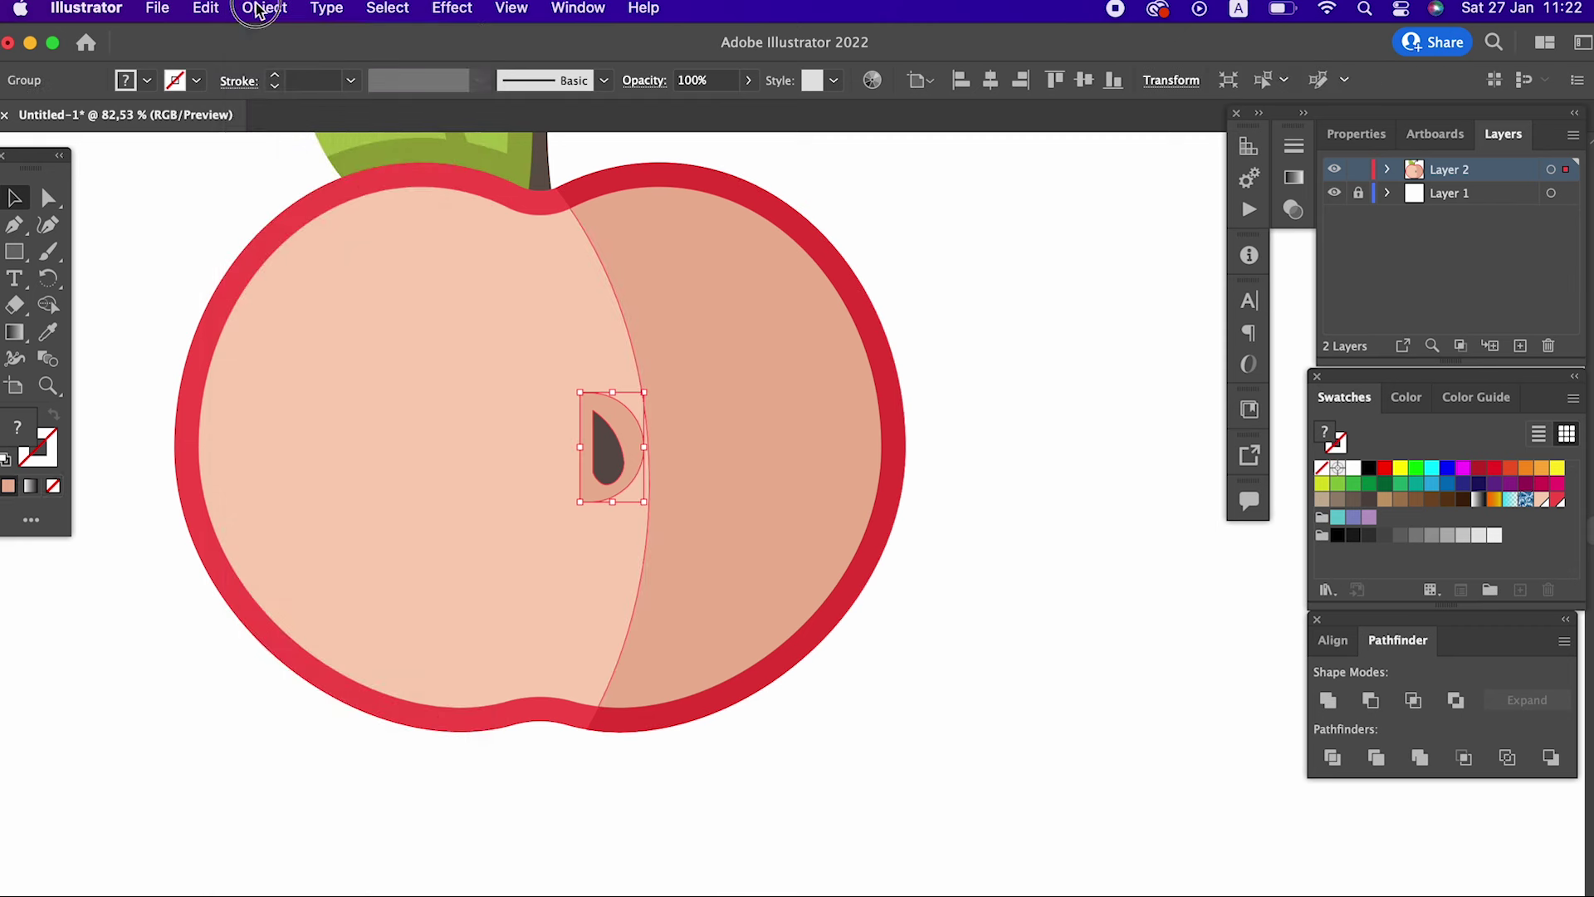
# - Make a vertical-axis reflected copy of the seed group and move it to the left
pyautogui.click(258, 10)
pyautogui.click(661, 127)
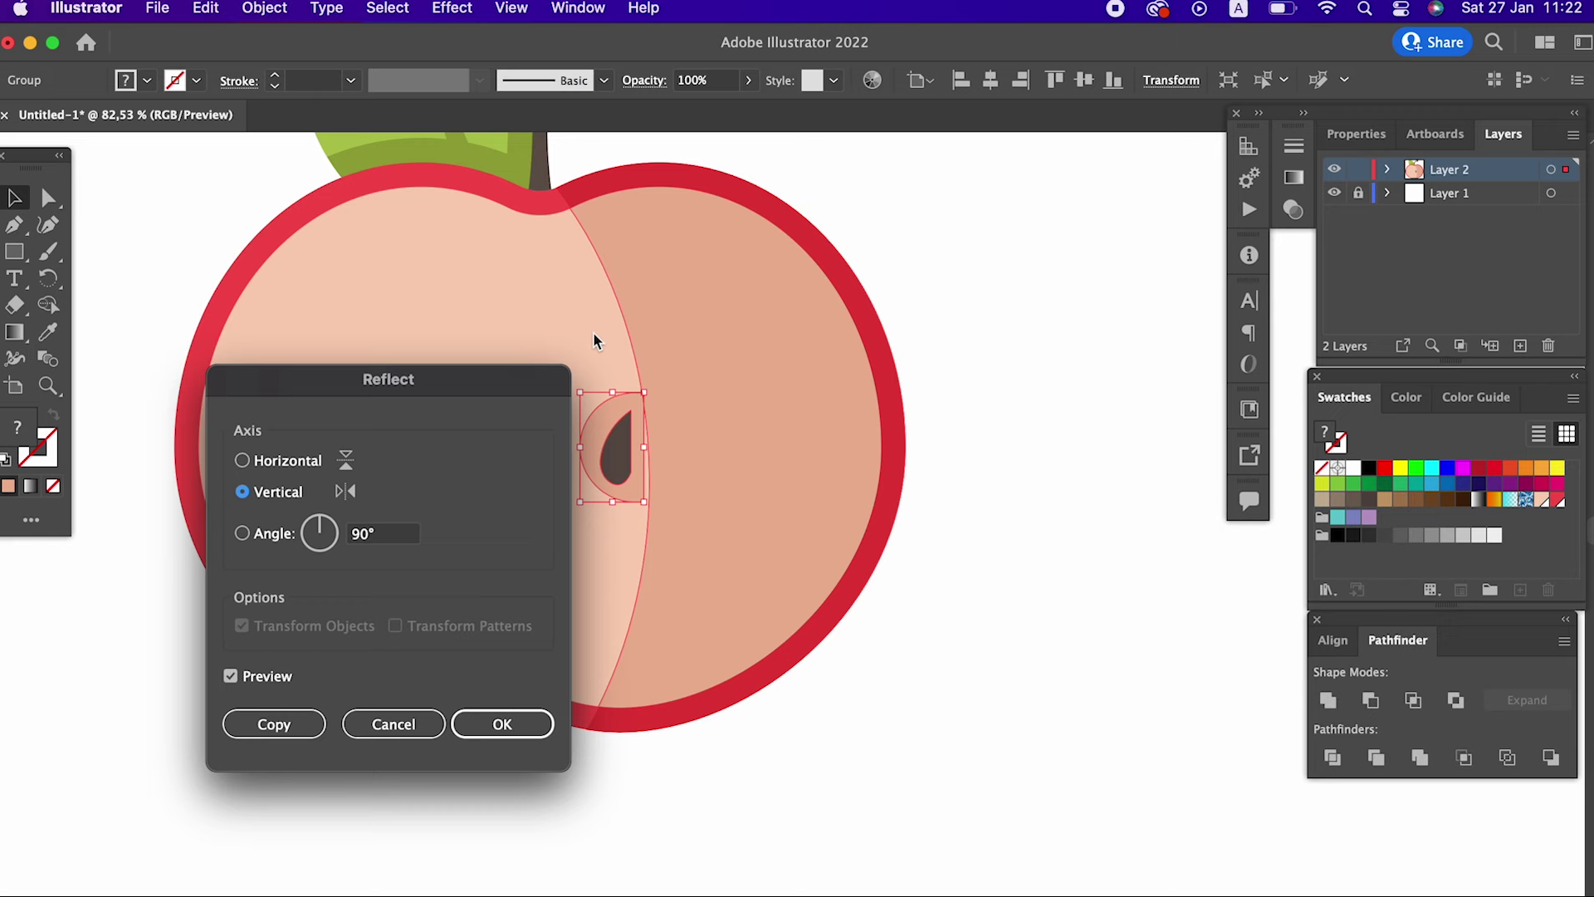
pyautogui.click(273, 723)
pyautogui.moveTo(618, 460); pyautogui.dragTo(491, 461)
pyautogui.press('z')
pyautogui.moveTo(388, 441); pyautogui.dragTo(326, 474)
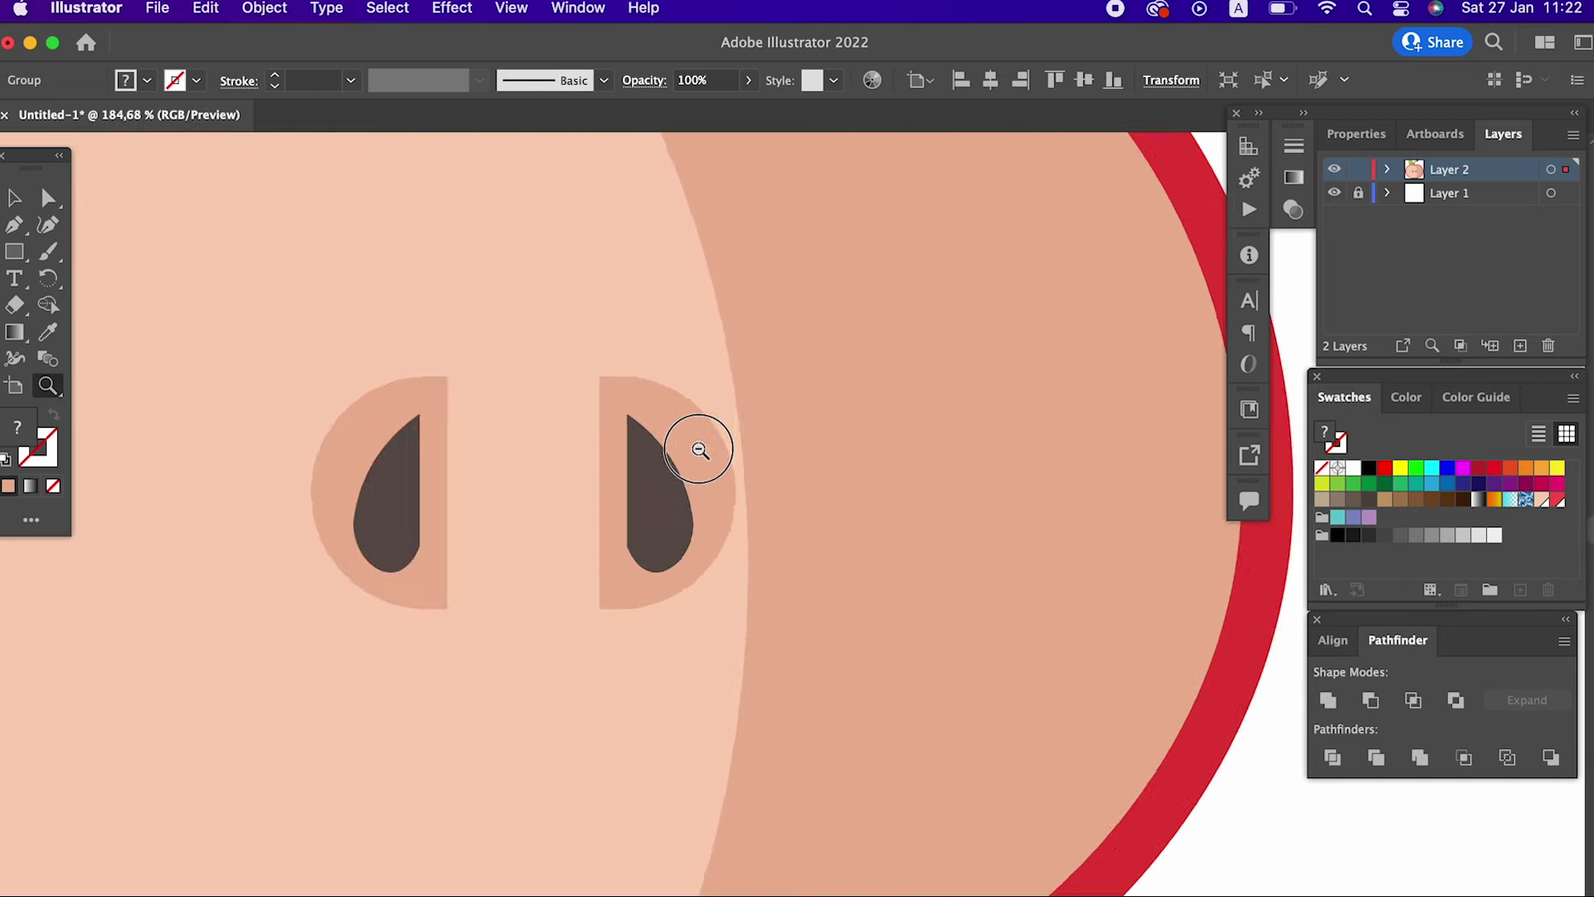
pyautogui.click(846, 249)
pyautogui.click(755, 526)
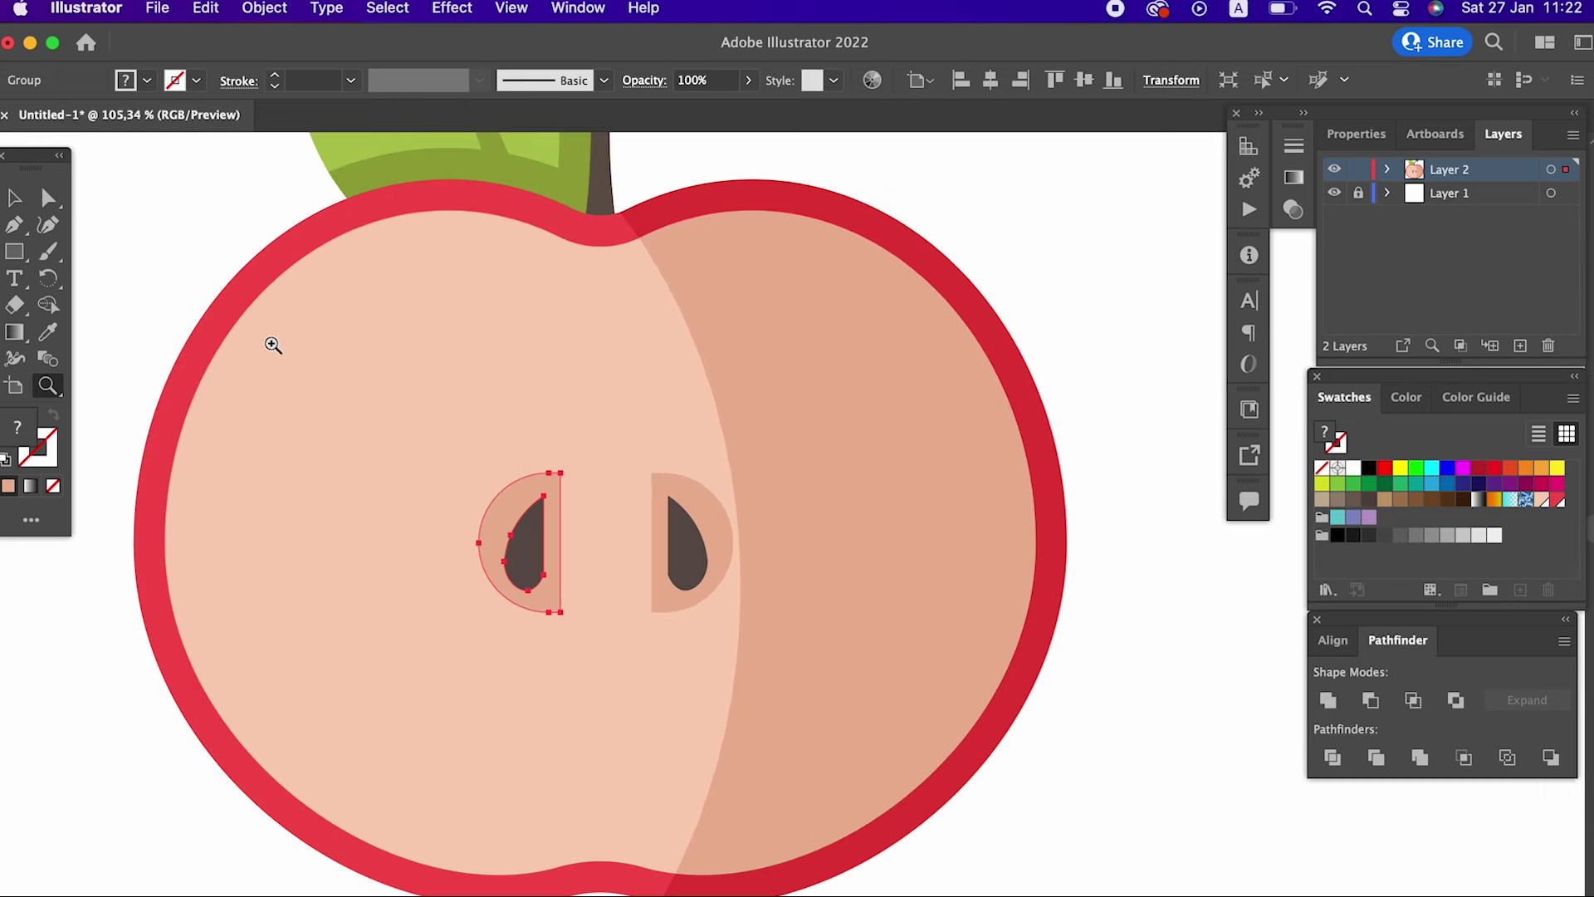
# - Select both seed groups together
pyautogui.click(14, 197)
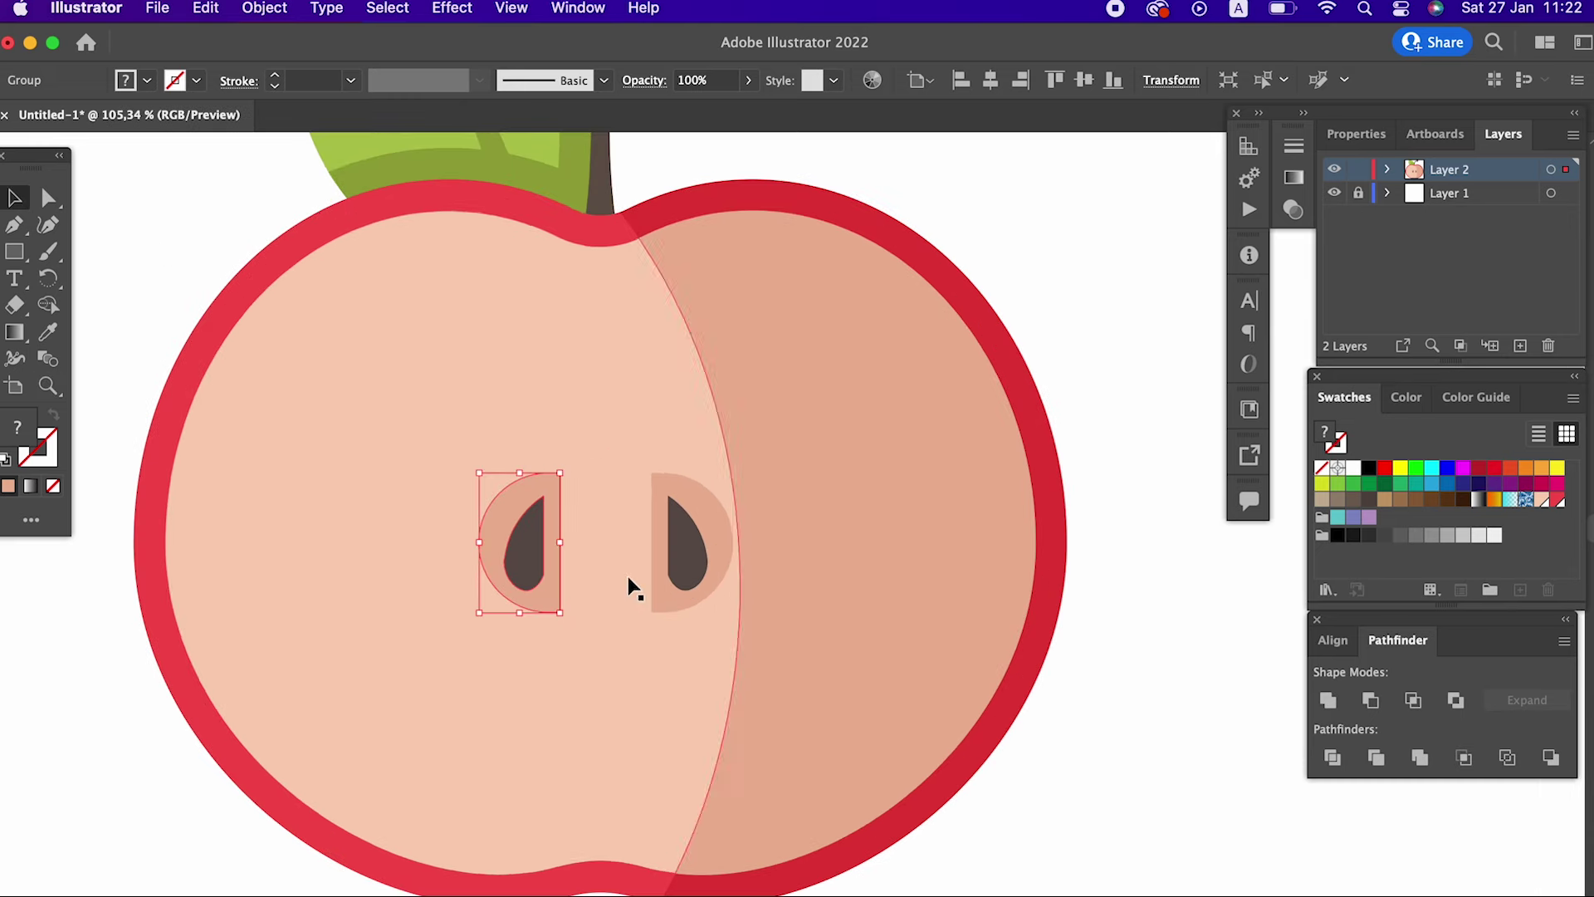
pyautogui.keyDown('shift'); pyautogui.click(681, 554); pyautogui.keyUp('shift')
pyautogui.click(264, 8)
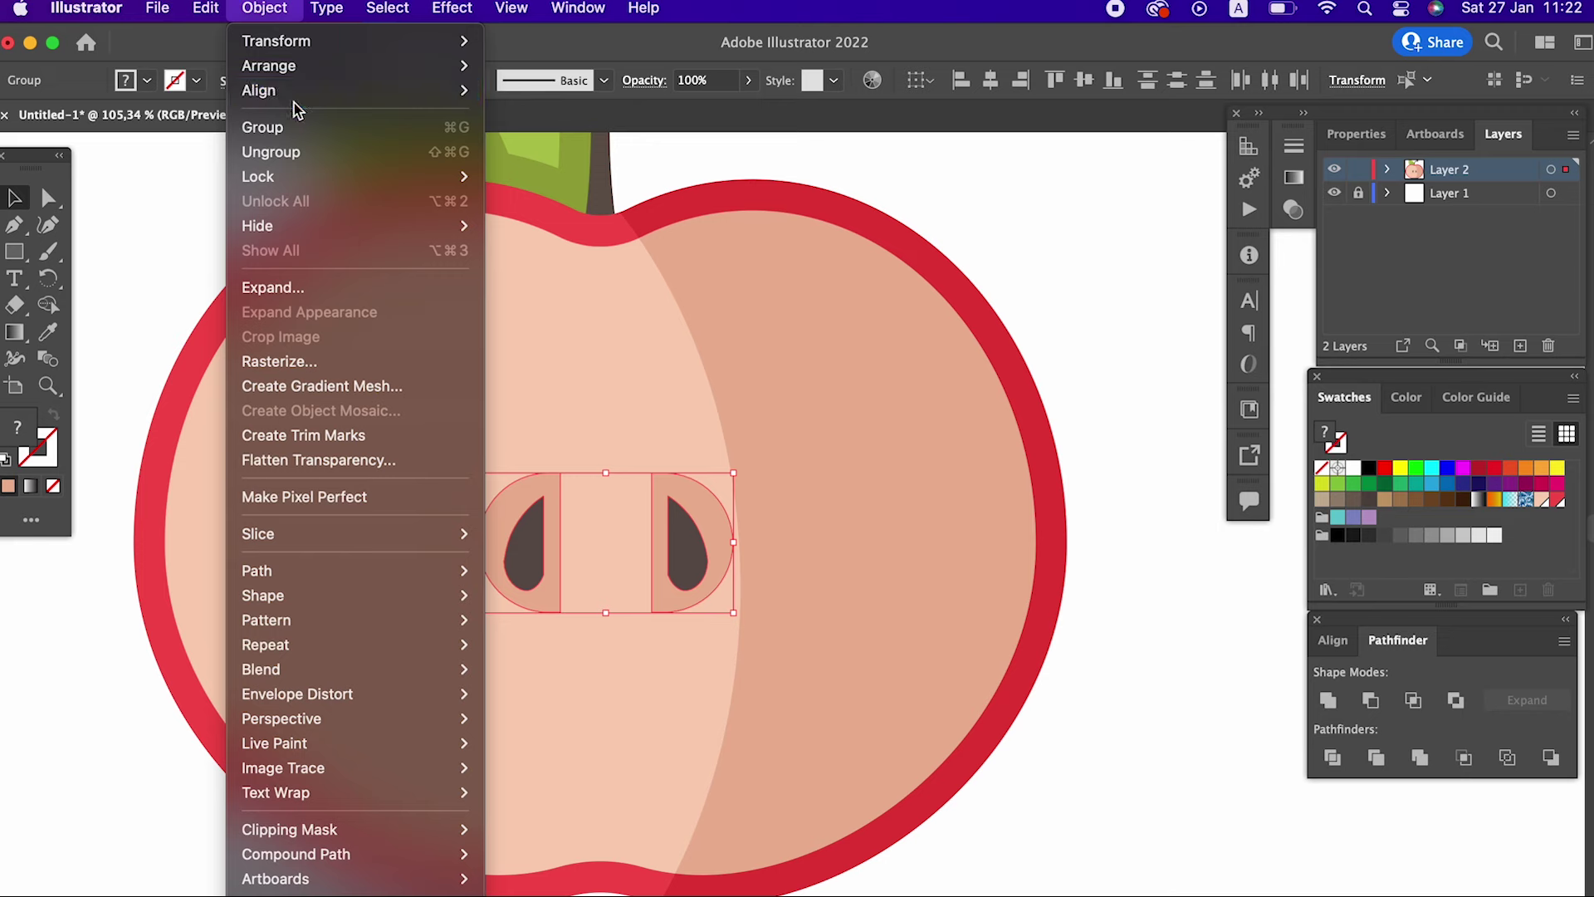
# - Group the two seeds and centre the pair horizontally
pyautogui.click(287, 128)
pyautogui.click(1002, 83)
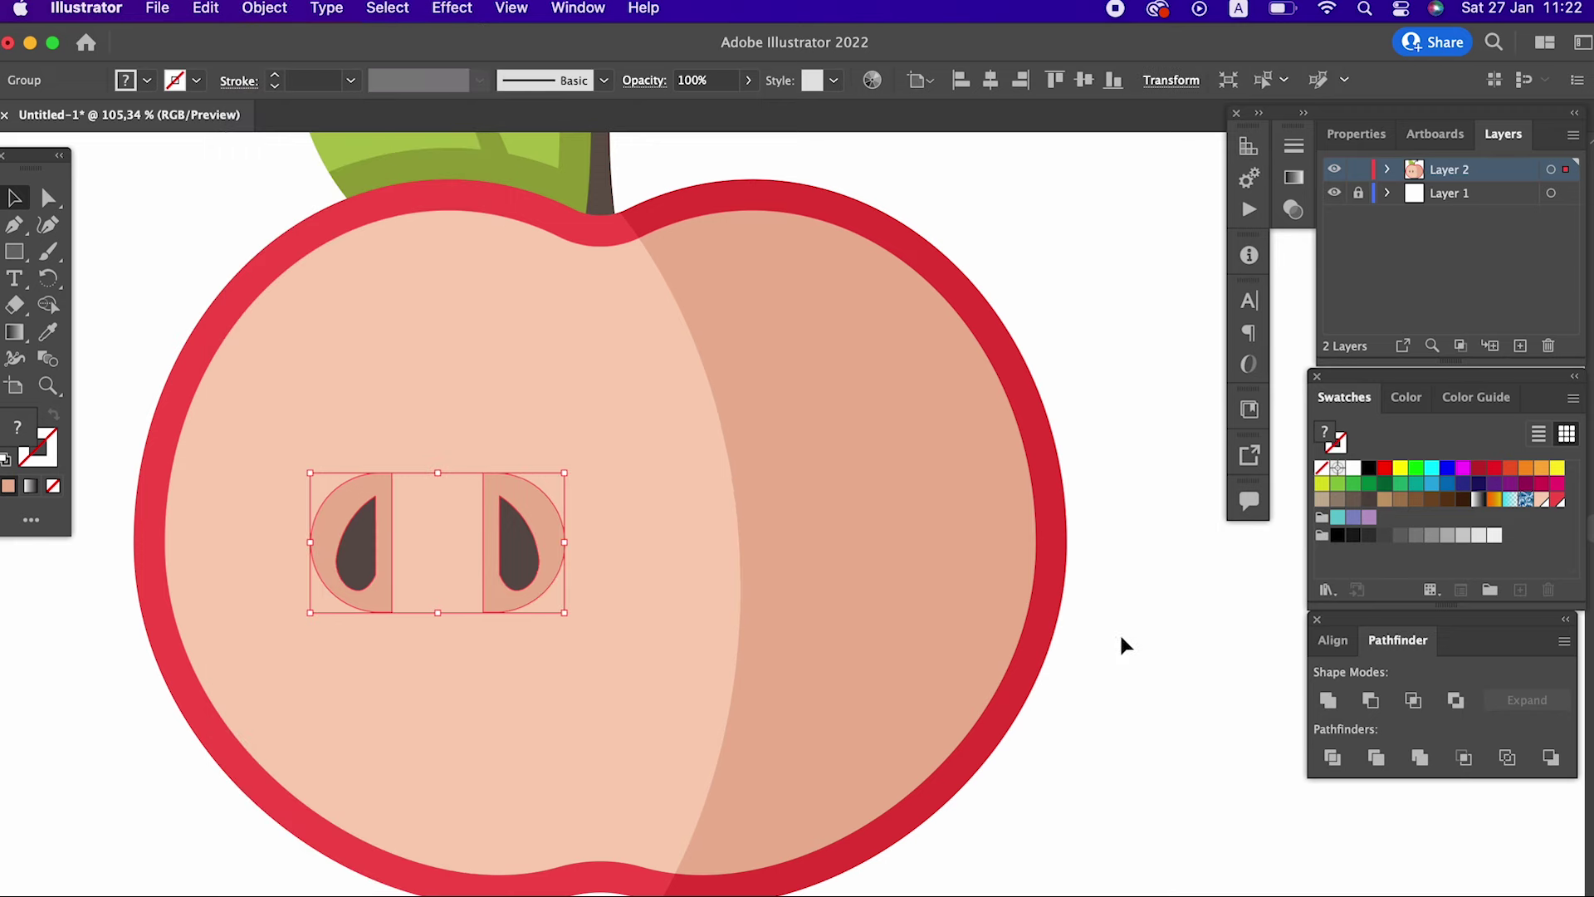
pyautogui.press('z')
pyautogui.moveTo(1122, 645); pyautogui.dragTo(836, 462)
# - Select the outline, flesh, leaf, stem and seeds, group them with Object > Group, then deselect
pyautogui.click(15, 199)
pyautogui.moveTo(390, 222); pyautogui.dragTo(743, 405)
pyautogui.moveTo(872, 437); pyautogui.dragTo(873, 438)
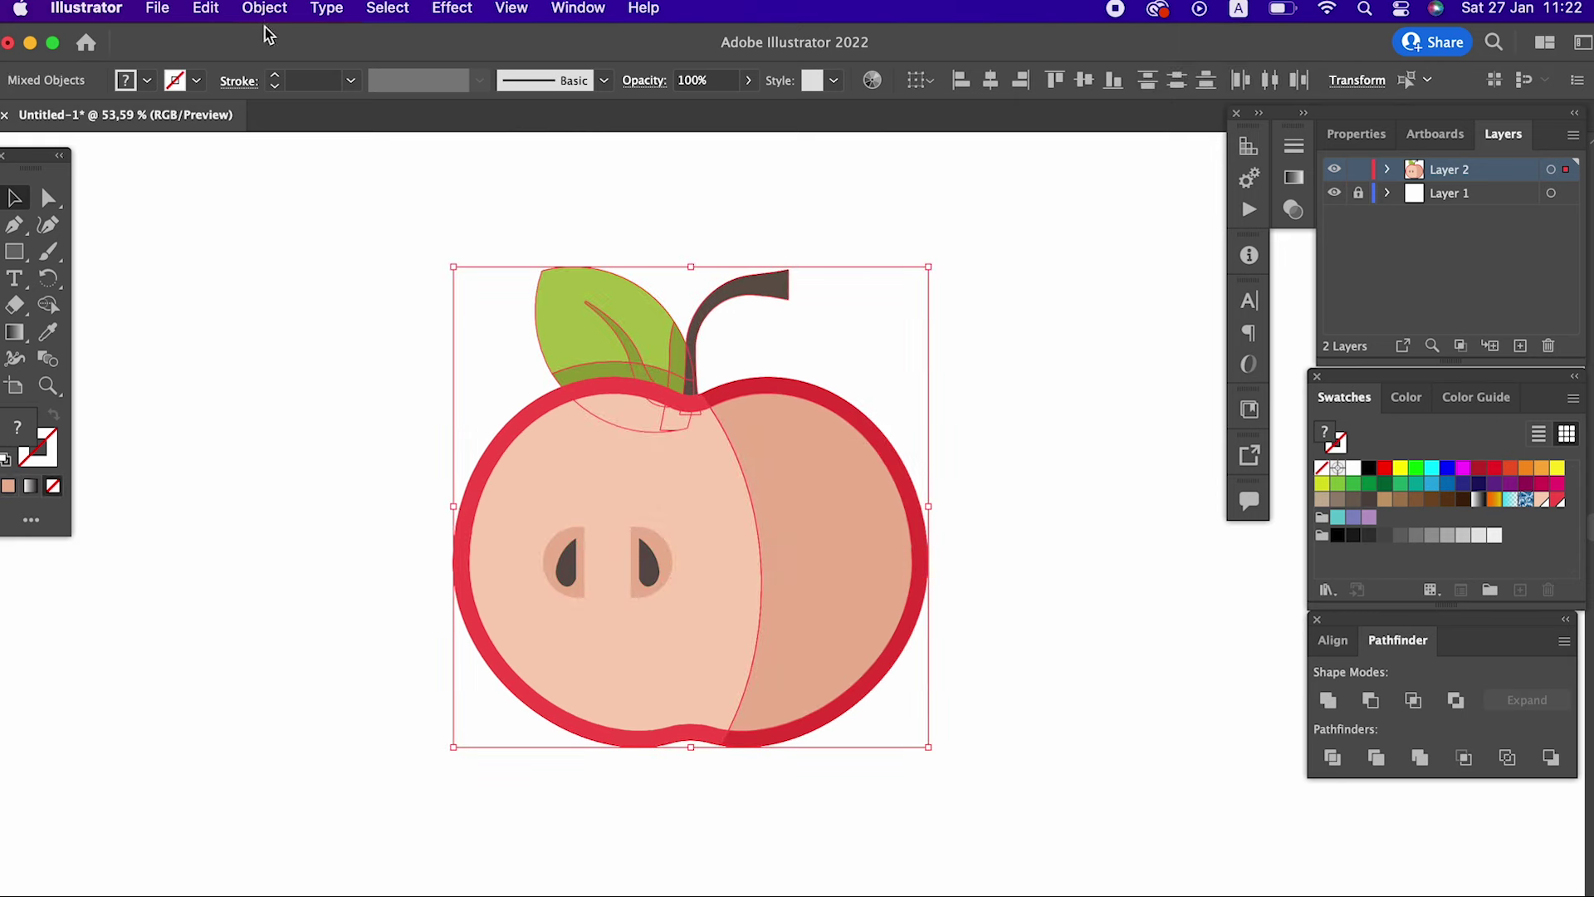
pyautogui.press('super+Tab')
pyautogui.press('super+Tab')
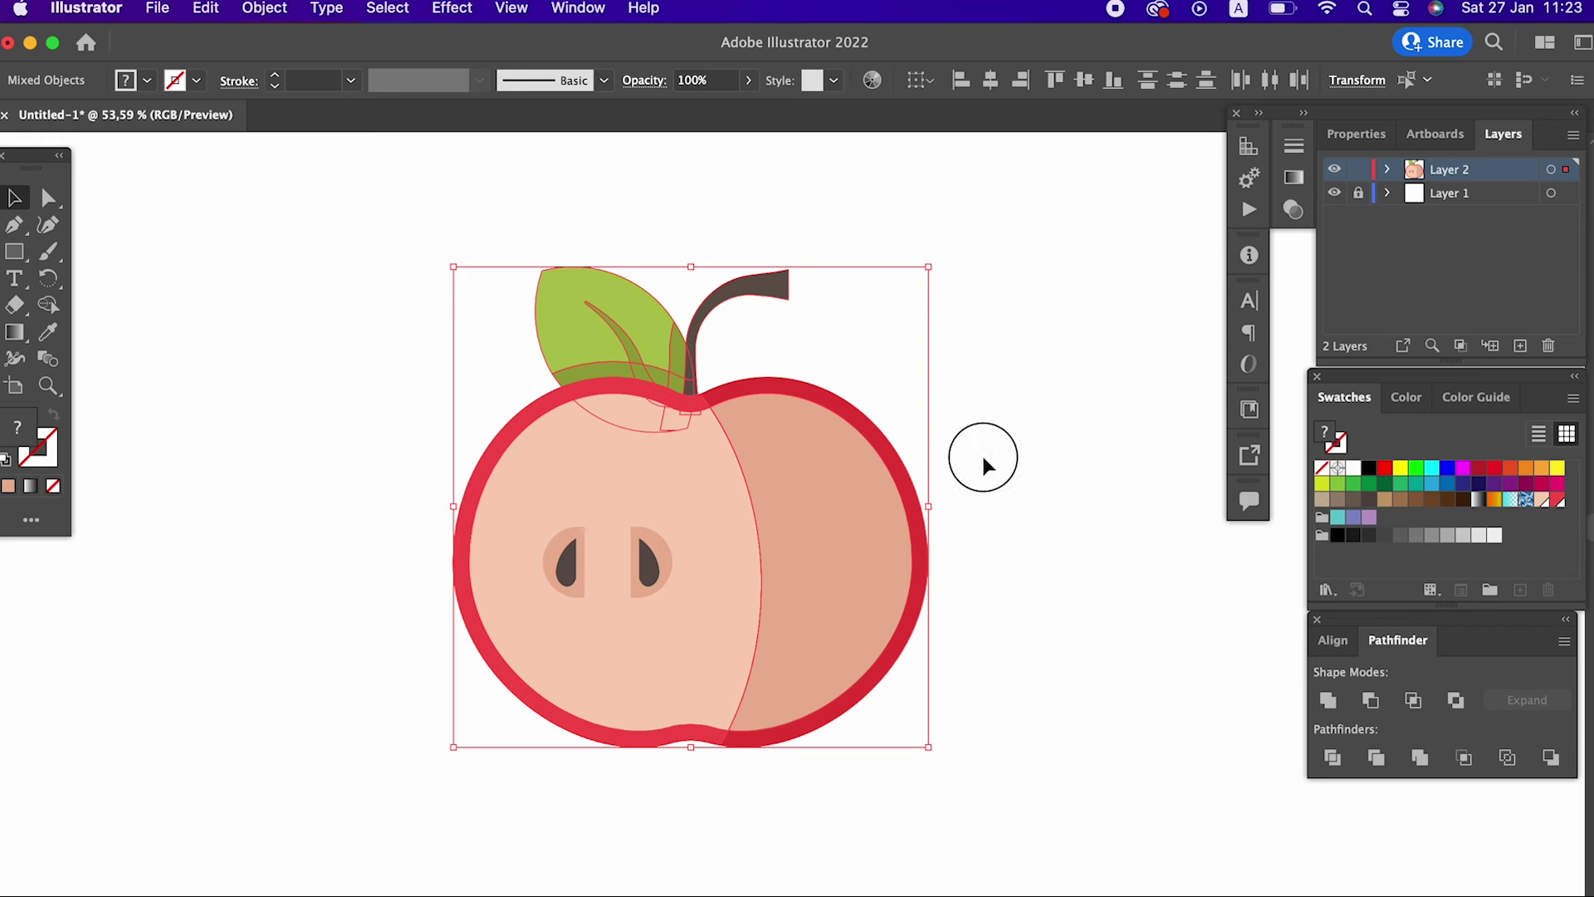
pyautogui.click(264, 8)
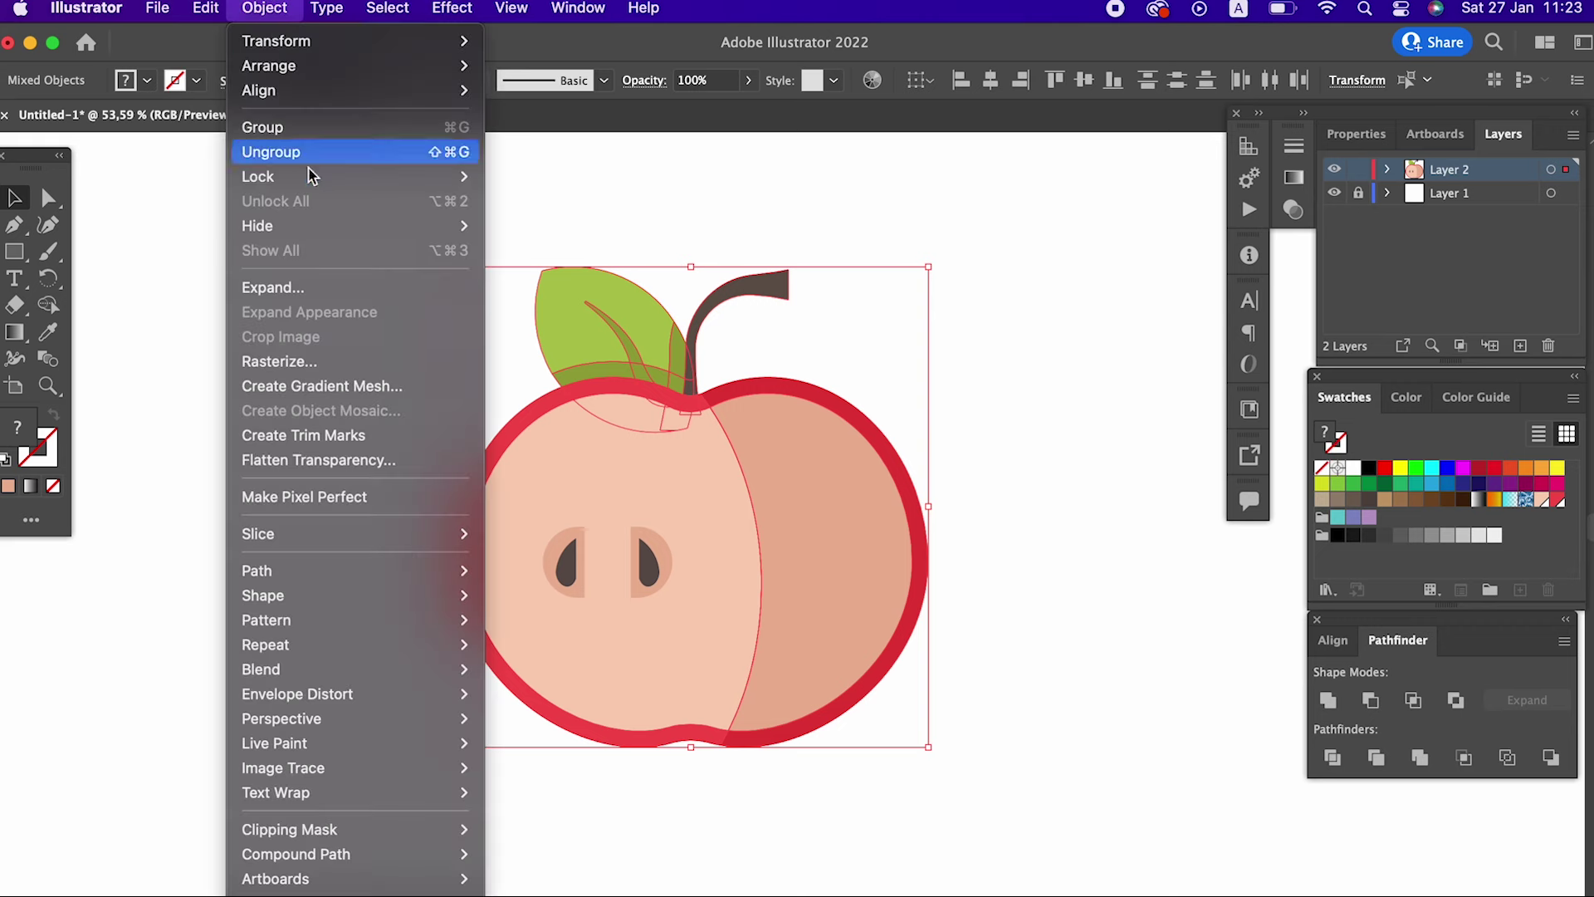
pyautogui.click(298, 132)
pyautogui.click(1057, 380)
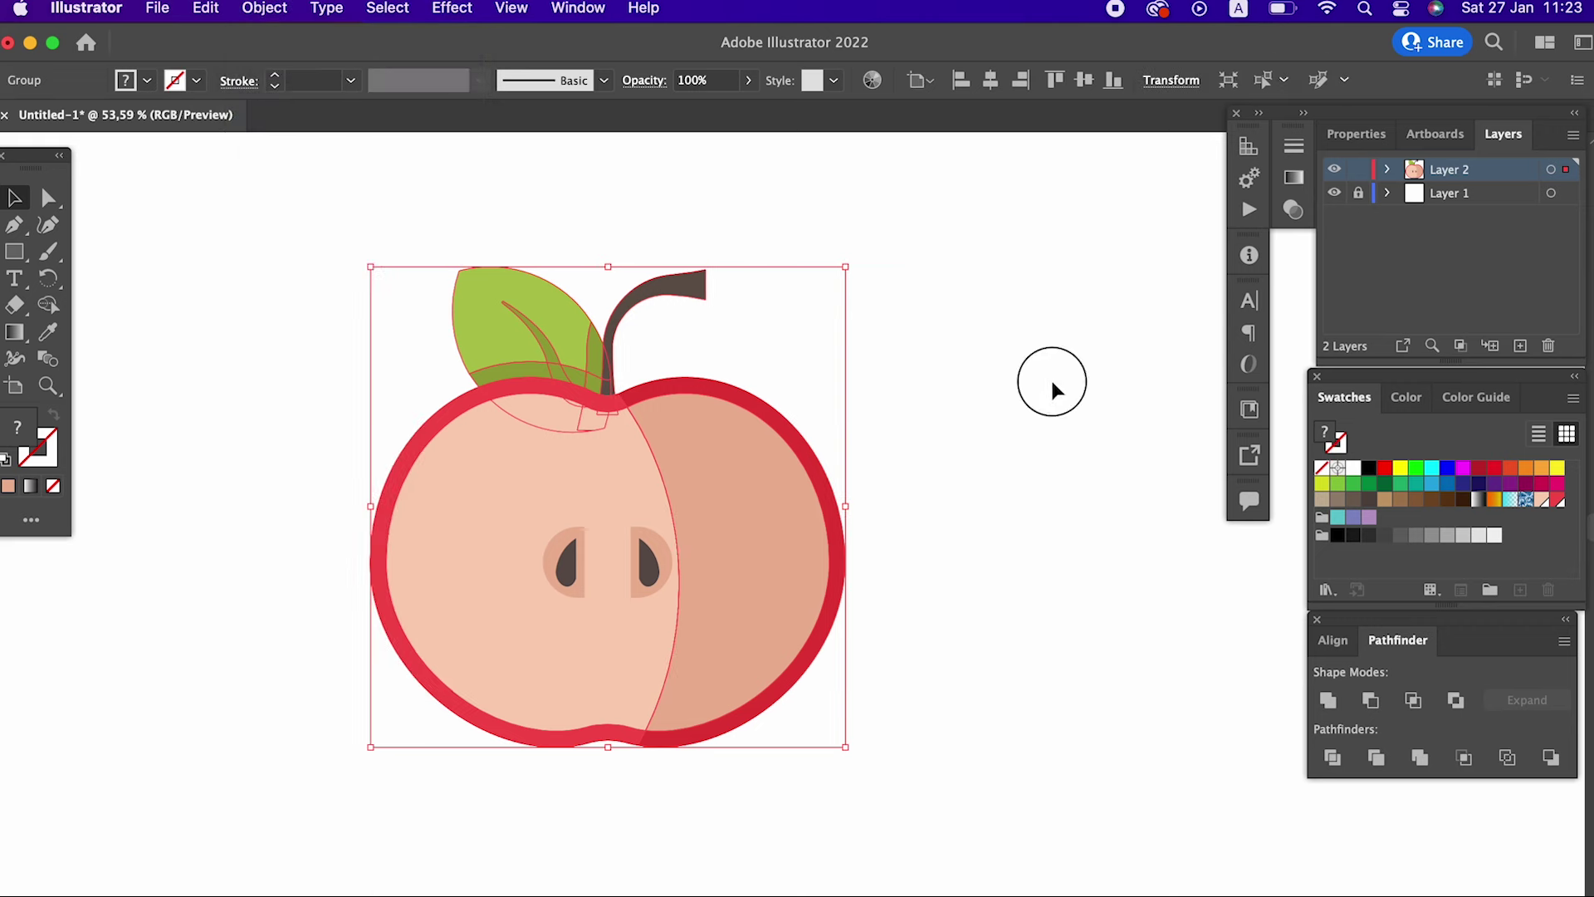
pyautogui.press('z')
pyautogui.keyDown('alt'); pyautogui.click(872, 409); pyautogui.keyUp('alt')
pyautogui.moveTo(867, 424)
pyautogui.mouseDown()
pyautogui.moveTo(960, 416)
pyautogui.moveTo(918, 455)
pyautogui.moveTo(904, 384)
pyautogui.moveTo(737, 613)
pyautogui.mouseUp()
# - Draw a short vertical line below the apple and give its stroke the seed's dark brown
pyautogui.click(14, 224)
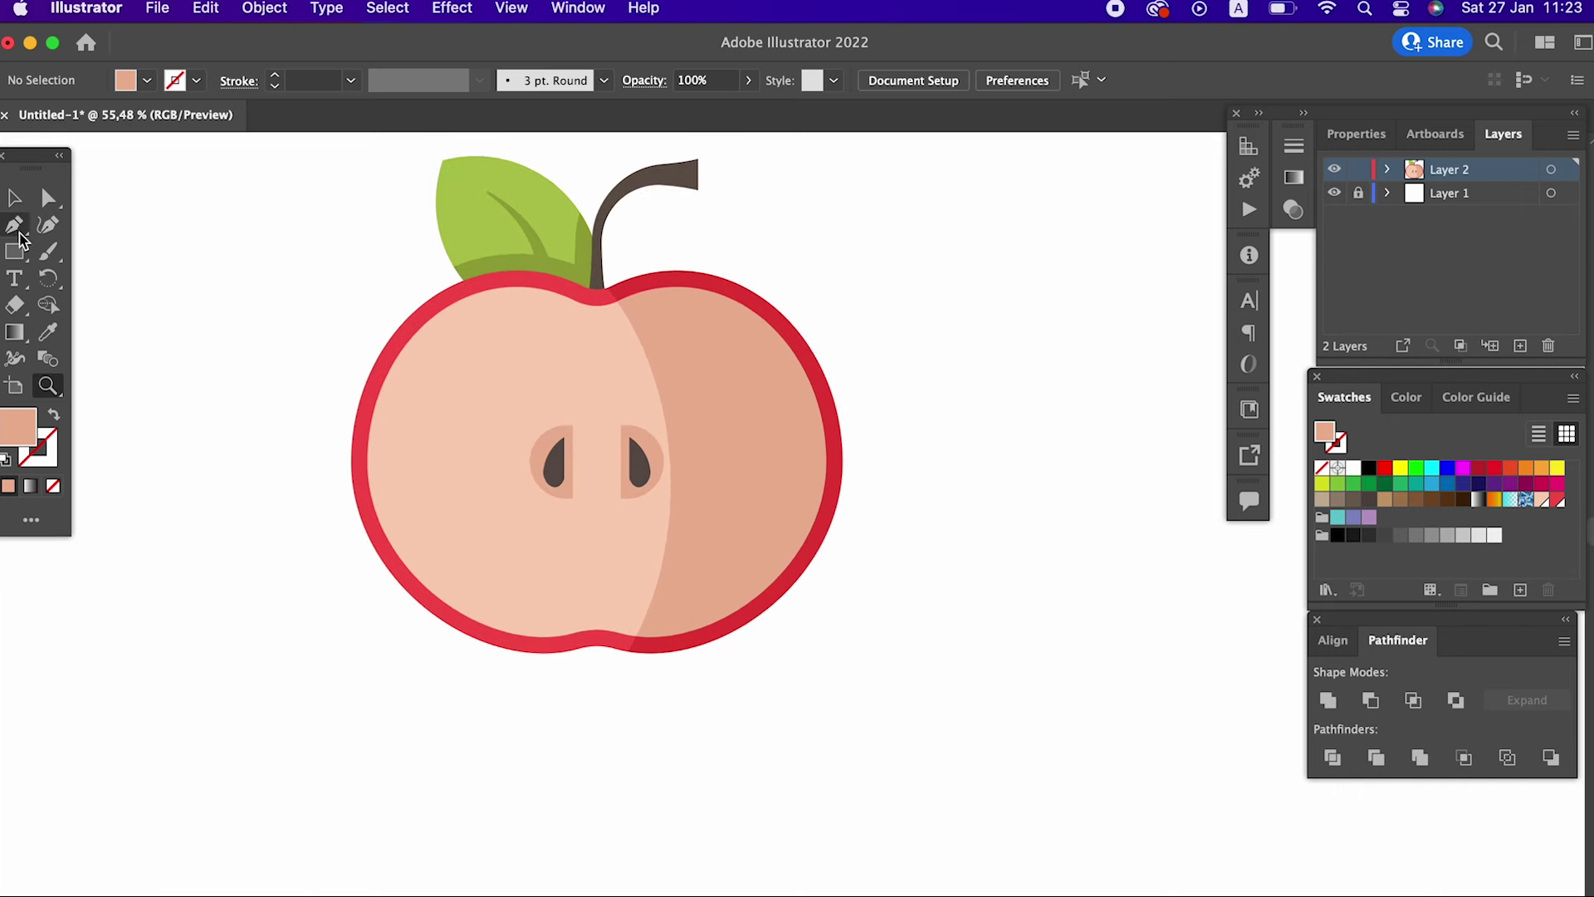
pyautogui.click(592, 683)
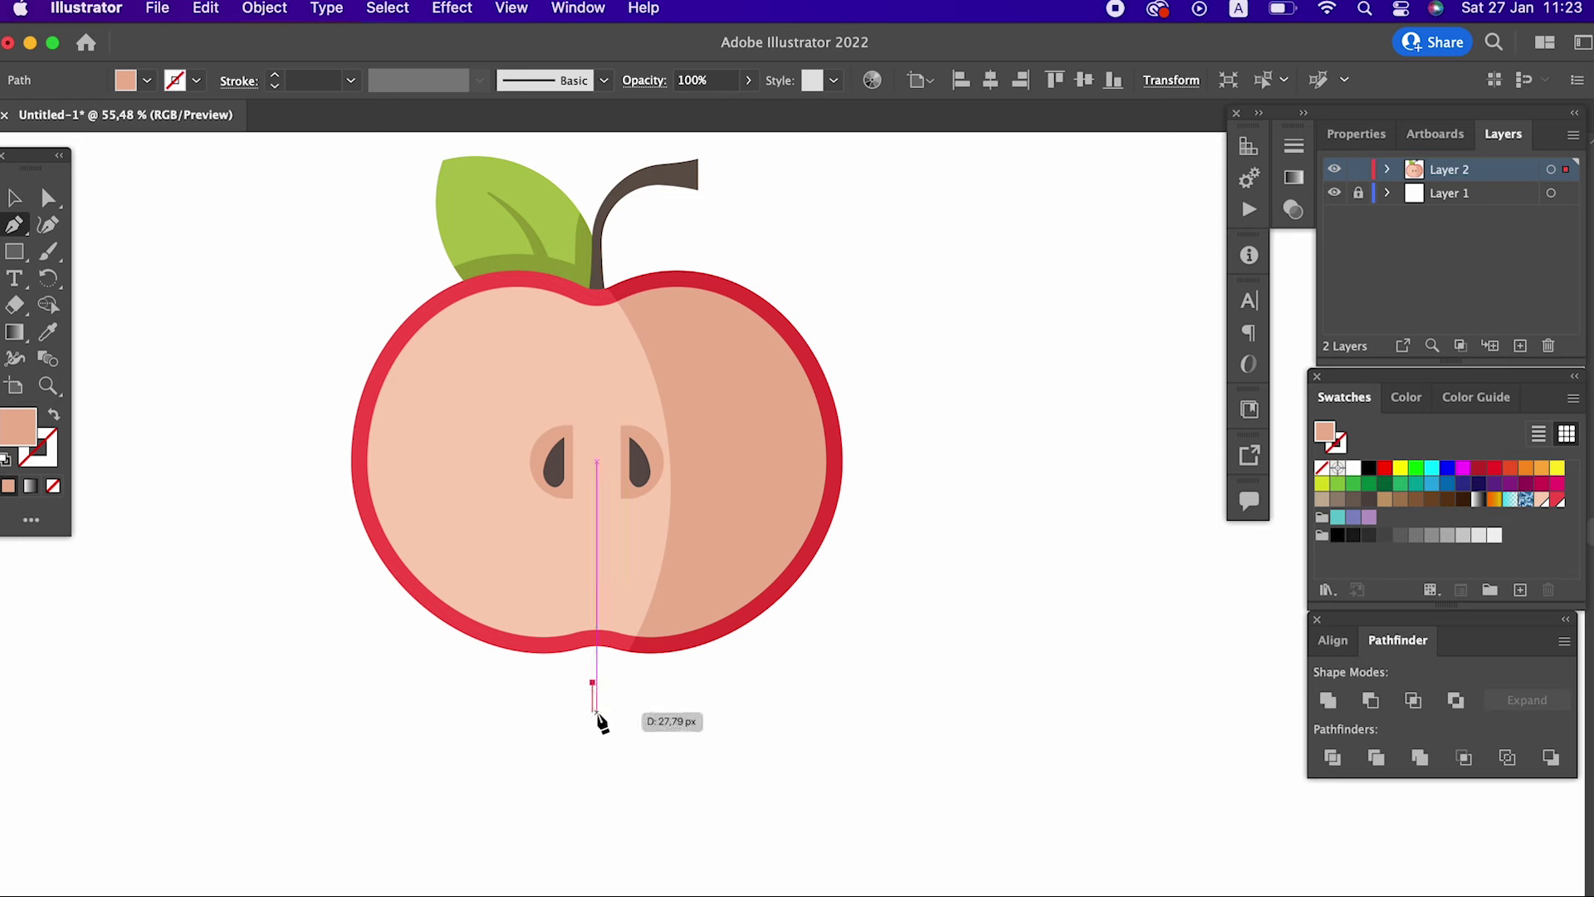
pyautogui.click(592, 712)
pyautogui.click(46, 334)
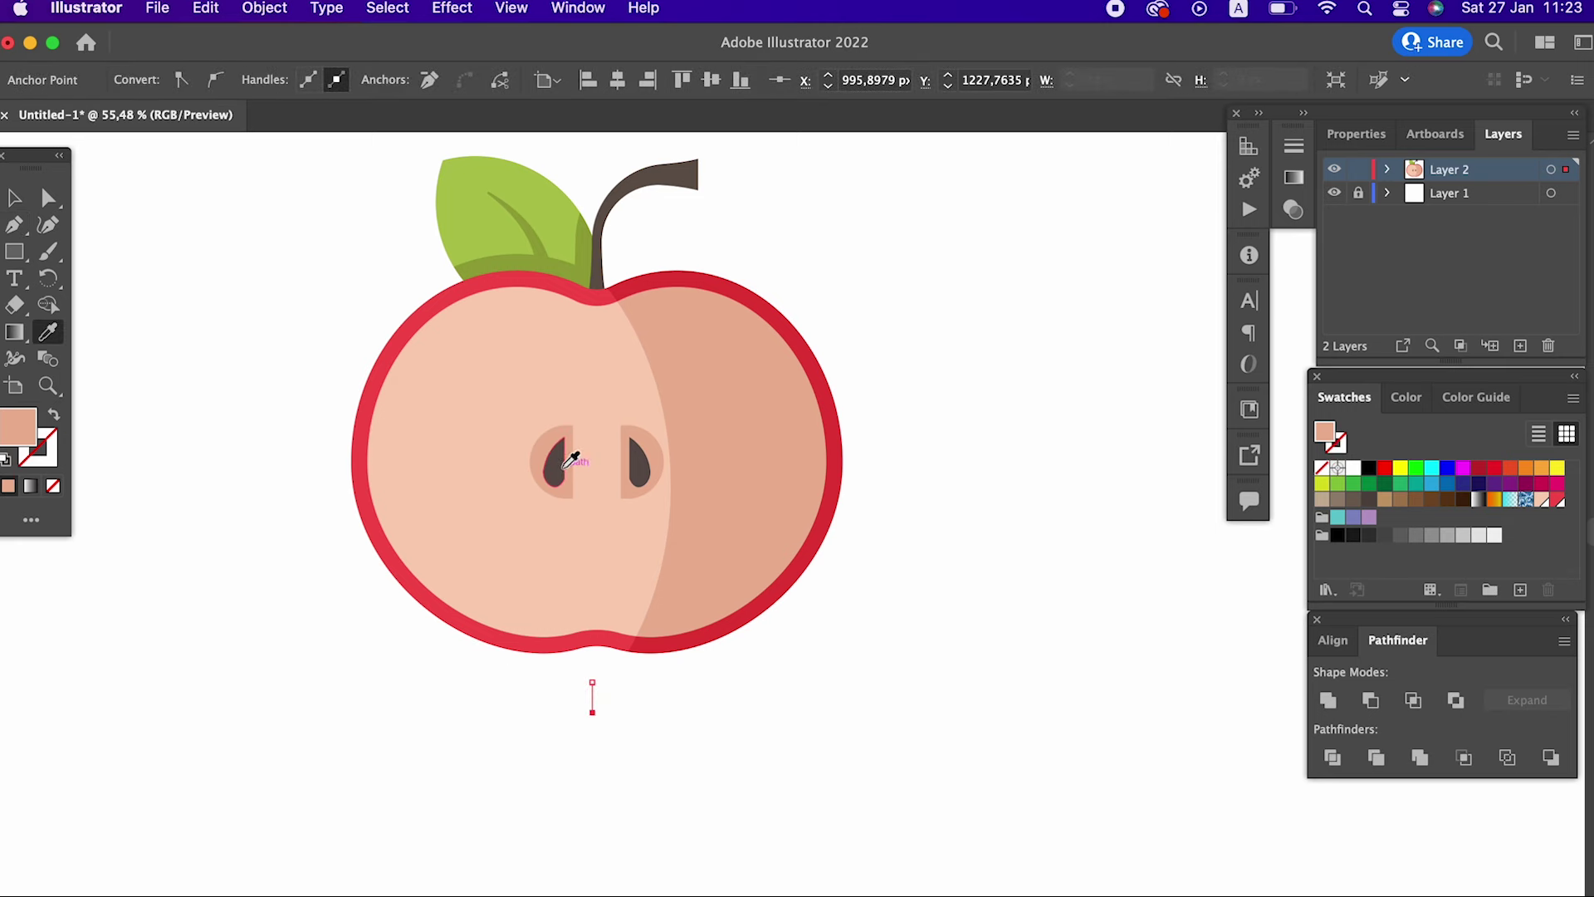
pyautogui.click(570, 456)
pyautogui.press('z')
pyautogui.moveTo(597, 714); pyautogui.dragTo(878, 791)
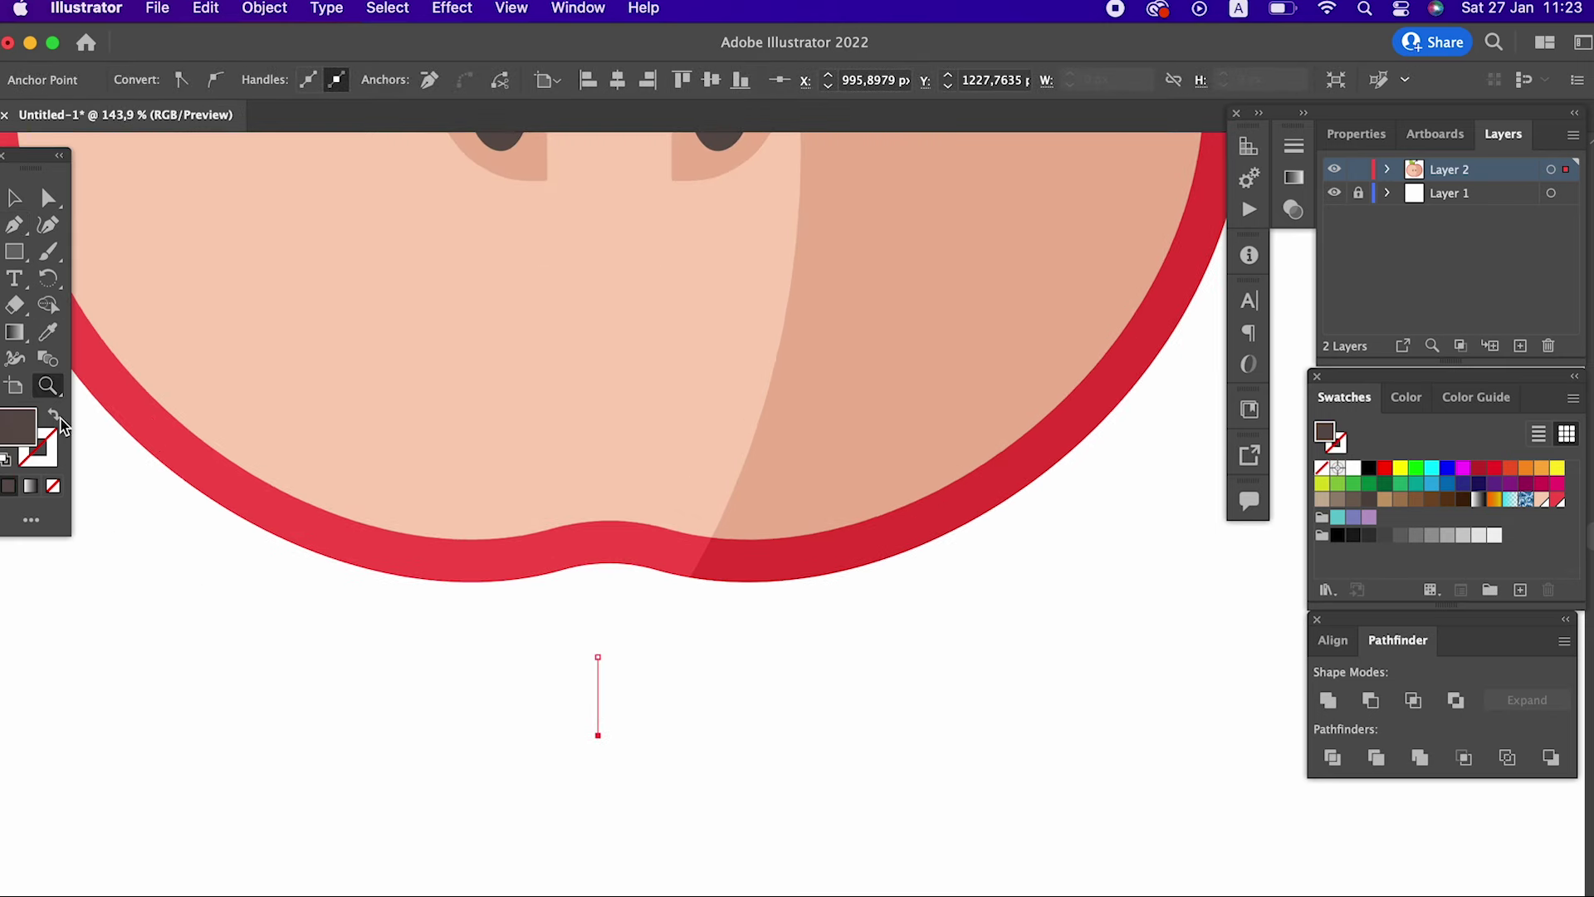
pyautogui.click(61, 421)
# - Thicken the brown line's stroke and give it round caps
pyautogui.click(14, 197)
pyautogui.click(598, 698)
pyautogui.click(274, 76)
pyautogui.click(275, 76)
pyautogui.click(274, 76)
pyautogui.click(275, 75)
pyautogui.click(275, 76)
pyautogui.click(275, 76)
pyautogui.click(275, 75)
pyautogui.click(275, 75)
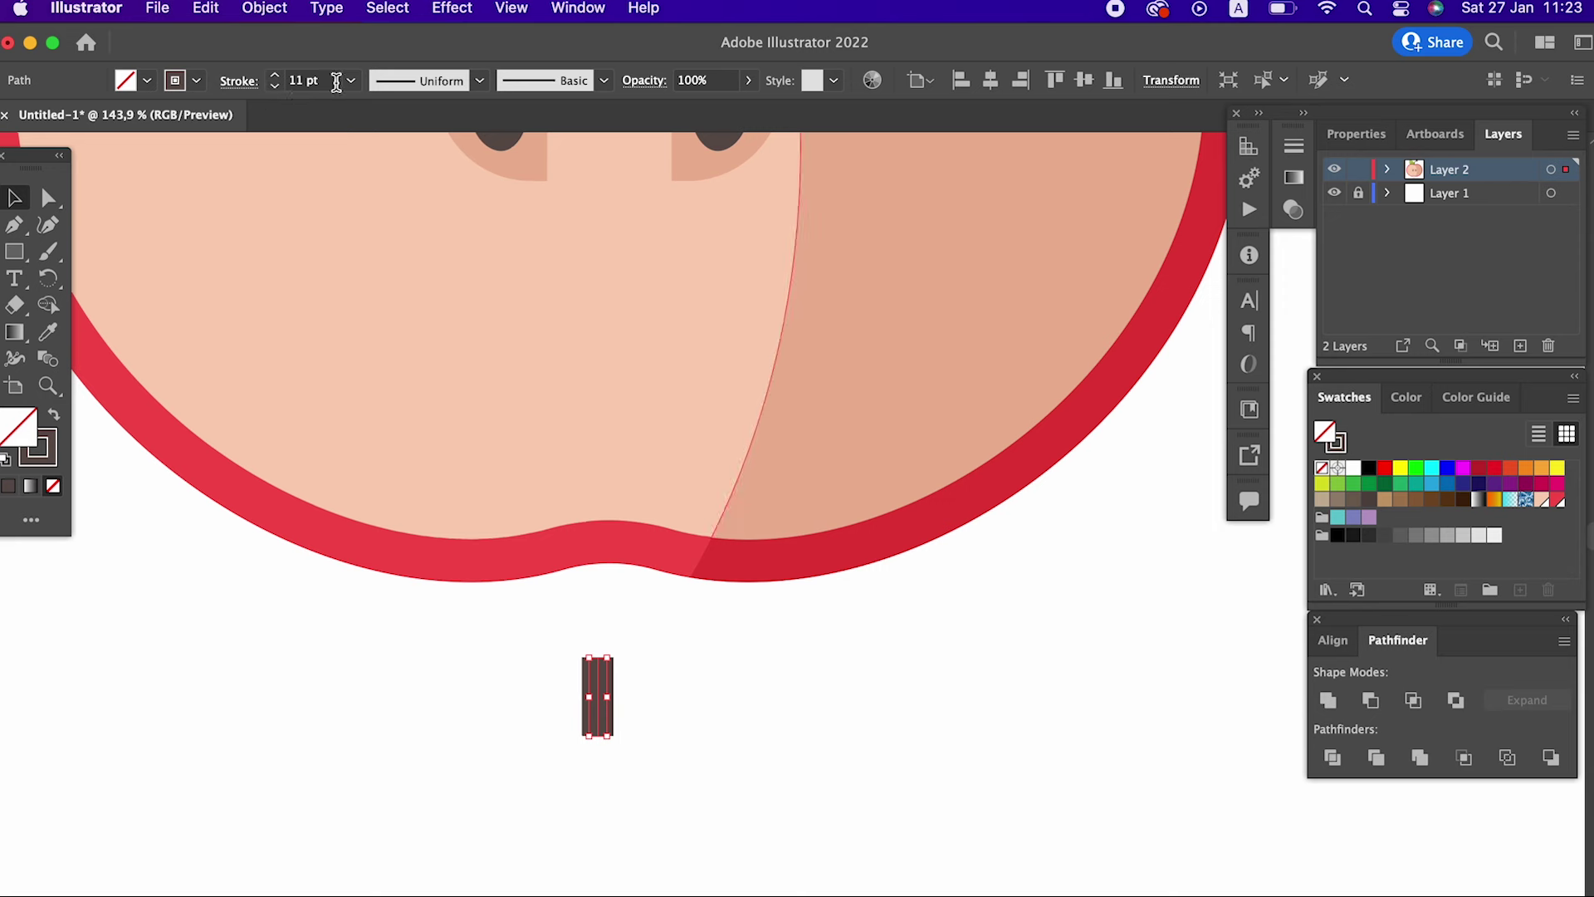
pyautogui.click(238, 81)
pyautogui.click(111, 138)
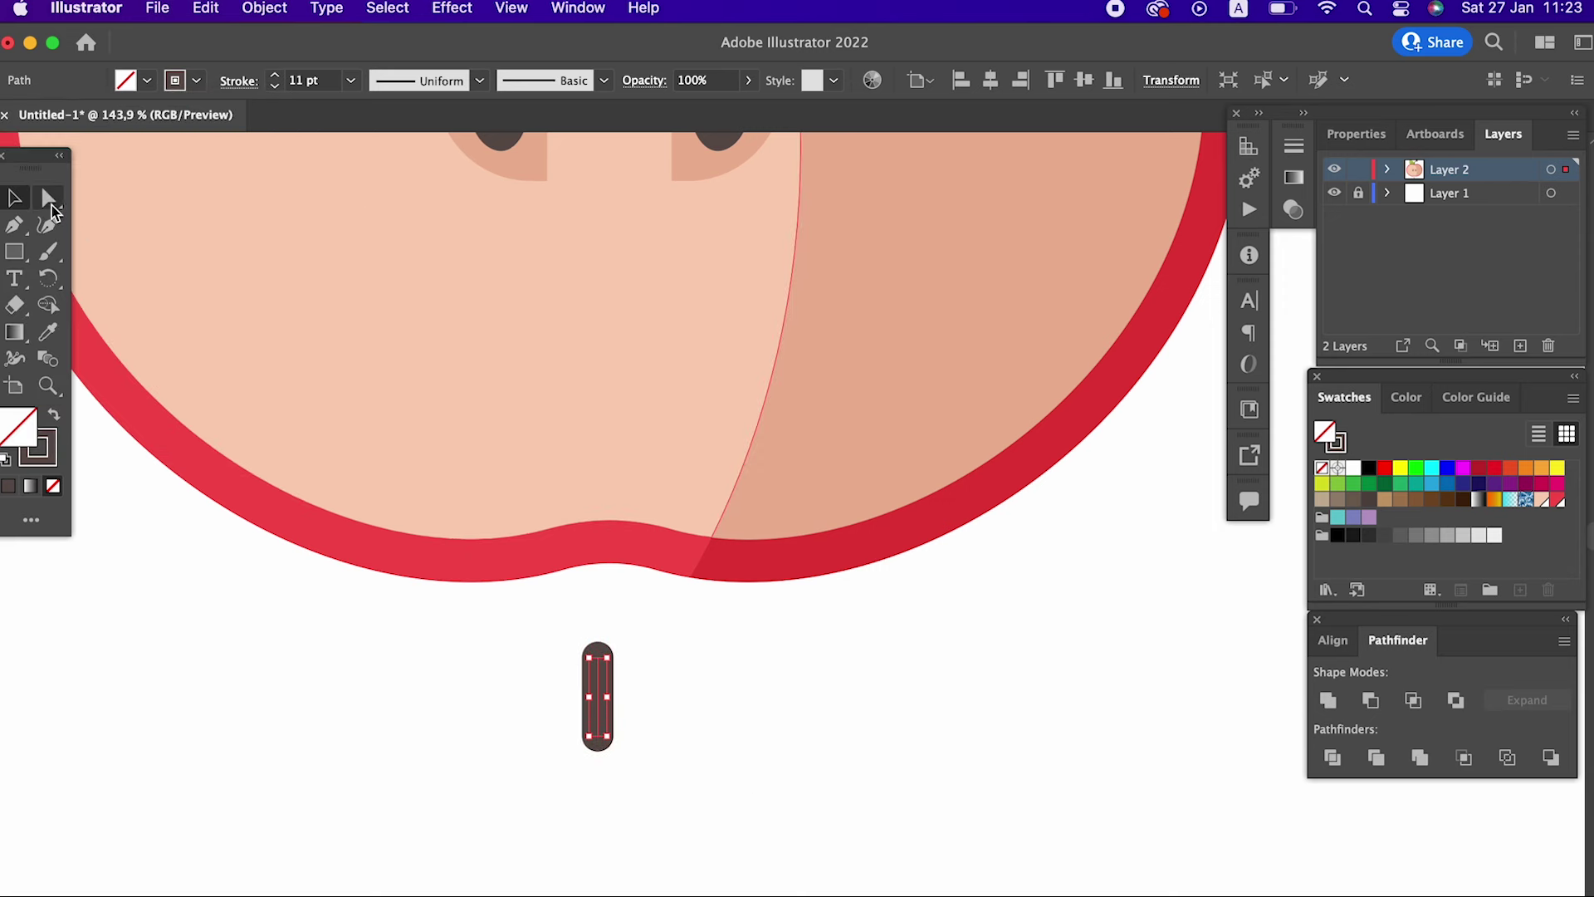
pyautogui.click(275, 76)
pyautogui.click(275, 75)
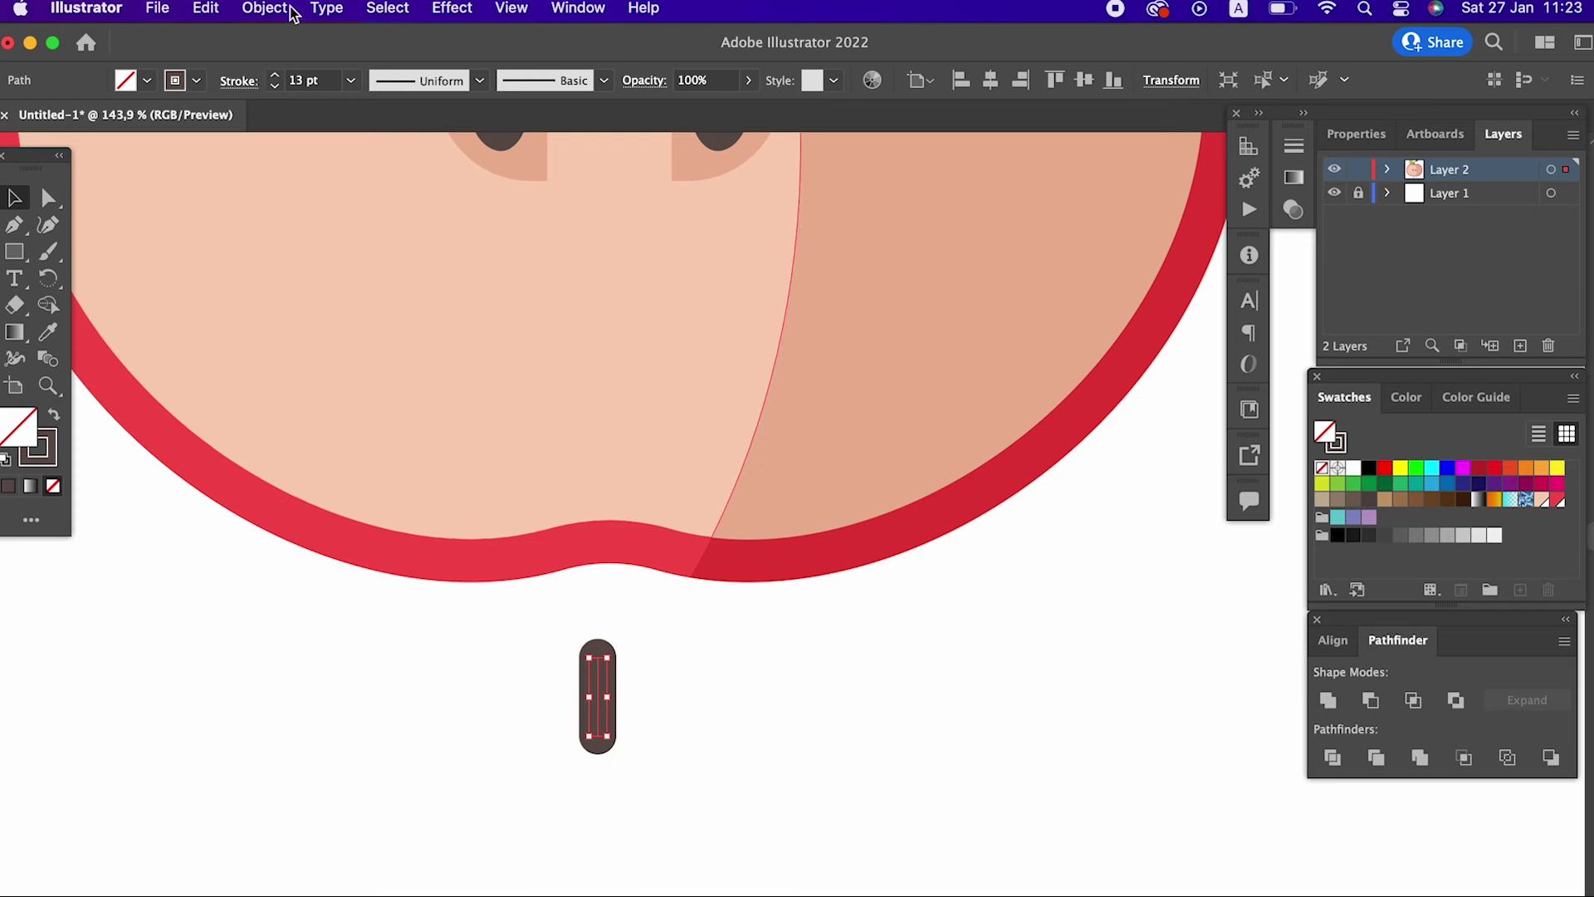
# - Expand the stroke into a filled pill, move it onto the bottom rim, and tilt it
pyautogui.click(264, 8)
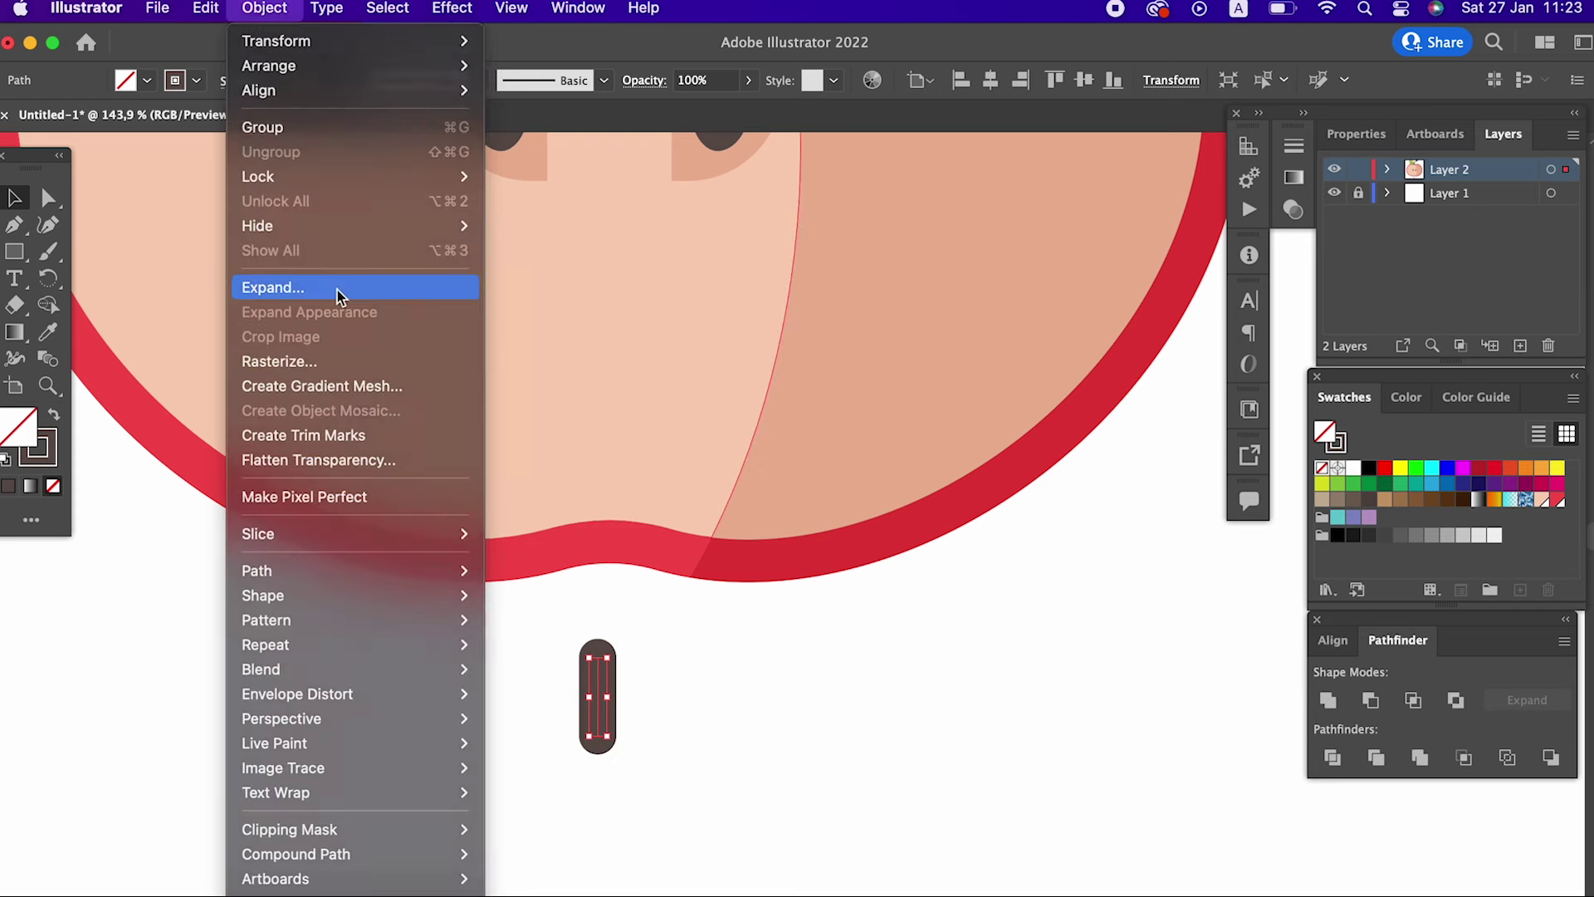
pyautogui.click(338, 287)
pyautogui.click(861, 654)
pyautogui.moveTo(591, 689); pyautogui.dragTo(606, 541)
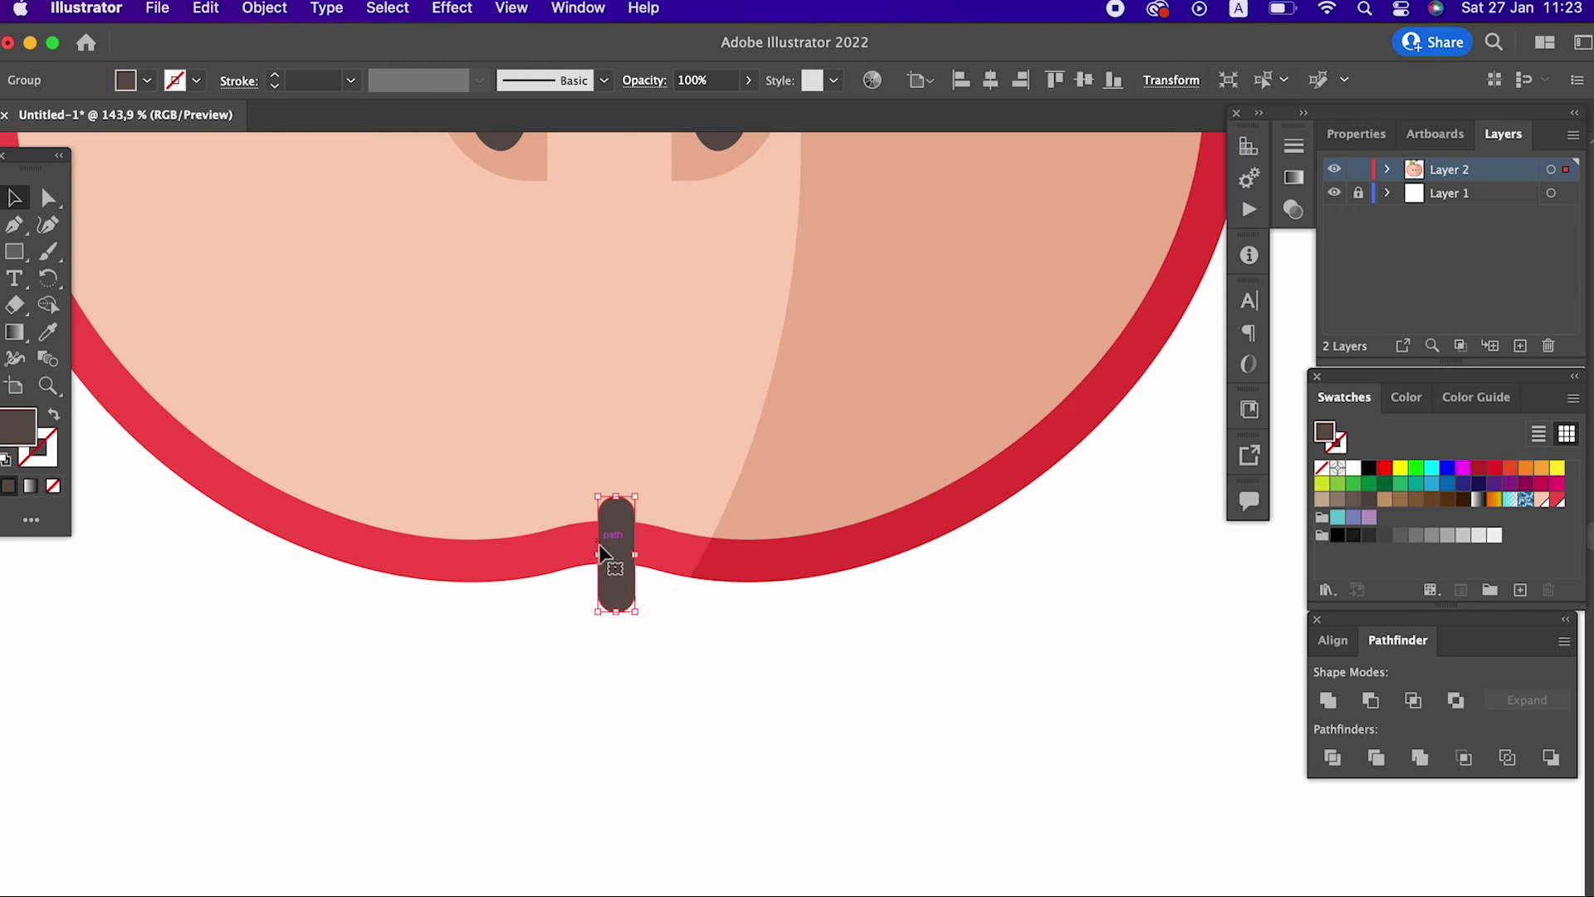
pyautogui.moveTo(643, 624); pyautogui.dragTo(656, 621)
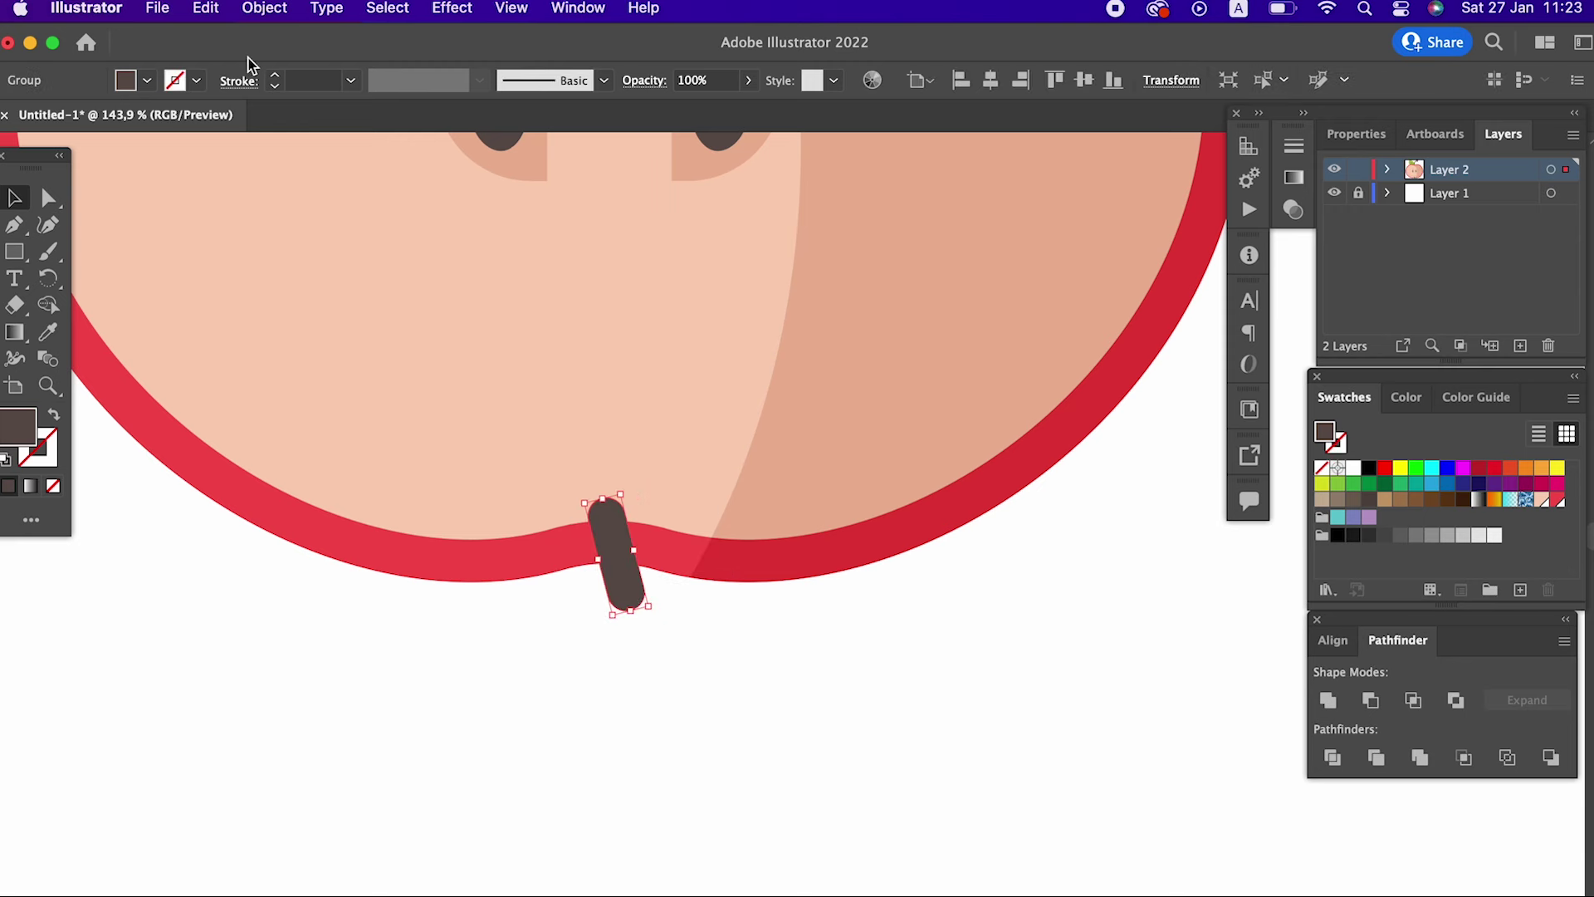
# - Add a reflected copy of the pill and move it apart from the original
pyautogui.click(264, 9)
pyautogui.click(524, 127)
pyautogui.click(280, 725)
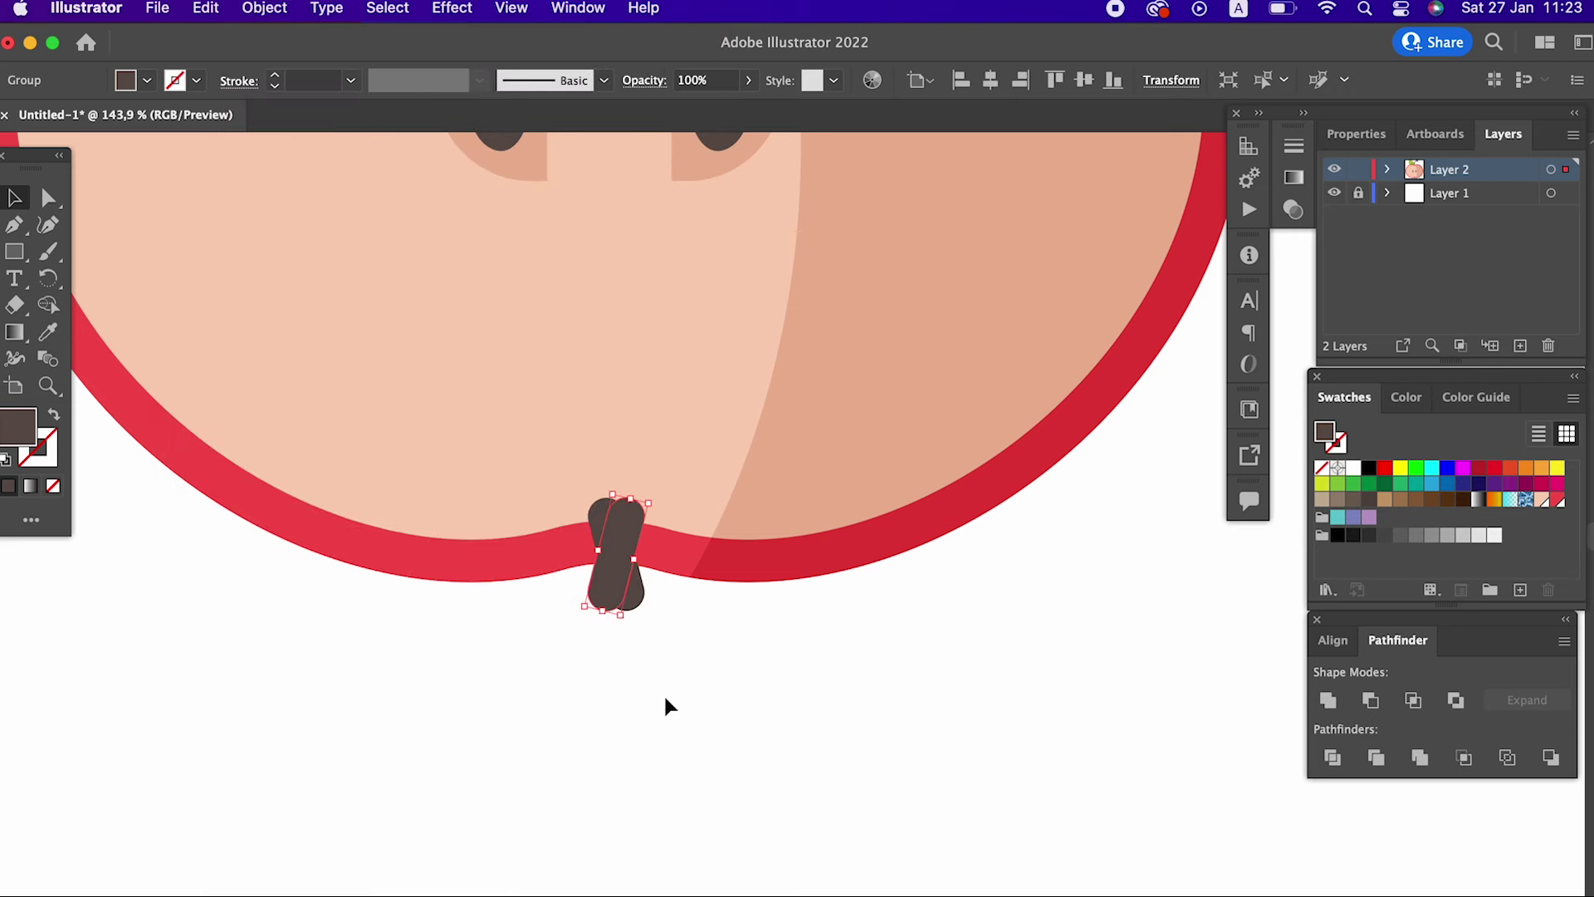
pyautogui.moveTo(596, 588); pyautogui.dragTo(561, 577)
# - Copy the right pill in front, rotate it upright, and place it between the other two
pyautogui.press('z')
pyautogui.click(627, 603)
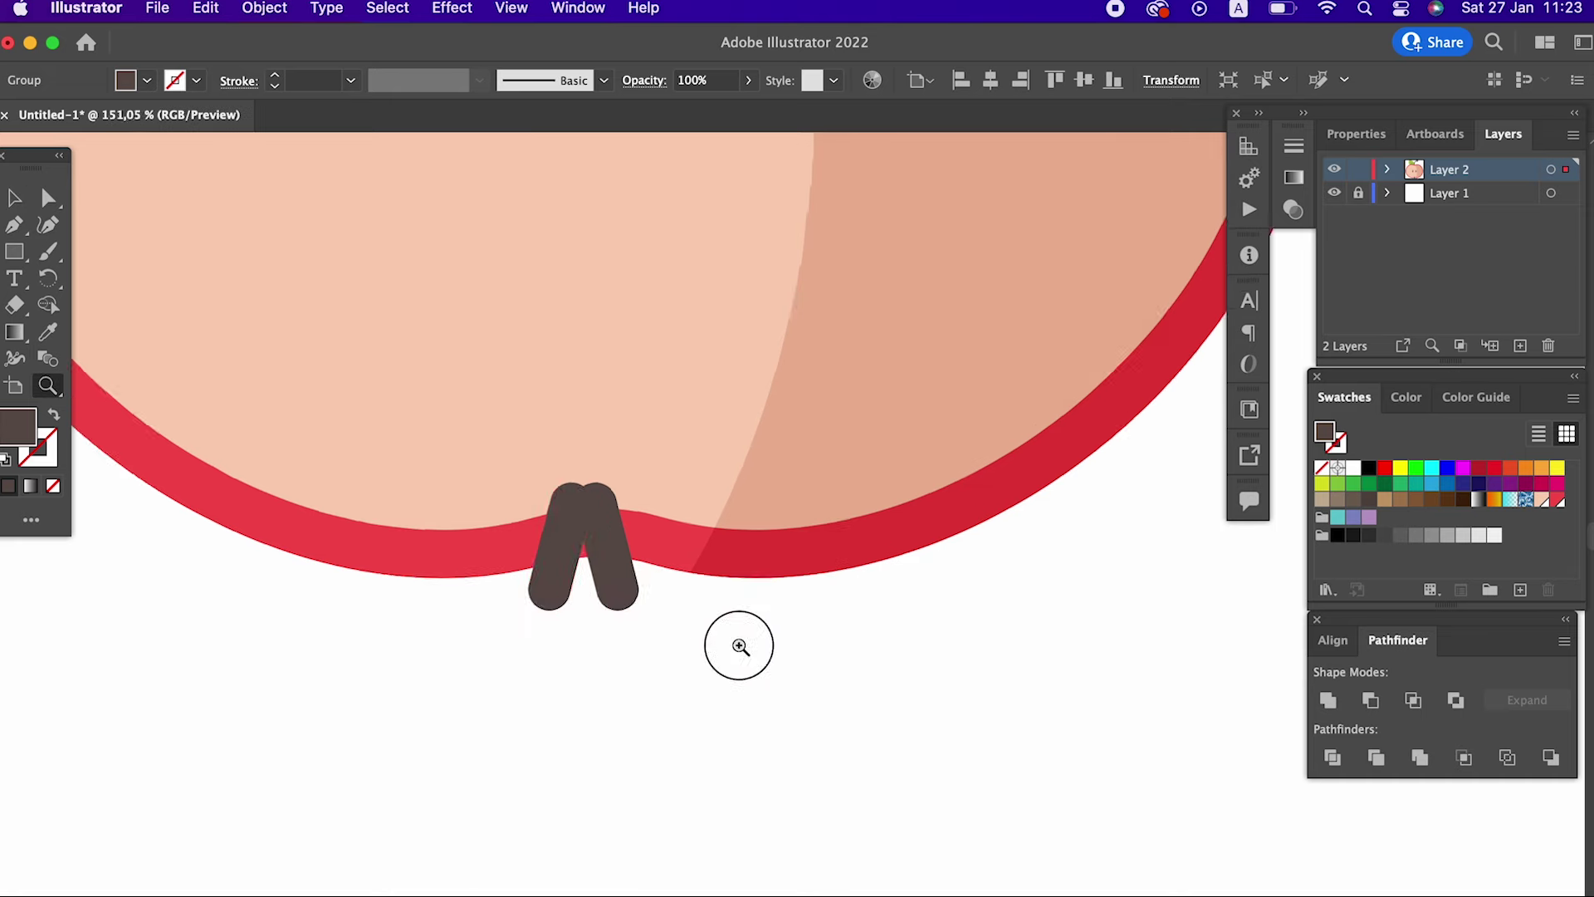
pyautogui.click(15, 201)
pyautogui.click(534, 463)
pyautogui.click(206, 8)
pyautogui.click(214, 127)
pyautogui.click(206, 8)
pyautogui.click(274, 177)
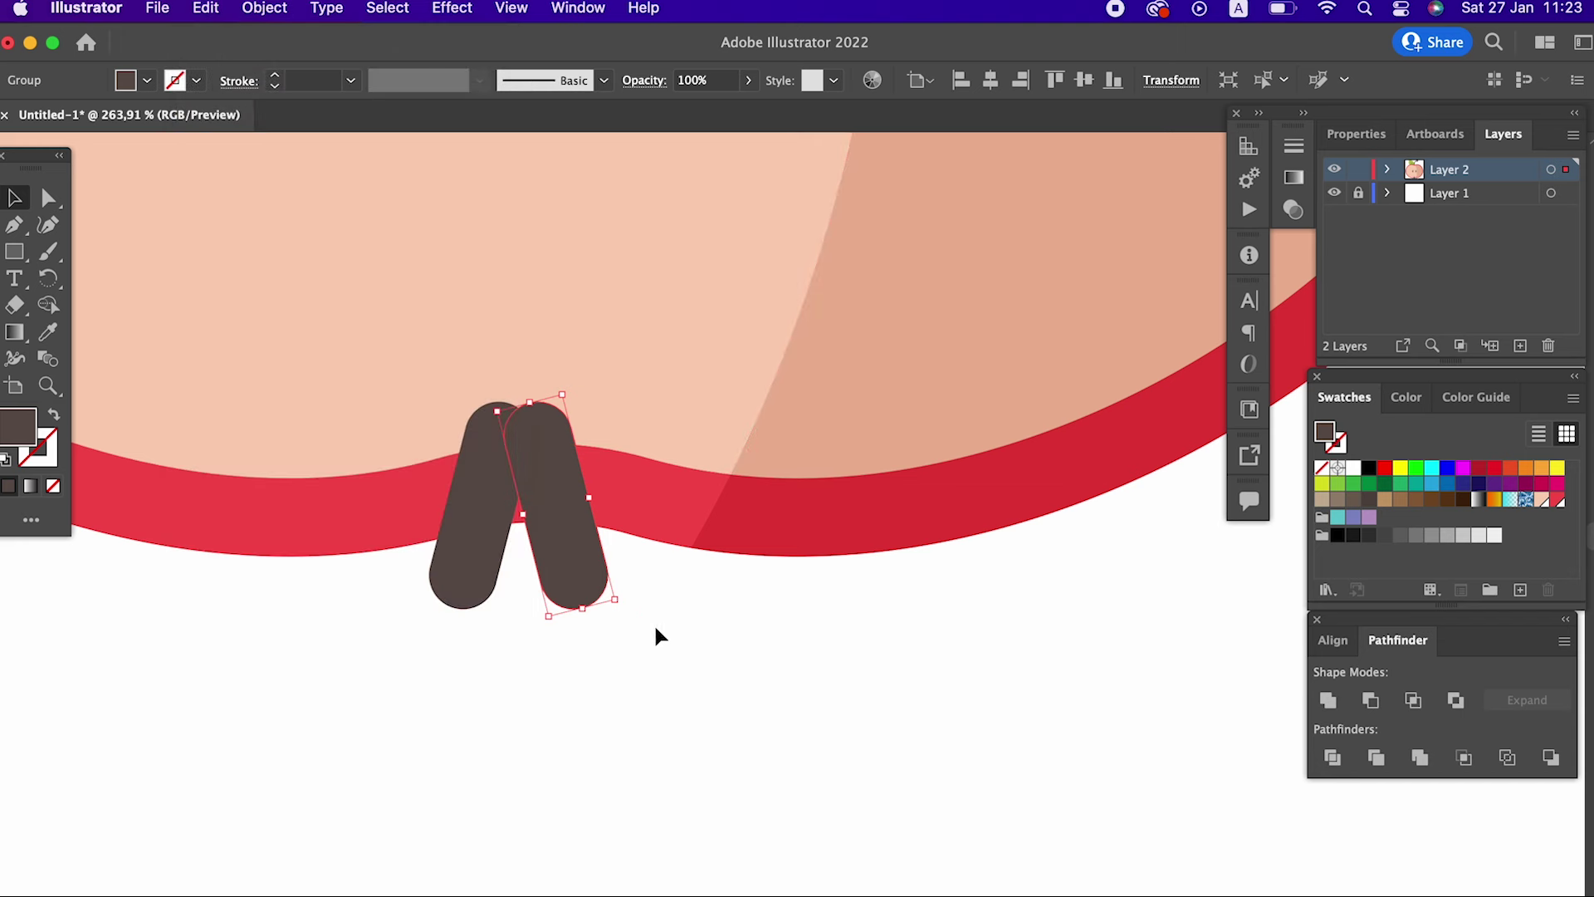
pyautogui.moveTo(630, 607); pyautogui.dragTo(605, 644)
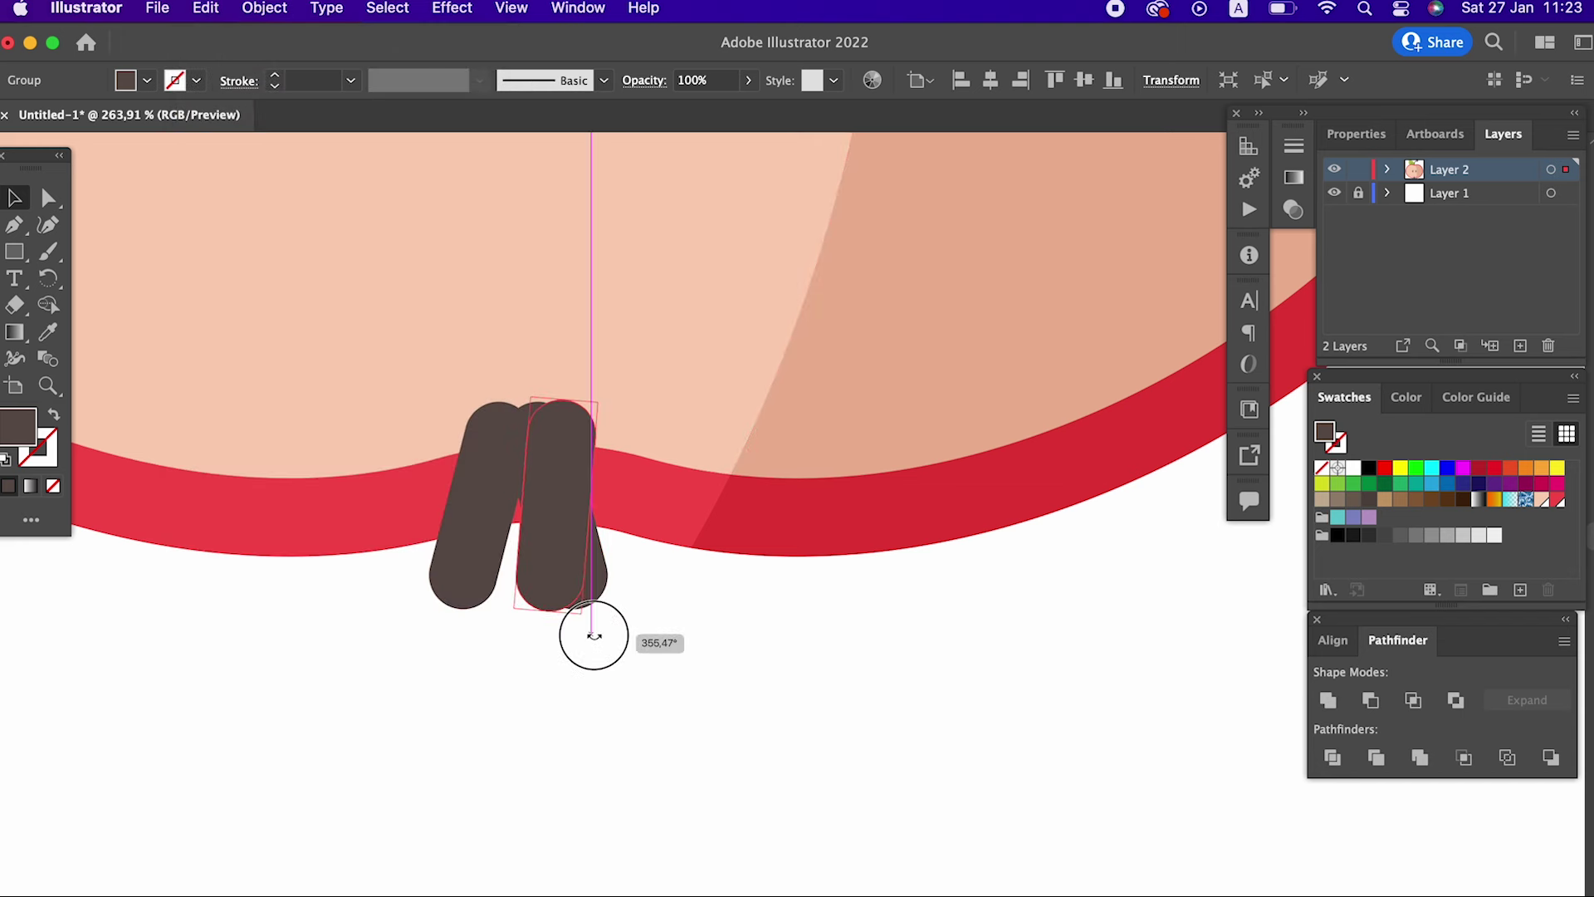
pyautogui.click(603, 649)
pyautogui.moveTo(561, 553)
pyautogui.mouseDown()
pyautogui.moveTo(526, 580)
pyautogui.moveTo(563, 650)
pyautogui.moveTo(457, 591)
pyautogui.mouseUp()
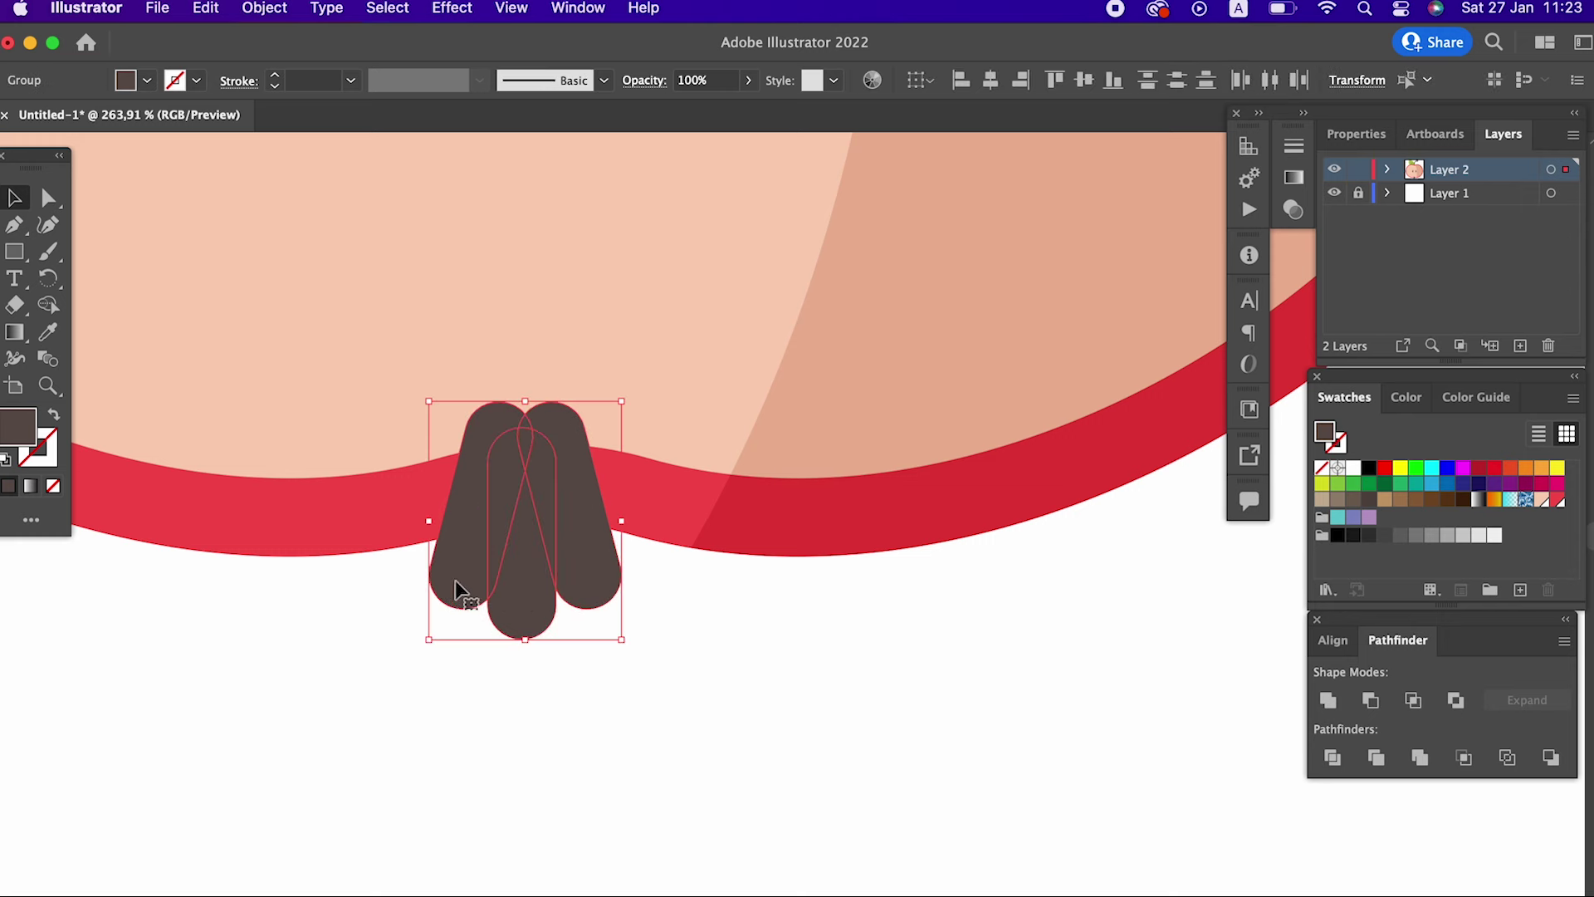
# - Unite the three pills into one calyx, send it to back, and nudge it under the rim
pyautogui.click(1327, 700)
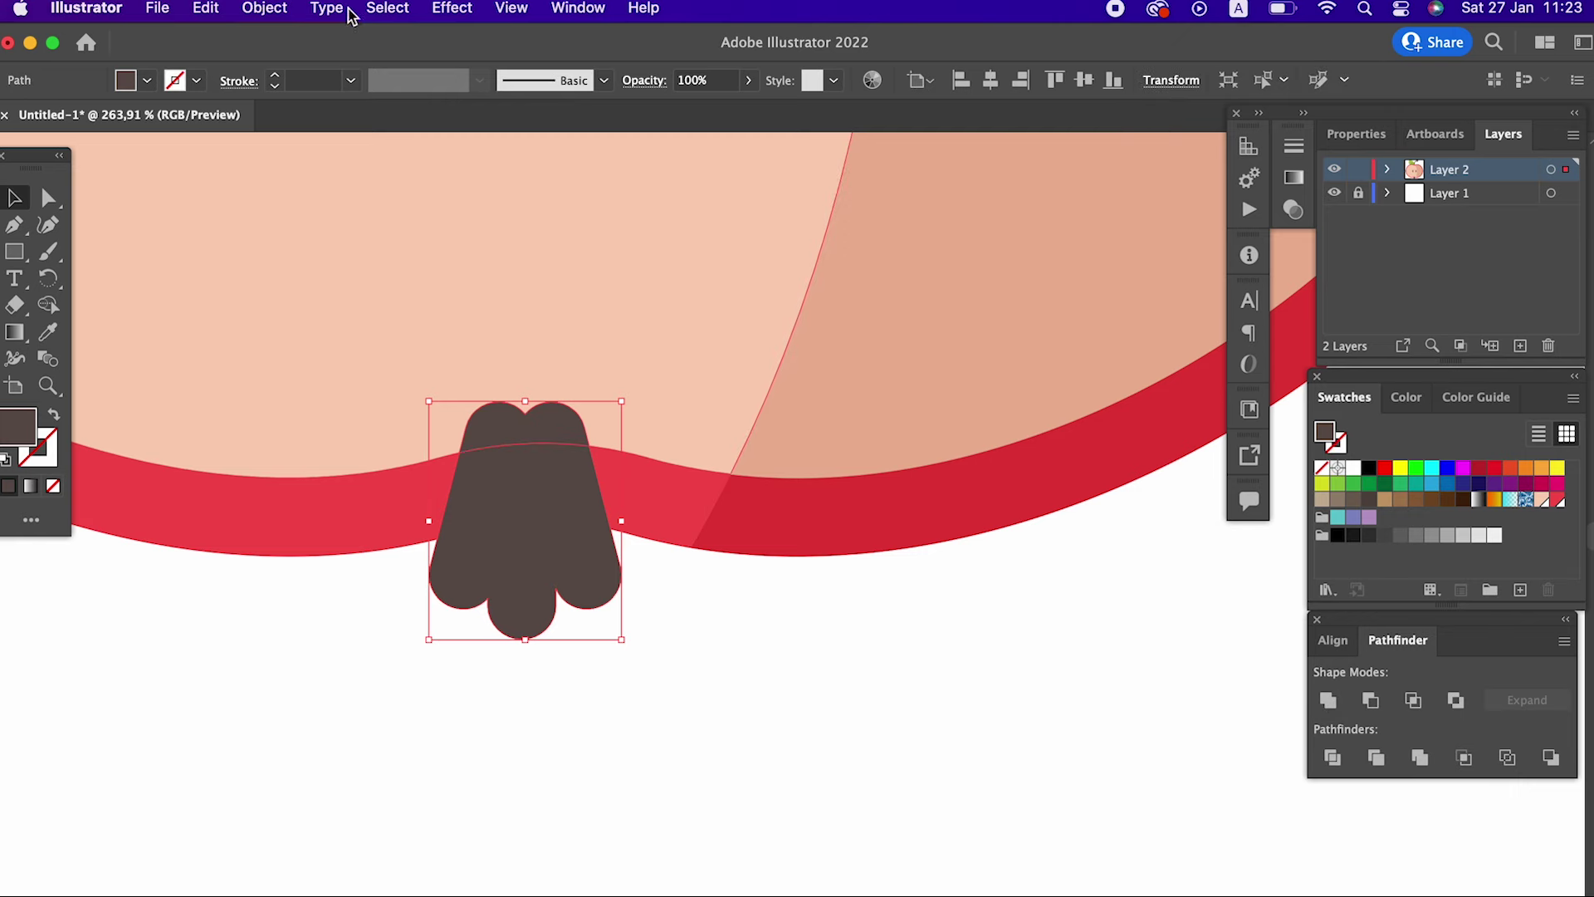
pyautogui.click(264, 8)
pyautogui.click(614, 140)
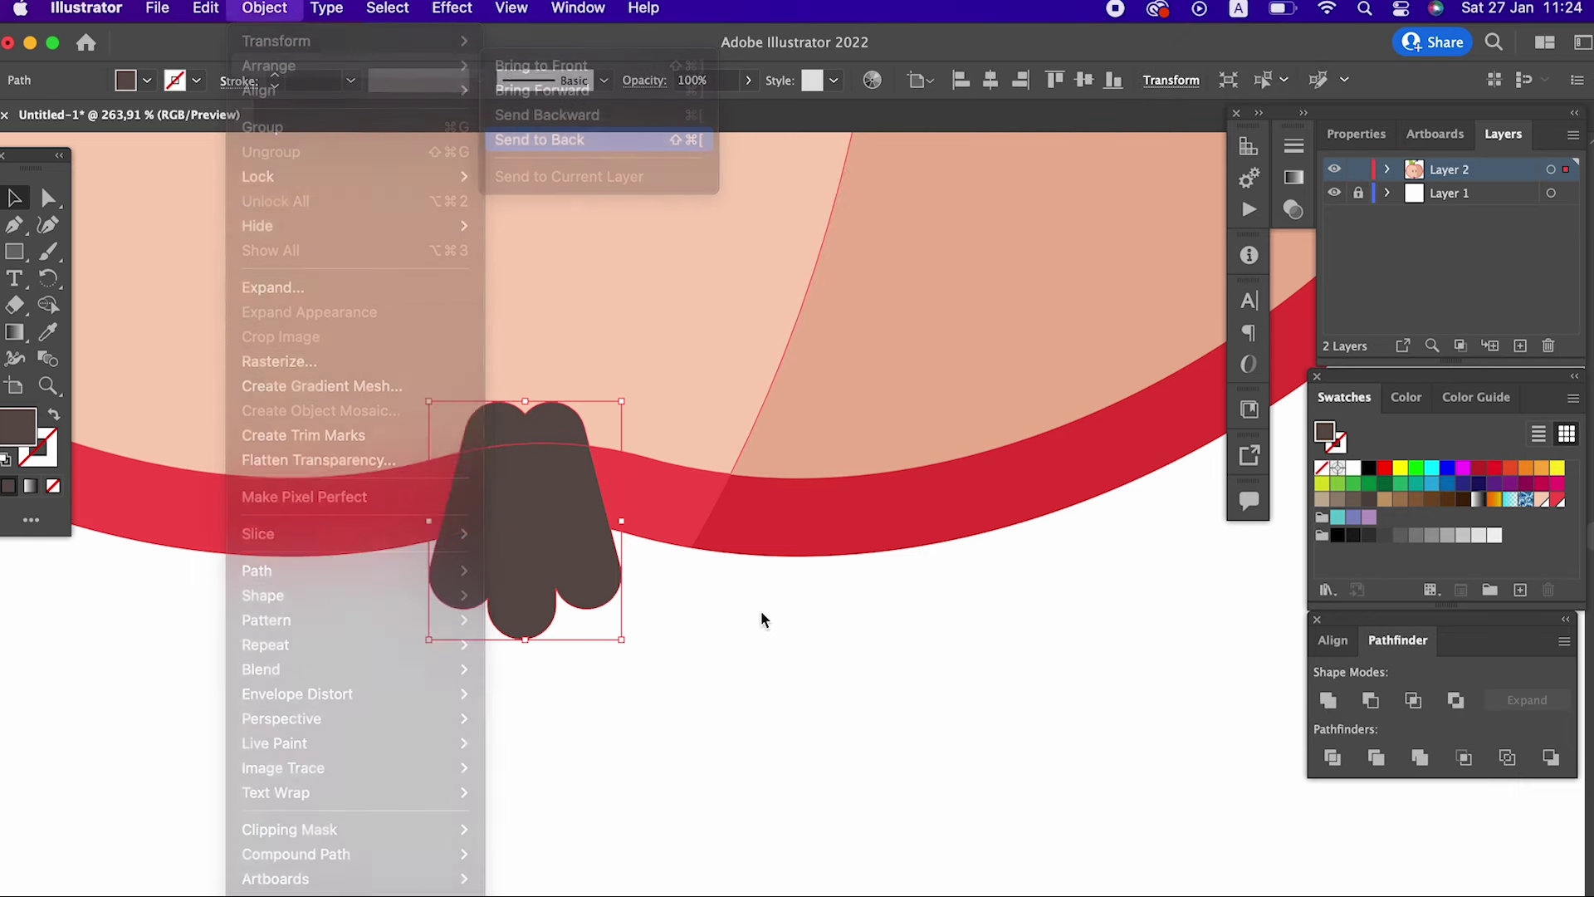
pyautogui.moveTo(577, 571); pyautogui.dragTo(600, 576)
pyautogui.scroll(-10, 587, 587)
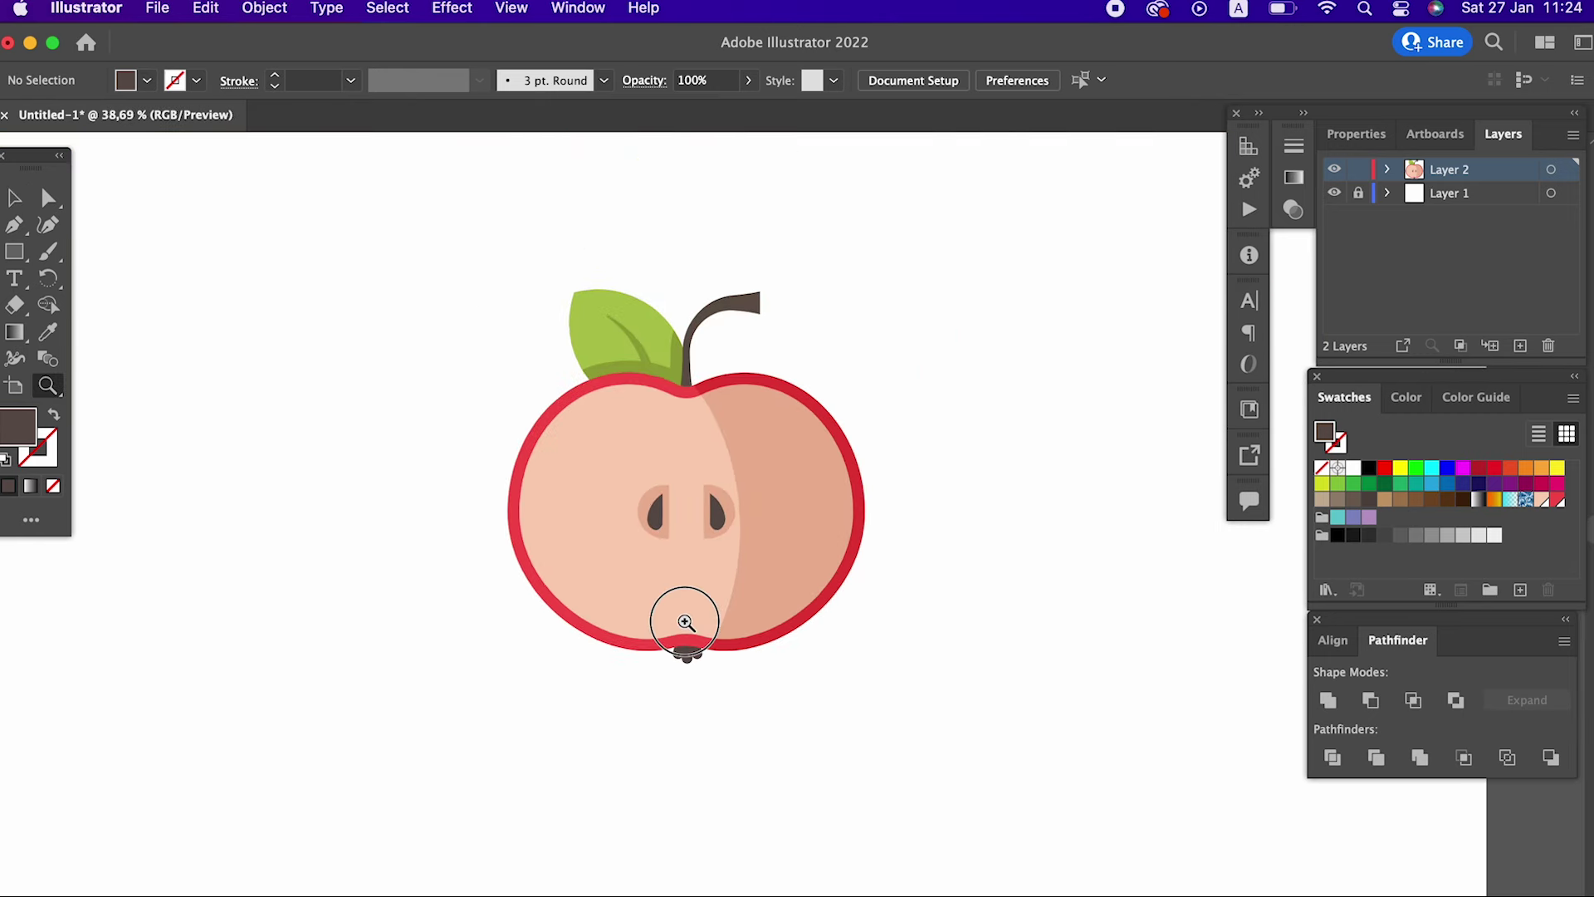
# - Reposition the calyx at the apple's bottom and view the whole artboard
pyautogui.moveTo(685, 622); pyautogui.dragTo(1100, 769)
pyautogui.click(16, 196)
pyautogui.moveTo(698, 702); pyautogui.dragTo(694, 676)
pyautogui.keyDown('alt'); pyautogui.click(699, 612); pyautogui.keyUp('alt')
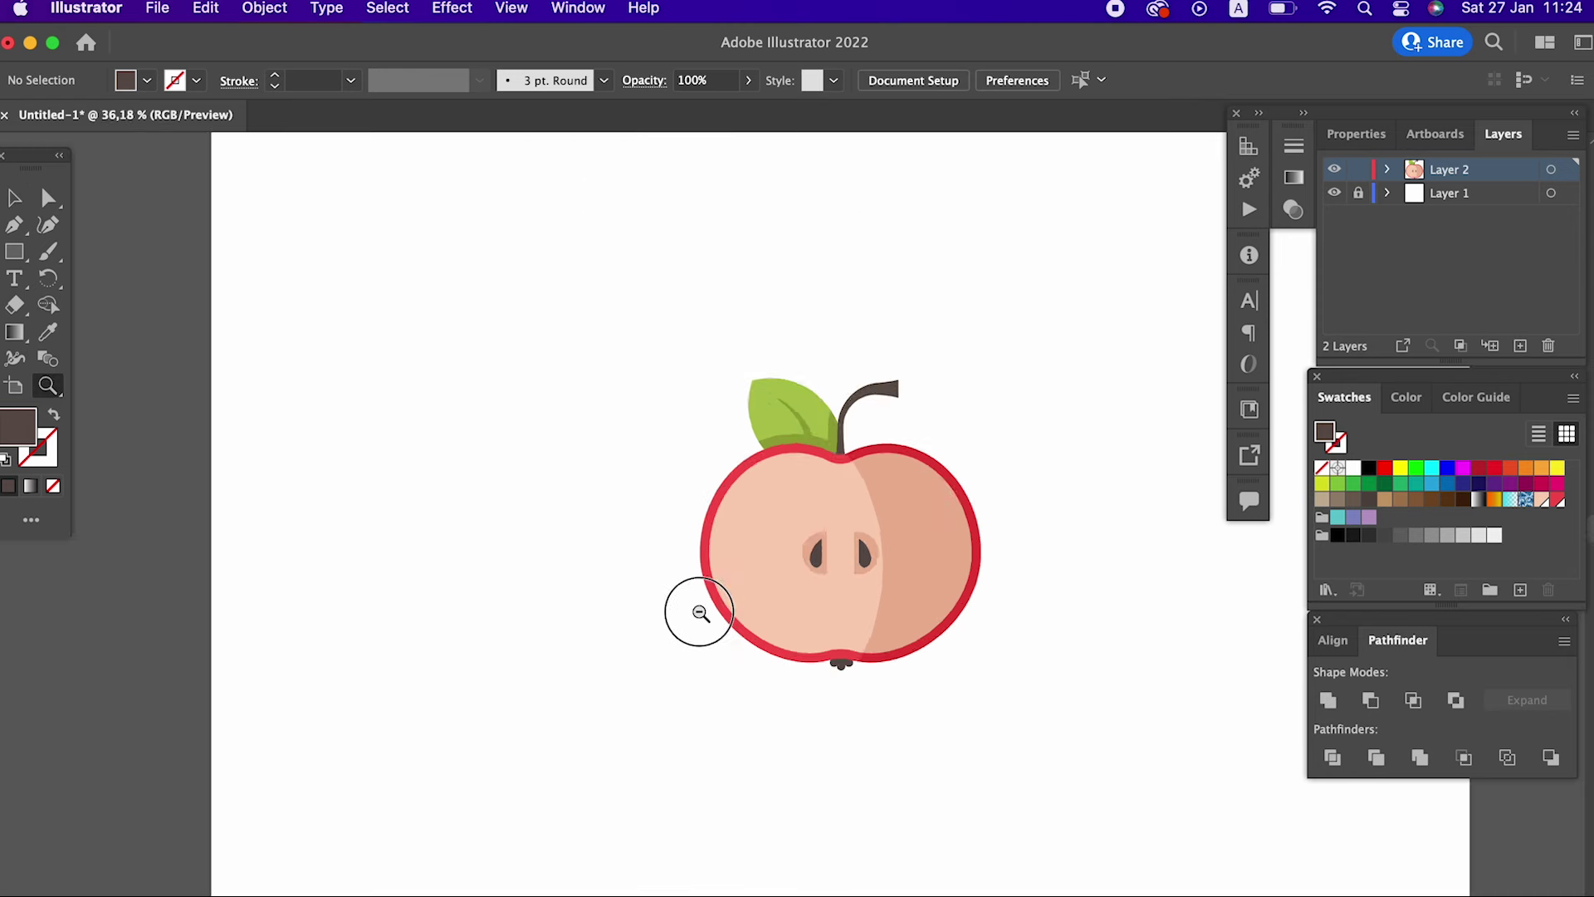
pyautogui.moveTo(699, 613); pyautogui.dragTo(416, 487)
# - Group all apple parts, centre the group vertically on the artboard, and enlarge it
pyautogui.click(15, 196)
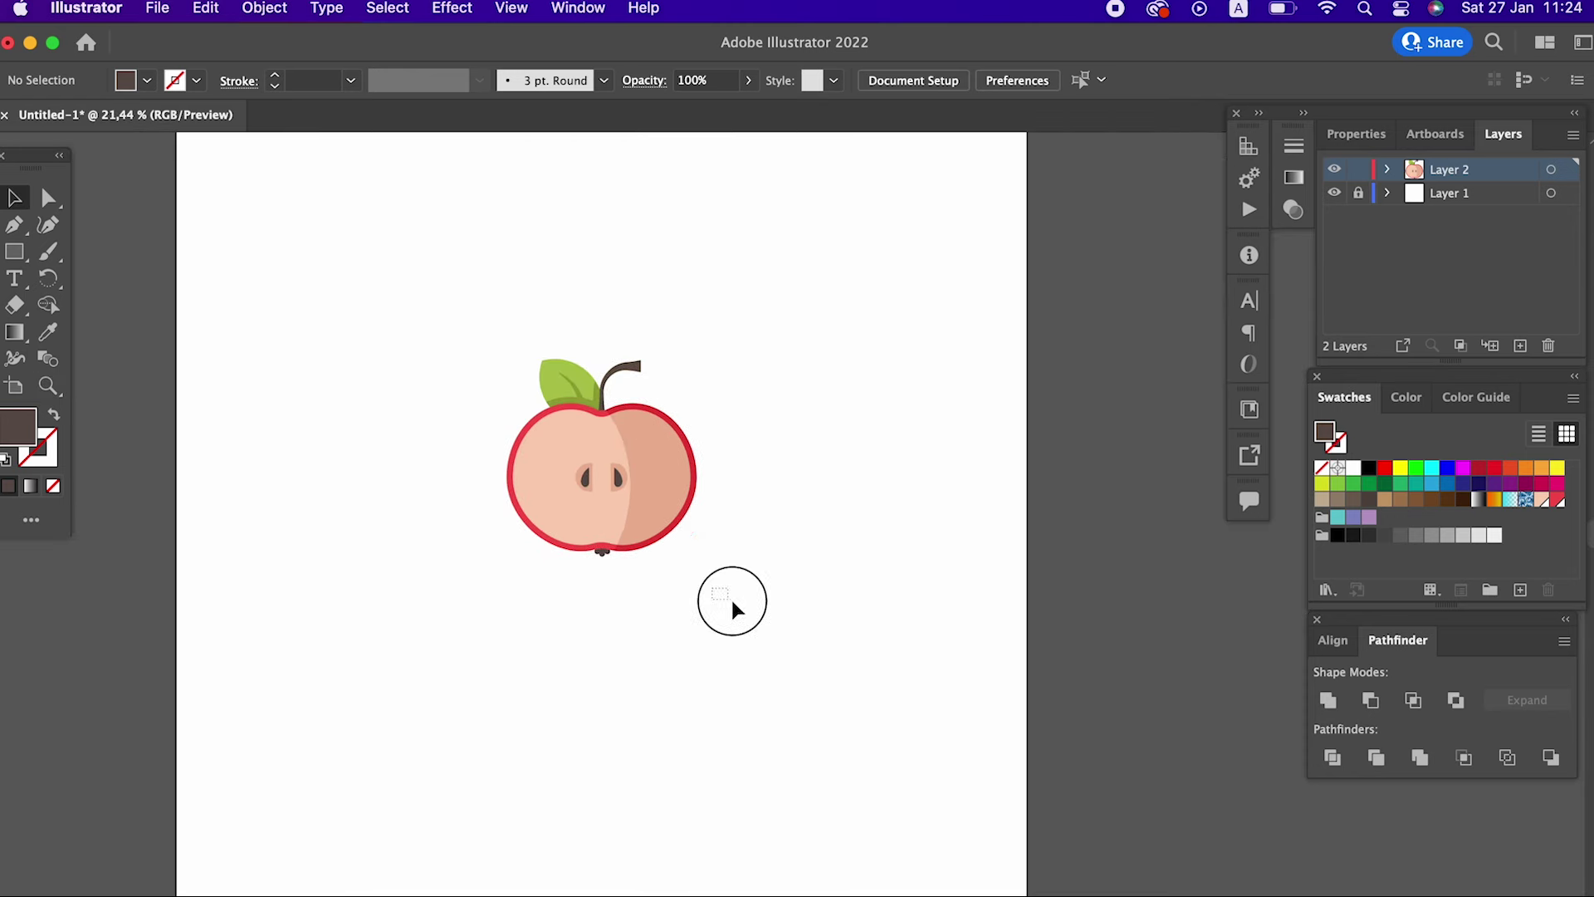
pyautogui.moveTo(733, 604); pyautogui.dragTo(386, 255)
pyautogui.click(264, 8)
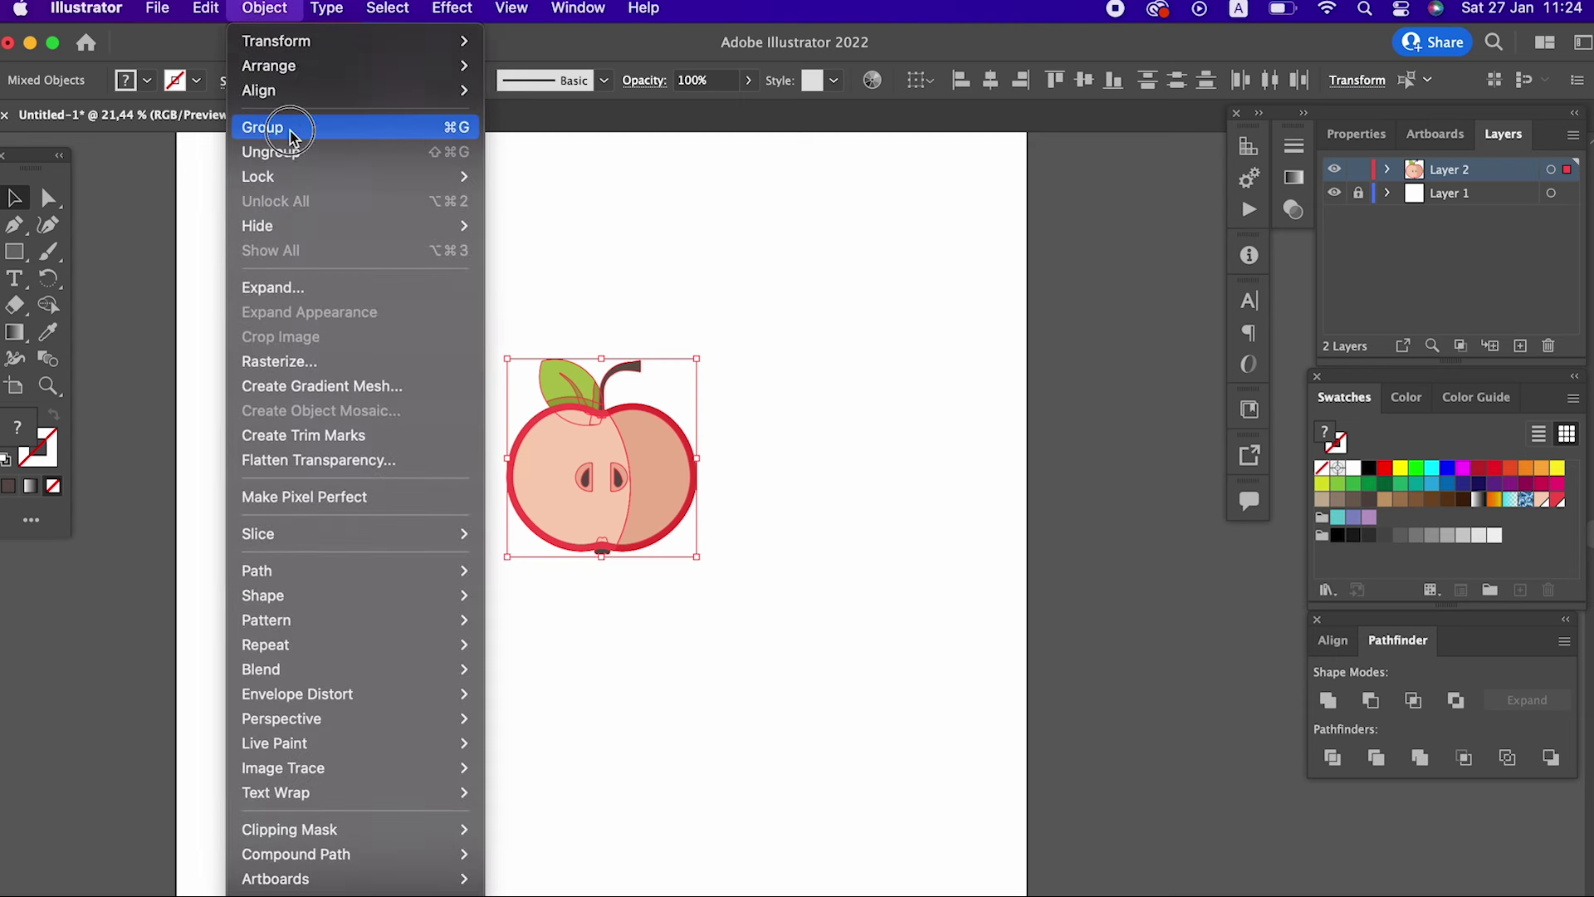
pyautogui.click(286, 124)
pyautogui.click(1083, 79)
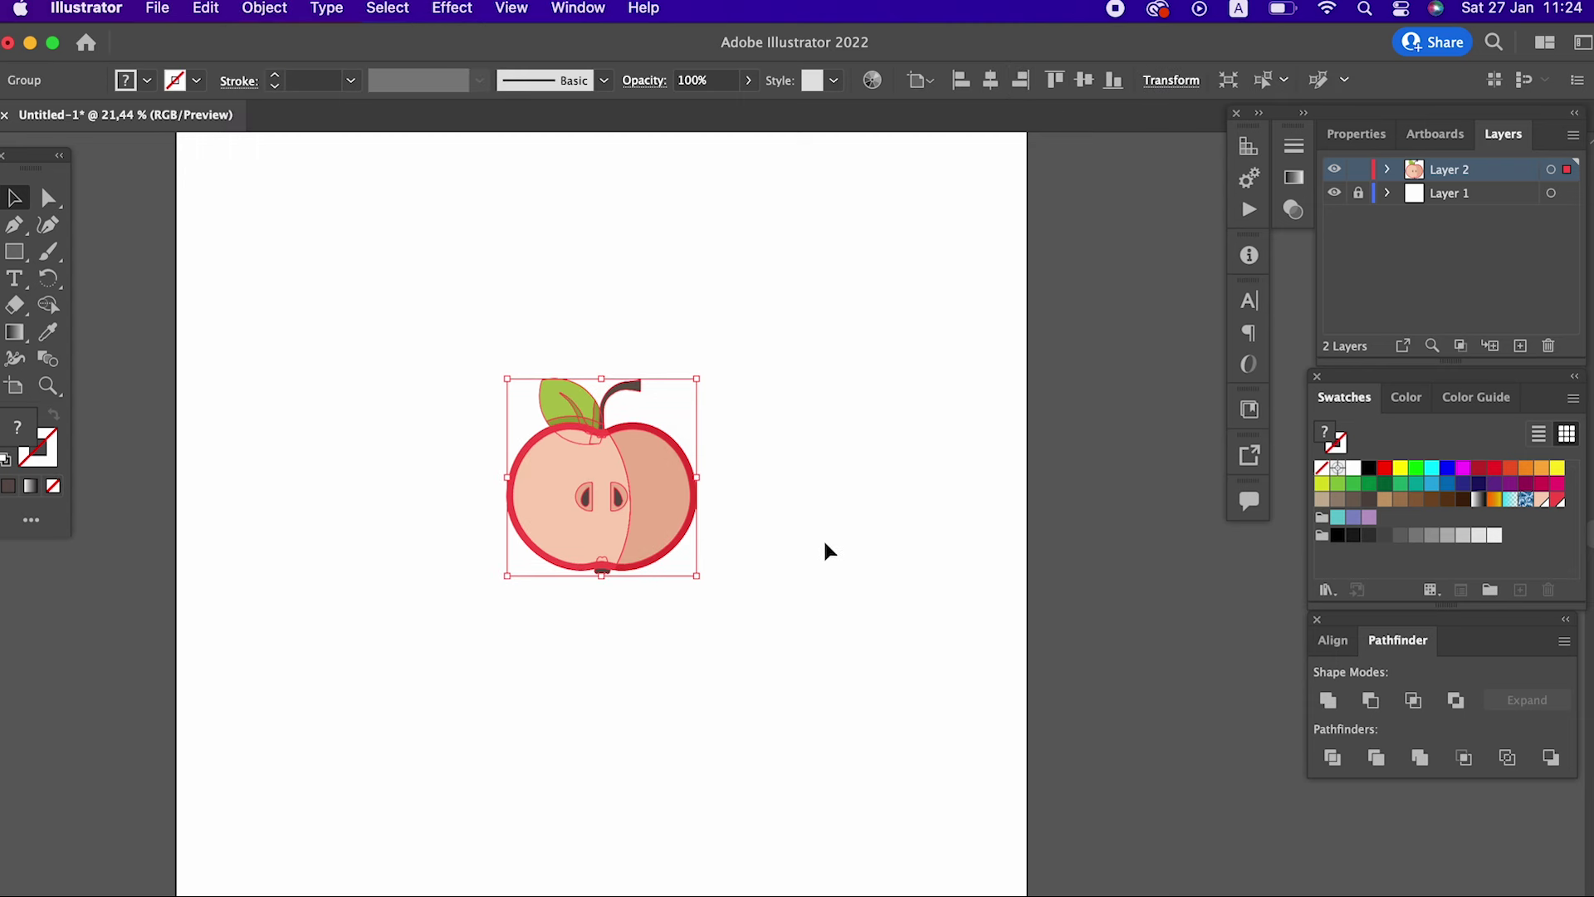
pyautogui.moveTo(696, 575); pyautogui.dragTo(847, 708)
# - Deselect the apple and zoom in to inspect the finished illustration
pyautogui.click(978, 714)
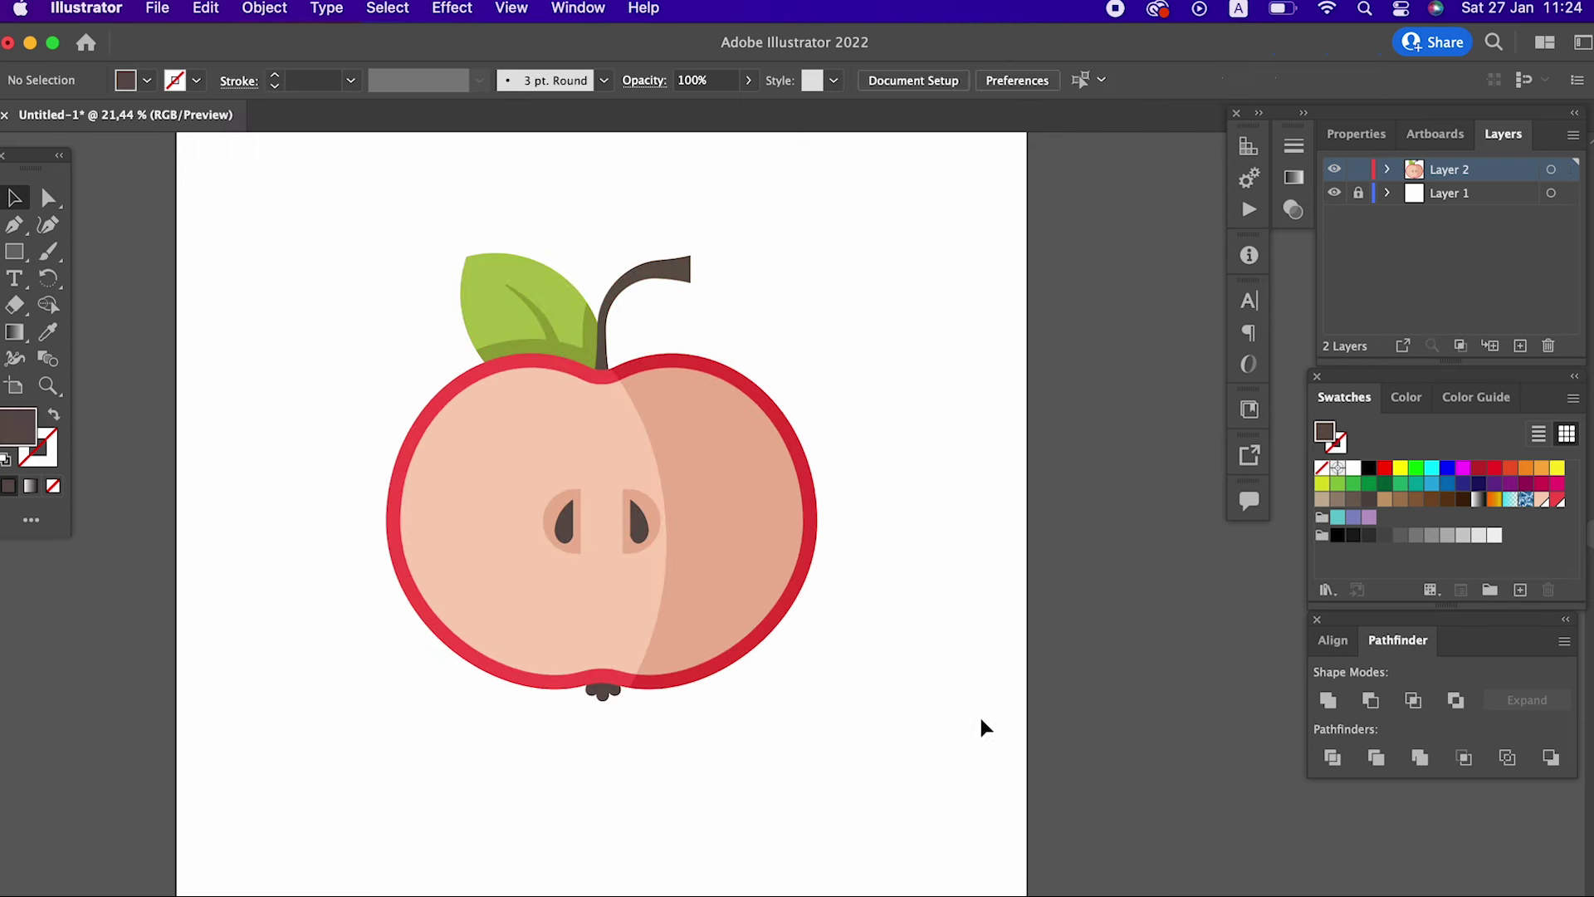
pyautogui.moveTo(979, 714); pyautogui.dragTo(1016, 747)
pyautogui.press('z')
pyautogui.moveTo(961, 619); pyautogui.dragTo(1021, 619)
pyautogui.moveTo(1167, 637); pyautogui.dragTo(1218, 665)
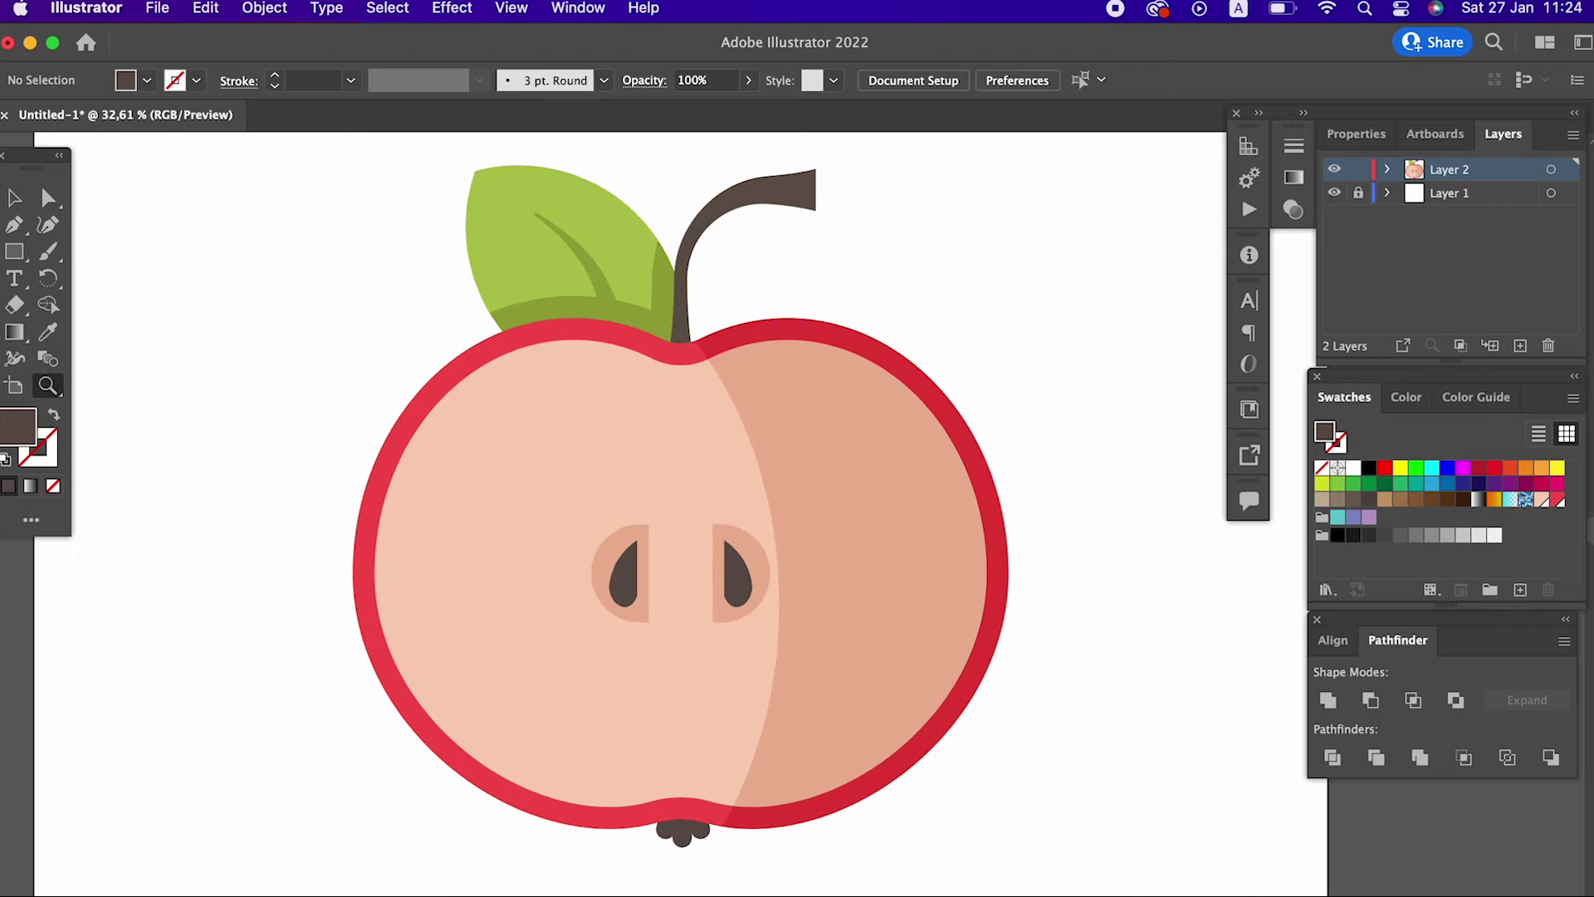